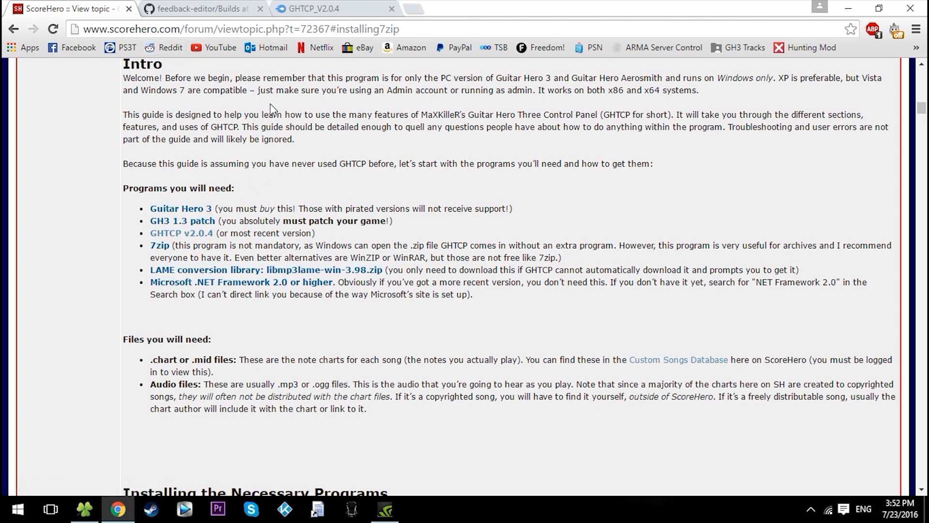
- Examine the FeedBack builds on GitHub, the extracted FeedBack0.97b folder and the GHTCP_V2.0.4 download page
{"action": "left_click", "coordinate": [221, 9]}
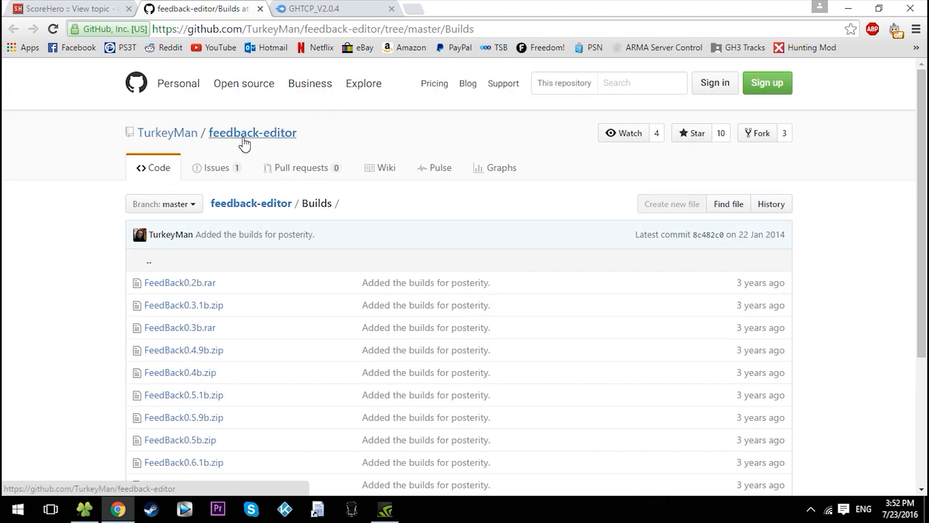
{"action": "scroll", "coordinate": [289, 228], "scroll_direction": "down", "scroll_amount": 4}
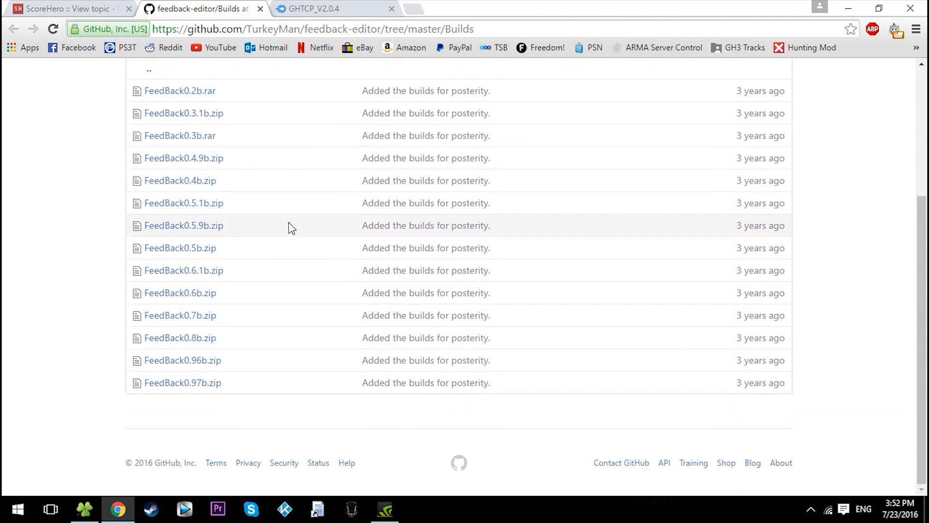
{"action": "scroll", "coordinate": [290, 228], "scroll_direction": "up", "scroll_amount": 2}
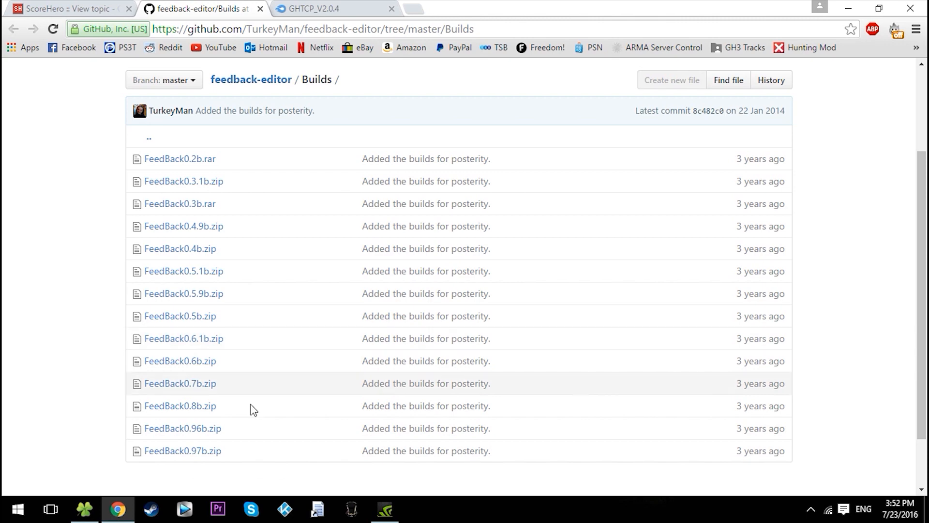
{"action": "left_click", "coordinate": [96, 506]}
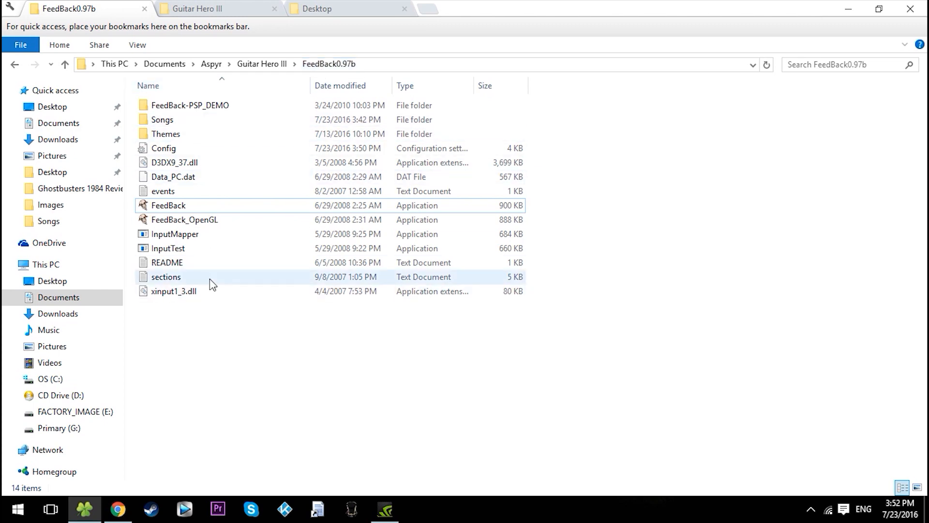
{"action": "left_click", "coordinate": [118, 509]}
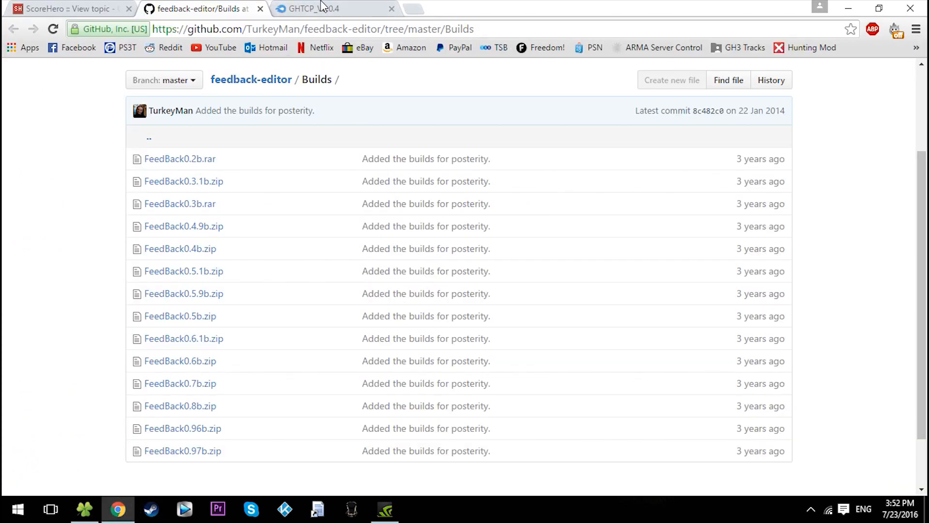
{"action": "left_click", "coordinate": [322, 6]}
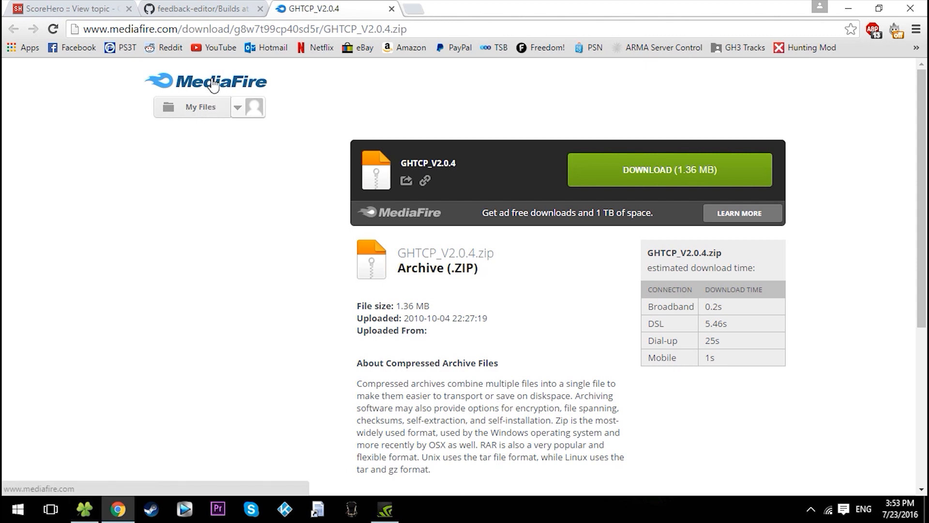
- Open YouTube in a separate tab and search for "love penetrator"
{"action": "middle_click", "coordinate": [213, 48]}
{"action": "left_click", "coordinate": [504, 7]}
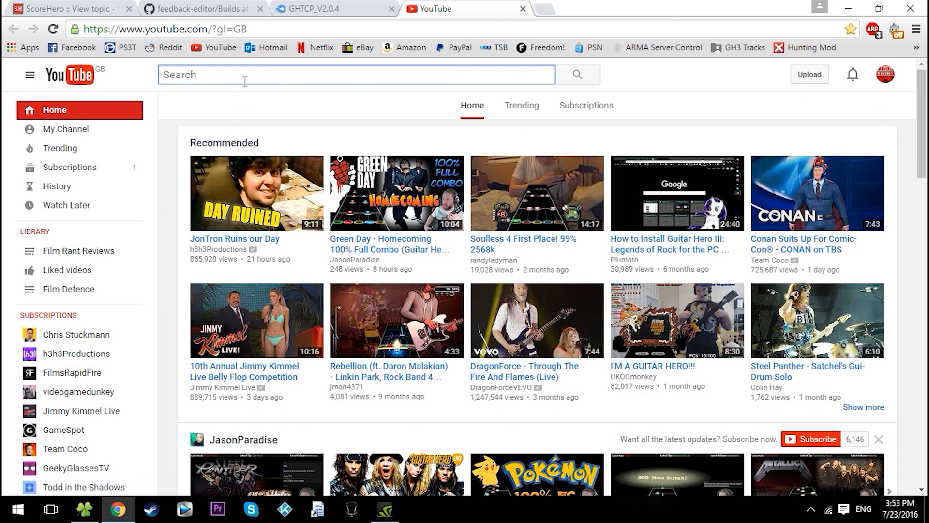
{"action": "type", "text": "love penet"}
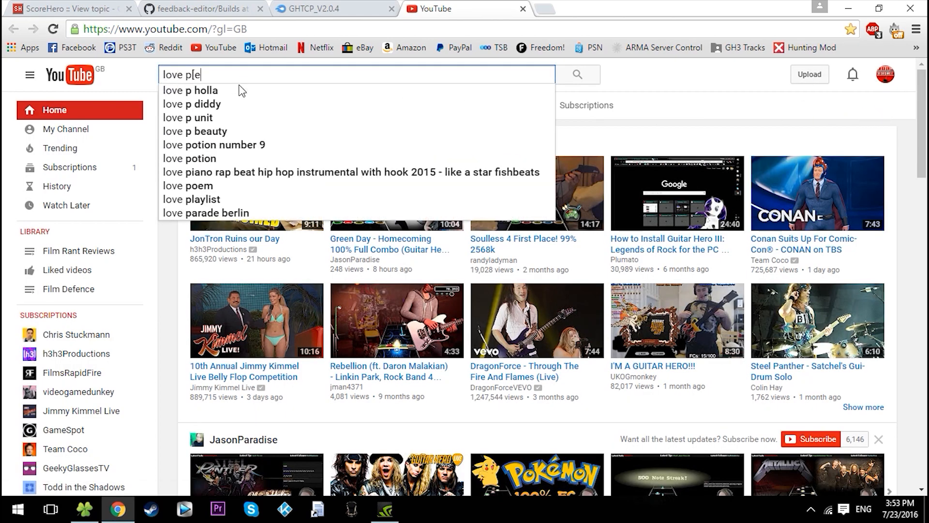
{"action": "type", "text": "rator"}
{"action": "key", "text": "Return"}
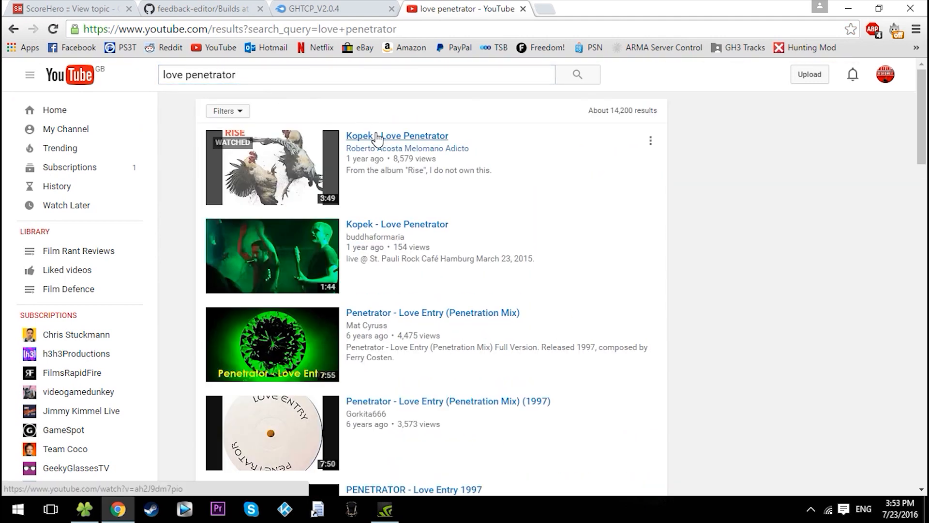
- Open the video "Kopek - Love Penetrator", listen to the first seconds of the song and pause it
{"action": "left_click", "coordinate": [376, 140]}
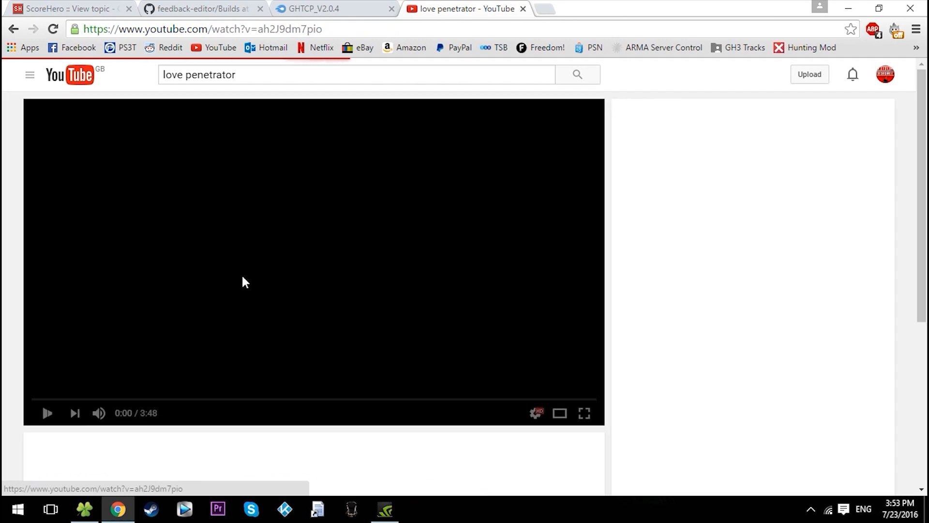
{"action": "left_click", "coordinate": [120, 413]}
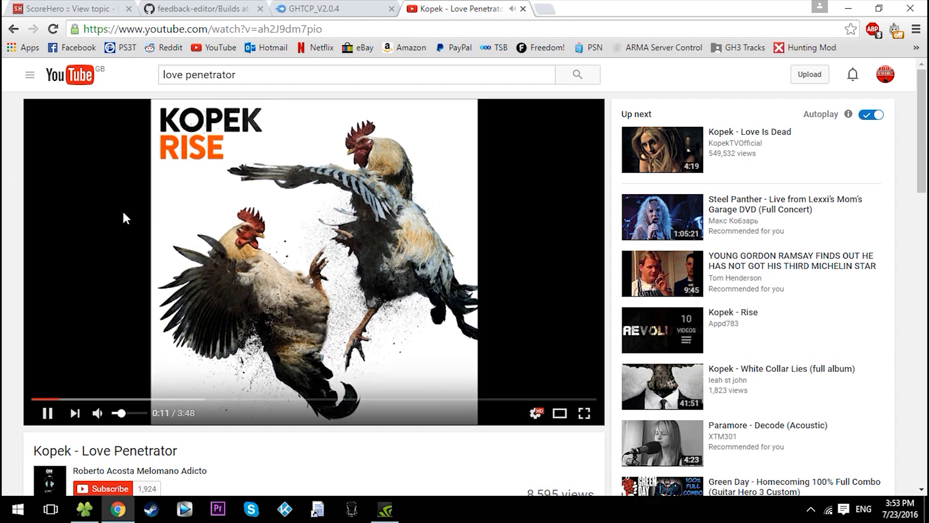
{"action": "left_click", "coordinate": [58, 205]}
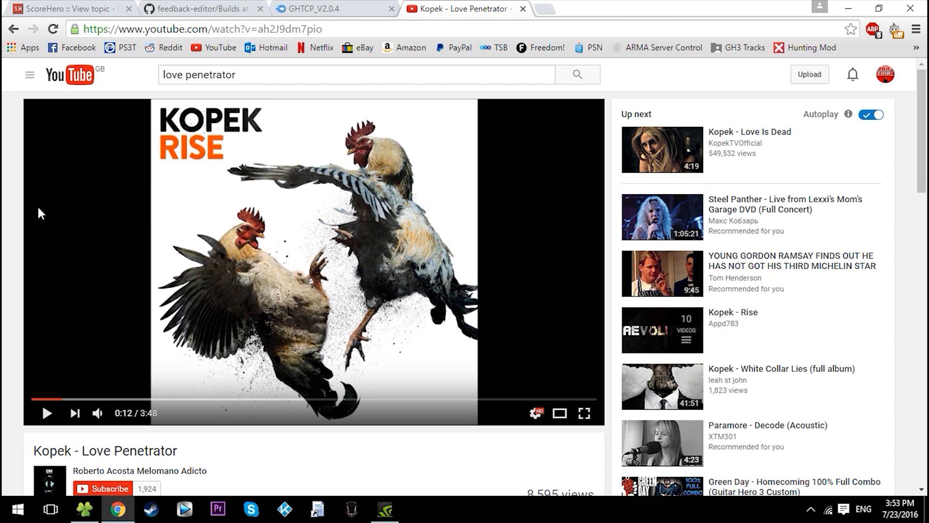
- Search the web for "taps bpm" in a new tab and open the all8.com Tap for Beats Per Minute tool
{"action": "key", "text": "ctrl+t"}
{"action": "type", "text": "ta"}
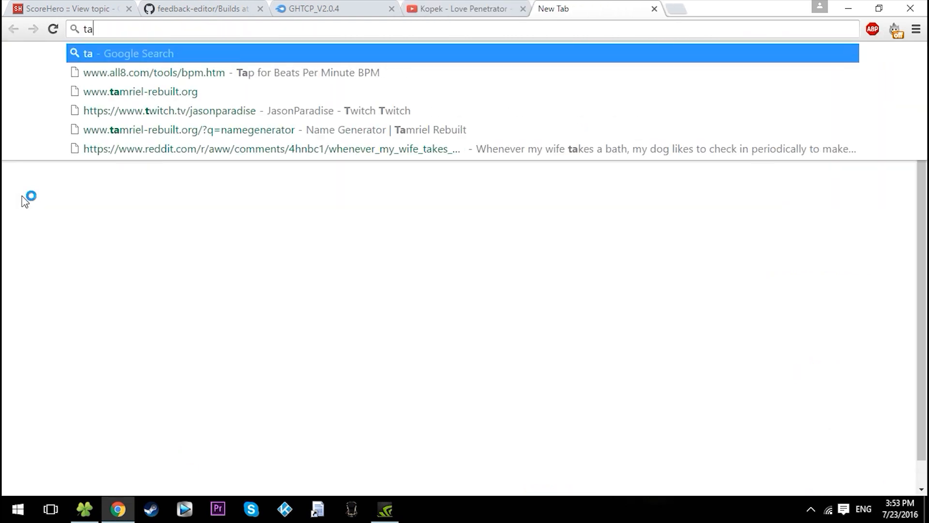
{"action": "type", "text": "ps b&"}
{"action": "key", "text": "BackSpace"}
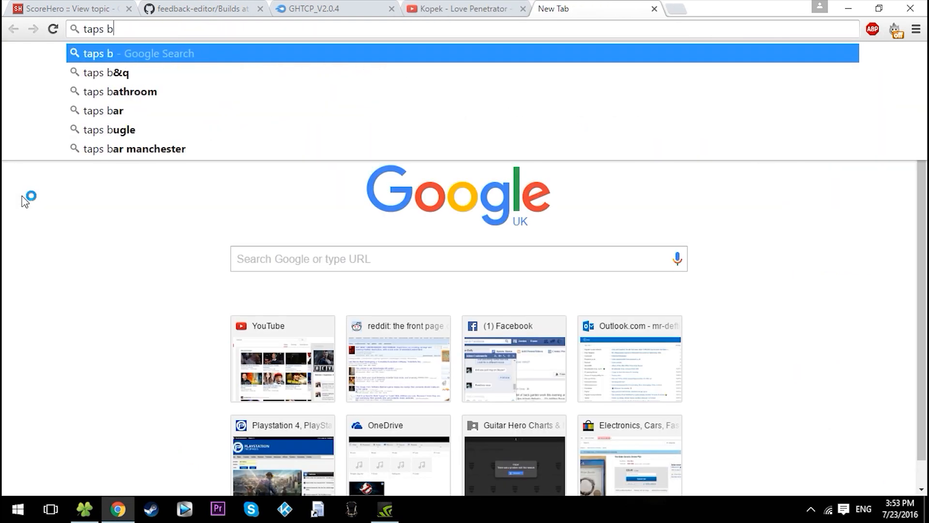
{"action": "type", "text": "bp"}
{"action": "key", "text": "BackSpace"}
{"action": "key", "text": "BackSpace"}
{"action": "type", "text": "pm"}
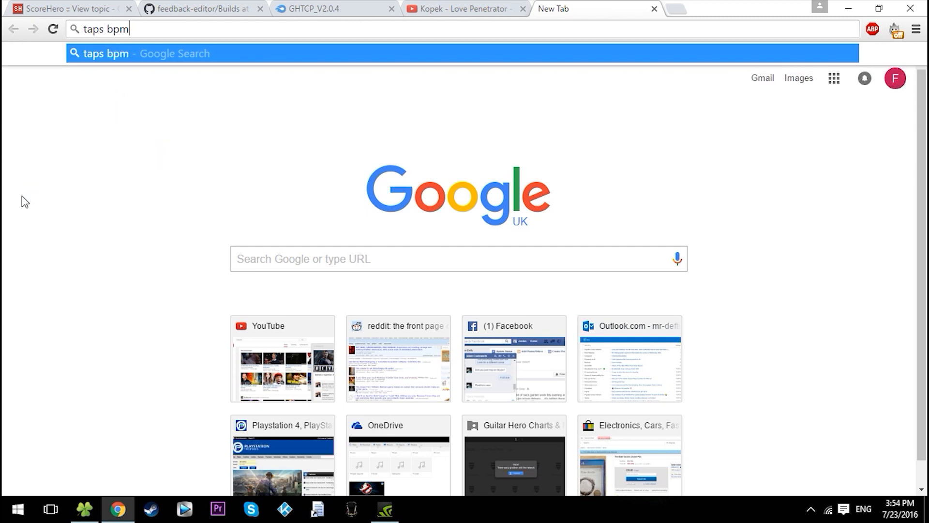
{"action": "key", "text": "Return"}
{"action": "left_click", "coordinate": [164, 183]}
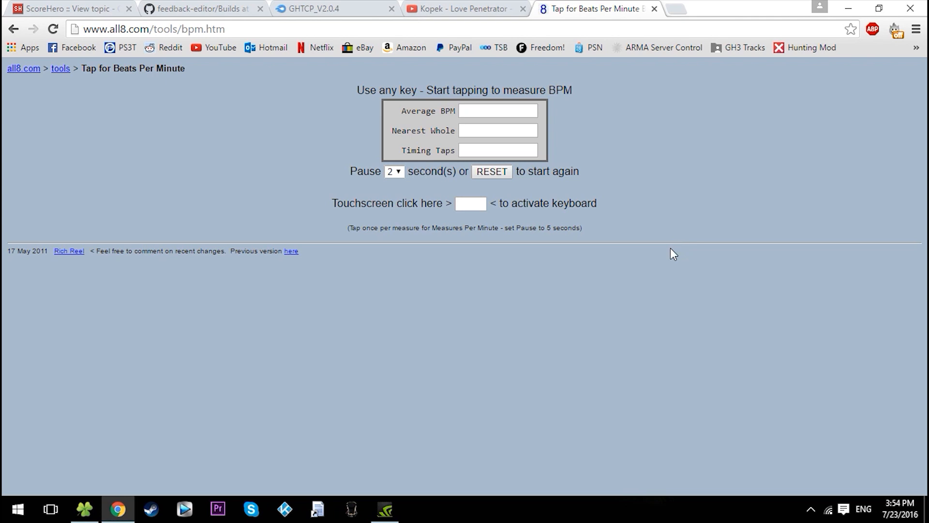
- Tap a trial beat in the BPM counter and reset it
{"action": "key", "text": "space"}
{"action": "key", "text": "space"}
{"action": "key", "text": "space"}
{"action": "key", "text": "space"}
{"action": "key", "text": "space"}
{"action": "key", "text": "space"}
{"action": "key", "text": "space"}
{"action": "key", "text": "space"}
{"action": "key", "text": "space"}
{"action": "key", "text": "space"}
{"action": "key", "text": "space"}
{"action": "key", "text": "space"}
{"action": "key", "text": "space"}
{"action": "key", "text": "space"}
{"action": "left_click", "coordinate": [508, 170]}
- Play the Kopek song on YouTube and tap along in the BPM counter to measure its tempo
{"action": "left_click", "coordinate": [442, 7]}
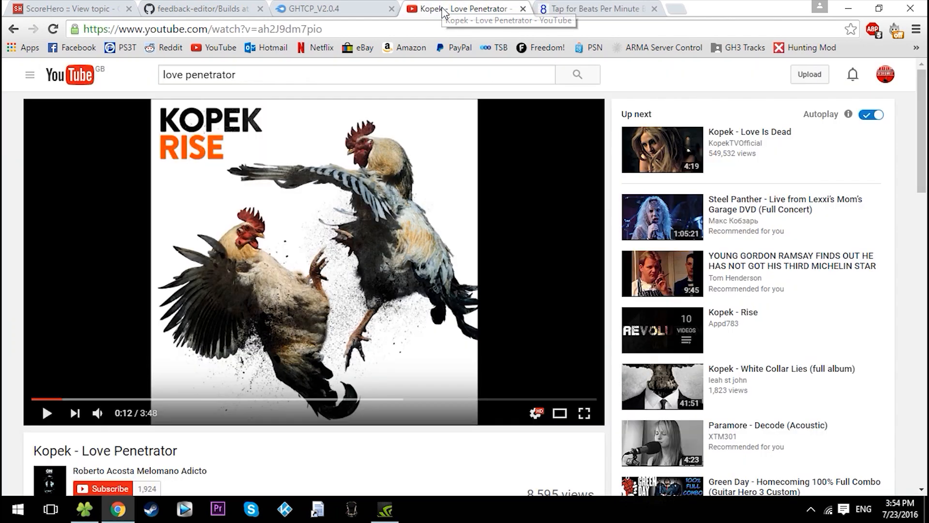
{"action": "left_click", "coordinate": [581, 8]}
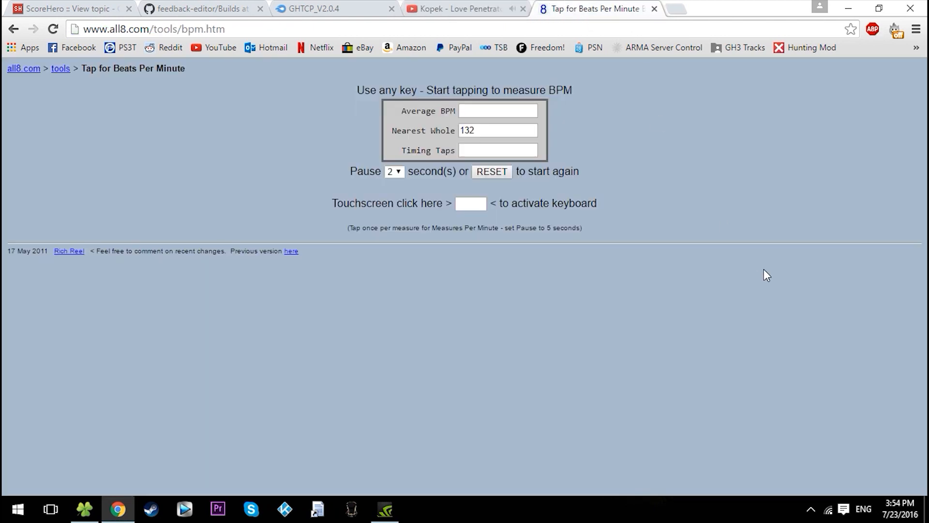
{"action": "key", "text": "space"}
{"action": "key", "text": "space"}
{"action": "key", "text": "space"}
{"action": "key", "text": "space"}
{"action": "key", "text": "space"}
{"action": "key", "text": "space"}
{"action": "key", "text": "space"}
{"action": "key", "text": "space"}
{"action": "key", "text": "space"}
{"action": "key", "text": "space"}
{"action": "key", "text": "space"}
{"action": "key", "text": "space"}
{"action": "key", "text": "space"}
{"action": "key", "text": "space"}
{"action": "key", "text": "space"}
{"action": "key", "text": "space"}
{"action": "key", "text": "space"}
{"action": "key", "text": "space"}
{"action": "key", "text": "space"}
{"action": "key", "text": "space"}
{"action": "key", "text": "space"}
{"action": "key", "text": "space"}
{"action": "key", "text": "space"}
{"action": "key", "text": "space"}
{"action": "key", "text": "space"}
{"action": "key", "text": "space"}
{"action": "key", "text": "space"}
{"action": "key", "text": "space"}
{"action": "key", "text": "space"}
{"action": "key", "text": "space"}
{"action": "key", "text": "space"}
{"action": "key", "text": "space"}
{"action": "key", "text": "space"}
{"action": "key", "text": "space"}
{"action": "key", "text": "space"}
{"action": "key", "text": "space"}
{"action": "key", "text": "space"}
{"action": "key", "text": "space"}
{"action": "key", "text": "space"}
{"action": "key", "text": "space"}
{"action": "key", "text": "space"}
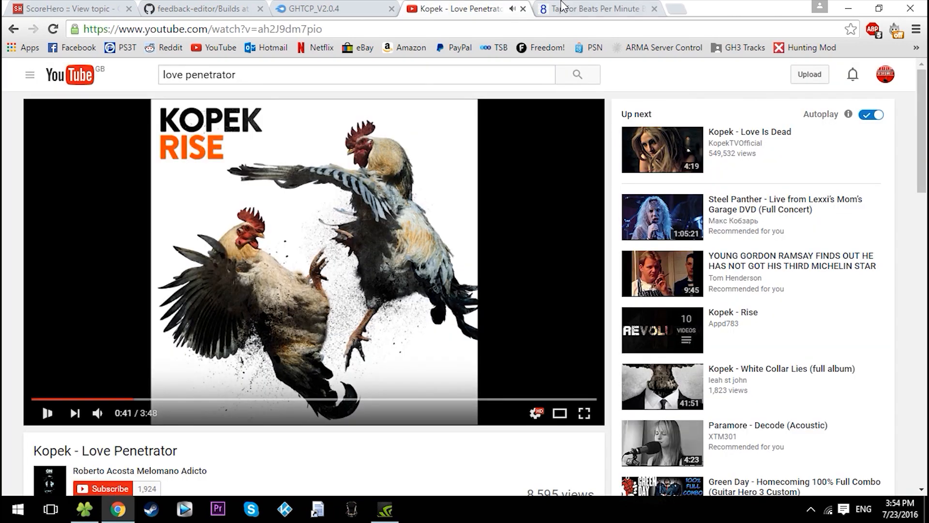
{"action": "key", "text": "ctrl+Tab"}
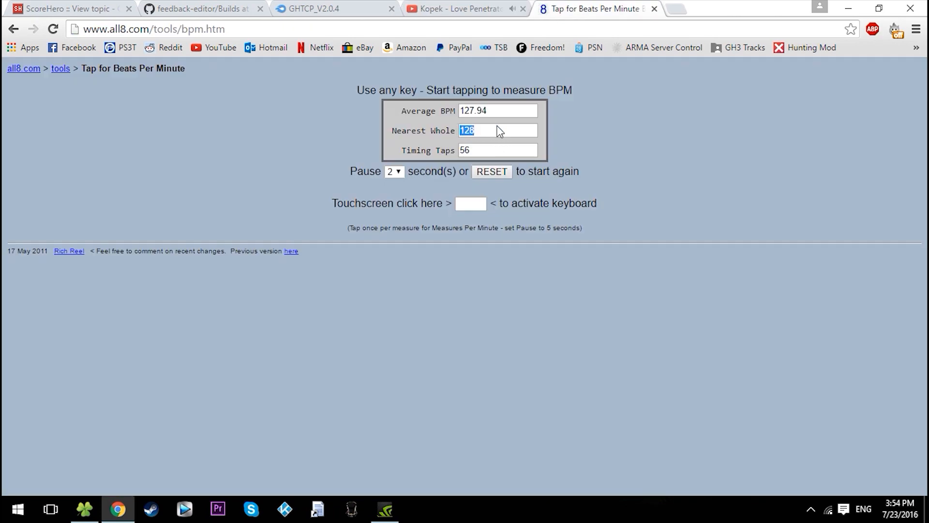
{"action": "left_click", "coordinate": [617, 179]}
- Switch to the file manager, open the Songs folder of FeedBack0.97b and select the original "Kopek - Love Penetrator" audio file
{"action": "left_click", "coordinate": [84, 509]}
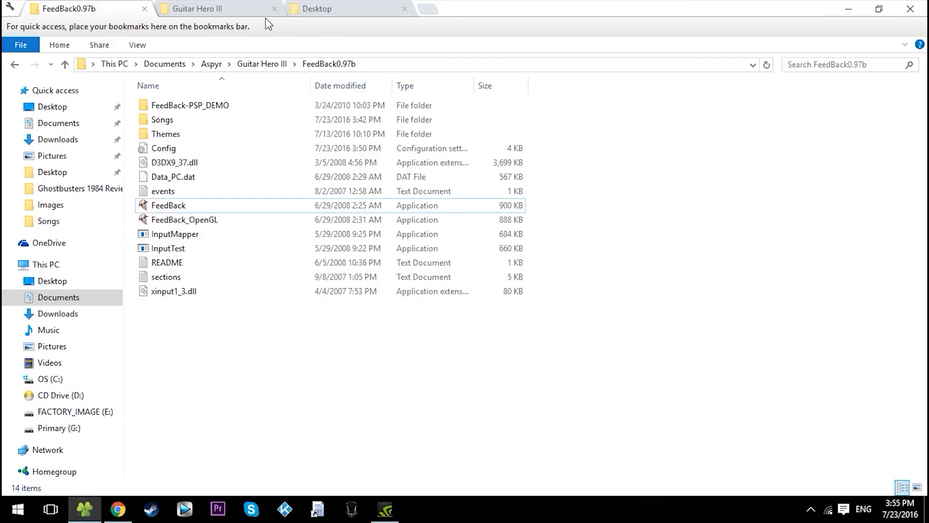
{"action": "double_click", "coordinate": [202, 127]}
{"action": "scroll", "coordinate": [243, 229], "scroll_direction": "down", "scroll_amount": 5}
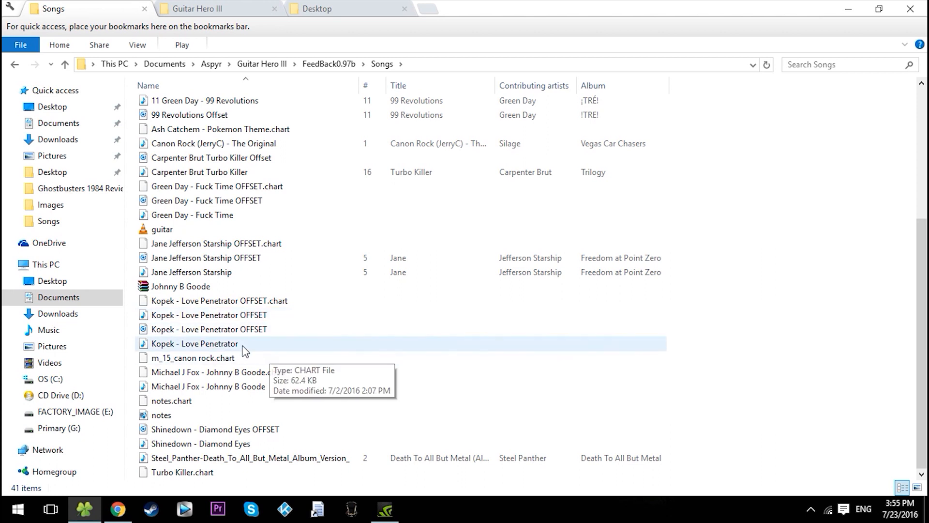
{"action": "left_click", "coordinate": [217, 346]}
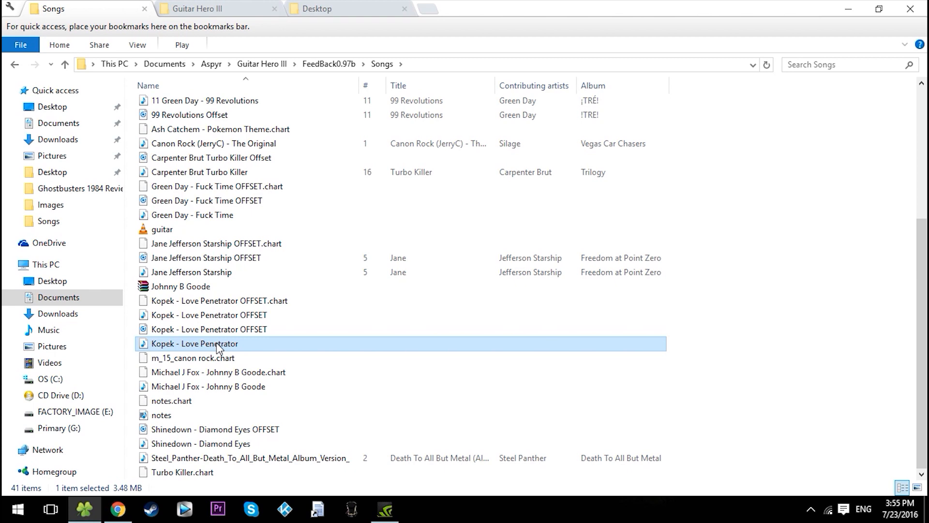
- Find Audacity through the system search and launch it
{"action": "key", "text": "super"}
{"action": "type", "text": "audaca"}
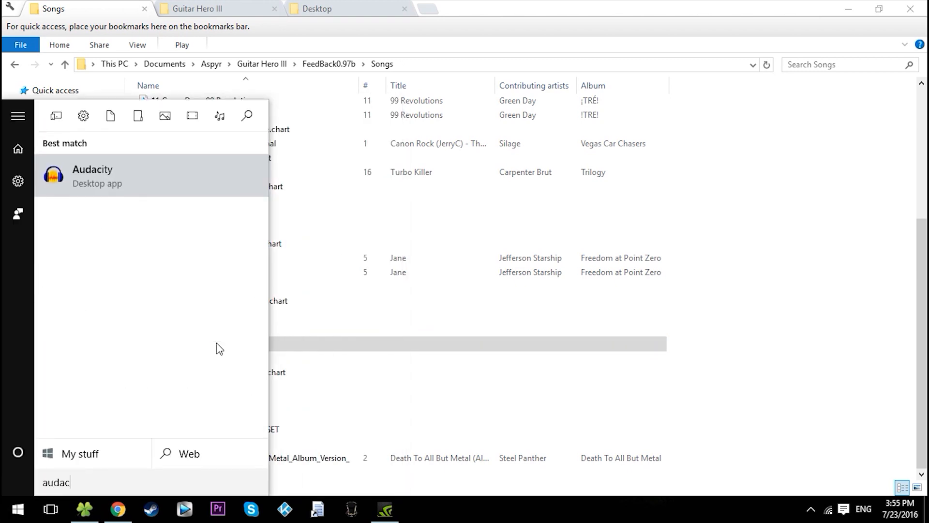
{"action": "key", "text": "BackSpace"}
{"action": "key", "text": "BackSpace"}
{"action": "key", "text": "BackSpace"}
{"action": "type", "text": "acit5y"}
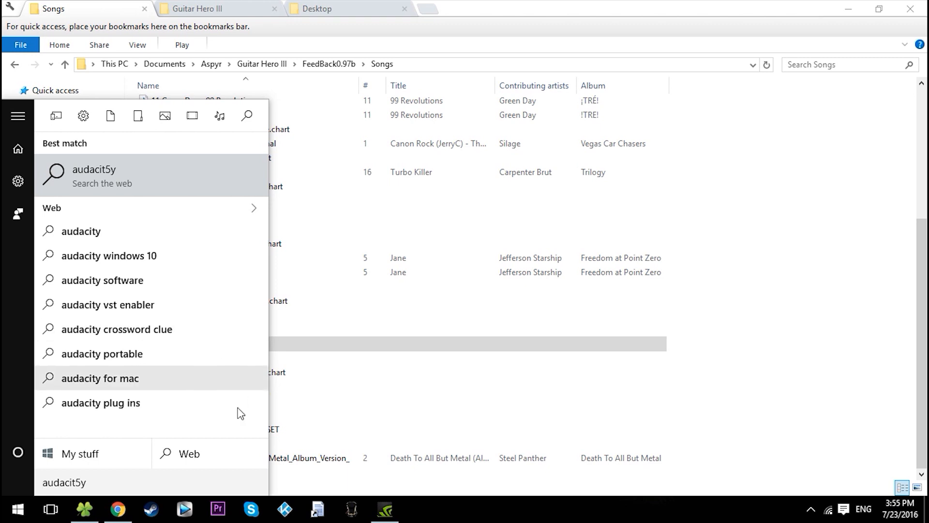
{"action": "left_click", "coordinate": [145, 487]}
{"action": "key", "text": "BackSpace"}
{"action": "key", "text": "BackSpace"}
{"action": "type", "text": "y"}
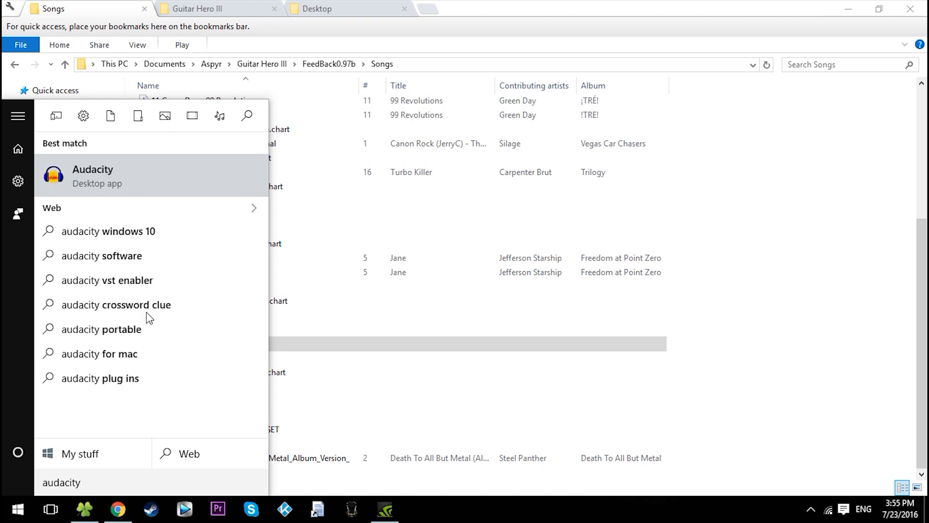
{"action": "left_click", "coordinate": [129, 182]}
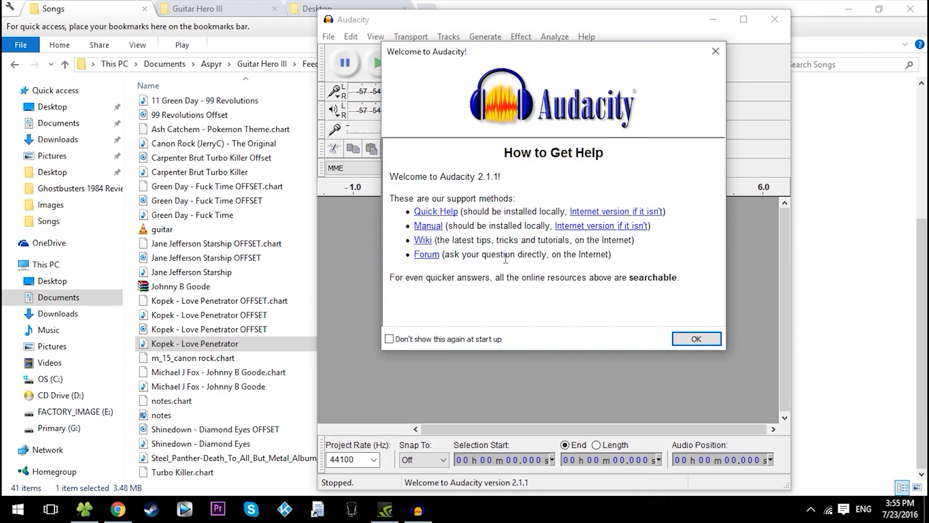
- Dismiss the welcome message and import the "Kopek - Love Penetrator" audio file from the Songs folder into Audacity
{"action": "left_click", "coordinate": [668, 340]}
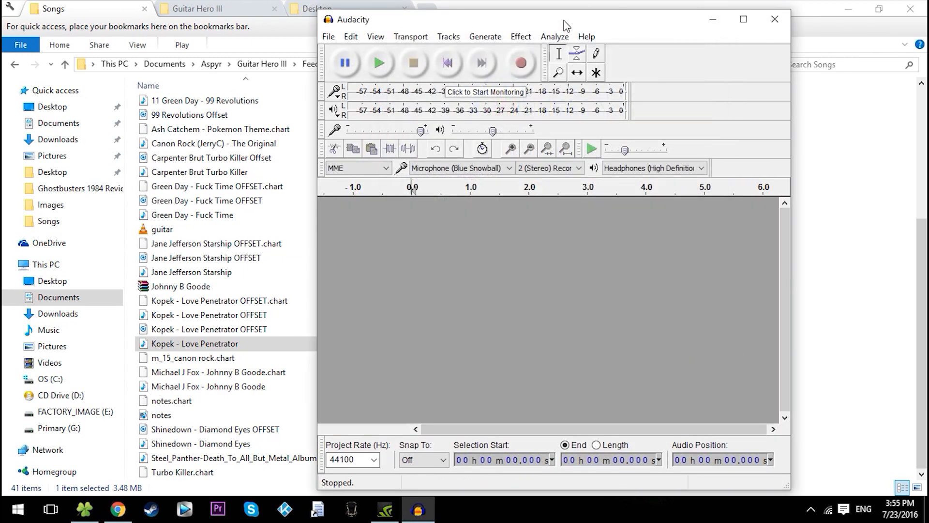
{"action": "left_click_drag", "start_coordinate": [563, 21], "coordinate": [610, 21]}
{"action": "left_click_drag", "start_coordinate": [255, 354], "coordinate": [478, 301]}
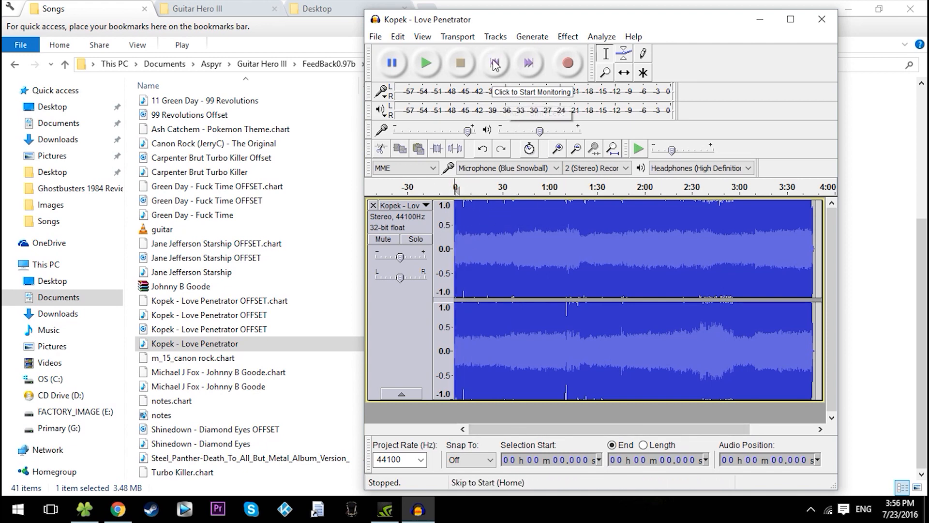
- Generate 2 seconds of silence at the start of the song's track and clear the selection
{"action": "left_click", "coordinate": [536, 37]}
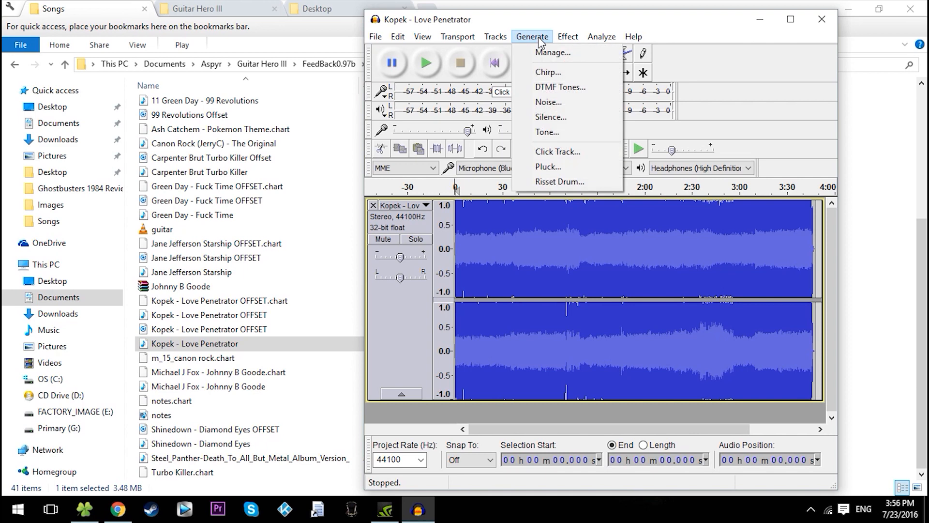
{"action": "left_click", "coordinate": [581, 117]}
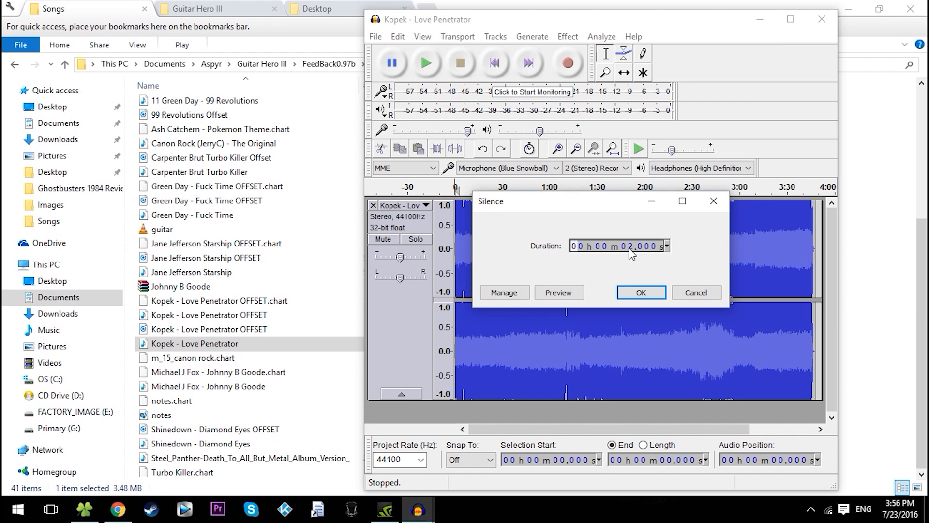
{"action": "left_click", "coordinate": [641, 292]}
{"action": "left_click", "coordinate": [549, 268]}
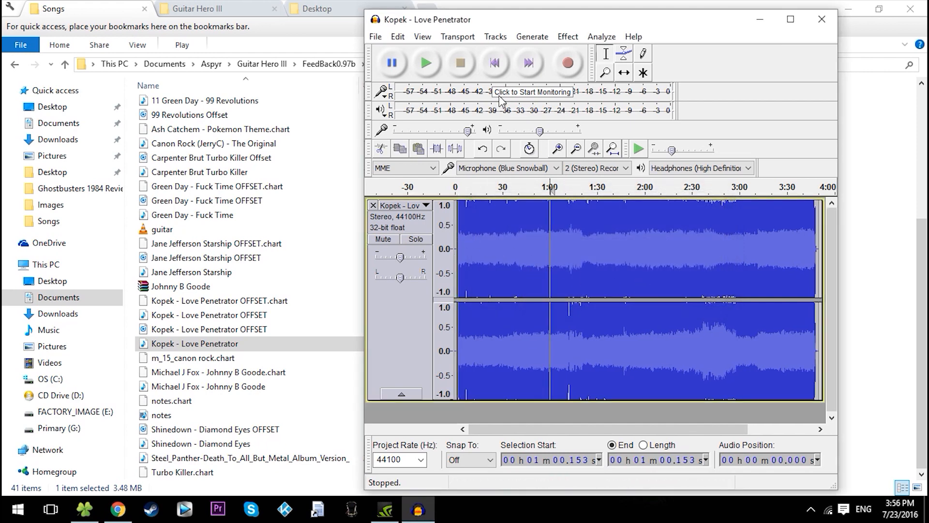
- Play the track from its start to check the leading silence, and stop playback
{"action": "left_click", "coordinate": [494, 64]}
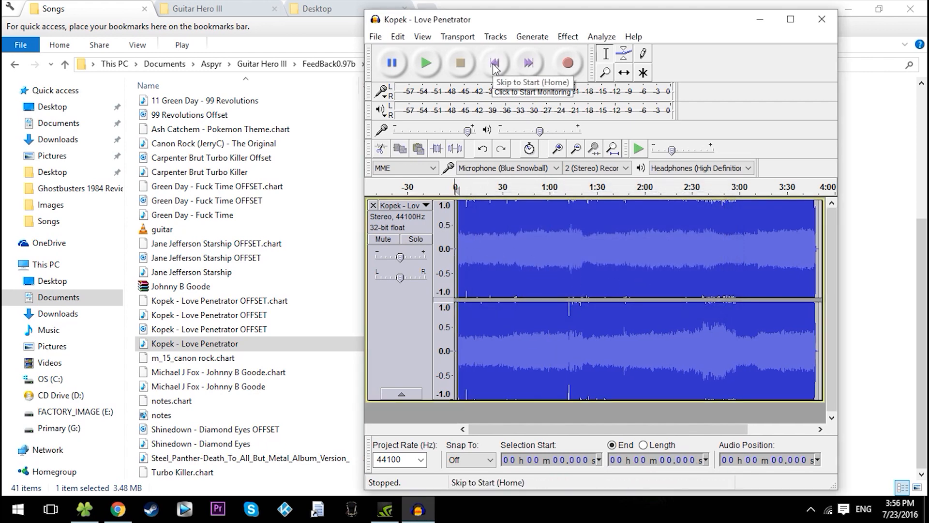
{"action": "key", "text": "space"}
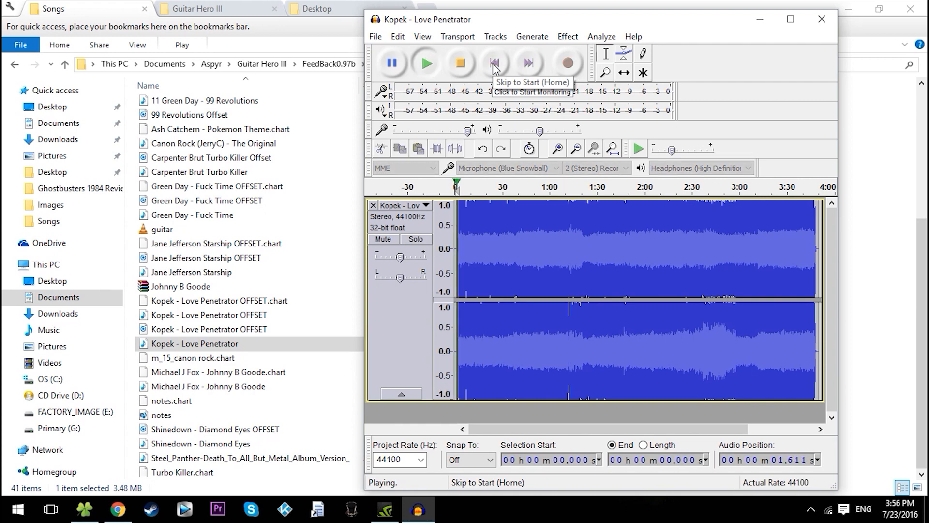
{"action": "key", "text": "space"}
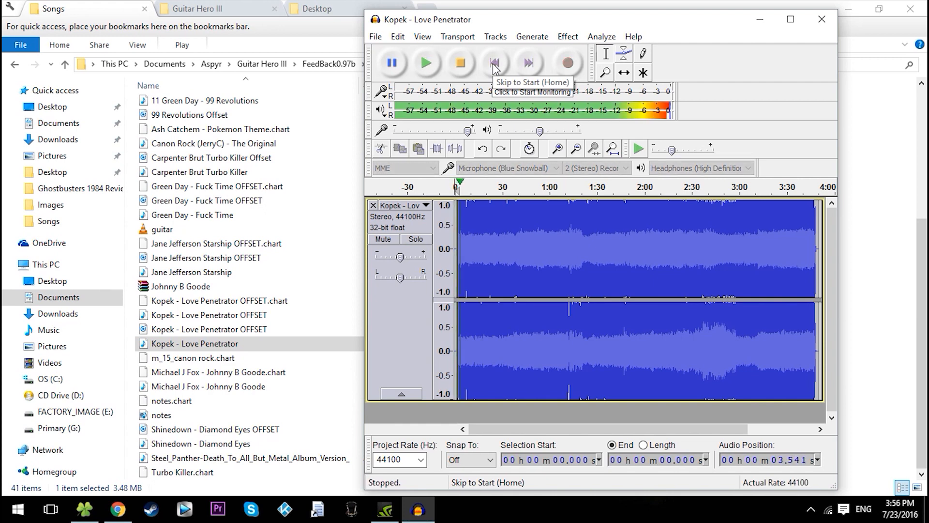
- Set up an MP3 export named "Kopek - Love Penetrator OFFSET" in the Songs folder, and cancel it
{"action": "left_click", "coordinate": [494, 64]}
{"action": "left_click", "coordinate": [376, 37]}
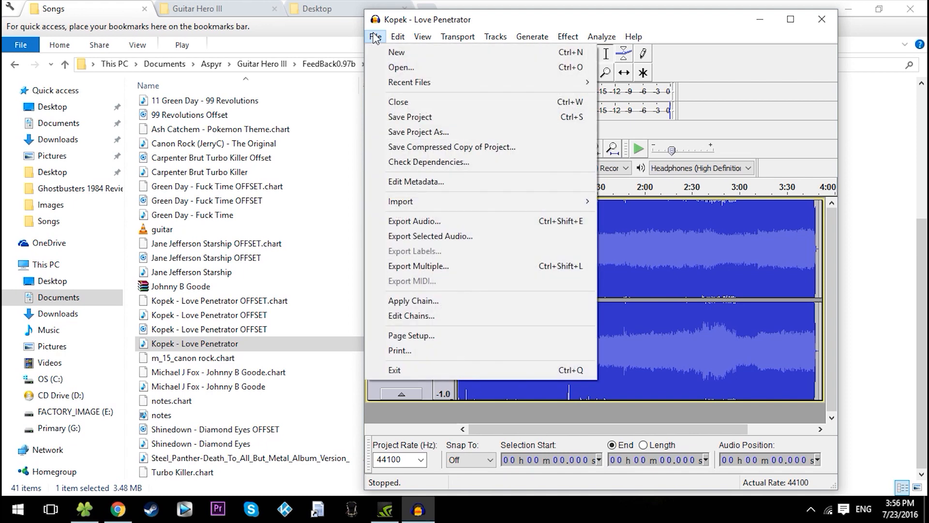
{"action": "left_click", "coordinate": [452, 223]}
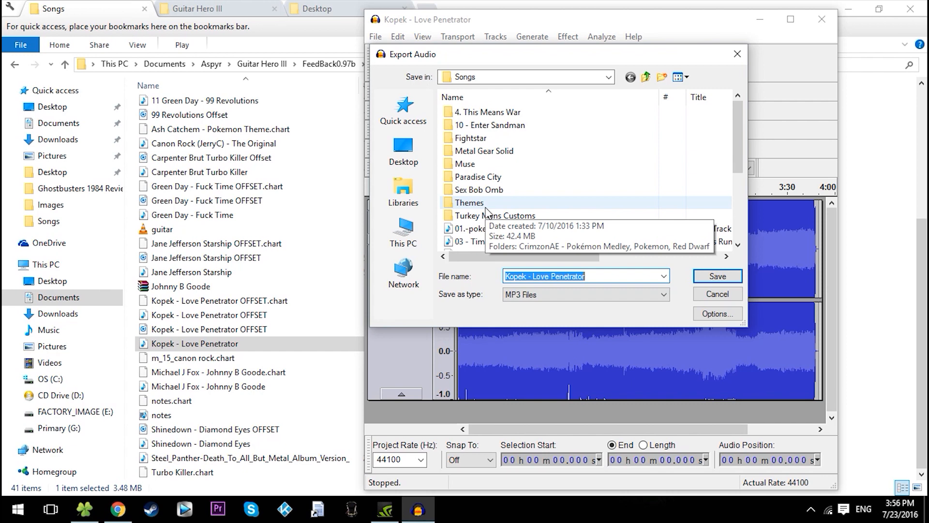
{"action": "left_click", "coordinate": [631, 273]}
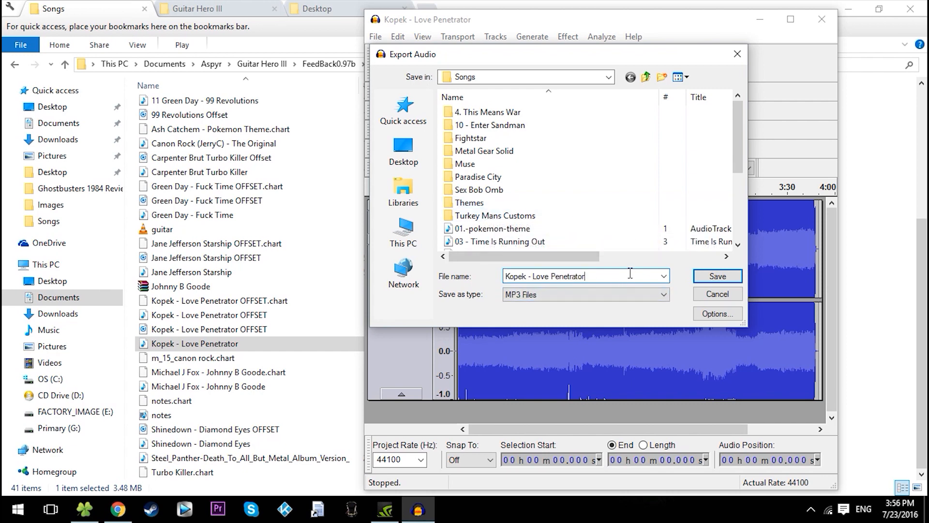
{"action": "type", "text": "OFFSET"}
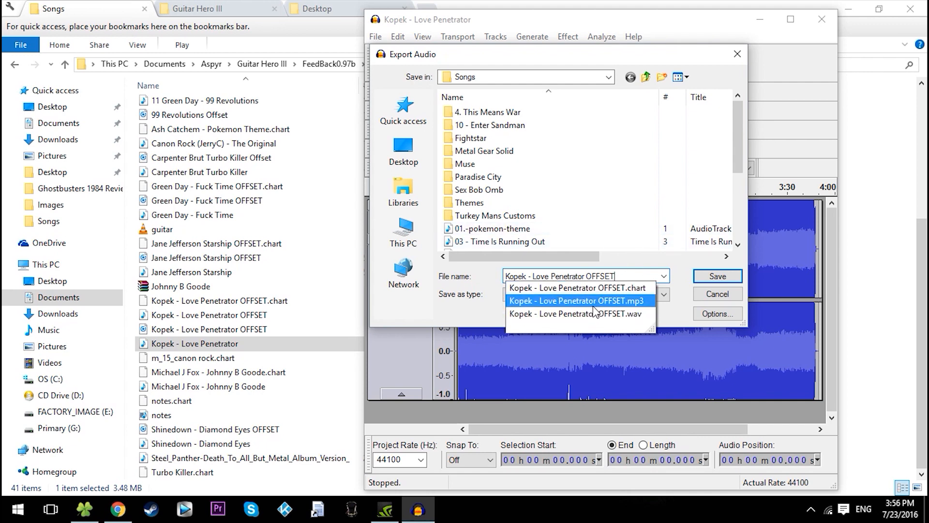
{"action": "left_click", "coordinate": [718, 293]}
- Close Audacity without saving the project, and launch FeedBack from the FeedBack0.97b folder
{"action": "left_click", "coordinate": [824, 22]}
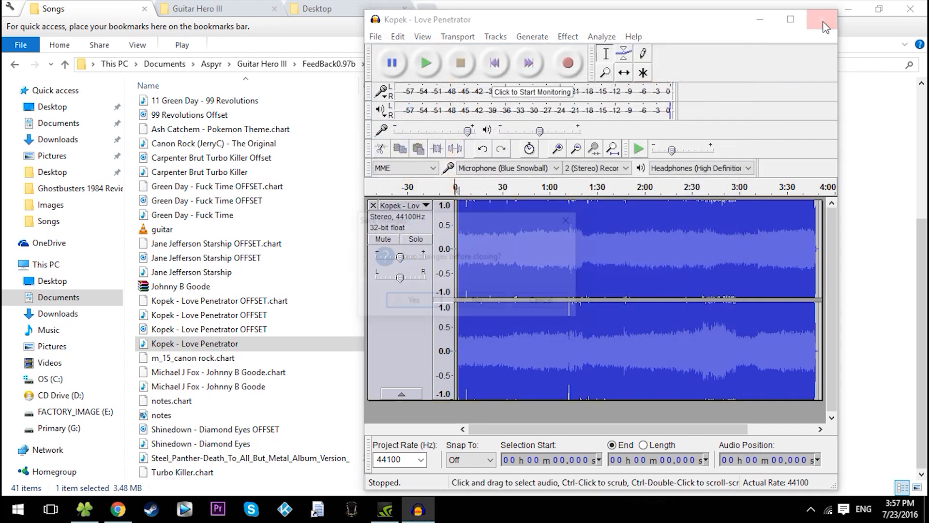
{"action": "left_click", "coordinate": [478, 300]}
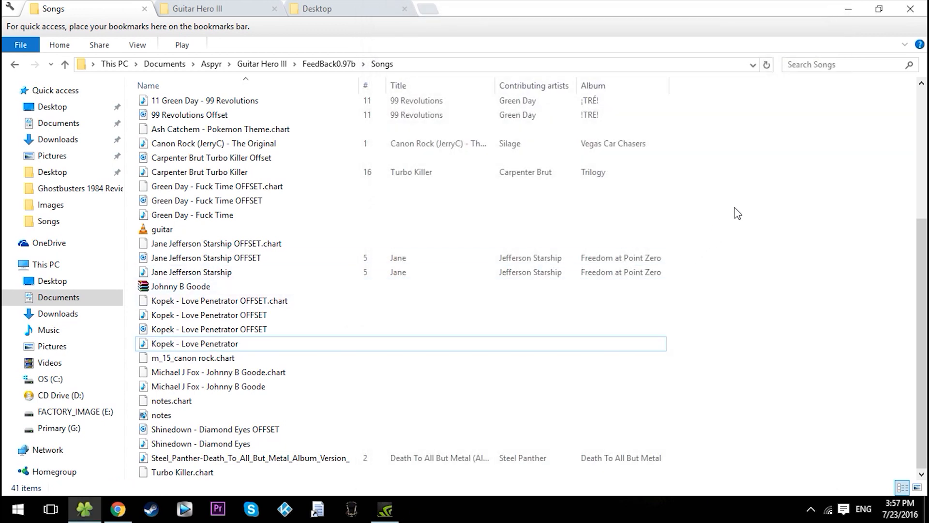
{"action": "left_click", "coordinate": [326, 65]}
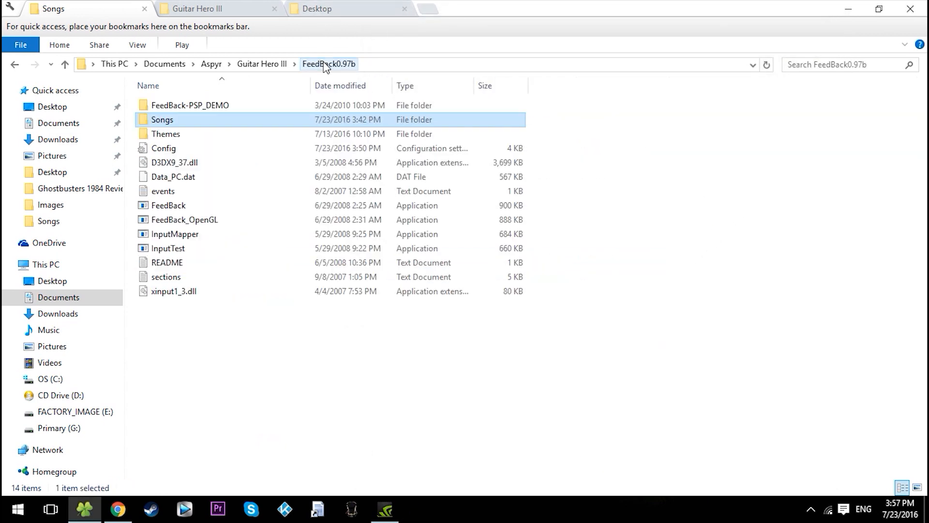
{"action": "double_click", "coordinate": [182, 205]}
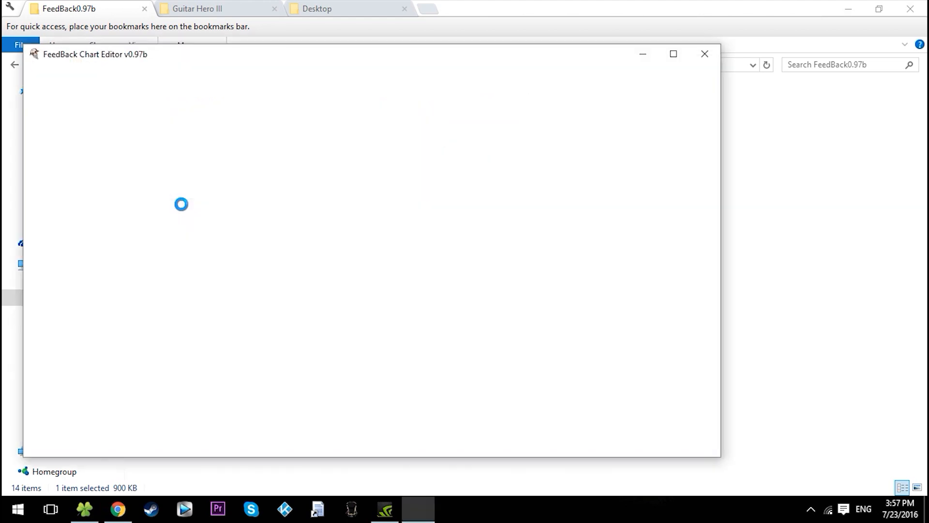
- Create a new chart in FeedBack using the audio file "Kopek - Love Penetrator OFFSET.mp3"
{"action": "key", "text": "Escape"}
{"action": "key", "text": "Escape"}
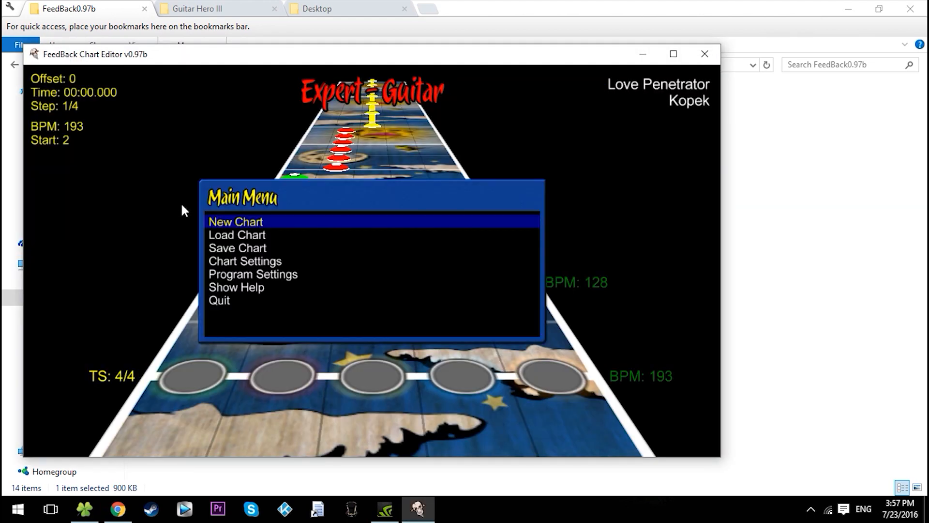
{"action": "key", "text": "Return"}
{"action": "key", "text": "Down"}
{"action": "key", "text": "Down"}
{"action": "key", "text": "Down"}
{"action": "key", "text": "Down"}
{"action": "key", "text": "Down"}
{"action": "key", "text": "Down"}
{"action": "key", "text": "Down"}
{"action": "key", "text": "Down"}
{"action": "key", "text": "Down"}
{"action": "key", "text": "Down"}
{"action": "key", "text": "Down"}
{"action": "key", "text": "Down"}
{"action": "key", "text": "Down"}
{"action": "key", "text": "Down"}
{"action": "key", "text": "Down"}
{"action": "key", "text": "Down"}
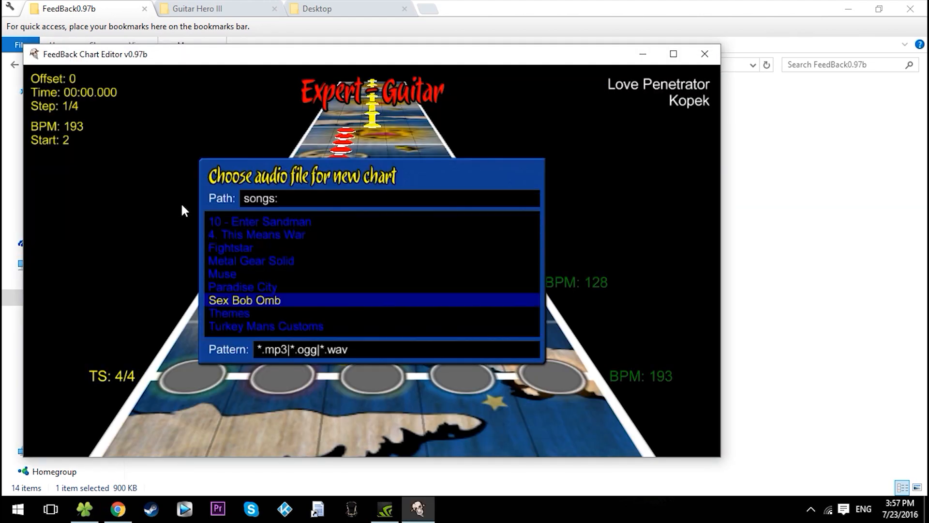
{"action": "key", "text": "Down"}
{"action": "key", "text": "Down"}
{"action": "key", "text": "Down"}
{"action": "key", "text": "Down"}
{"action": "key", "text": "Down"}
{"action": "key", "text": "Down"}
{"action": "key", "text": "Down"}
{"action": "key", "text": "Down"}
{"action": "key", "text": "Down"}
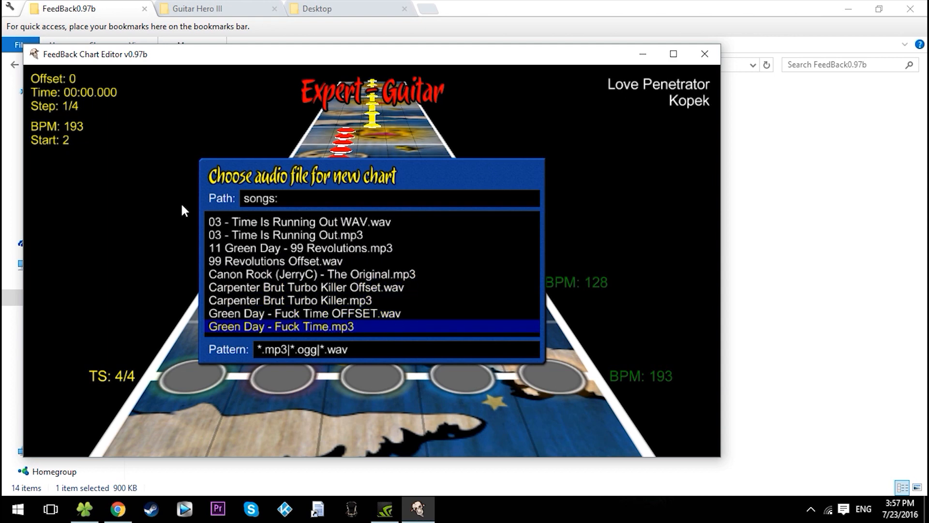
{"action": "key", "text": "Down"}
{"action": "key", "text": "Up"}
{"action": "key", "text": "Up"}
{"action": "key", "text": "Up"}
{"action": "key", "text": "Up"}
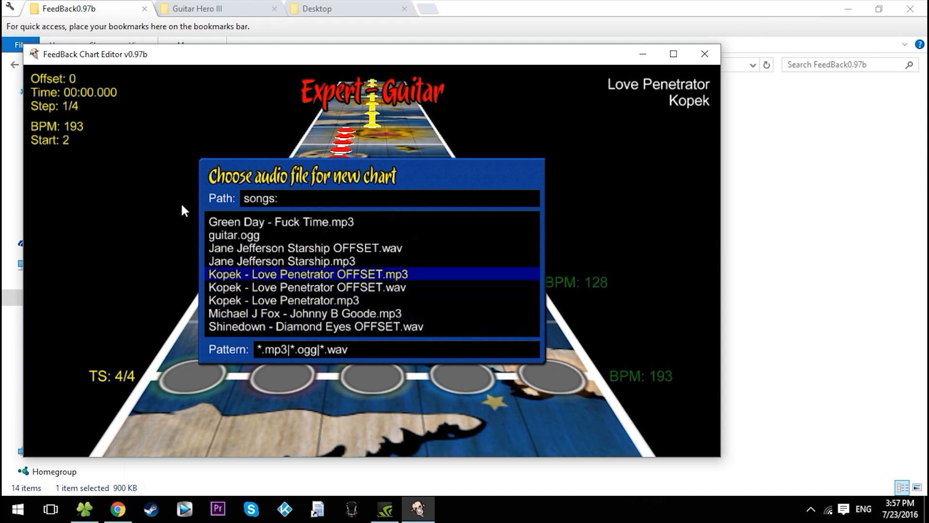
{"action": "key", "text": "Return"}
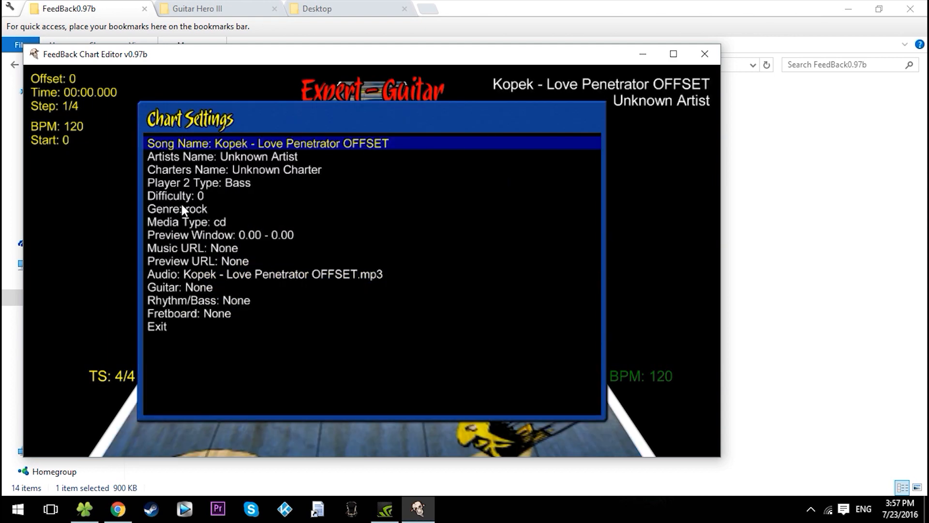
- Look through the new chart's settings and close them
{"action": "key", "text": "Down"}
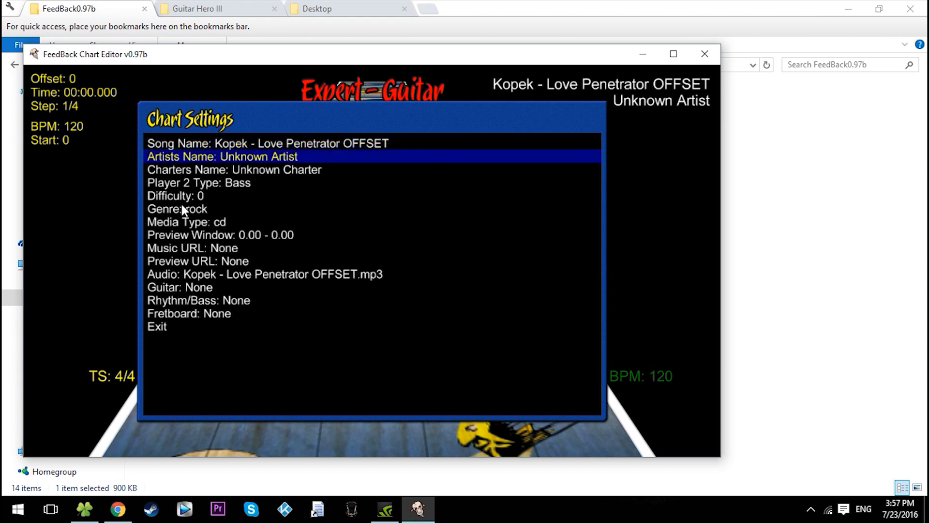
{"action": "key", "text": "Down"}
{"action": "key", "text": "Down"}
{"action": "key", "text": "Down"}
{"action": "key", "text": "Down"}
{"action": "key", "text": "Down"}
{"action": "key", "text": "Down"}
{"action": "key", "text": "Down"}
{"action": "key", "text": "Down"}
{"action": "key", "text": "Down"}
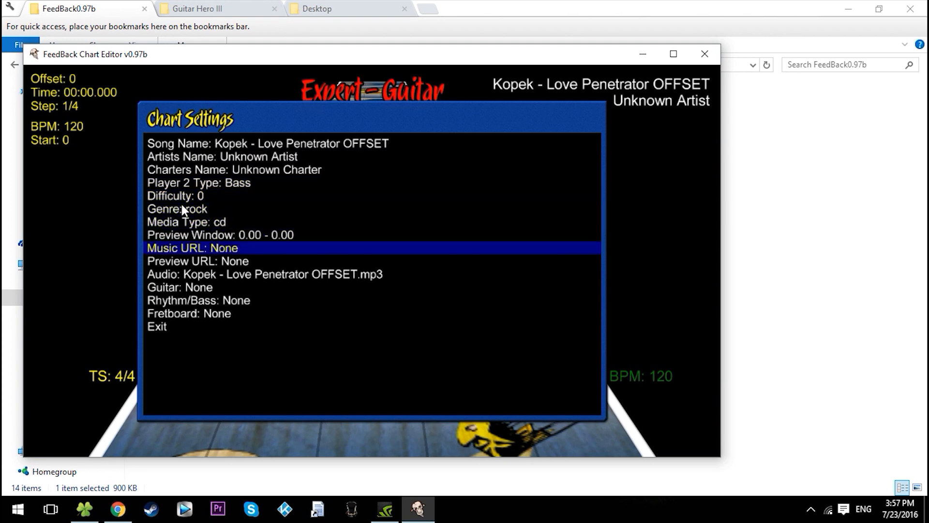
{"action": "key", "text": "Escape"}
{"action": "key", "text": "Escape"}
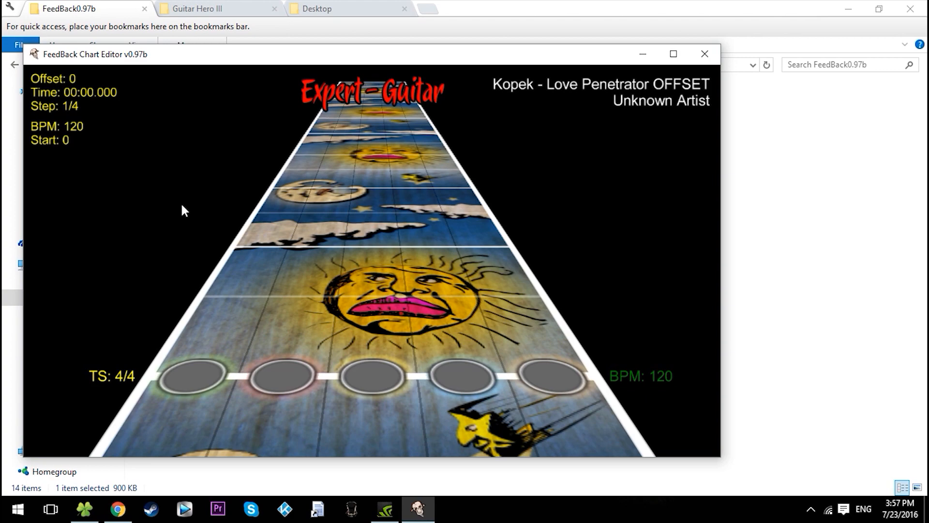
- Try different start offsets for the chart, including 3 seconds, and return the offset to 0
{"action": "key", "text": "Up"}
{"action": "key", "text": "Up"}
{"action": "key", "text": "Up"}
{"action": "key", "text": "Up"}
{"action": "key", "text": "Up"}
{"action": "key", "text": "Up"}
{"action": "key", "text": "Down"}
{"action": "key", "text": "Down"}
{"action": "key", "text": "Down"}
{"action": "key", "text": "Down"}
{"action": "key", "text": "Down"}
{"action": "key", "text": "Down"}
{"action": "key", "text": "Up"}
{"action": "key", "text": "Up"}
{"action": "key", "text": "Up"}
{"action": "key", "text": "Up"}
{"action": "key", "text": "Down"}
{"action": "key", "text": "Down"}
{"action": "key", "text": "Up"}
{"action": "key", "text": "Up"}
{"action": "key", "text": "Up"}
{"action": "key", "text": "Up"}
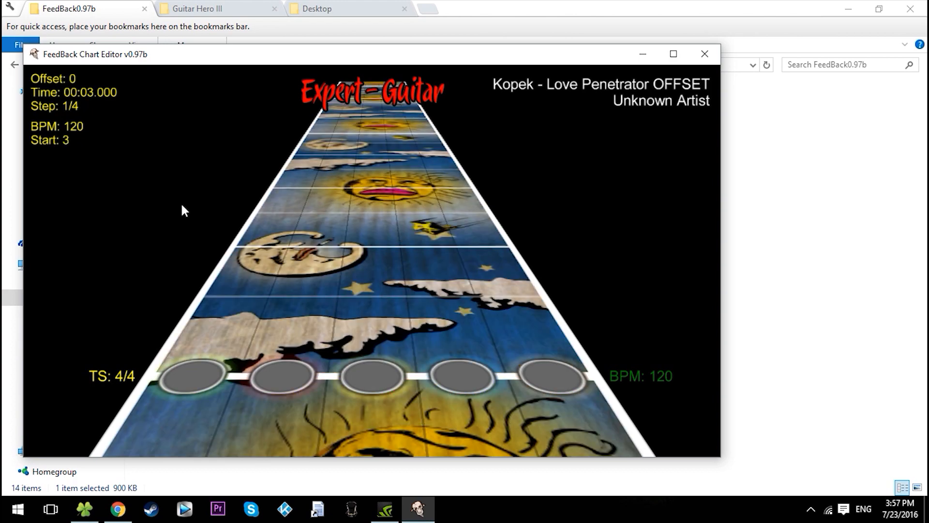
{"action": "key", "text": "Down"}
{"action": "key", "text": "Down"}
{"action": "key", "text": "Down"}
{"action": "key", "text": "Down"}
{"action": "key", "text": "Down"}
{"action": "key", "text": "Down"}
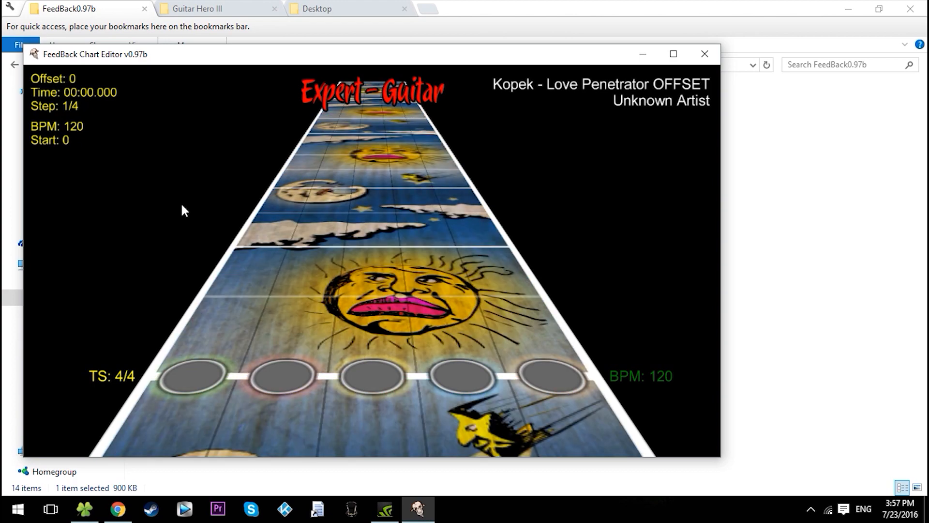
- Set the chart's start offset to 2 seconds, and play the song briefly to check it
{"action": "key", "text": "Up"}
{"action": "key", "text": "Up"}
{"action": "key", "text": "Up"}
{"action": "key", "text": "Up"}
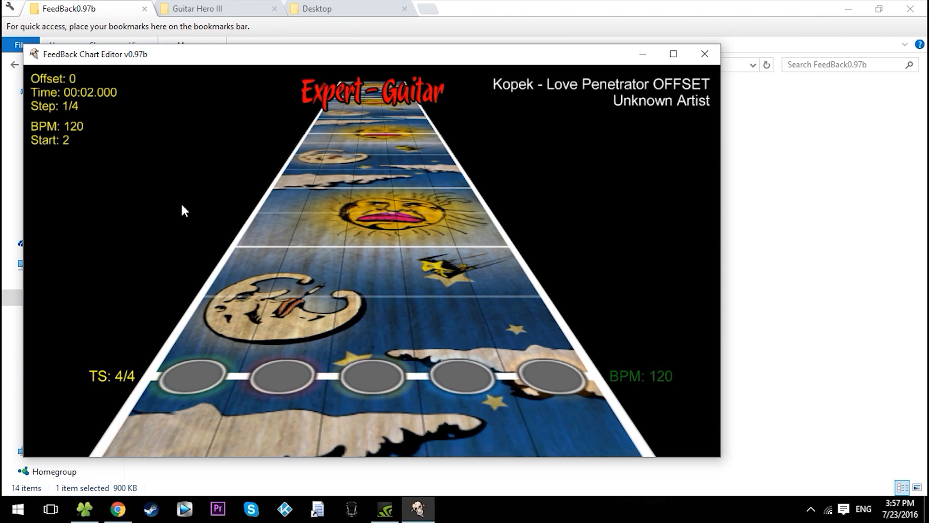
{"action": "key", "text": "space"}
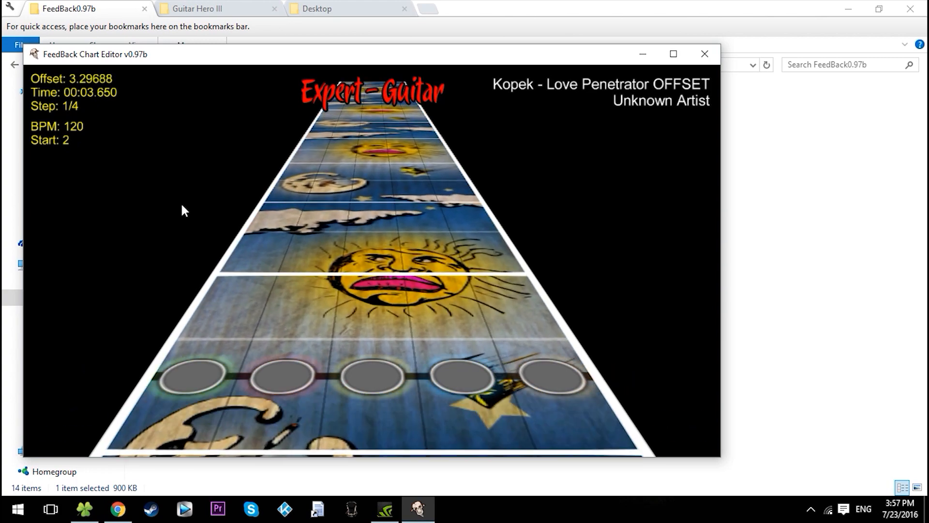
{"action": "key", "text": "space"}
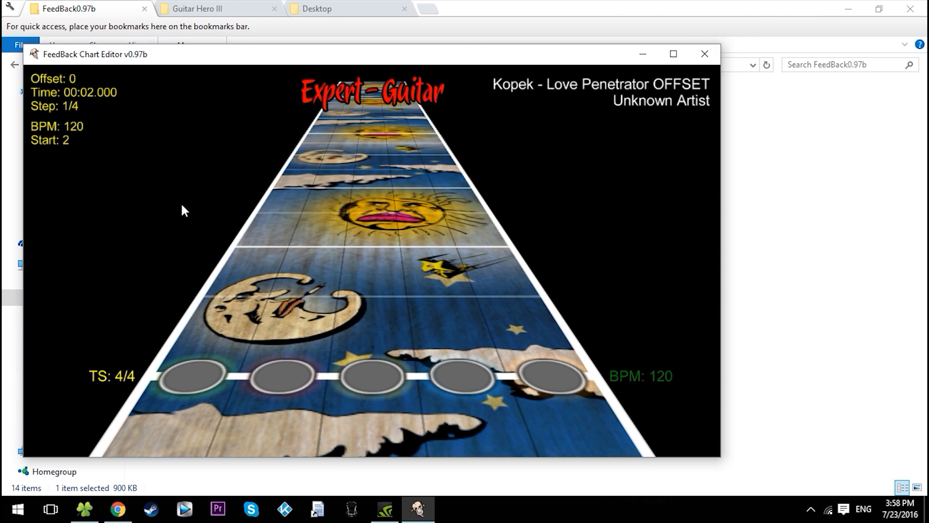
- Set the chart's step size to 1/8
{"action": "key", "text": "Left"}
{"action": "key", "text": "Right"}
{"action": "key", "text": "Right"}
{"action": "key", "text": "Right"}
- Move back and forth through the chart's opening beats in 1/8 steps, and return to offset 0
{"action": "key", "text": "Up"}
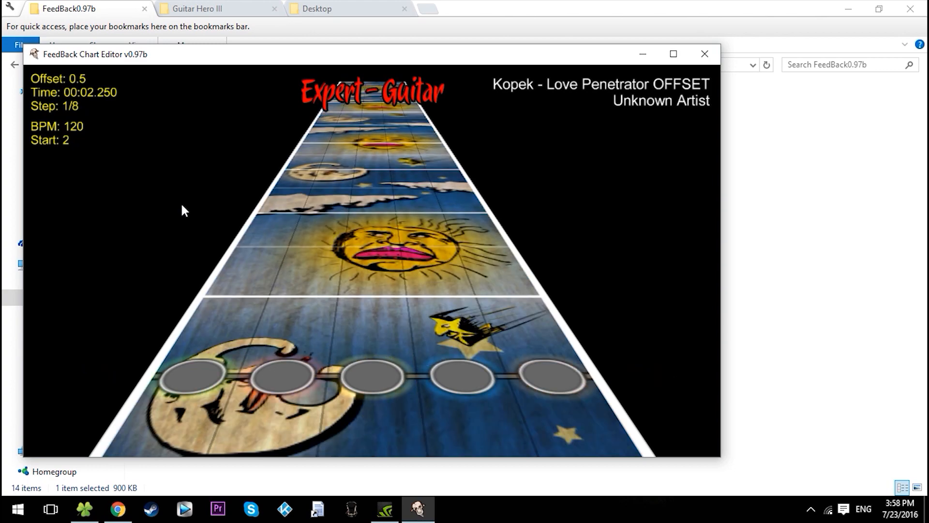
{"action": "key", "text": "Up"}
{"action": "key", "text": "Up"}
{"action": "key", "text": "Up"}
{"action": "key", "text": "Down"}
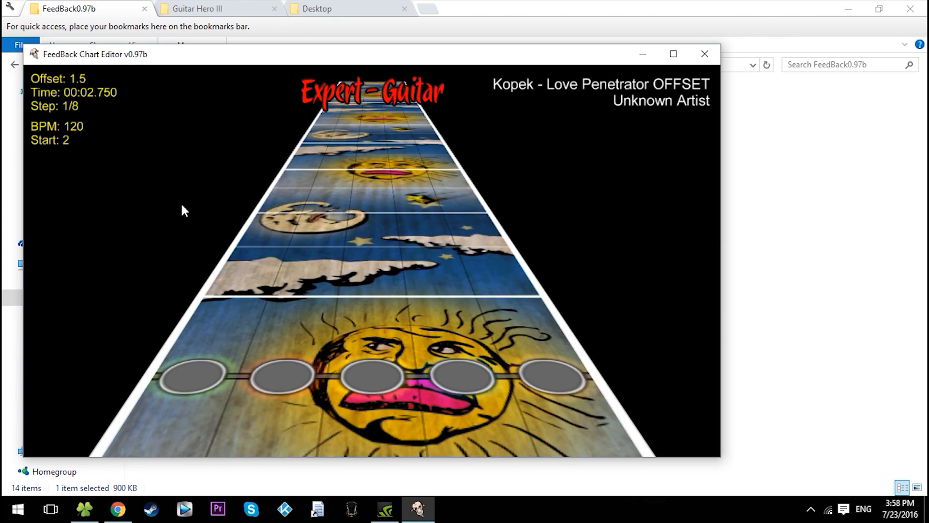
{"action": "key", "text": "Down"}
{"action": "key", "text": "Down"}
{"action": "key", "text": "Down"}
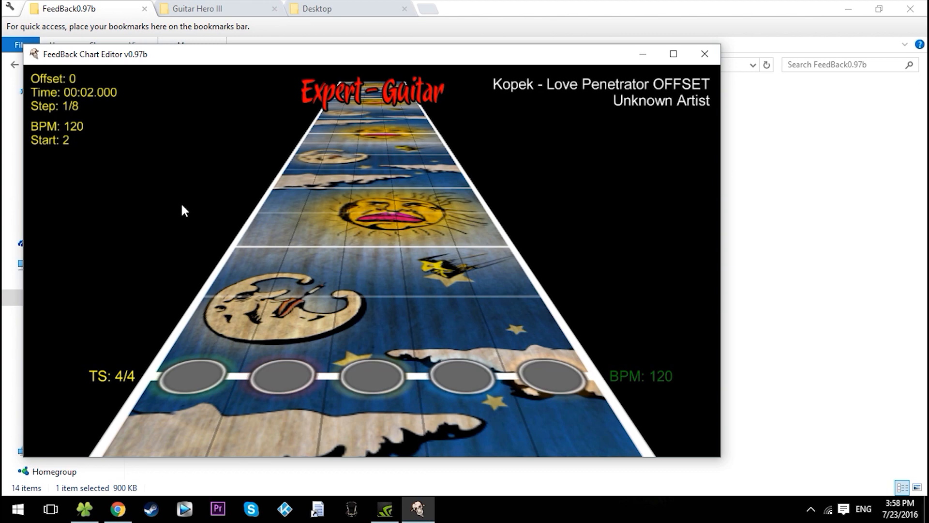
{"action": "key", "text": "Up"}
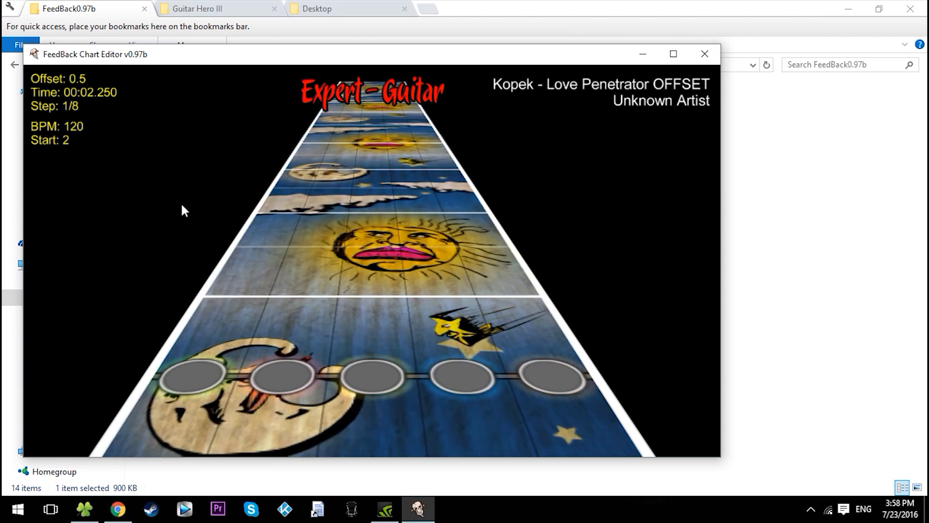
{"action": "key", "text": "Up"}
{"action": "key", "text": "Up"}
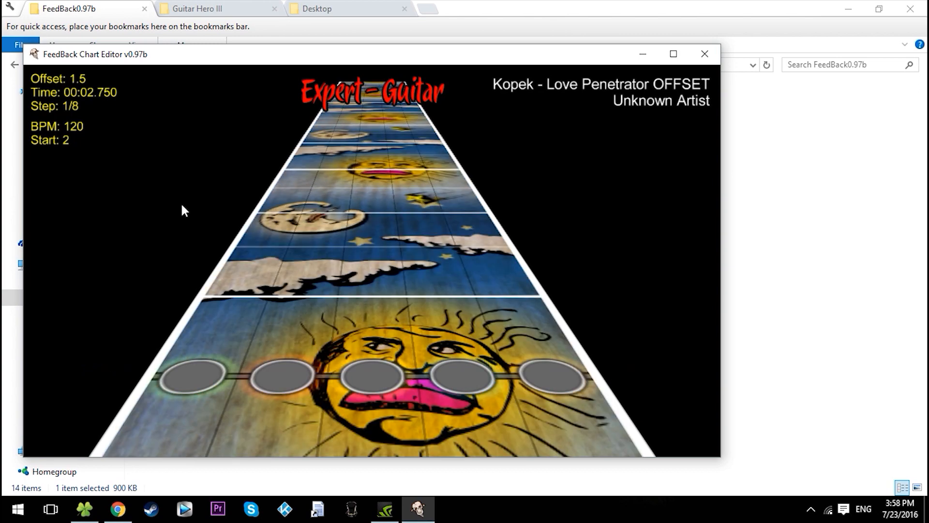
{"action": "key", "text": "Up"}
{"action": "key", "text": "Up"}
{"action": "key", "text": "Up"}
{"action": "key", "text": "Up"}
{"action": "key", "text": "Up"}
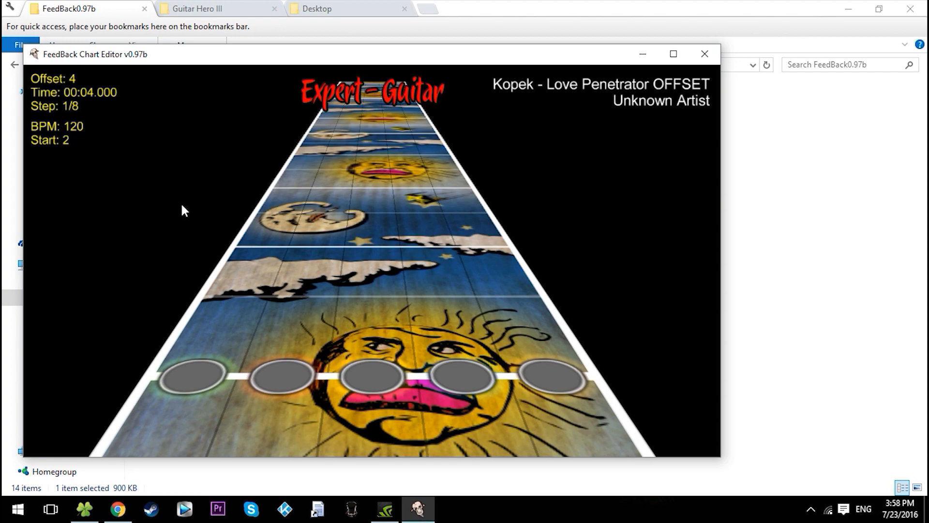
{"action": "key", "text": "Down"}
{"action": "key", "text": "Down"}
{"action": "key", "text": "Up"}
{"action": "key", "text": "Up"}
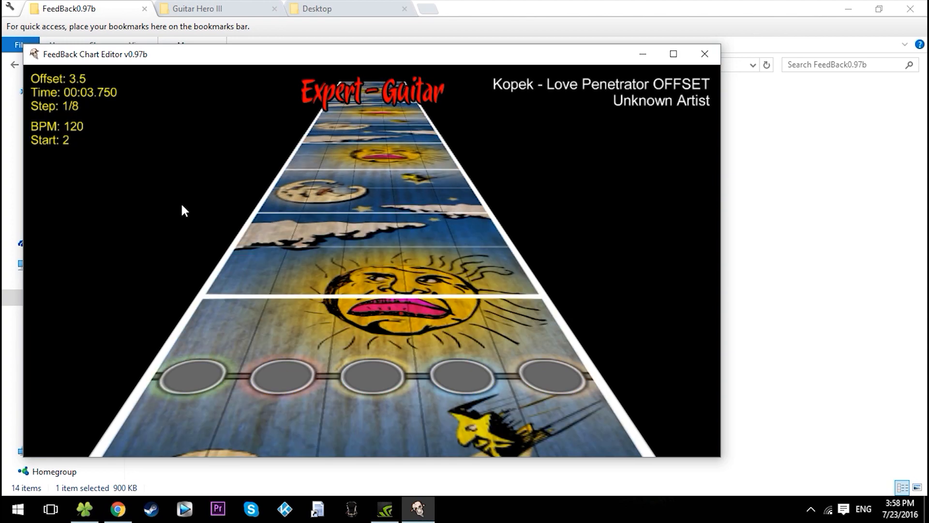
{"action": "key", "text": "Down"}
{"action": "key", "text": "Down"}
{"action": "key", "text": "Down"}
{"action": "key", "text": "Down"}
{"action": "key", "text": "Down"}
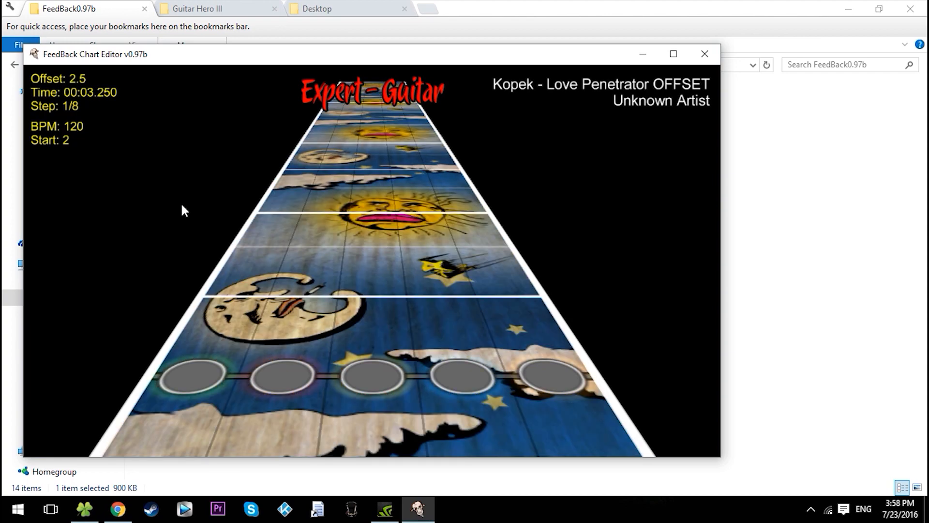
{"action": "key", "text": "Down"}
{"action": "key", "text": "Down"}
{"action": "key", "text": "Down"}
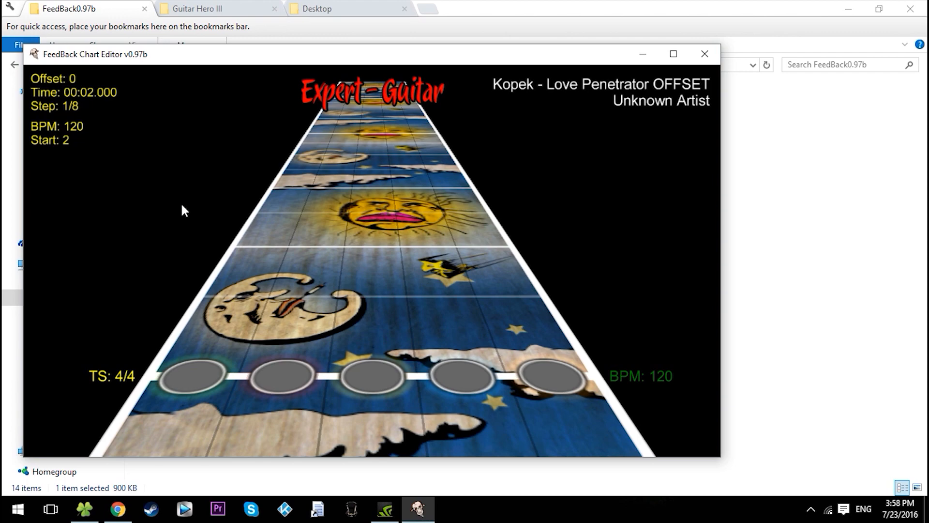
- Play the song from the chart's start to check the beat timing, and return to offset 0
{"action": "key", "text": "Return"}
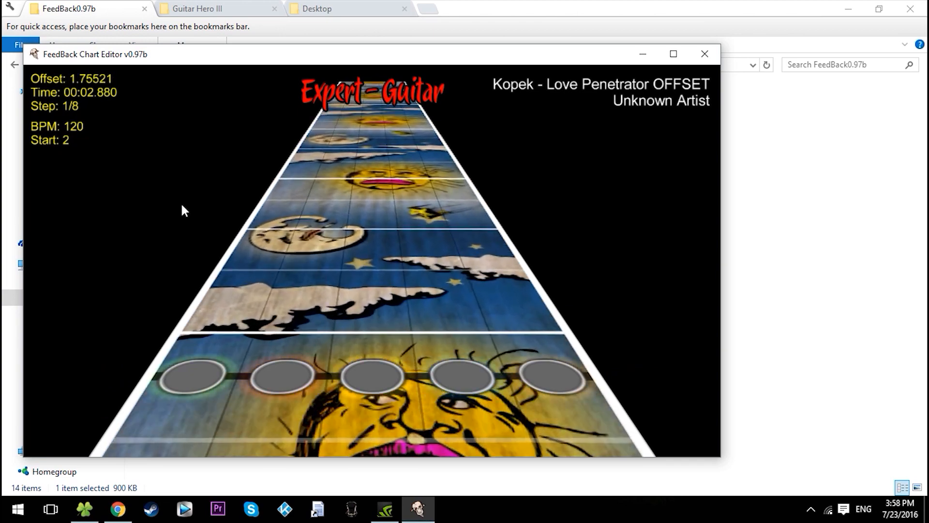
{"action": "key", "text": "Return"}
{"action": "key", "text": "Down"}
{"action": "key", "text": "Down"}
{"action": "key", "text": "Return"}
{"action": "key", "text": "Return"}
{"action": "key", "text": "Down"}
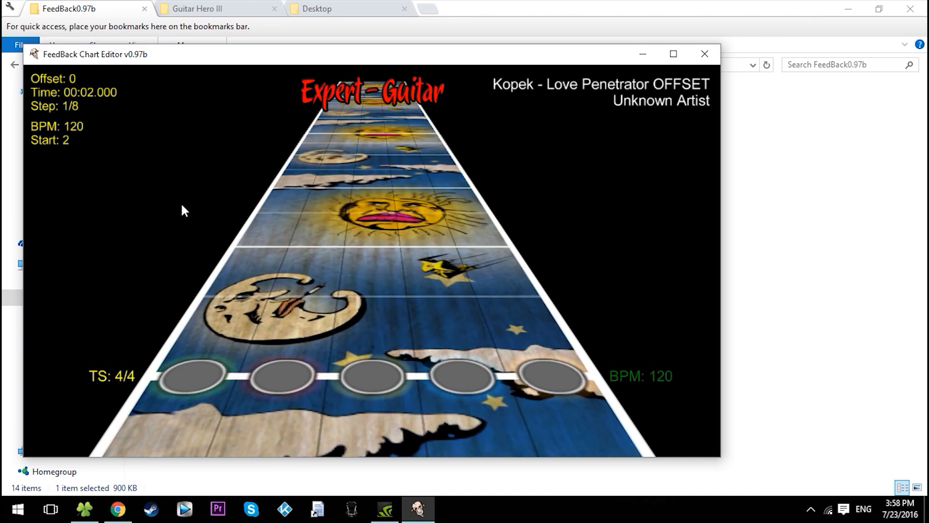
{"action": "key", "text": "Return"}
{"action": "key", "text": "Return"}
{"action": "key", "text": "Down"}
- Raise the chart's tempo at offset 0 to 150 BPM
{"action": "key", "text": "equal"}
{"action": "key", "text": "equal"}
{"action": "key", "text": "equal"}
{"action": "key", "text": "equal"}
{"action": "key", "text": "equal"}
{"action": "key", "text": "equal"}
{"action": "key", "text": "equal"}
{"action": "key", "text": "equal"}
{"action": "key", "text": "equal"}
{"action": "key", "text": "equal"}
{"action": "key", "text": "equal"}
{"action": "key", "text": "equal"}
{"action": "key", "text": "equal"}
{"action": "key", "text": "equal"}
{"action": "key", "text": "equal"}
{"action": "key", "text": "equal"}
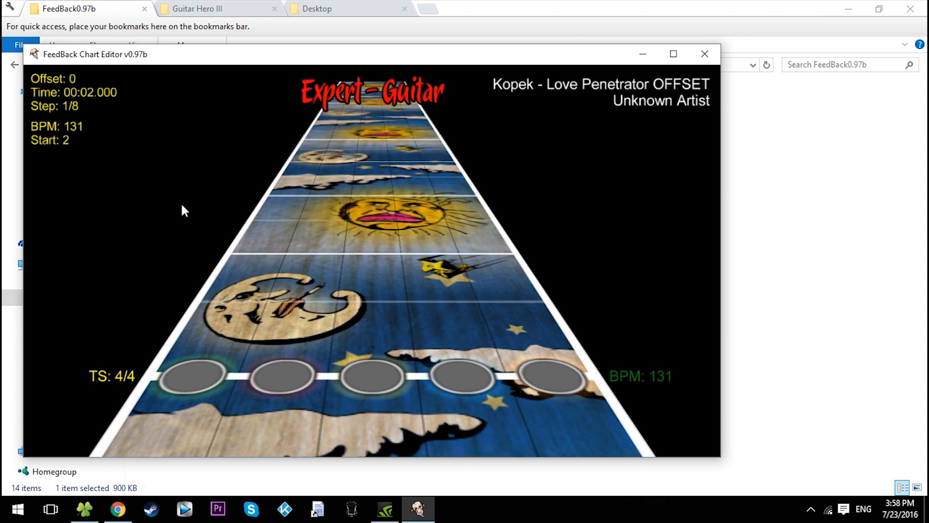
{"action": "key", "text": "equal"}
{"action": "key", "text": "equal"}
{"action": "key", "text": "equal"}
{"action": "key", "text": "equal"}
{"action": "key", "text": "equal"}
{"action": "key", "text": "equal"}
{"action": "key", "text": "equal"}
{"action": "key", "text": "equal"}
{"action": "key", "text": "equal"}
{"action": "key", "text": "equal"}
{"action": "key", "text": "equal"}
{"action": "key", "text": "equal"}
{"action": "key", "text": "equal"}
{"action": "key", "text": "equal"}
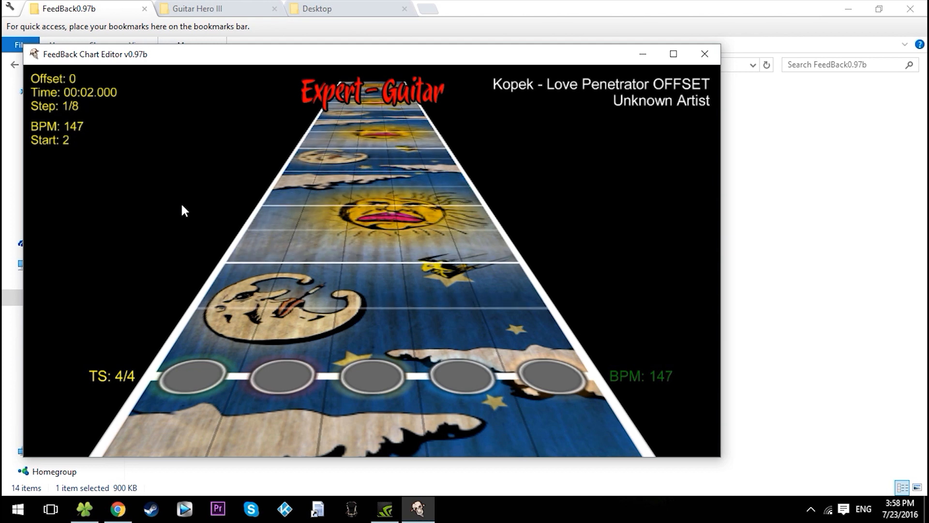
{"action": "key", "text": "equal"}
{"action": "key", "text": "equal"}
{"action": "key", "text": "minus"}
{"action": "key", "text": "minus"}
- Play the opening of the song to check the beat timing at 150 BPM, and go back to offset 0.5
{"action": "key", "text": "Return"}
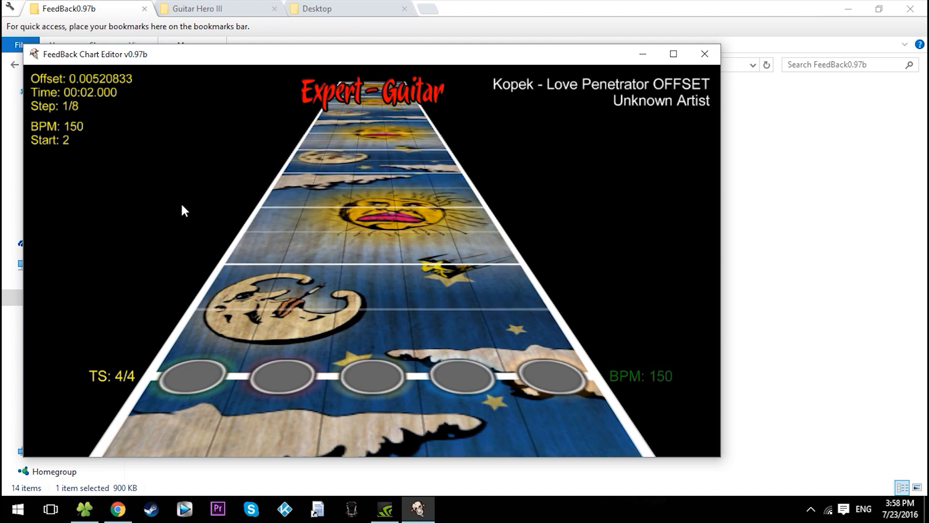
{"action": "key", "text": "Return"}
{"action": "key", "text": "Return"}
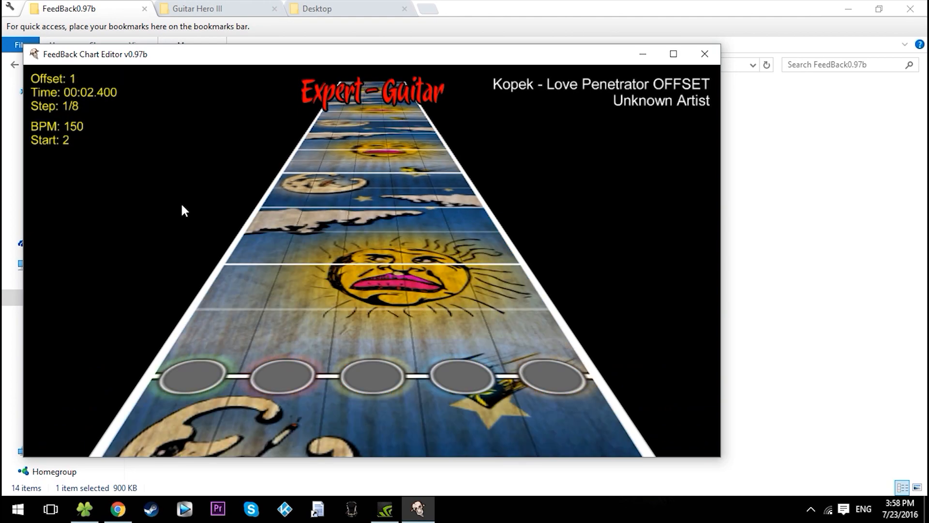
{"action": "key", "text": "Return"}
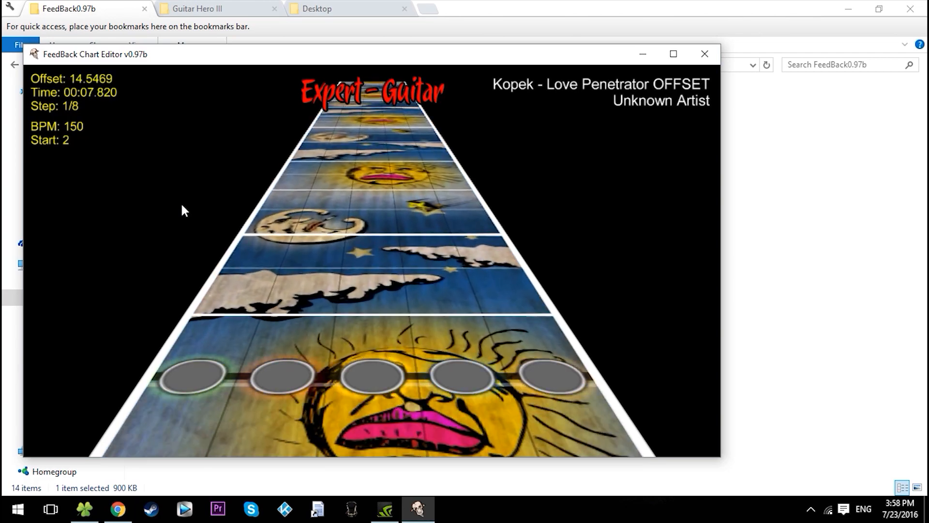
{"action": "key", "text": "Return"}
{"action": "key", "text": "Down"}
{"action": "key", "text": "Down"}
{"action": "key", "text": "Down"}
{"action": "key", "text": "Down"}
{"action": "key", "text": "Down"}
{"action": "key", "text": "Down"}
{"action": "key", "text": "Down"}
{"action": "key", "text": "Down"}
{"action": "key", "text": "Down"}
{"action": "key", "text": "Down"}
{"action": "key", "text": "Down"}
{"action": "key", "text": "Down"}
{"action": "key", "text": "Down"}
{"action": "key", "text": "Down"}
{"action": "key", "text": "Down"}
{"action": "key", "text": "Down"}
{"action": "key", "text": "Down"}
{"action": "key", "text": "Down"}
{"action": "key", "text": "Down"}
{"action": "key", "text": "Down"}
{"action": "key", "text": "Down"}
{"action": "key", "text": "Down"}
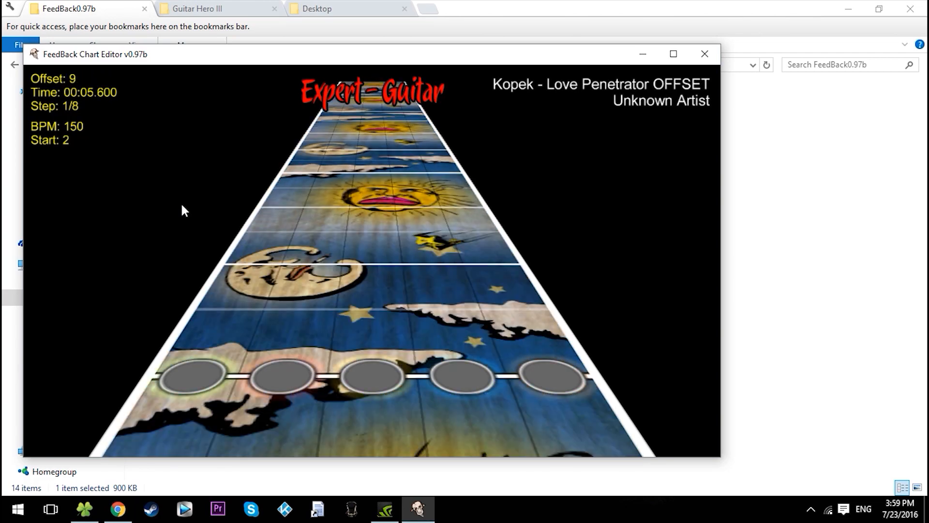
{"action": "key", "text": "Down"}
{"action": "key", "text": "Down"}
{"action": "key", "text": "Down"}
{"action": "key", "text": "Down"}
{"action": "key", "text": "Down"}
{"action": "key", "text": "Down"}
{"action": "key", "text": "Down"}
{"action": "key", "text": "Down"}
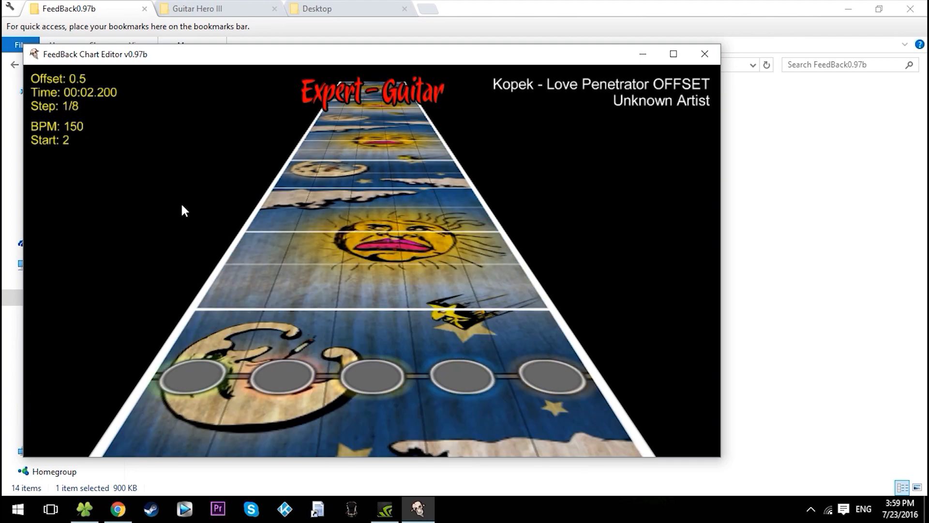
- Replay the song's opening in short passages to recheck the beat timing, returning to offset 0
{"action": "key", "text": "Return"}
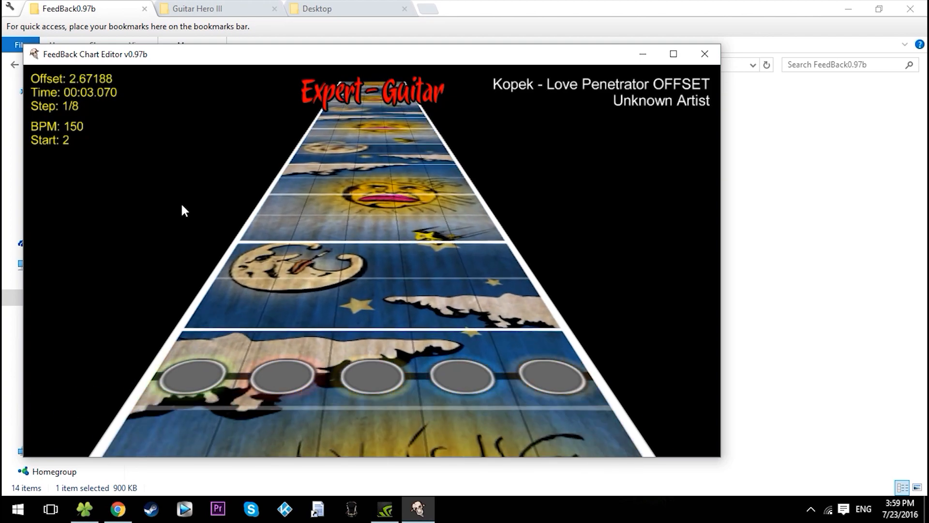
{"action": "key", "text": "Return"}
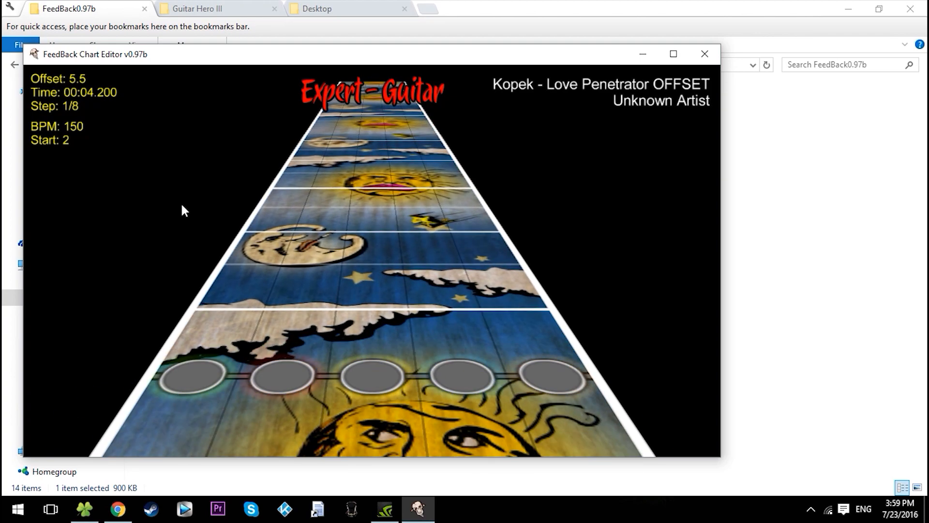
{"action": "key", "text": "Down"}
{"action": "key", "text": "Down"}
{"action": "key", "text": "Down"}
{"action": "key", "text": "Down"}
{"action": "key", "text": "Down"}
{"action": "key", "text": "Down"}
{"action": "key", "text": "Down"}
{"action": "key", "text": "Down"}
{"action": "key", "text": "Down"}
{"action": "key", "text": "Down"}
{"action": "key", "text": "Down"}
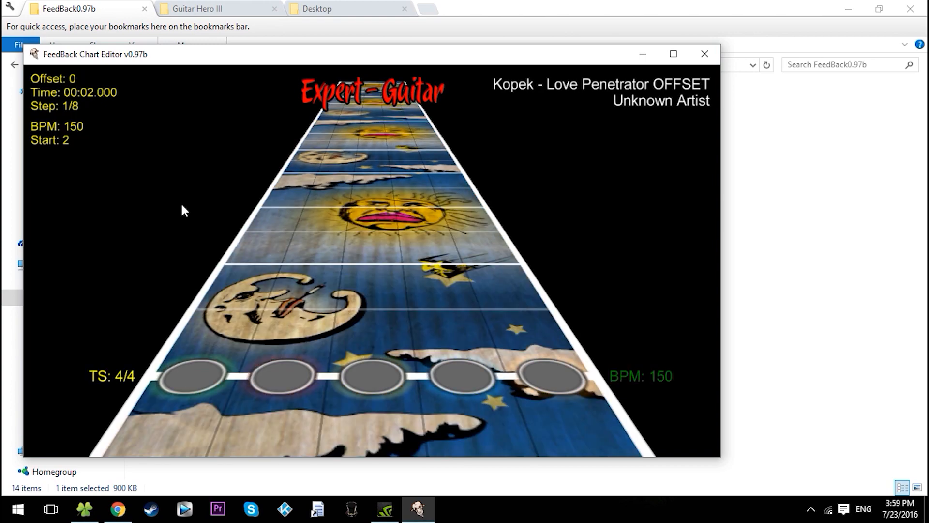
{"action": "key", "text": "Return"}
{"action": "key", "text": "Return"}
{"action": "key", "text": "Down"}
{"action": "key", "text": "Down"}
{"action": "key", "text": "Down"}
- Set the tempo at offset 0 to 160 BPM
{"action": "key", "text": "equal"}
{"action": "key", "text": "equal"}
{"action": "key", "text": "equal"}
{"action": "key", "text": "equal"}
{"action": "key", "text": "equal"}
{"action": "key", "text": "equal"}
{"action": "key", "text": "equal"}
{"action": "key", "text": "equal"}
{"action": "key", "text": "equal"}
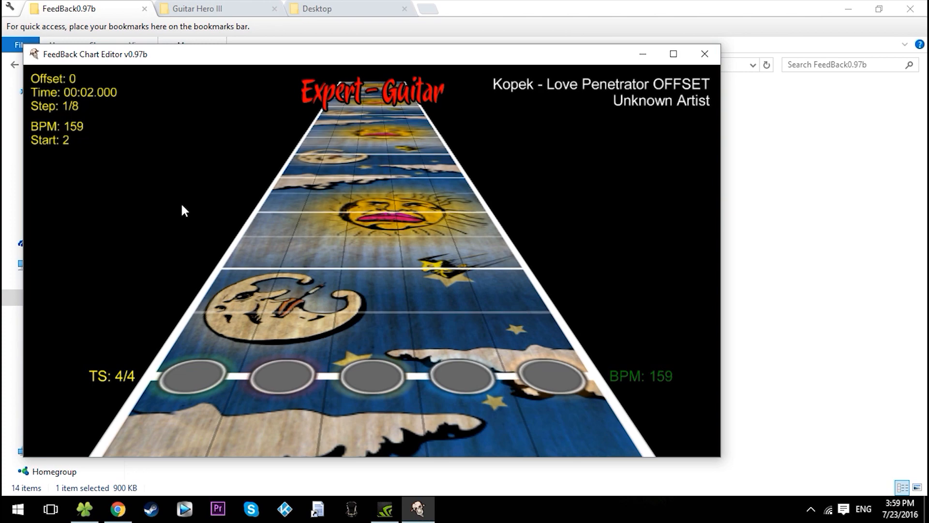
{"action": "key", "text": "equal"}
- Play the song at 160 BPM, briefly viewing the volume control settings, and stop at offset 14
{"action": "key", "text": "Return"}
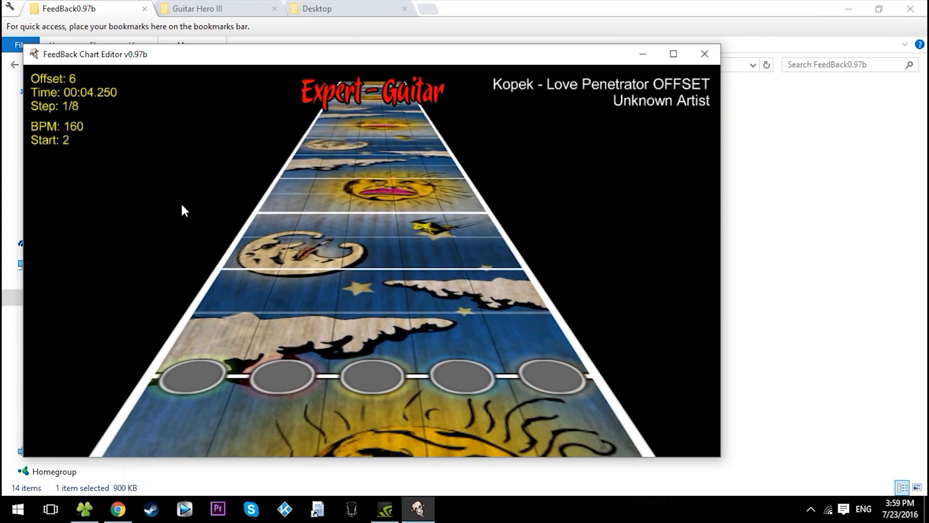
{"action": "key", "text": "Return"}
{"action": "key", "text": "v"}
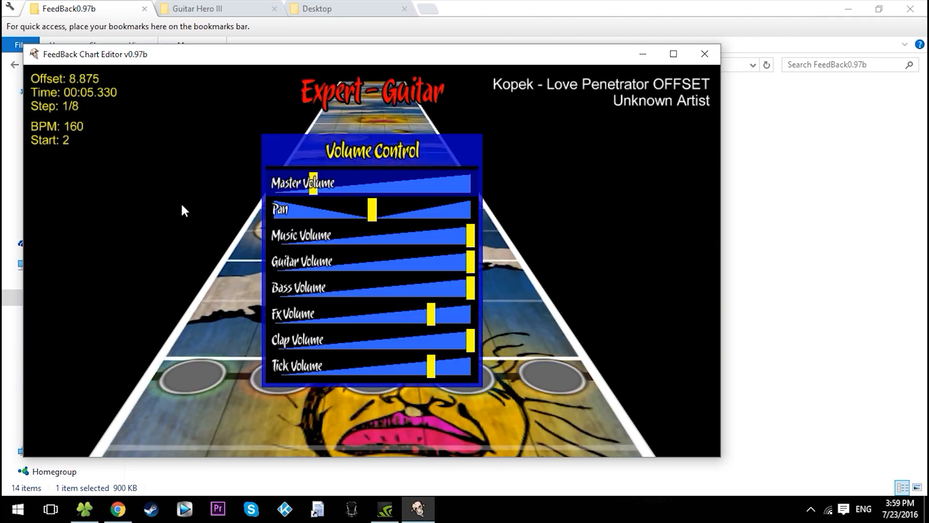
{"action": "key", "text": "v"}
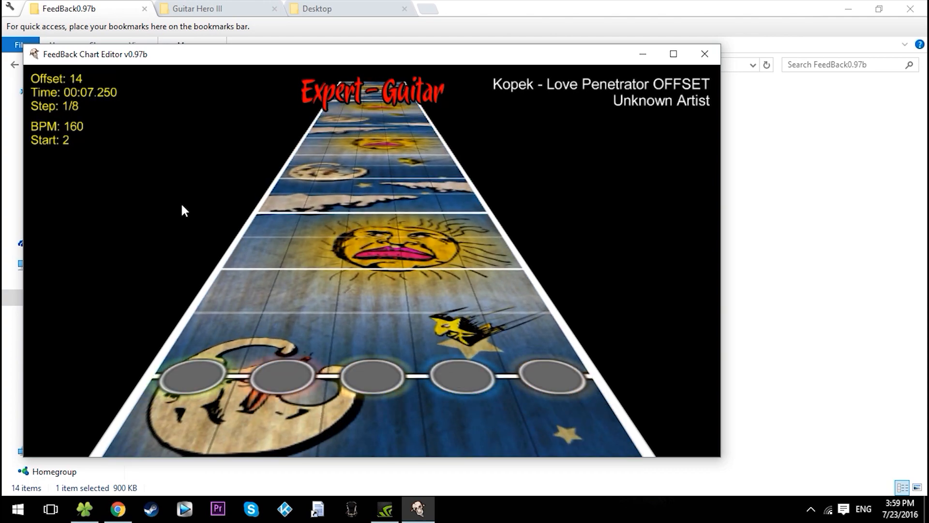
- Replay short passages of the intro to find where the first note belongs, and settle on offset 6
{"action": "key", "text": "Down"}
{"action": "key", "text": "Down"}
{"action": "key", "text": "Down"}
{"action": "key", "text": "Down"}
{"action": "key", "text": "Down"}
{"action": "key", "text": "Down"}
{"action": "key", "text": "Down"}
{"action": "key", "text": "Down"}
{"action": "key", "text": "Down"}
{"action": "key", "text": "Down"}
{"action": "key", "text": "Down"}
{"action": "key", "text": "Down"}
{"action": "key", "text": "Return"}
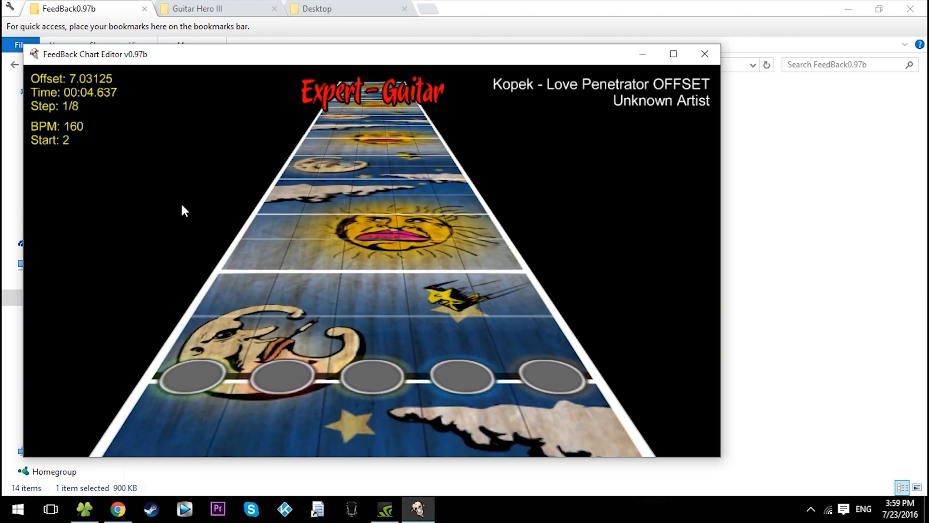
{"action": "key", "text": "Return"}
{"action": "key", "text": "Down"}
{"action": "key", "text": "Down"}
{"action": "key", "text": "Down"}
{"action": "key", "text": "Down"}
{"action": "key", "text": "Down"}
{"action": "key", "text": "Down"}
{"action": "key", "text": "Return"}
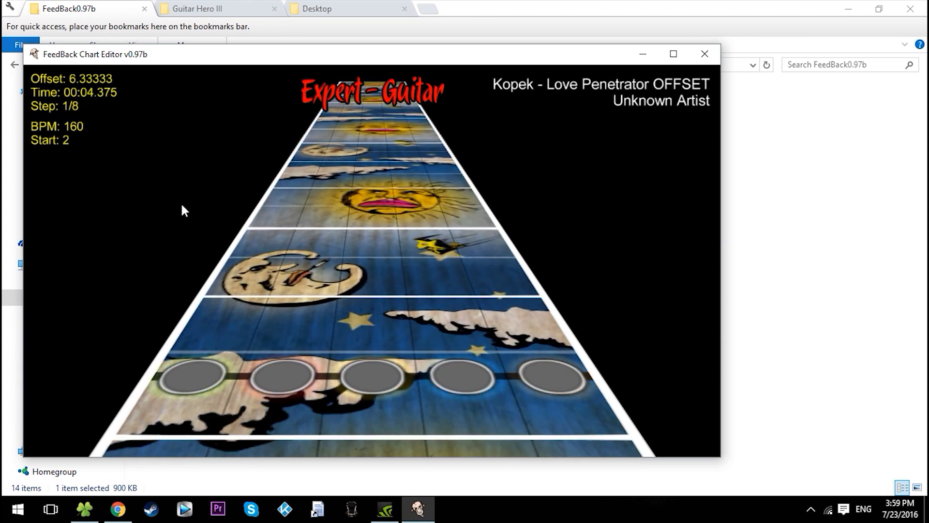
{"action": "key", "text": "Return"}
{"action": "key", "text": "Down"}
{"action": "key", "text": "Down"}
{"action": "key", "text": "Up"}
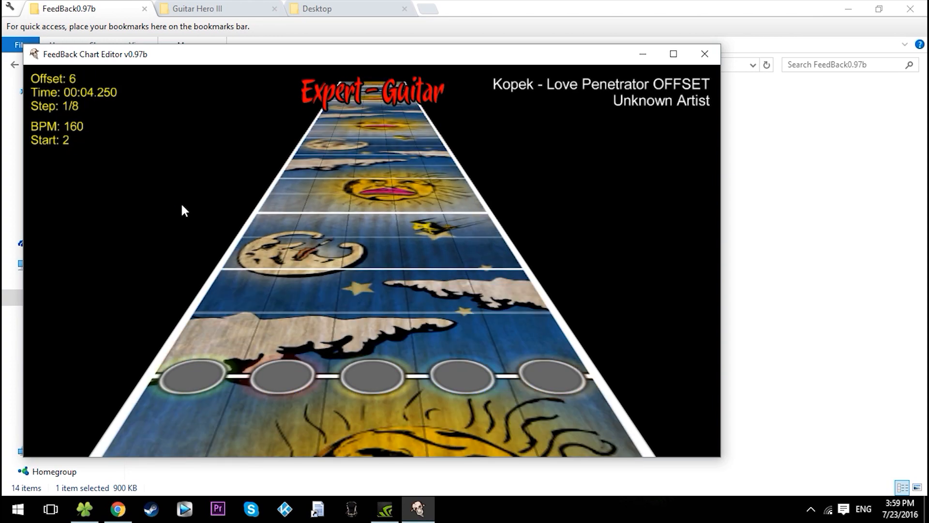
- Place green, red, yellow, blue and orange notes at offset 6
{"action": "key", "text": "2"}
{"action": "key", "text": "4"}
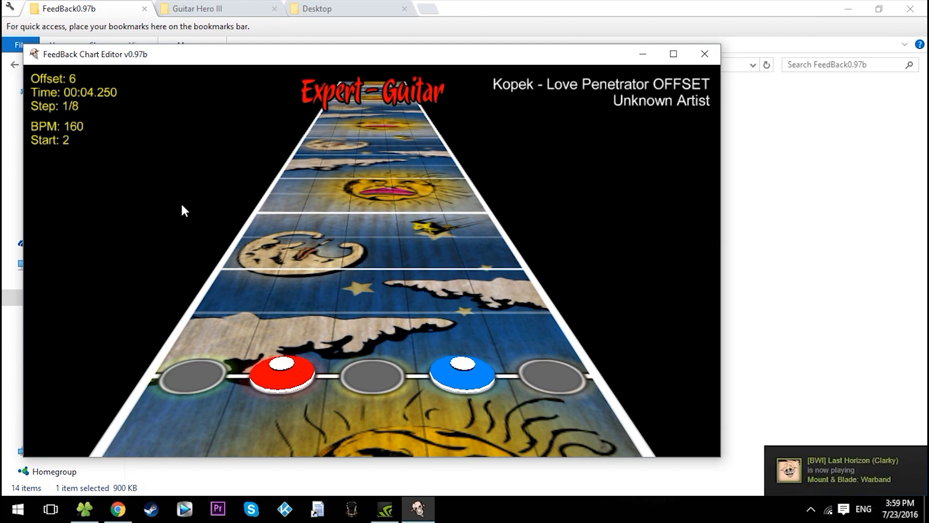
{"action": "key", "text": "1"}
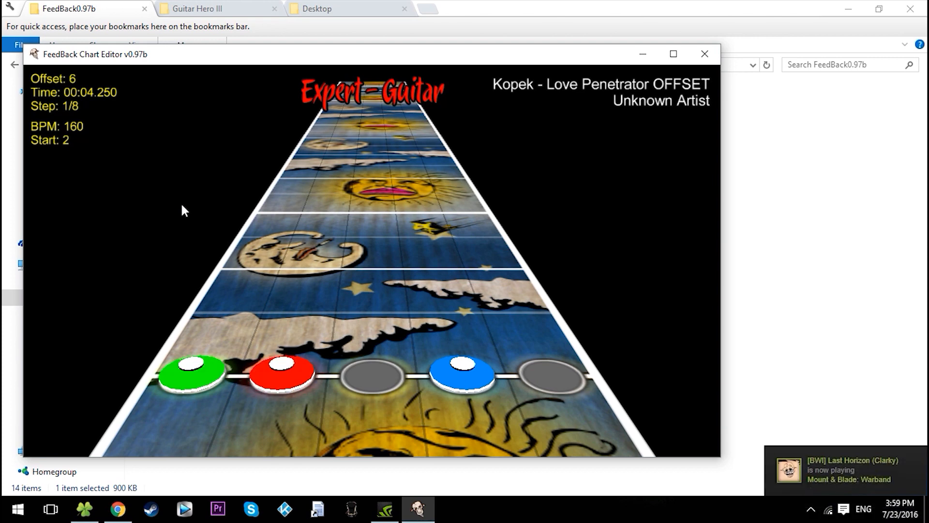
{"action": "key", "text": "3"}
{"action": "key", "text": "4"}
{"action": "key", "text": "4"}
{"action": "key", "text": "5"}
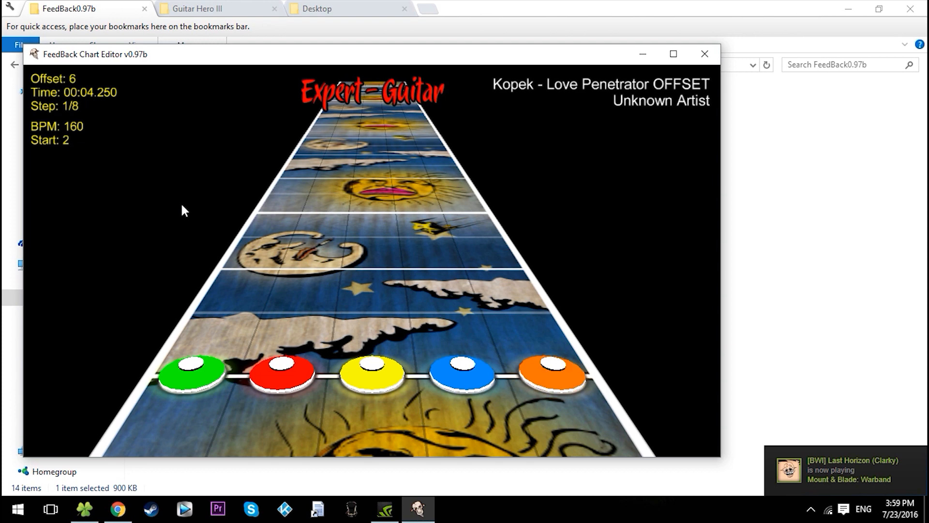
- Remove all five notes at offset 6
{"action": "key", "text": "5"}
{"action": "key", "text": "4"}
{"action": "key", "text": "3"}
{"action": "key", "text": "2"}
{"action": "key", "text": "1"}
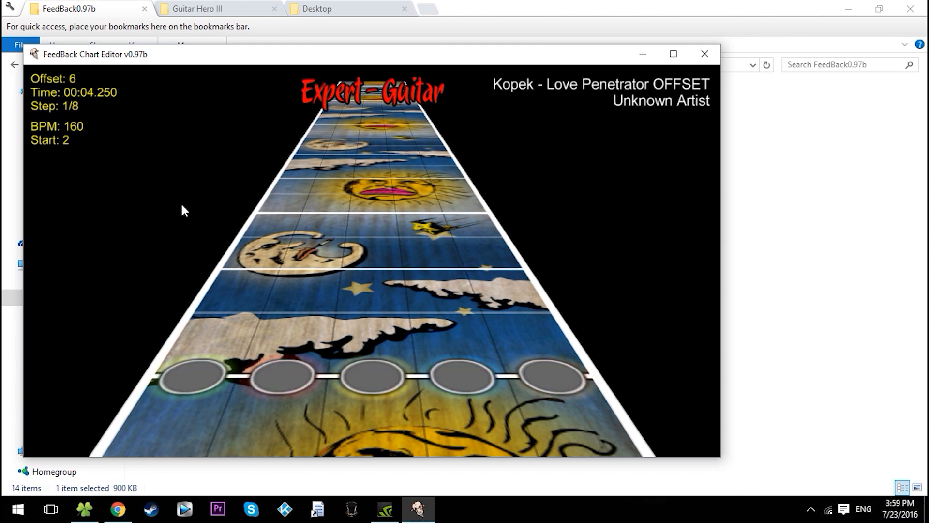
- Fill the five frets at offset 6 with notes again, from green through orange
{"action": "key", "text": "1"}
{"action": "key", "text": "1"}
{"action": "key", "text": "1"}
{"action": "key", "text": "2"}
{"action": "key", "text": "3"}
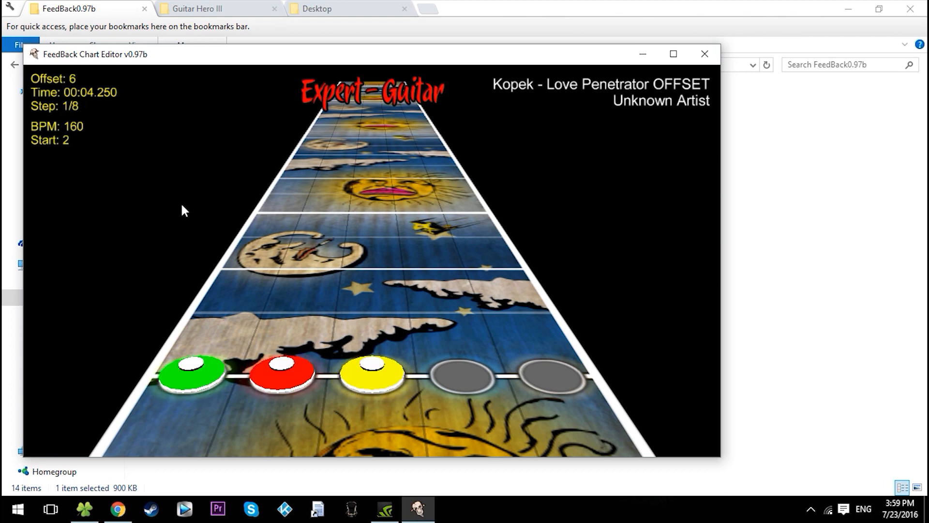
{"action": "key", "text": "4"}
{"action": "key", "text": "5"}
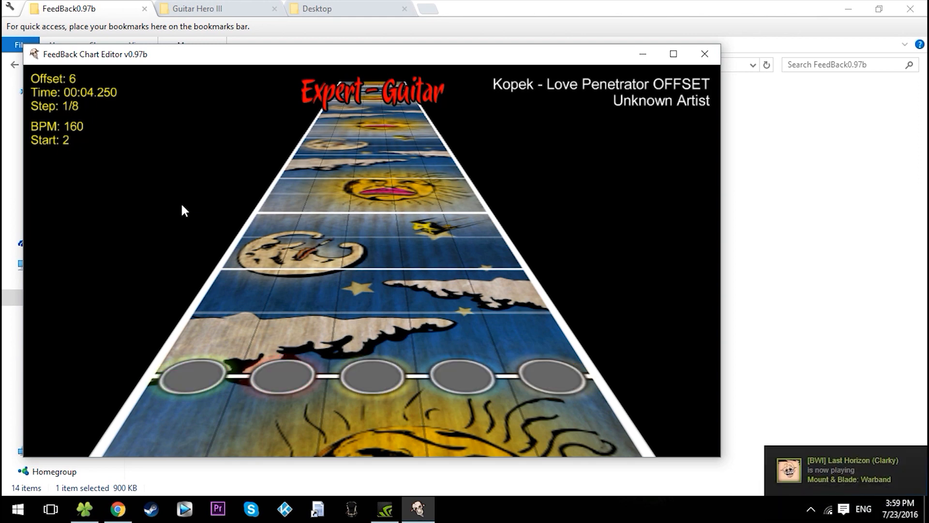
- Place a yellow note at offset 6, and lower the tempo there to 159 BPM and restore it to 160 BPM
{"action": "key", "text": "3"}
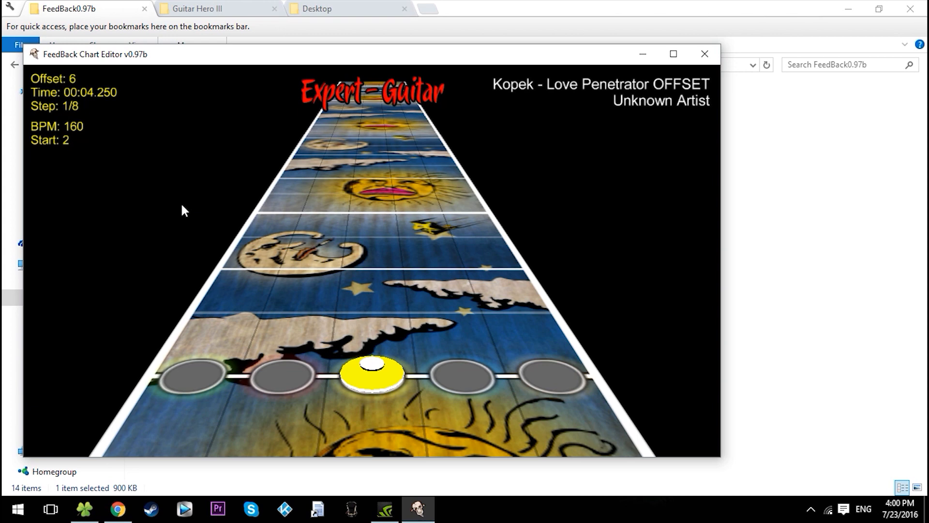
{"action": "key", "text": "minus"}
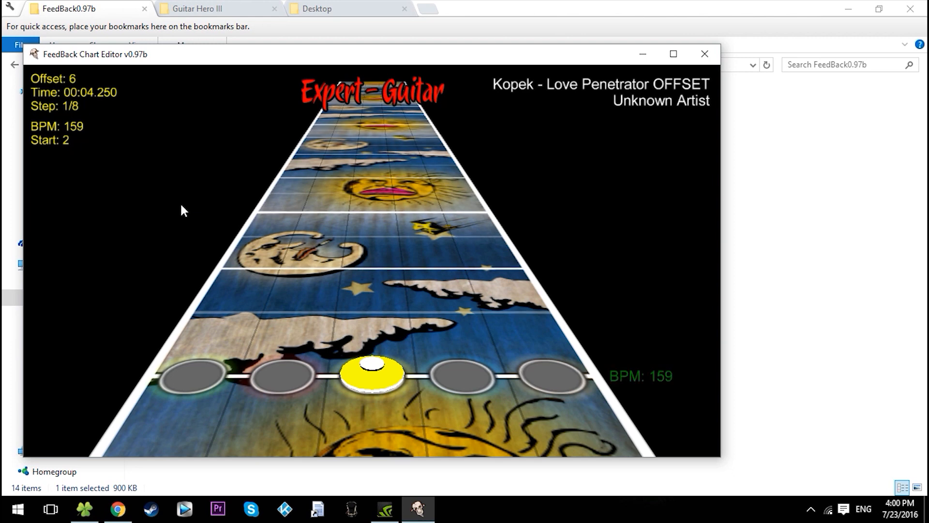
{"action": "key", "text": "plus"}
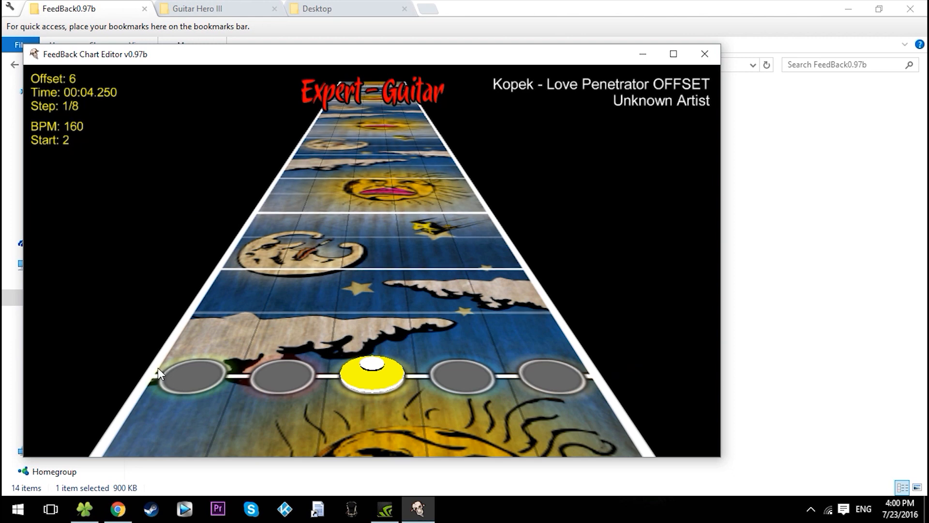
- Switch to the Tap for Beats Per Minute page in Chrome and check the song's nearest whole BPM
{"action": "left_click", "coordinate": [126, 505]}
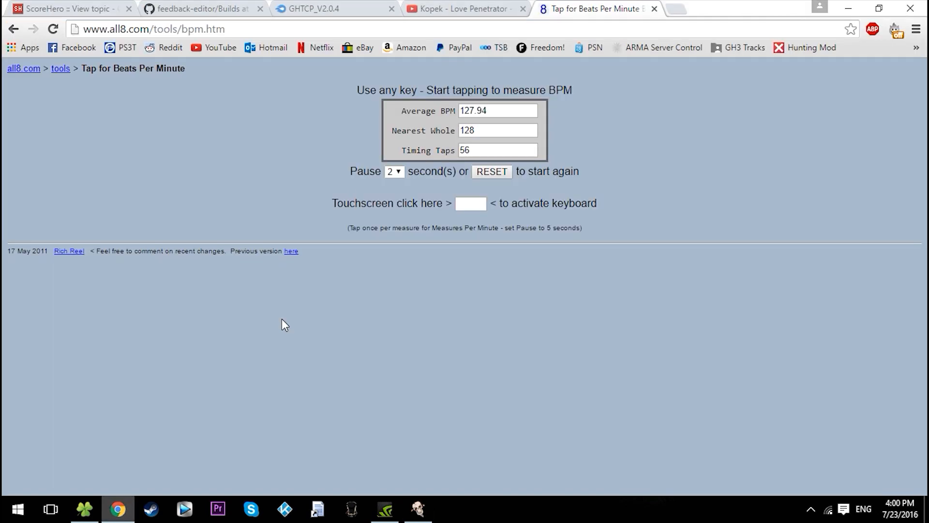
{"action": "double_click", "coordinate": [481, 130]}
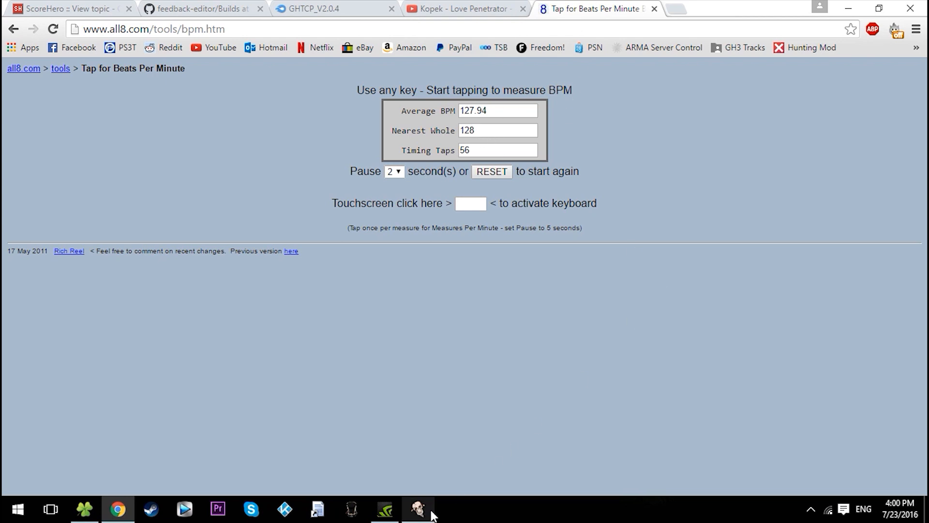
- Switch back to the FeedBack chart editor and set the tempo at offset 6 to 128 BPM
{"action": "left_click", "coordinate": [418, 508]}
{"action": "key", "text": "minus"}
{"action": "key", "text": "minus"}
{"action": "key", "text": "minus"}
{"action": "key", "text": "minus"}
{"action": "key", "text": "minus"}
{"action": "key", "text": "minus"}
{"action": "key", "text": "minus"}
{"action": "key", "text": "minus"}
{"action": "key", "text": "minus"}
{"action": "key", "text": "minus"}
{"action": "key", "text": "minus"}
{"action": "key", "text": "minus"}
{"action": "key", "text": "minus"}
{"action": "key", "text": "minus"}
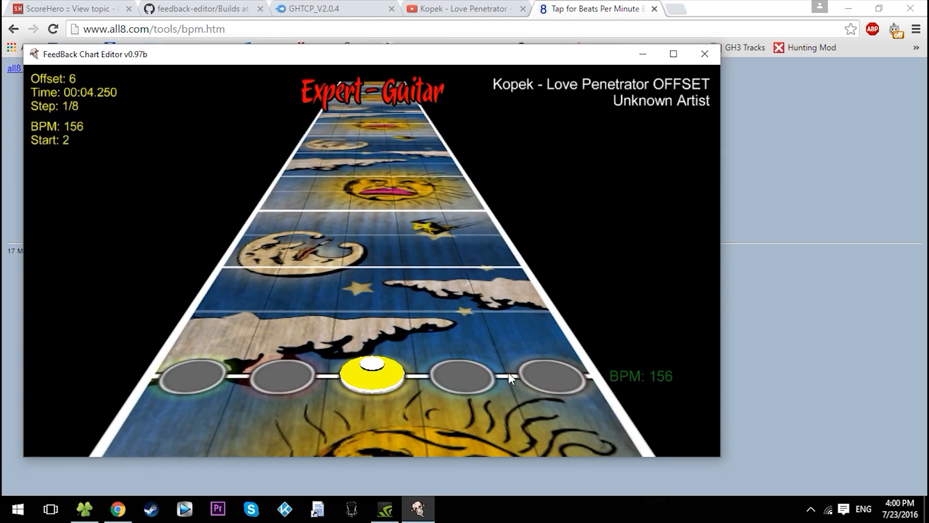
{"action": "key", "text": "minus"}
{"action": "key", "text": "minus"}
{"action": "key", "text": "minus"}
{"action": "key", "text": "minus"}
{"action": "key", "text": "minus"}
{"action": "key", "text": "minus"}
{"action": "key", "text": "minus"}
{"action": "key", "text": "minus"}
{"action": "key", "text": "minus"}
{"action": "key", "text": "minus"}
{"action": "key", "text": "minus"}
{"action": "key", "text": "minus"}
{"action": "key", "text": "minus"}
{"action": "key", "text": "minus"}
{"action": "key", "text": "minus"}
{"action": "key", "text": "minus"}
{"action": "key", "text": "minus"}
{"action": "key", "text": "minus"}
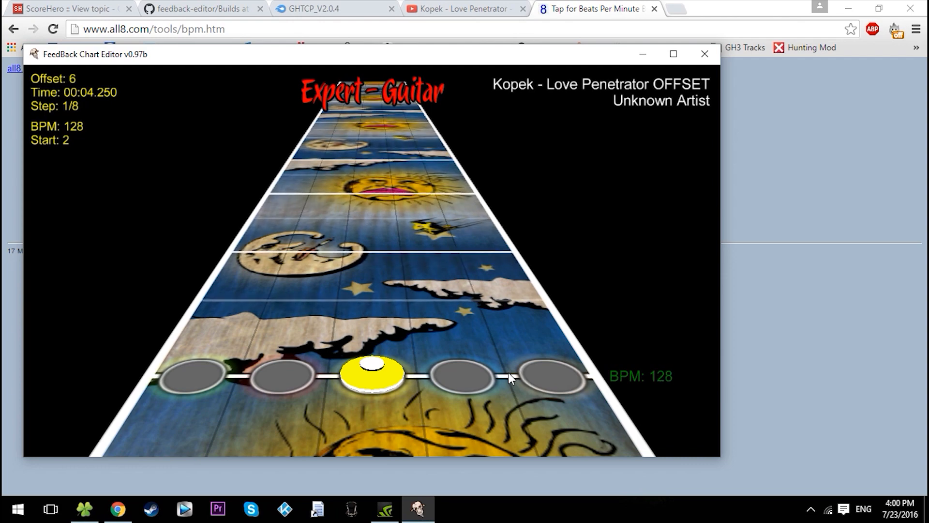
- Play the chart from its start and again from offset 6 to check the tempo against the song
{"action": "key", "text": "Down"}
{"action": "key", "text": "Left"}
{"action": "key", "text": "Down"}
{"action": "key", "text": "Down"}
{"action": "key", "text": "Down"}
{"action": "key", "text": "Down"}
{"action": "key", "text": "Down"}
{"action": "key", "text": "Down"}
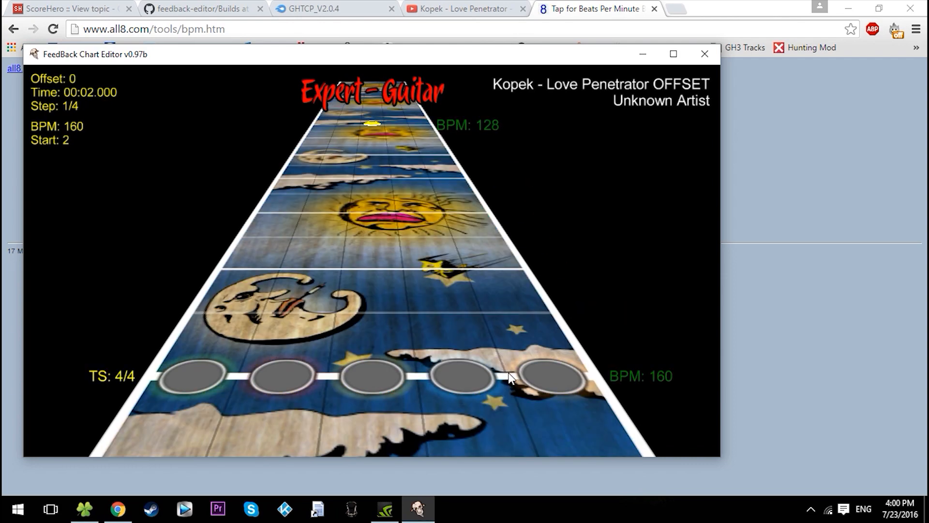
{"action": "key", "text": "space"}
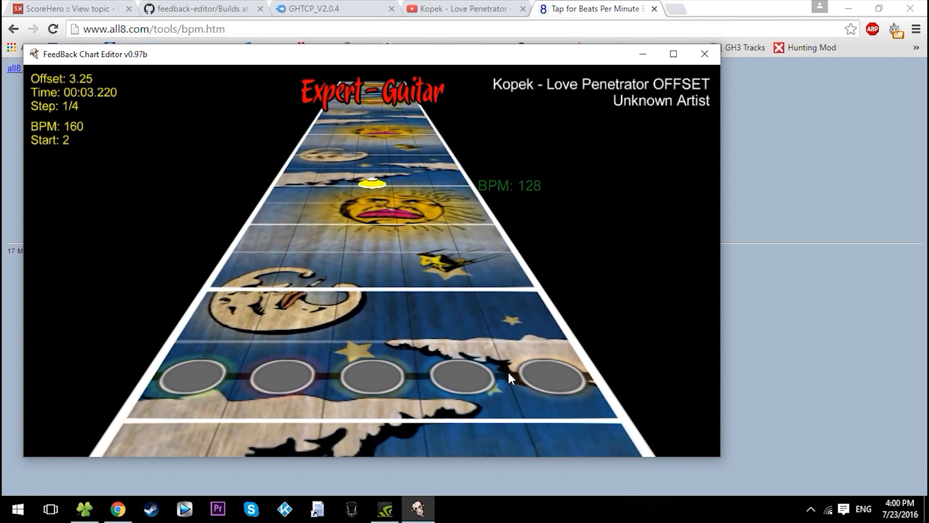
{"action": "key", "text": "space"}
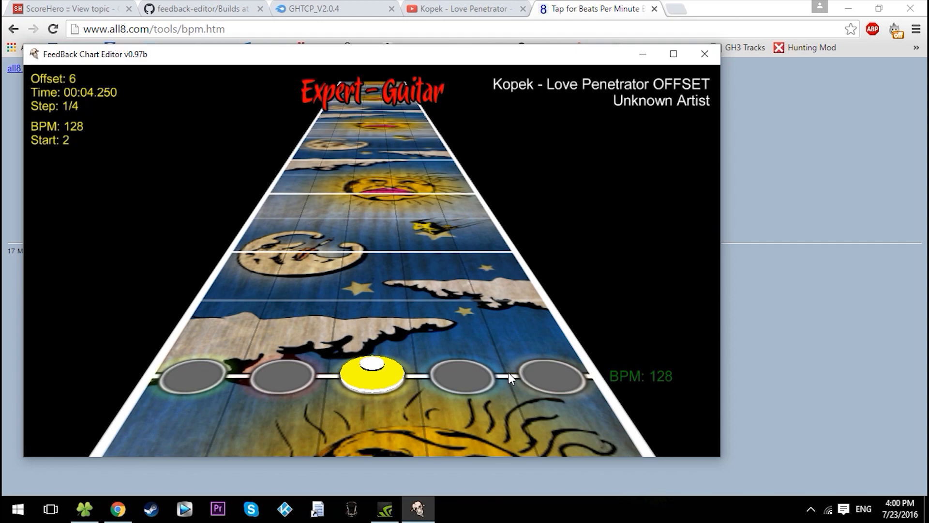
{"action": "key", "text": "space"}
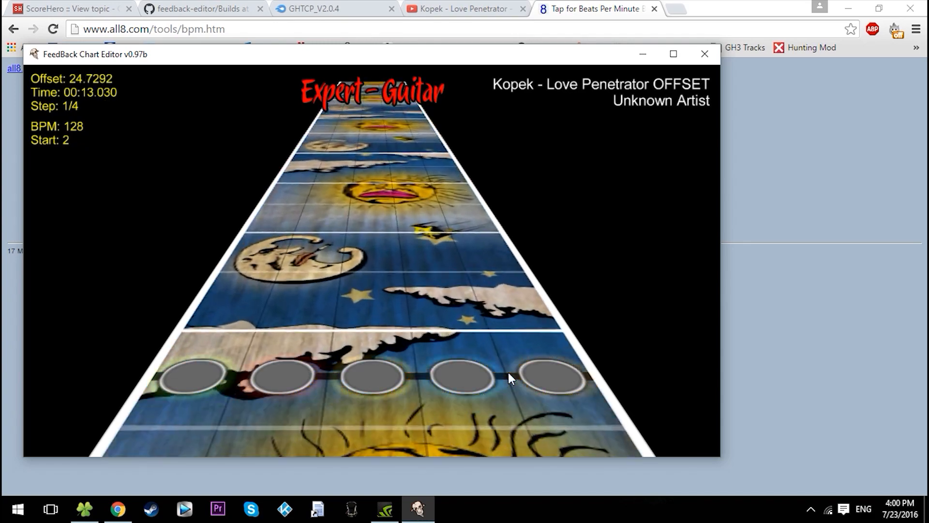
- Stop playback, set the step size to 1/2 and return to the yellow note at offset 6
{"action": "key", "text": "Return"}
{"action": "key", "text": "Left"}
{"action": "key", "text": "Down"}
{"action": "key", "text": "Down"}
{"action": "key", "text": "Left"}
{"action": "key", "text": "Down"}
{"action": "key", "text": "Down"}
{"action": "key", "text": "Down"}
{"action": "key", "text": "Down"}
{"action": "key", "text": "Down"}
{"action": "key", "text": "Down"}
{"action": "key", "text": "Down"}
{"action": "key", "text": "Down"}
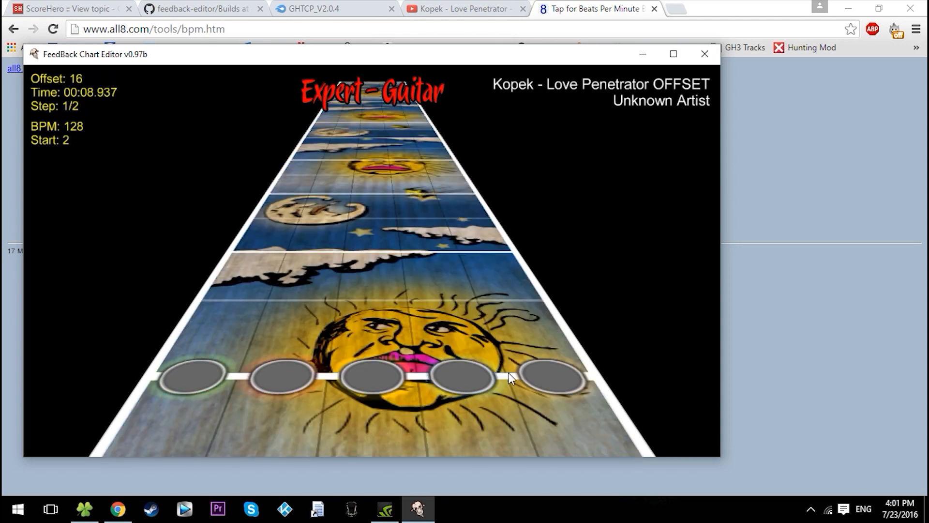
{"action": "key", "text": "Down"}
{"action": "key", "text": "Down"}
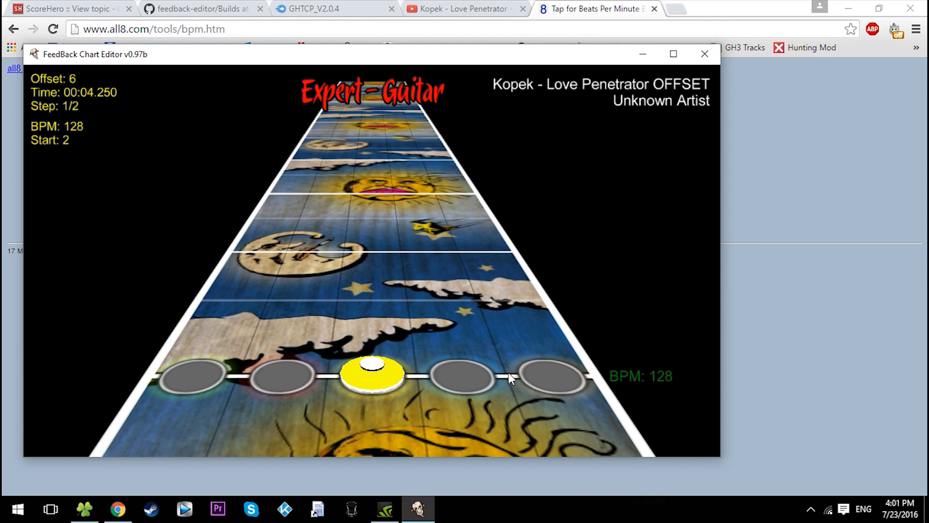
- Set the step size to 1/1, advance by whole measures to offset 24 and go back to offset 0
{"action": "key", "text": "Left"}
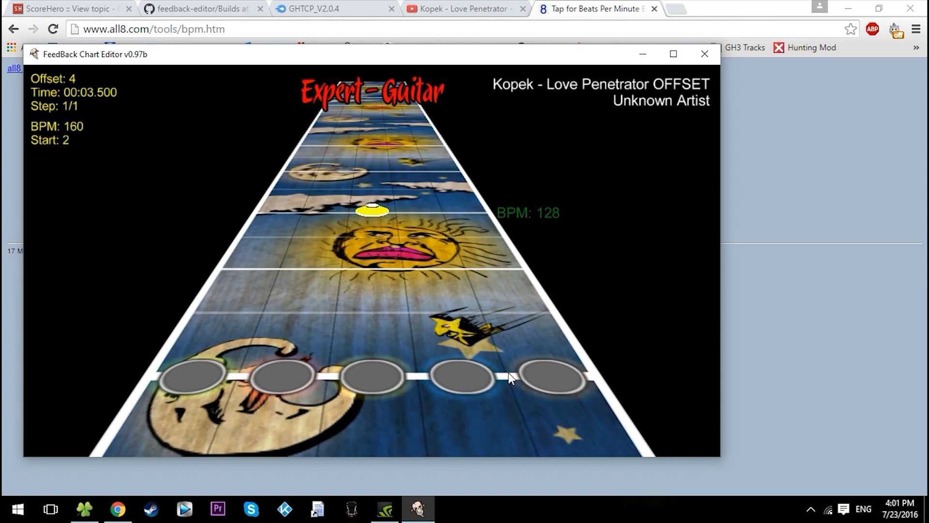
{"action": "key", "text": "Up"}
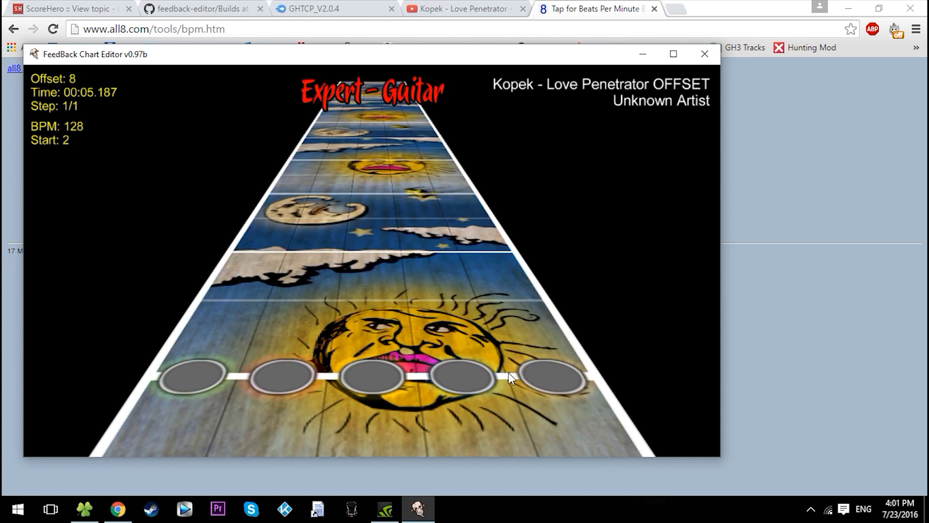
{"action": "key", "text": "Up"}
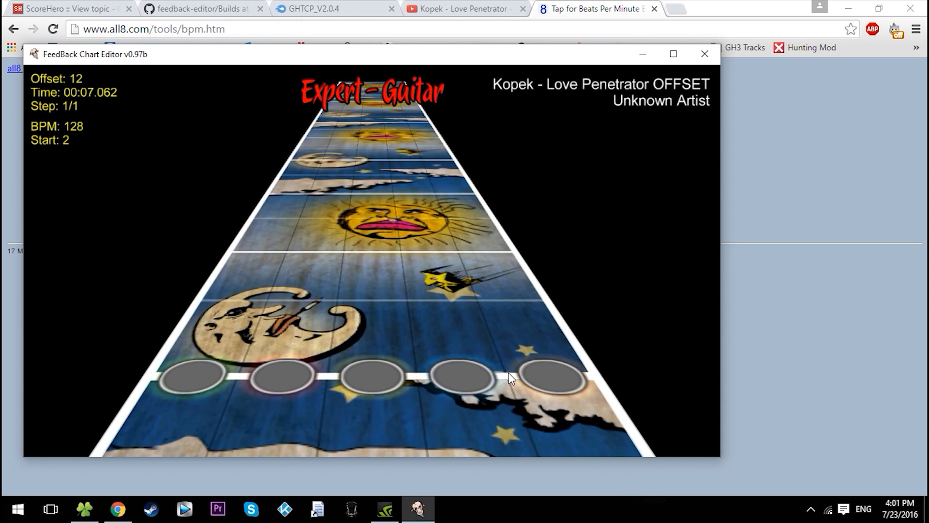
{"action": "key", "text": "Up"}
{"action": "key", "text": "Up"}
{"action": "key", "text": "Up"}
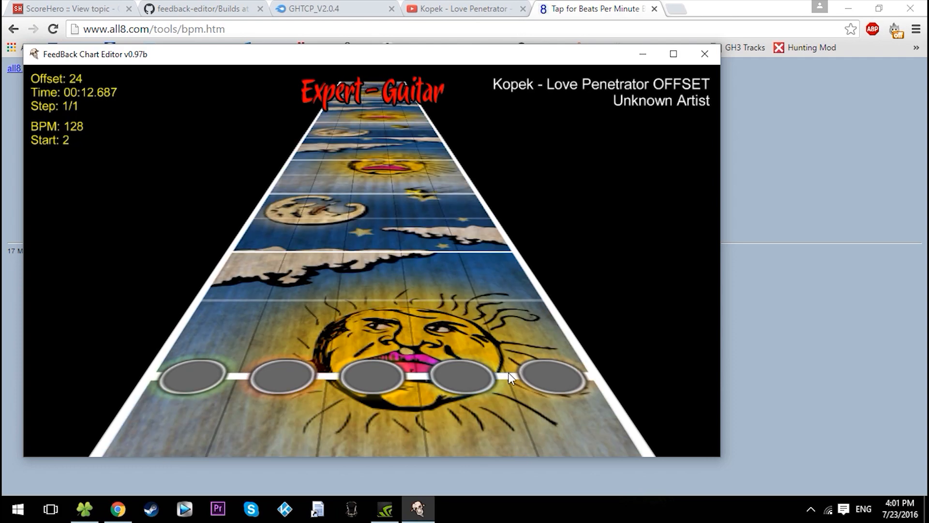
{"action": "key", "text": "Down"}
{"action": "key", "text": "Down"}
{"action": "key", "text": "Up"}
{"action": "key", "text": "Down"}
{"action": "key", "text": "Down"}
{"action": "key", "text": "Down"}
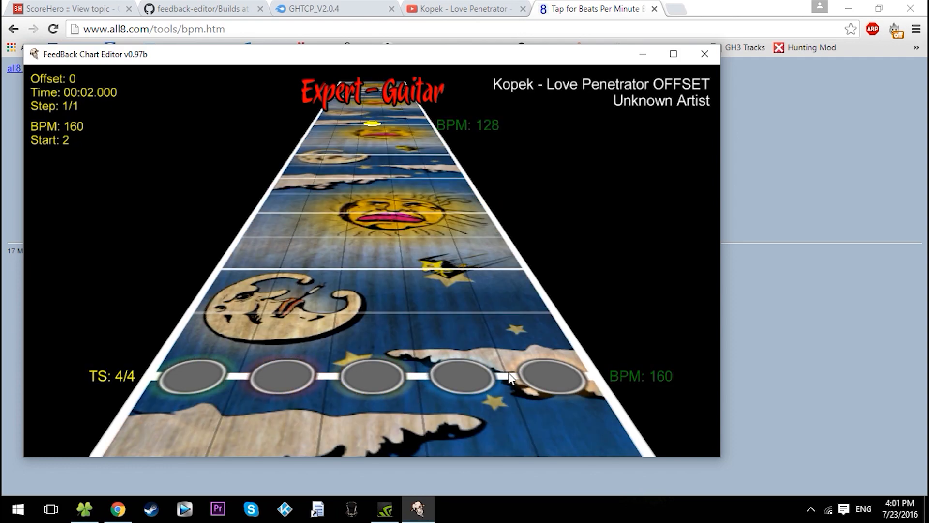
- Advance from the start of the chart to offset 4.5, examining smaller step sizes down to 1/24
{"action": "key", "text": "Up"}
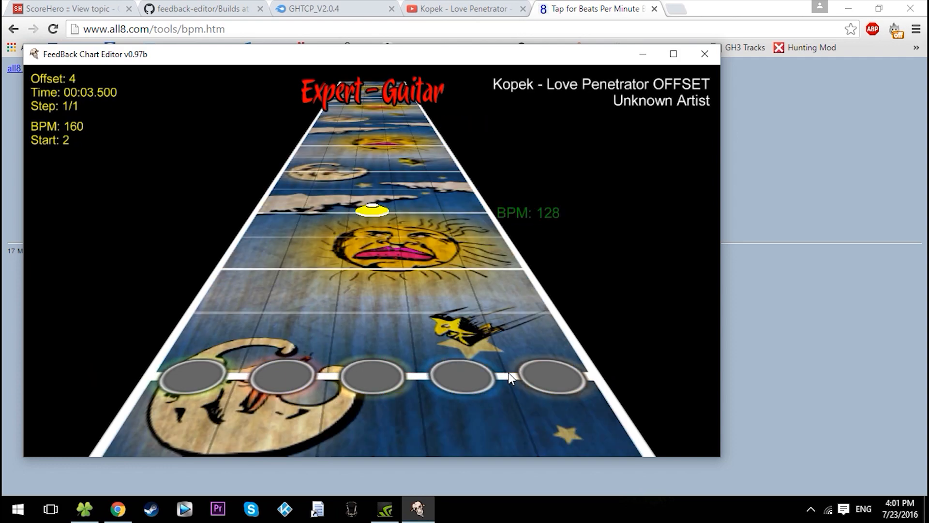
{"action": "key", "text": "Up"}
{"action": "key", "text": "Up"}
{"action": "key", "text": "Up"}
{"action": "key", "text": "Up"}
{"action": "key", "text": "Up"}
{"action": "key", "text": "Up"}
{"action": "key", "text": "Up"}
{"action": "key", "text": "Up"}
{"action": "key", "text": "Up"}
{"action": "key", "text": "Up"}
{"action": "key", "text": "Up"}
{"action": "key", "text": "Up"}
{"action": "key", "text": "Up"}
{"action": "key", "text": "Up"}
{"action": "key", "text": "Up"}
{"action": "key", "text": "Up"}
{"action": "key", "text": "Up"}
{"action": "key", "text": "Up"}
{"action": "key", "text": "Up"}
{"action": "key", "text": "Up"}
{"action": "key", "text": "Up"}
{"action": "key", "text": "Up"}
{"action": "key", "text": "Left"}
{"action": "key", "text": "Left"}
{"action": "key", "text": "Left"}
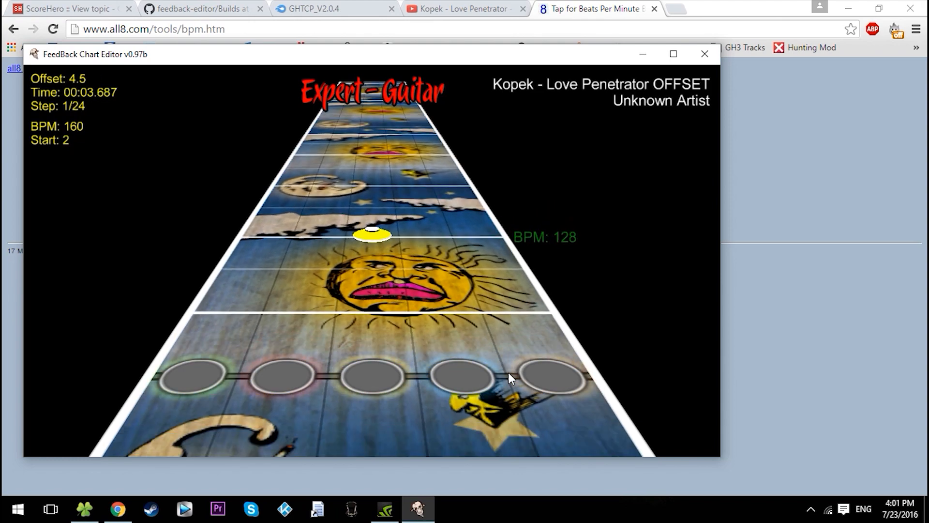
- Set the step size to 1/16 and advance to the yellow note at offset 6
{"action": "key", "text": "Right"}
{"action": "key", "text": "Up"}
{"action": "key", "text": "Up"}
{"action": "key", "text": "Up"}
{"action": "key", "text": "Up"}
{"action": "key", "text": "Up"}
{"action": "key", "text": "Up"}
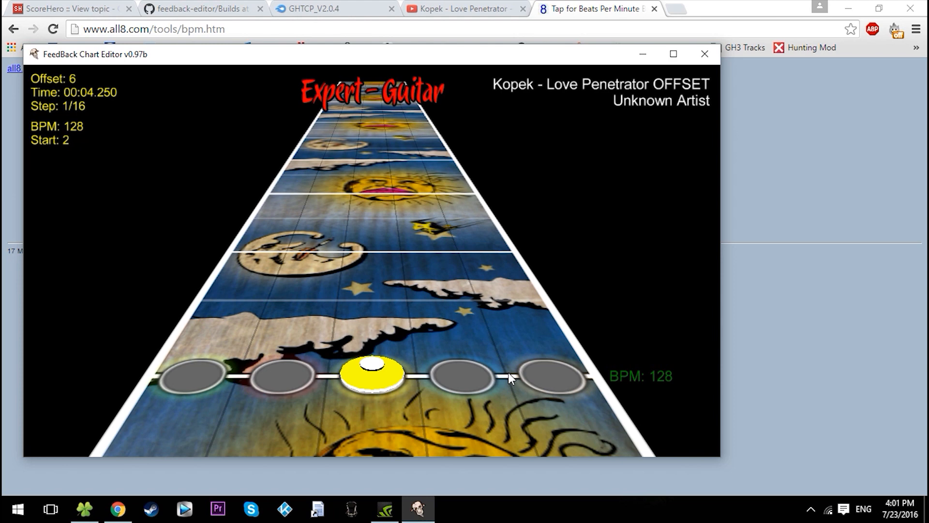
- Set the step size to 1/12, place yellow notes at offsets 6.33333, 6.66667 and 7, and return to offset 6
{"action": "key", "text": "Left"}
{"action": "key", "text": "Right"}
{"action": "key", "text": "Right"}
{"action": "key", "text": "Left"}
{"action": "key", "text": "Left"}
{"action": "key", "text": "Right"}
{"action": "key", "text": "Right"}
{"action": "key", "text": "Up"}
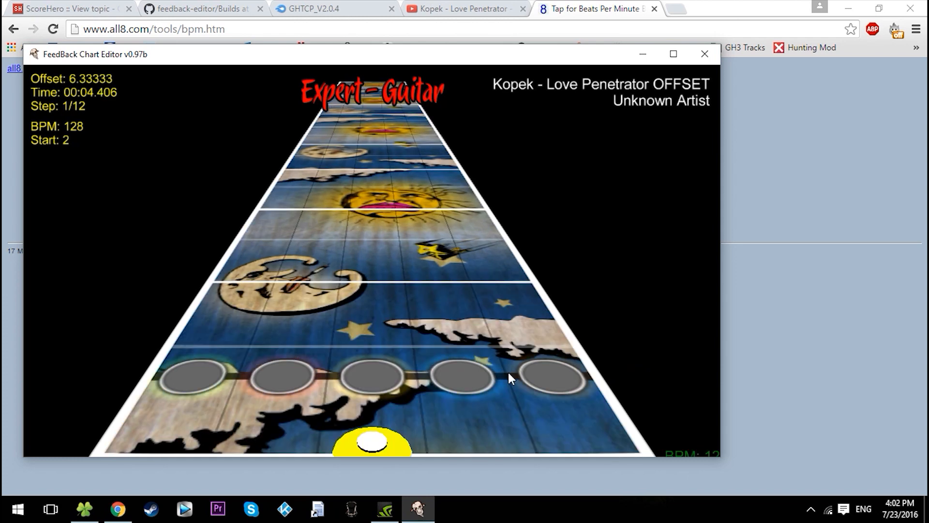
{"action": "key", "text": "1"}
{"action": "key", "text": "1"}
{"action": "key", "text": "2"}
{"action": "key", "text": "2"}
{"action": "key", "text": "3"}
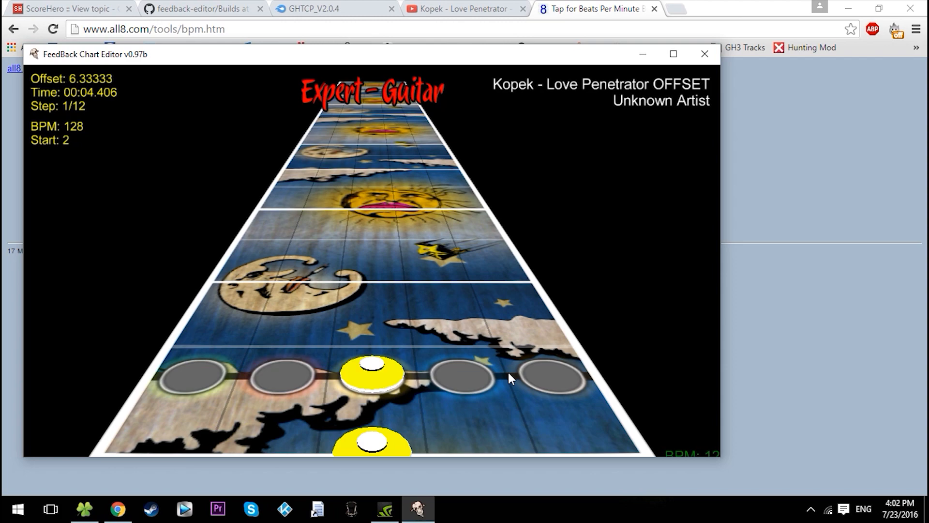
{"action": "key", "text": "Up"}
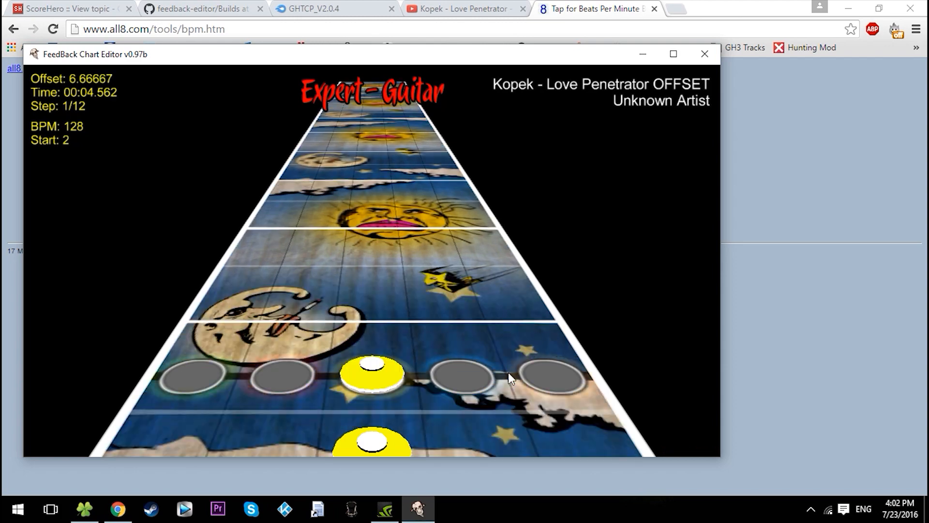
{"action": "key", "text": "Up"}
{"action": "key", "text": "Down"}
{"action": "key", "text": "Down"}
{"action": "key", "text": "Down"}
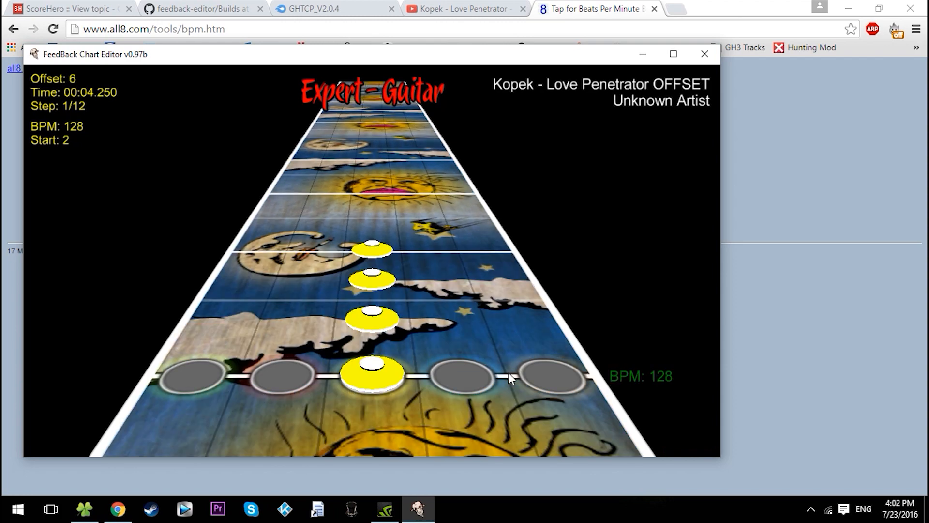
- Set the step size to 1/24, place a yellow note at offset 6.16667 and return to offset 6
{"action": "key", "text": "Right"}
{"action": "key", "text": "Right"}
{"action": "key", "text": "Up"}
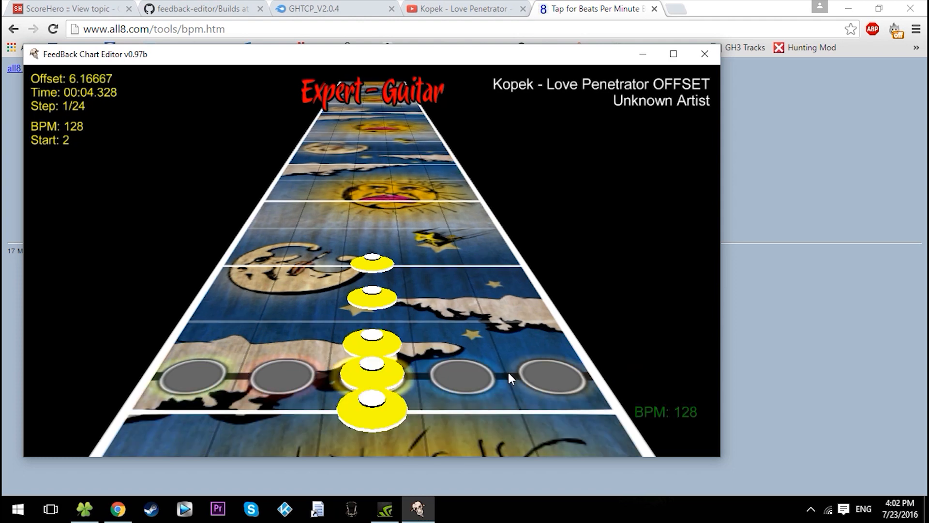
{"action": "key", "text": "Up"}
{"action": "key", "text": "Up"}
{"action": "key", "text": "Down"}
{"action": "key", "text": "Down"}
{"action": "key", "text": "Down"}
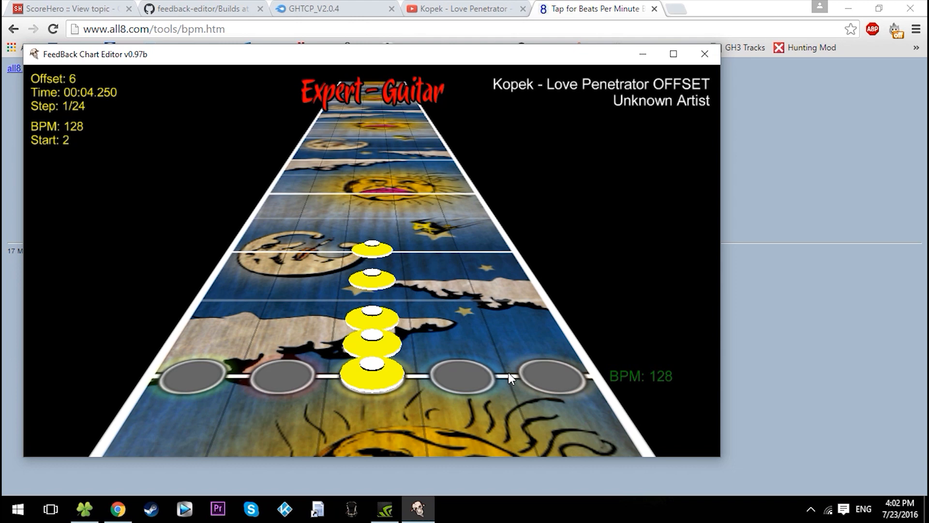
- Remove the yellow notes at offsets 6.16667 and 6.33333 and go back to offset 6
{"action": "key", "text": "Up"}
{"action": "key", "text": "Up"}
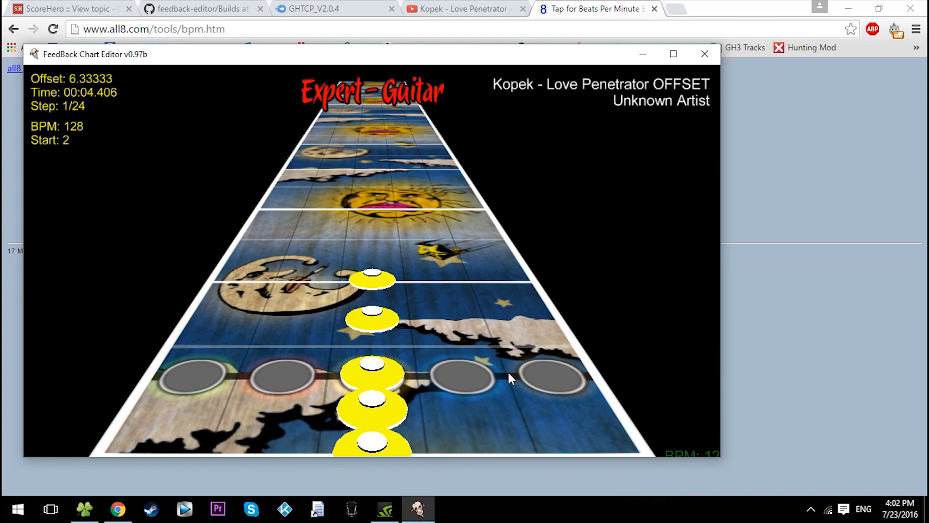
{"action": "key", "text": "Down"}
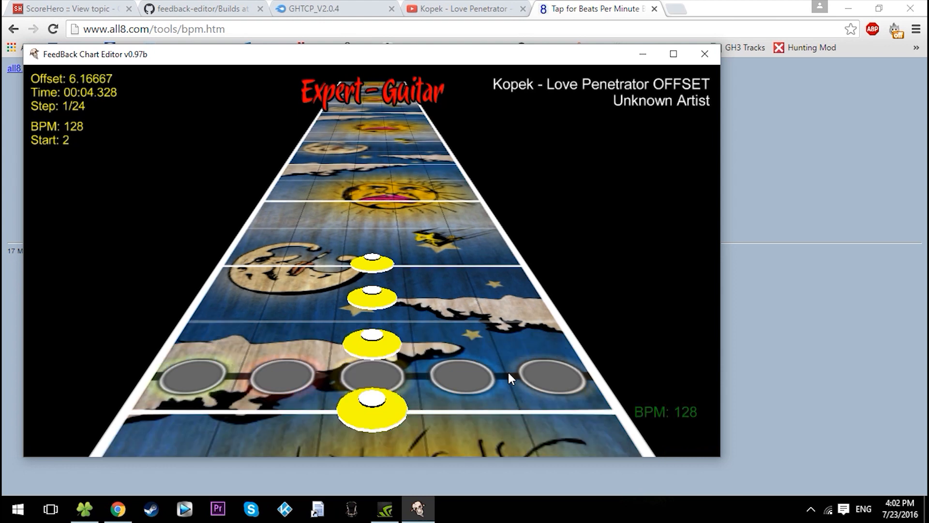
{"action": "key", "text": "Up"}
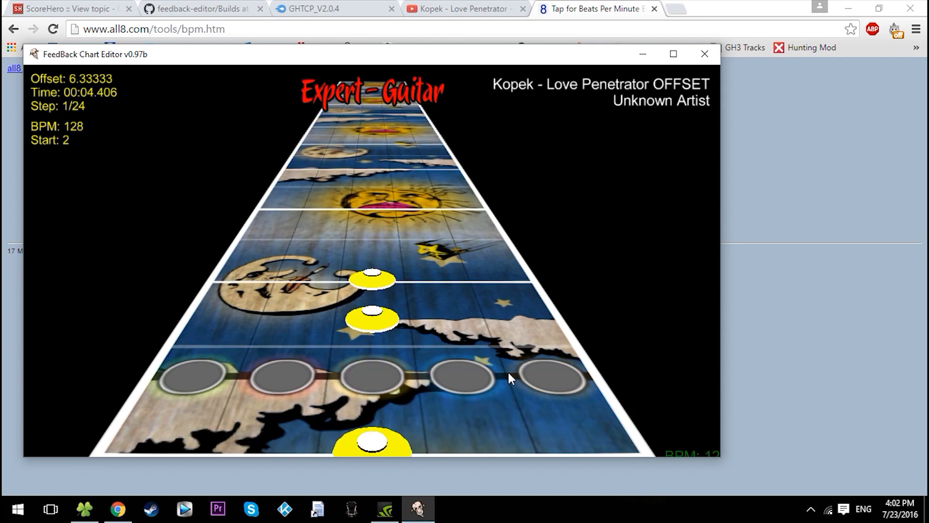
{"action": "key", "text": "Down"}
{"action": "key", "text": "Down"}
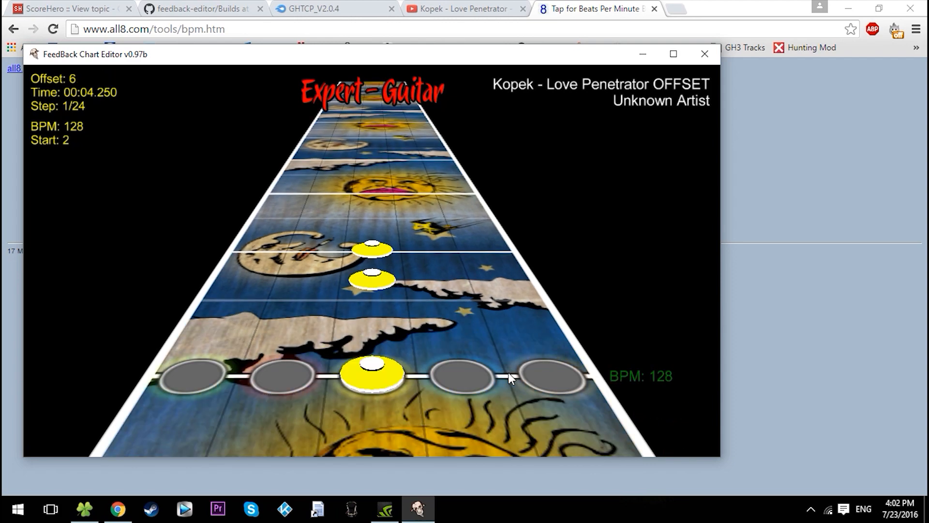
- Remove the yellow note at offset 6.66667 and return to offset 6
{"action": "key", "text": "Up"}
{"action": "key", "text": "Up"}
{"action": "key", "text": "Up"}
{"action": "key", "text": "Up"}
{"action": "key", "text": "Down"}
{"action": "key", "text": "3"}
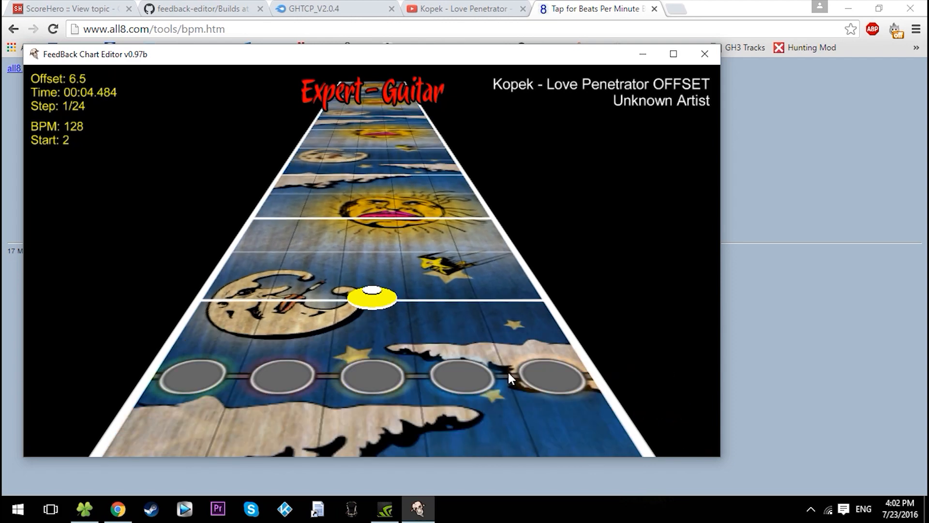
{"action": "key", "text": "Down"}
{"action": "key", "text": "Down"}
{"action": "key", "text": "Down"}
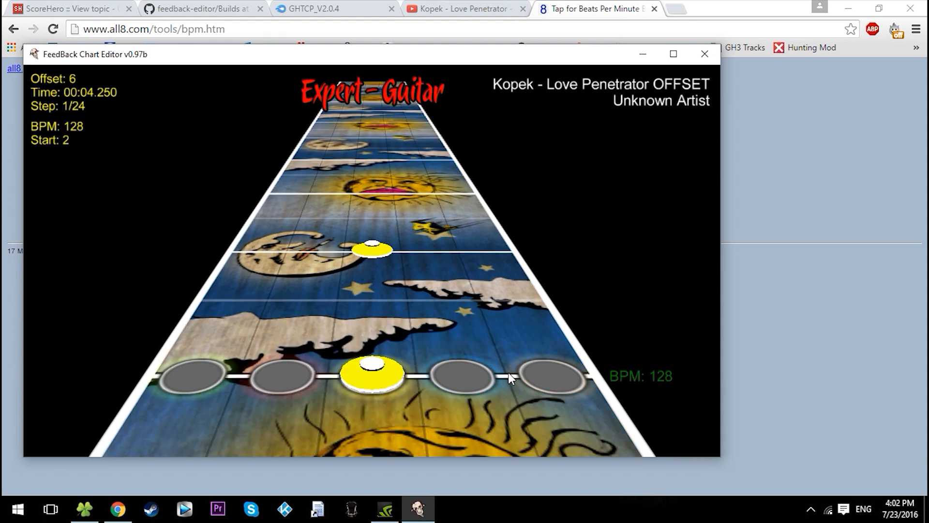
- Play the chart from offset 6, stop at offset 22 and place a yellow note there
{"action": "key", "text": "space"}
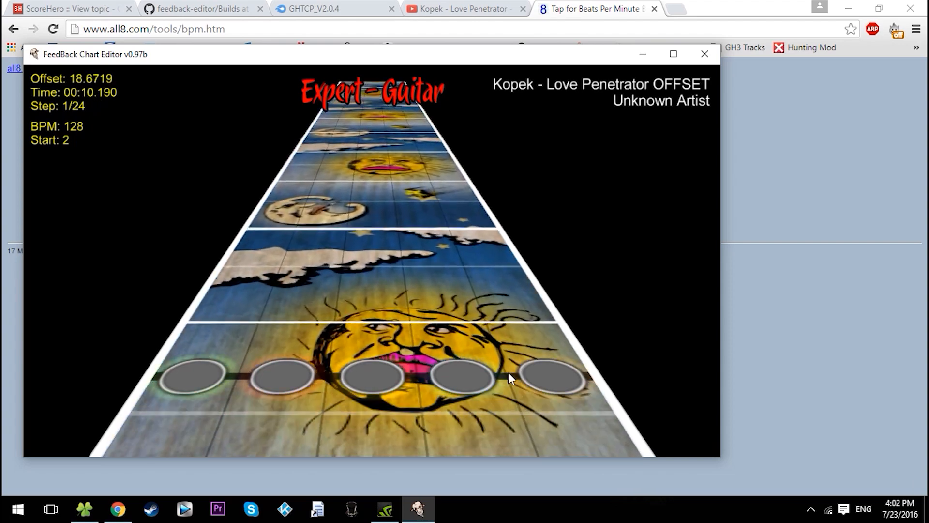
{"action": "key", "text": "space"}
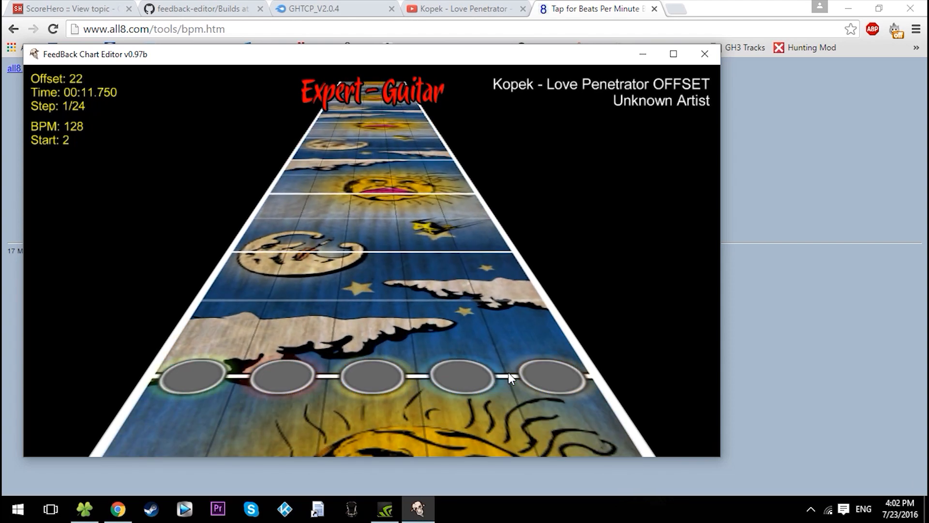
{"action": "key", "text": "3"}
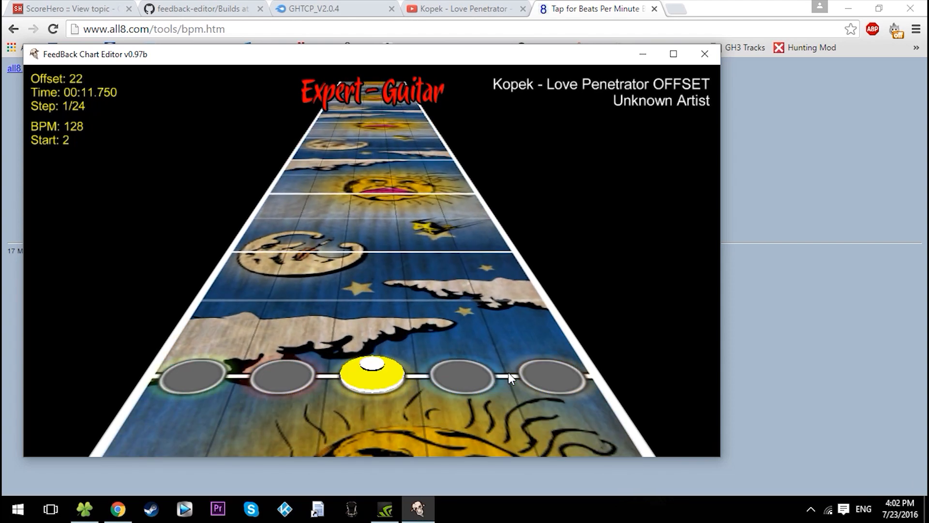
- Coarsen the step size to 1/1 and go back to offset 8
{"action": "key", "text": "Left"}
{"action": "key", "text": "Left"}
{"action": "key", "text": "Down"}
{"action": "key", "text": "Down"}
{"action": "key", "text": "Down"}
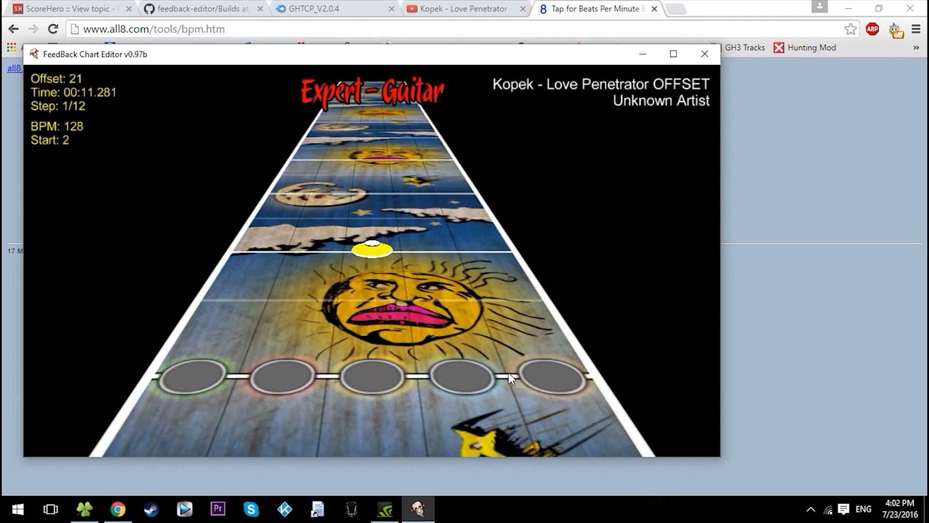
{"action": "key", "text": "Left"}
{"action": "key", "text": "Left"}
{"action": "key", "text": "Down"}
{"action": "key", "text": "Down"}
{"action": "key", "text": "Down"}
{"action": "key", "text": "Down"}
{"action": "key", "text": "Down"}
{"action": "key", "text": "Left"}
{"action": "key", "text": "Down"}
{"action": "key", "text": "Down"}
{"action": "key", "text": "Down"}
{"action": "key", "text": "Down"}
{"action": "key", "text": "Left"}
{"action": "key", "text": "Down"}
{"action": "key", "text": "Up"}
{"action": "key", "text": "Up"}
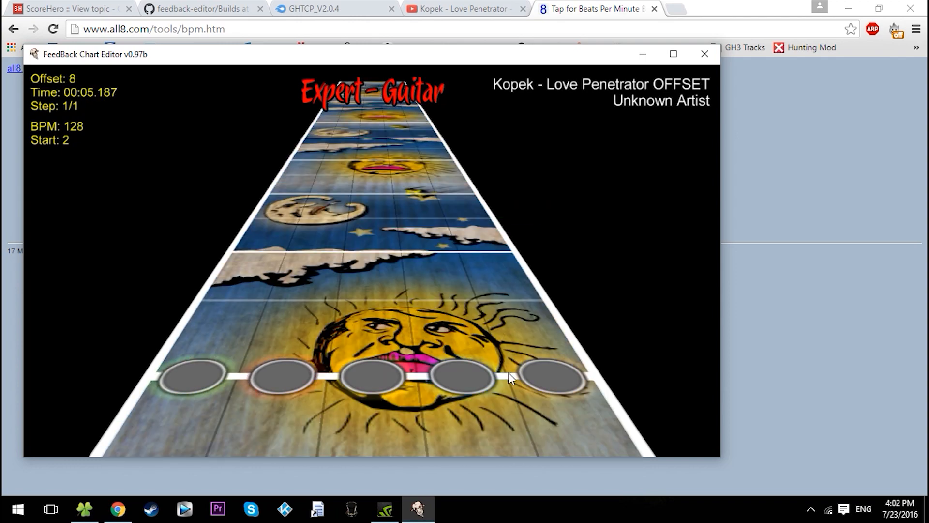
- Set the step size to 1/16 and return to the first yellow note at offset 6
{"action": "key", "text": "Right"}
{"action": "key", "text": "Right"}
{"action": "key", "text": "Up"}
{"action": "key", "text": "Up"}
{"action": "key", "text": "Right"}
{"action": "key", "text": "Right"}
{"action": "key", "text": "Right"}
{"action": "key", "text": "Down"}
{"action": "key", "text": "Left"}
{"action": "key", "text": "Left"}
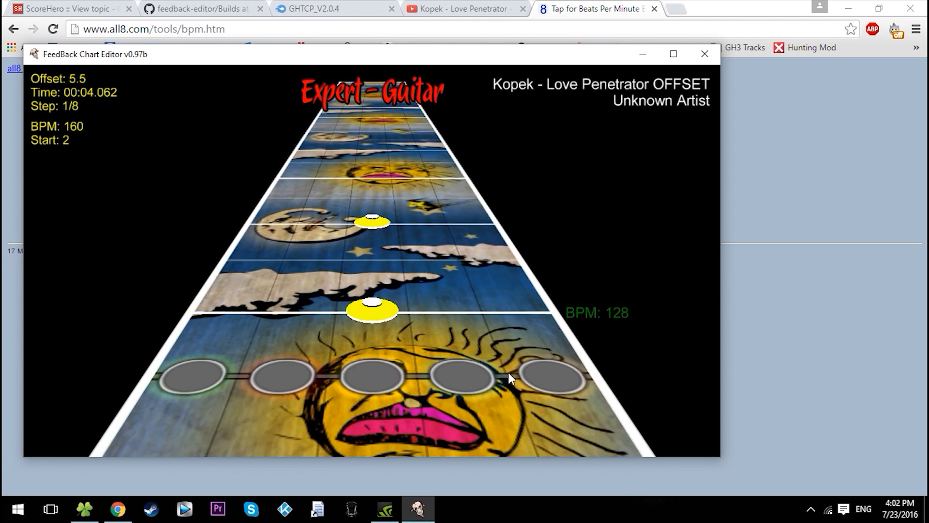
{"action": "key", "text": "Right"}
{"action": "key", "text": "Up"}
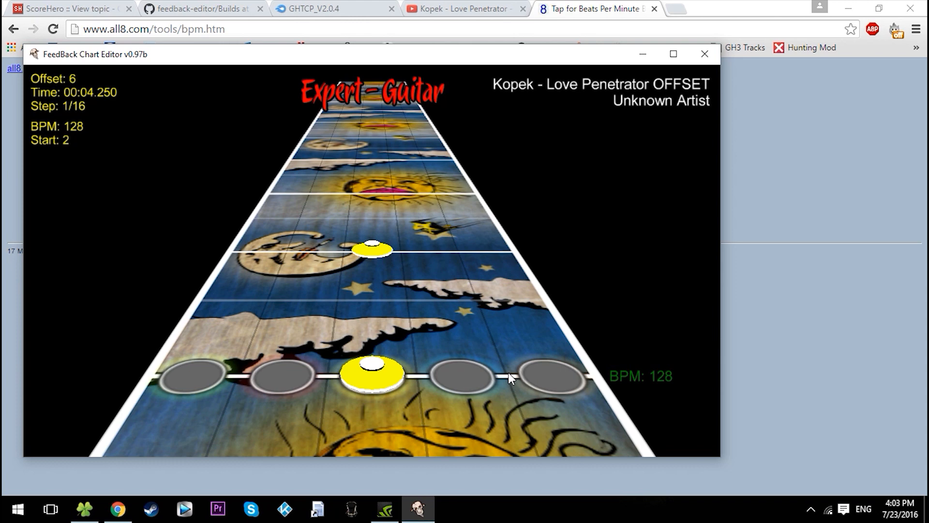
- Set the step size to 1/4 and place yellow notes at offsets 8 and 9
{"action": "key", "text": "Left"}
{"action": "key", "text": "Left"}
{"action": "scroll", "coordinate": [510, 379], "scroll_direction": "up", "scroll_amount": 1}
{"action": "scroll", "coordinate": [511, 379], "scroll_direction": "down", "scroll_amount": 1}
{"action": "key", "text": "Left"}
{"action": "scroll", "coordinate": [510, 379], "scroll_direction": "up", "scroll_amount": 1}
{"action": "scroll", "coordinate": [510, 379], "scroll_direction": "down", "scroll_amount": 1}
{"action": "scroll", "coordinate": [510, 379], "scroll_direction": "up", "scroll_amount": 3}
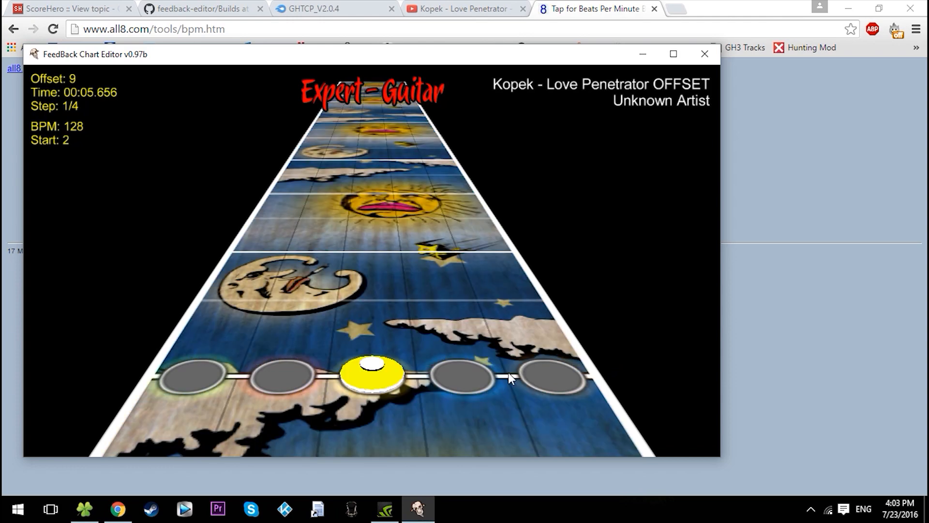
- Step back through the placed yellow notes to offset 5 to review them
{"action": "scroll", "coordinate": [511, 379], "scroll_direction": "up", "scroll_amount": 1}
{"action": "scroll", "coordinate": [511, 379], "scroll_direction": "down", "scroll_amount": 3}
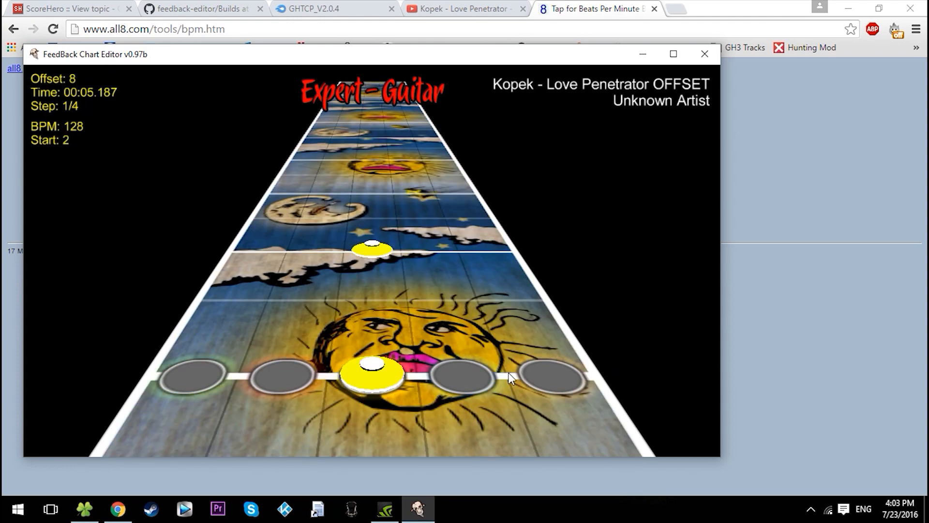
{"action": "scroll", "coordinate": [510, 379], "scroll_direction": "up", "scroll_amount": 1}
{"action": "scroll", "coordinate": [511, 379], "scroll_direction": "down", "scroll_amount": 1}
{"action": "scroll", "coordinate": [510, 379], "scroll_direction": "down", "scroll_amount": 2}
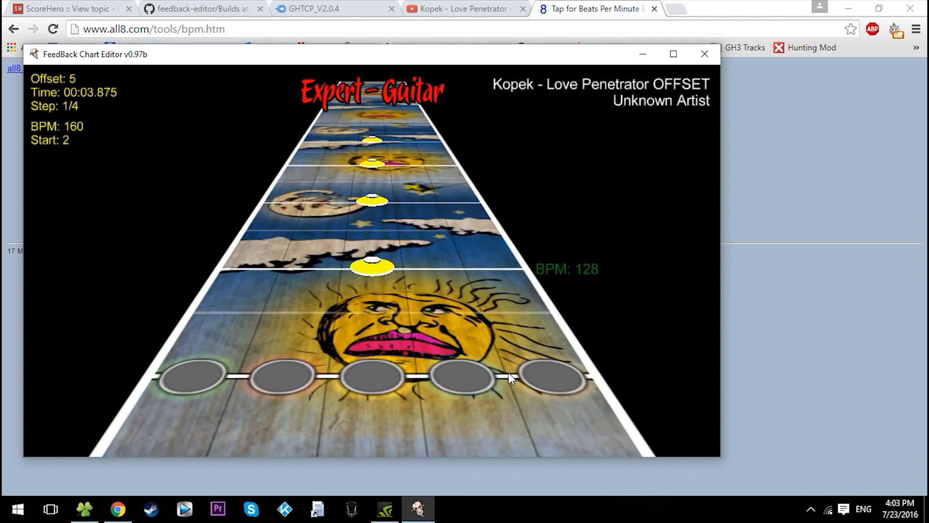
- Place yellow notes at offsets 10, 11 and 12, and advance to offset 13
{"action": "scroll", "coordinate": [511, 379], "scroll_direction": "up", "scroll_amount": 1}
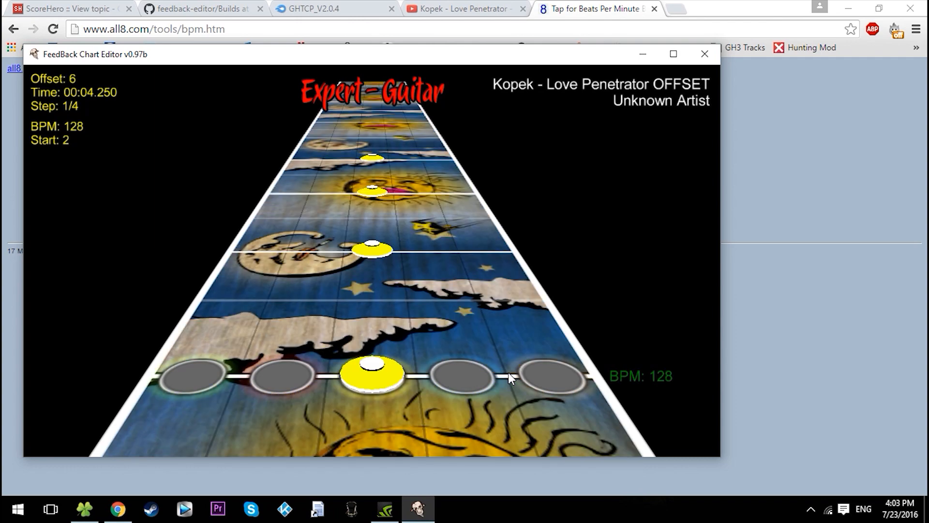
{"action": "scroll", "coordinate": [510, 379], "scroll_direction": "up", "scroll_amount": 4}
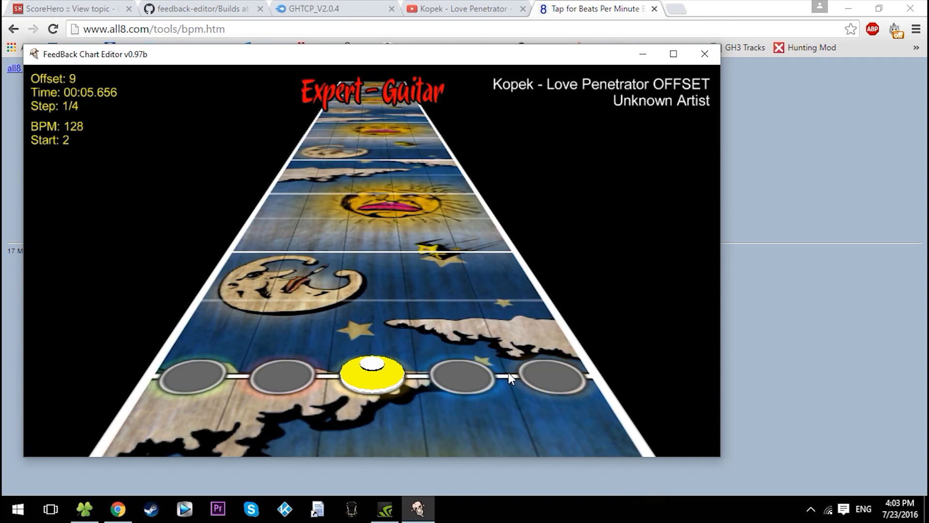
{"action": "scroll", "coordinate": [510, 379], "scroll_direction": "up", "scroll_amount": 3}
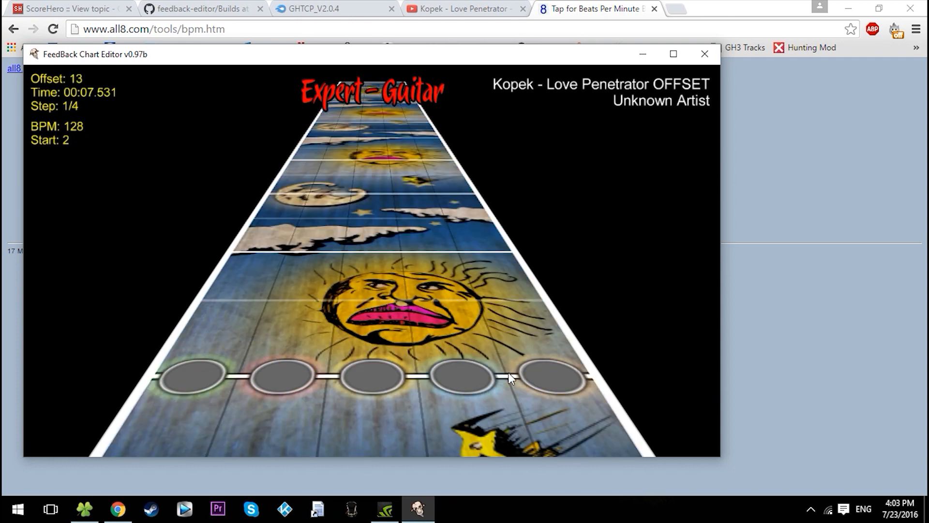
- Play the chart briefly from offset 13 and place red notes at offsets 14, 15, 16 and 17
{"action": "key", "text": "space"}
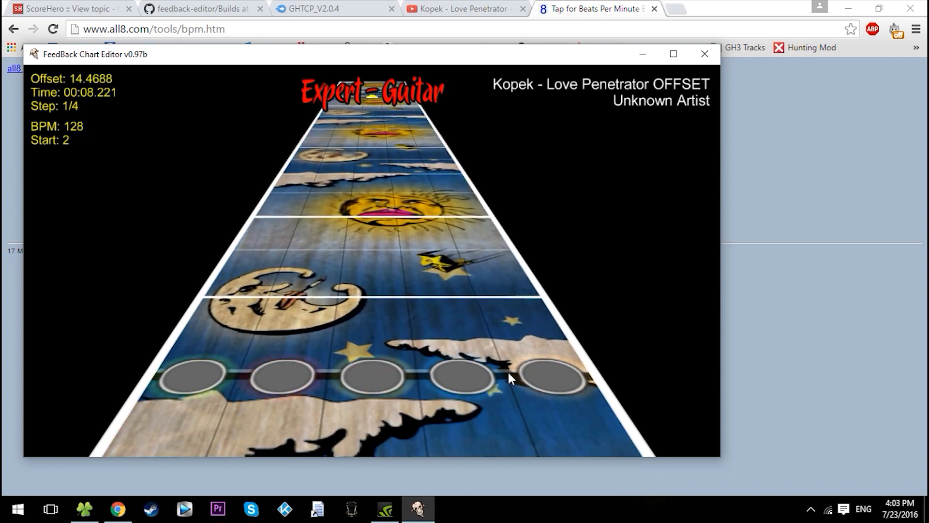
{"action": "key", "text": "space"}
{"action": "scroll", "coordinate": [511, 379], "scroll_direction": "up", "scroll_amount": 1}
{"action": "key", "text": "2"}
{"action": "scroll", "coordinate": [510, 379], "scroll_direction": "up", "scroll_amount": 1}
{"action": "key", "text": "2"}
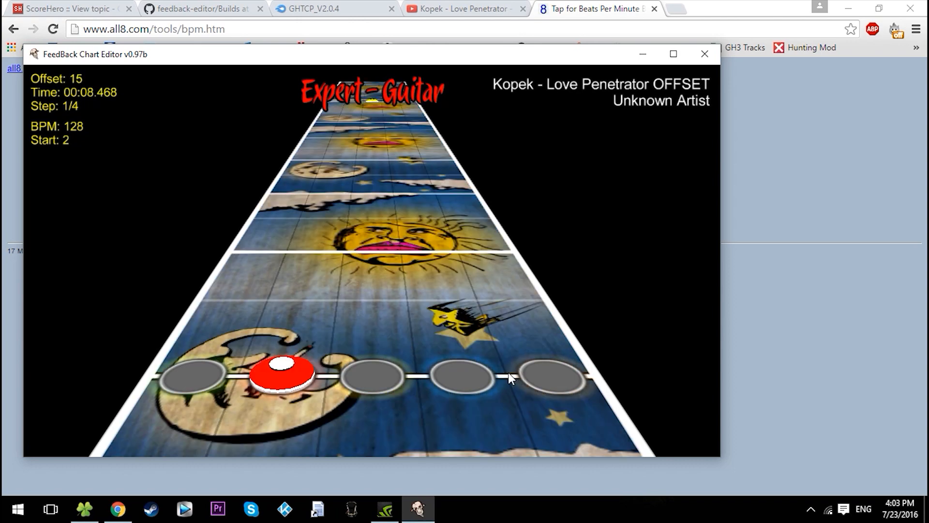
{"action": "scroll", "coordinate": [510, 379], "scroll_direction": "up", "scroll_amount": 2}
{"action": "key", "text": "2"}
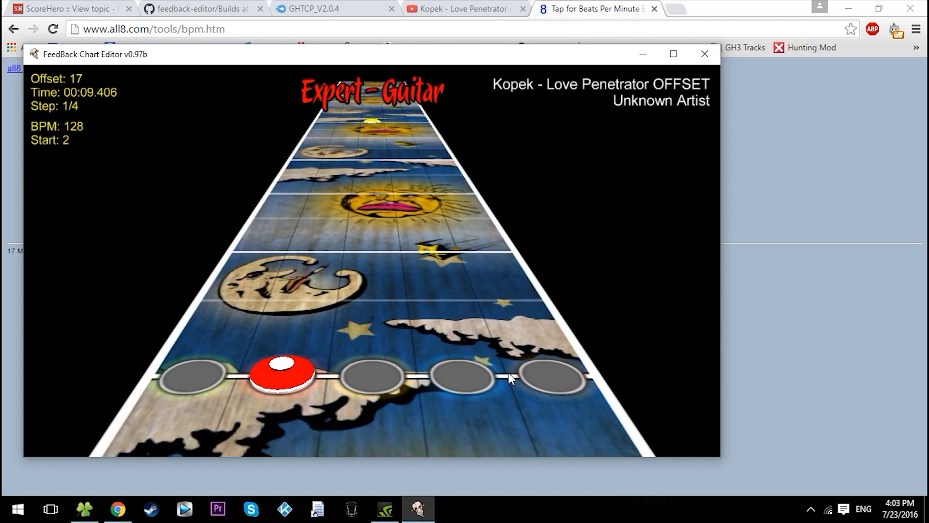
- Place blue notes at offsets 18, 19, 20 and 21, and advance to offset 22
{"action": "scroll", "coordinate": [511, 379], "scroll_direction": "up", "scroll_amount": 1}
{"action": "key", "text": "4"}
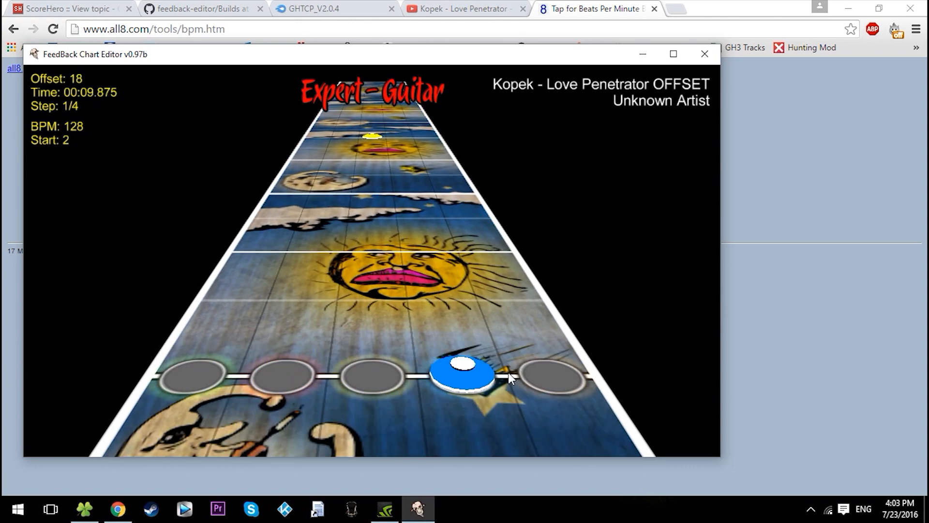
{"action": "scroll", "coordinate": [510, 379], "scroll_direction": "up", "scroll_amount": 2}
{"action": "key", "text": "4"}
{"action": "scroll", "coordinate": [511, 379], "scroll_direction": "up", "scroll_amount": 1}
{"action": "key", "text": "4"}
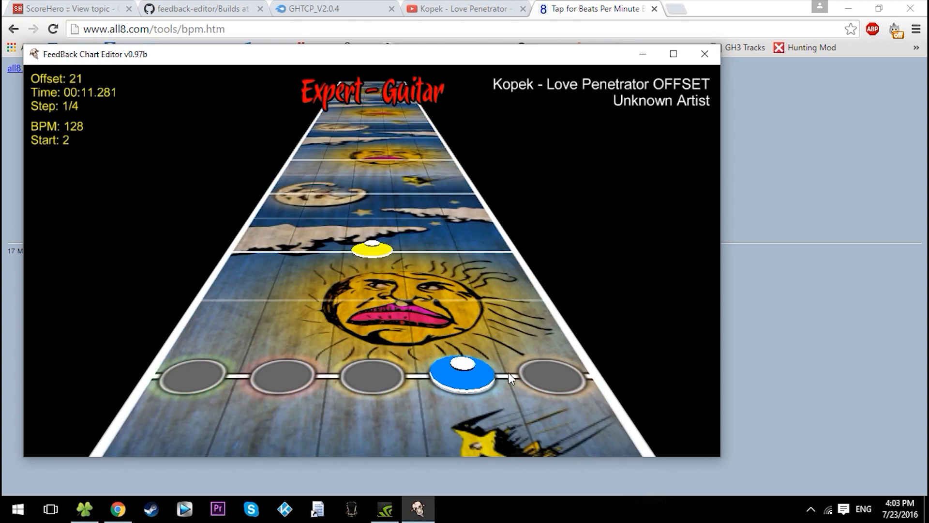
{"action": "scroll", "coordinate": [511, 379], "scroll_direction": "up", "scroll_amount": 1}
- Return to offset 5, turn on the clap option (C) and play the chart through to offset 22
{"action": "scroll", "coordinate": [511, 379], "scroll_direction": "down", "scroll_amount": 7}
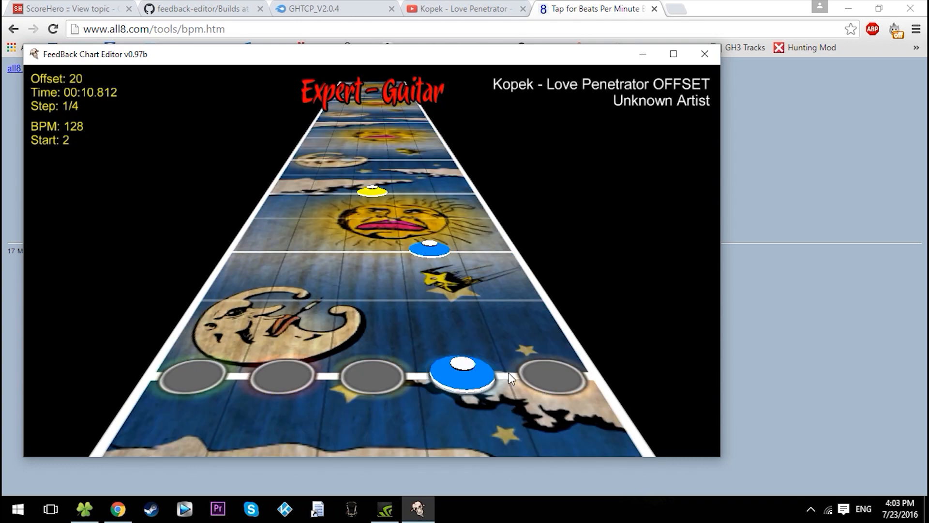
{"action": "scroll", "coordinate": [511, 379], "scroll_direction": "down", "scroll_amount": 11}
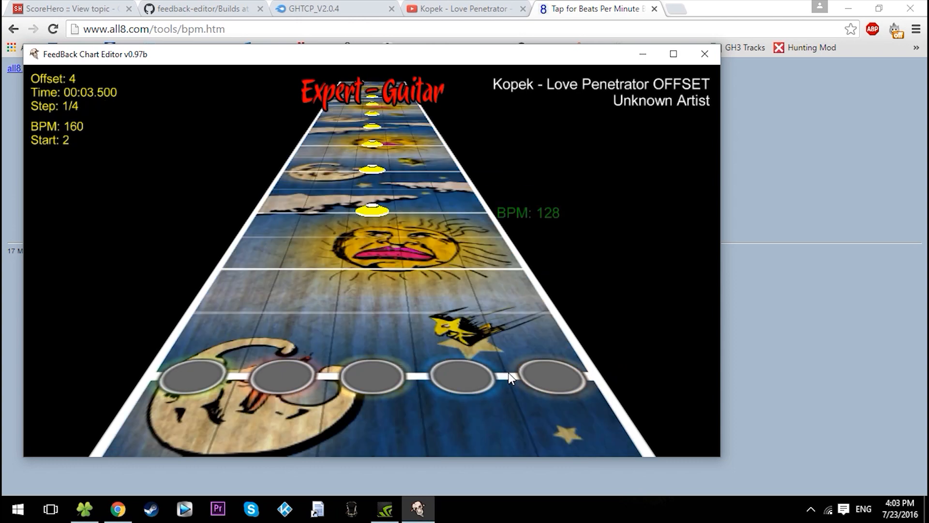
{"action": "scroll", "coordinate": [510, 379], "scroll_direction": "up", "scroll_amount": 1}
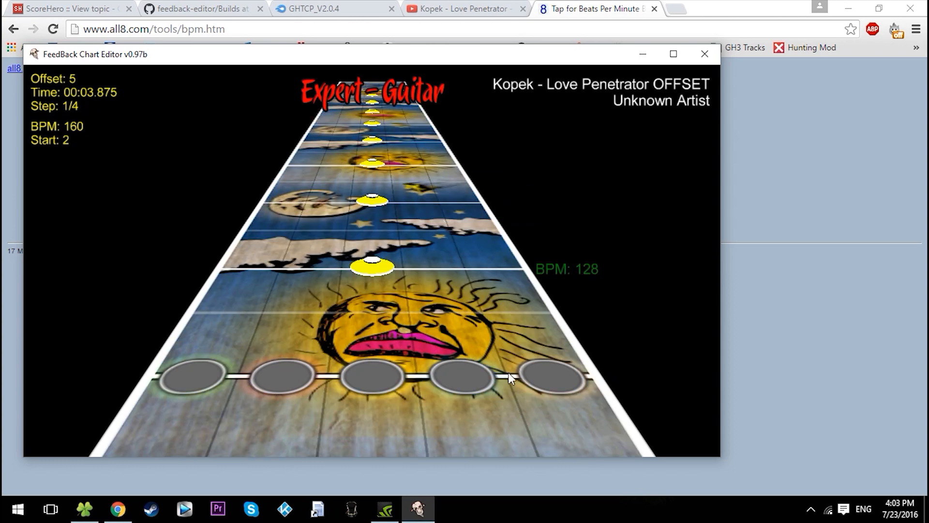
{"action": "key", "text": "c"}
{"action": "key", "text": "space"}
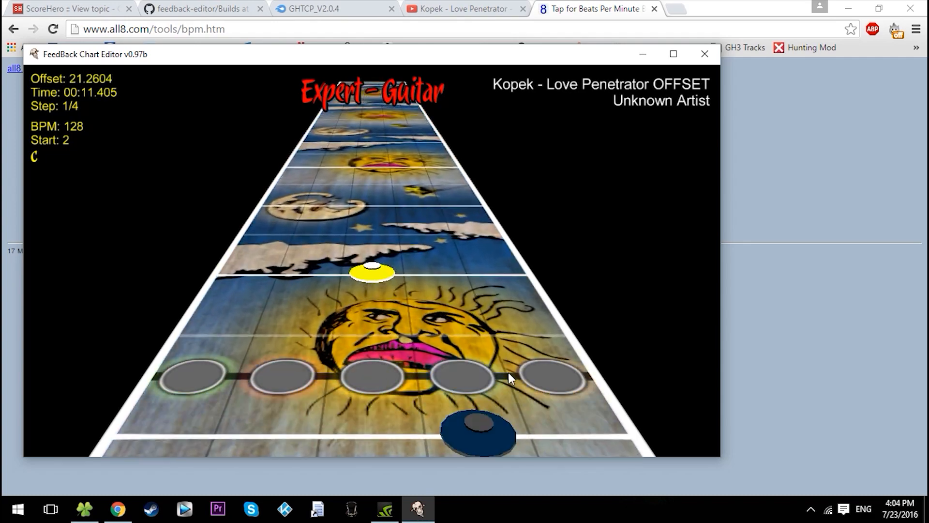
{"action": "key", "text": "space"}
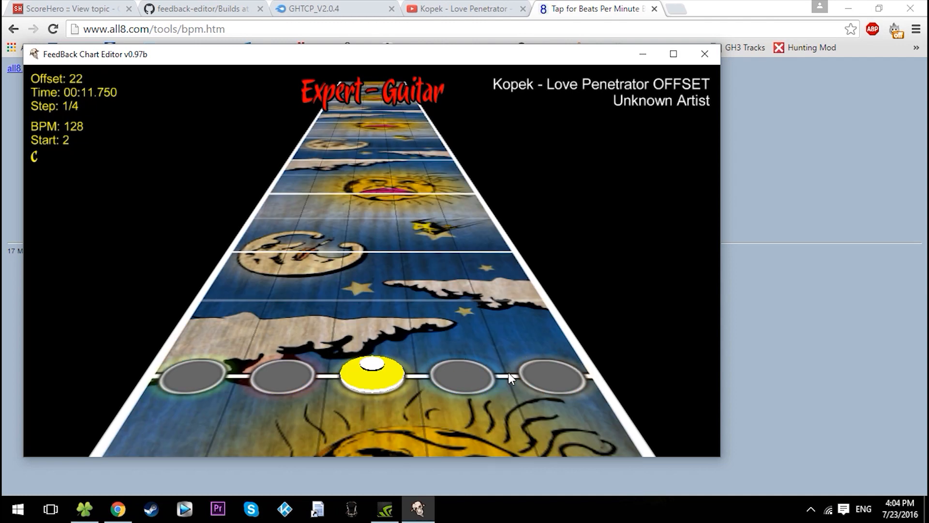
- Replay the blue notes starting at offset 18 and return to offset 18
{"action": "scroll", "coordinate": [511, 378], "scroll_direction": "down", "scroll_amount": 4}
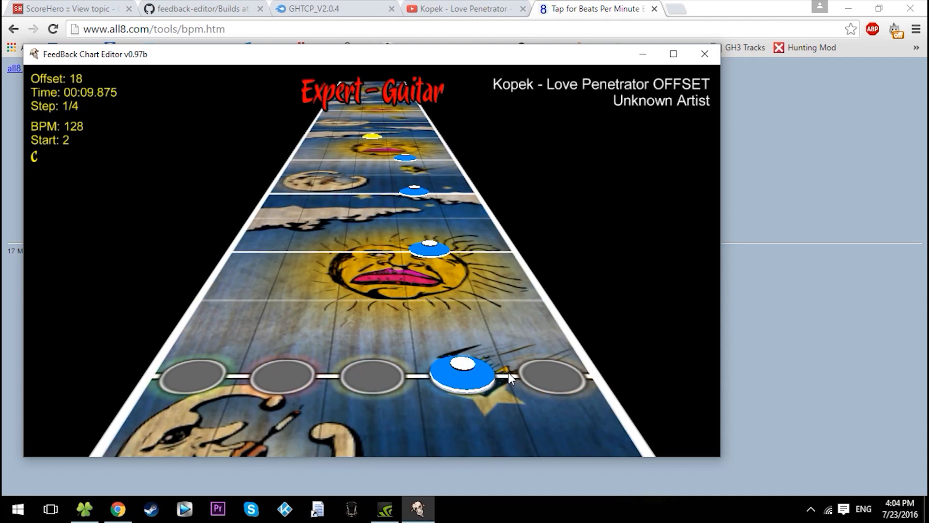
{"action": "key", "text": "space"}
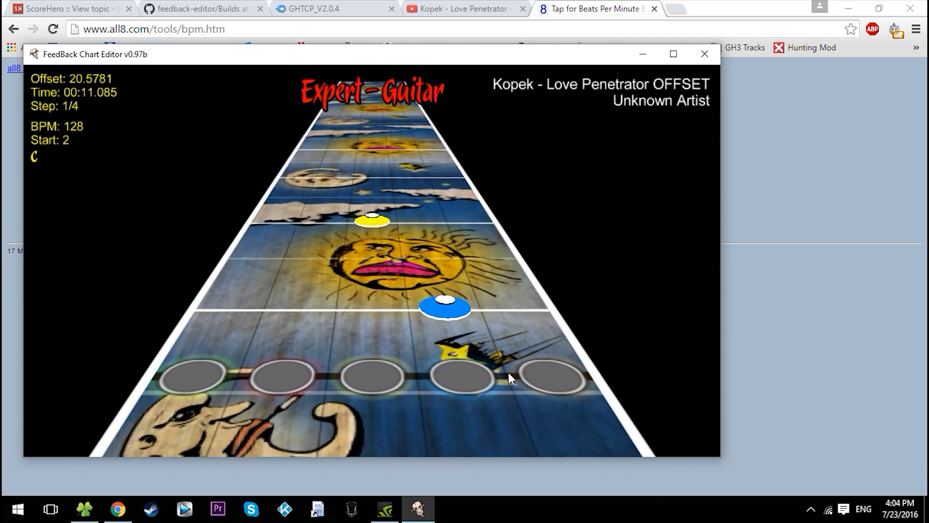
{"action": "scroll", "coordinate": [511, 378], "scroll_direction": "down", "scroll_amount": 3}
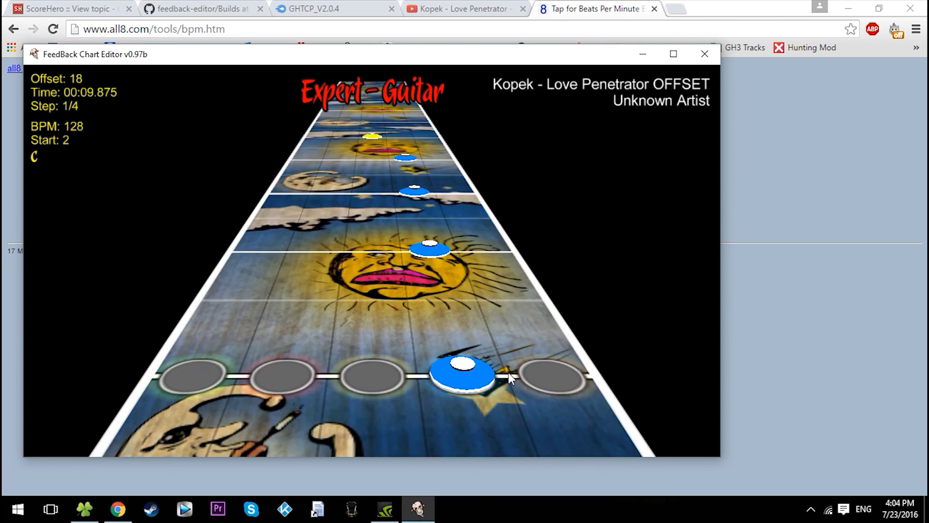
- Examine the positions between the red notes at offsets 16 and 17 using step sizes 1/12 and 1/24
{"action": "scroll", "coordinate": [511, 379], "scroll_direction": "down", "scroll_amount": 1}
{"action": "key", "text": "Right"}
{"action": "key", "text": "Right"}
{"action": "scroll", "coordinate": [511, 378], "scroll_direction": "down", "scroll_amount": 2}
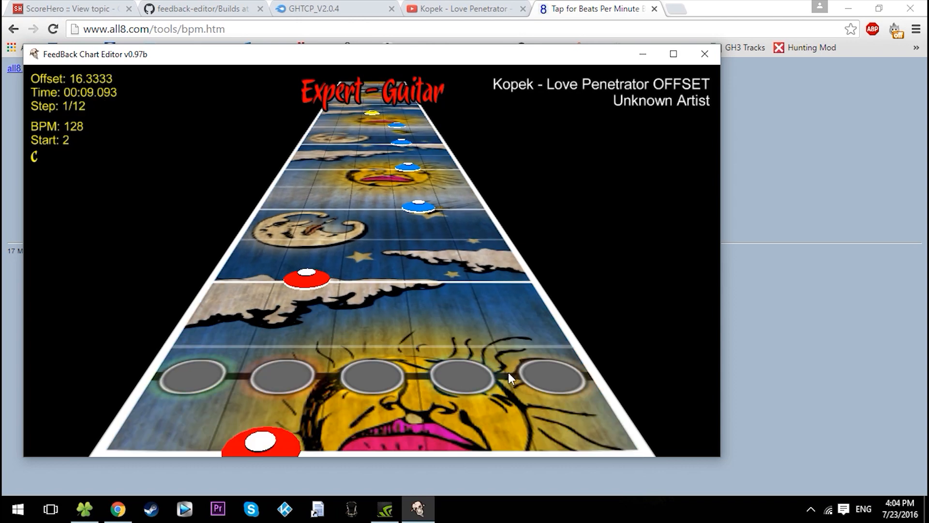
{"action": "key", "text": "Right"}
{"action": "key", "text": "Right"}
{"action": "key", "text": "Up"}
{"action": "key", "text": "Up"}
{"action": "key", "text": "Up"}
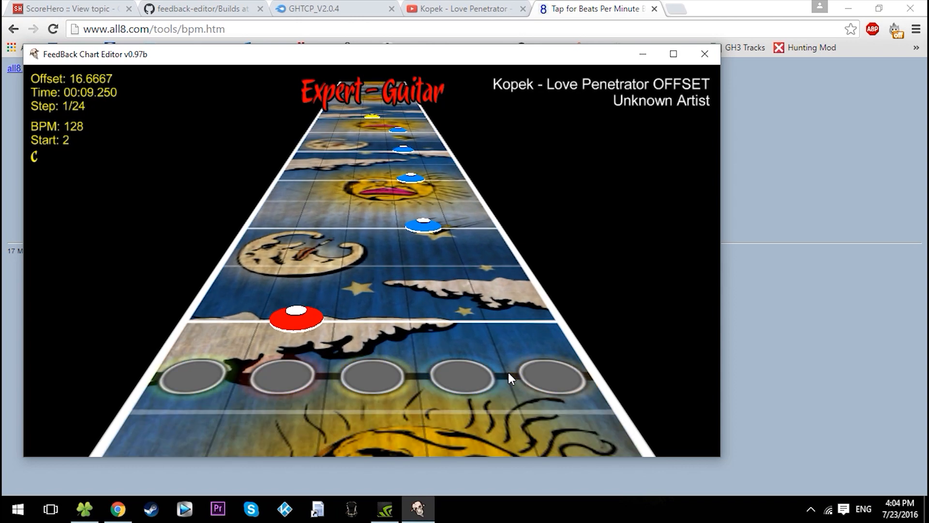
{"action": "scroll", "coordinate": [511, 378], "scroll_direction": "up", "scroll_amount": 6}
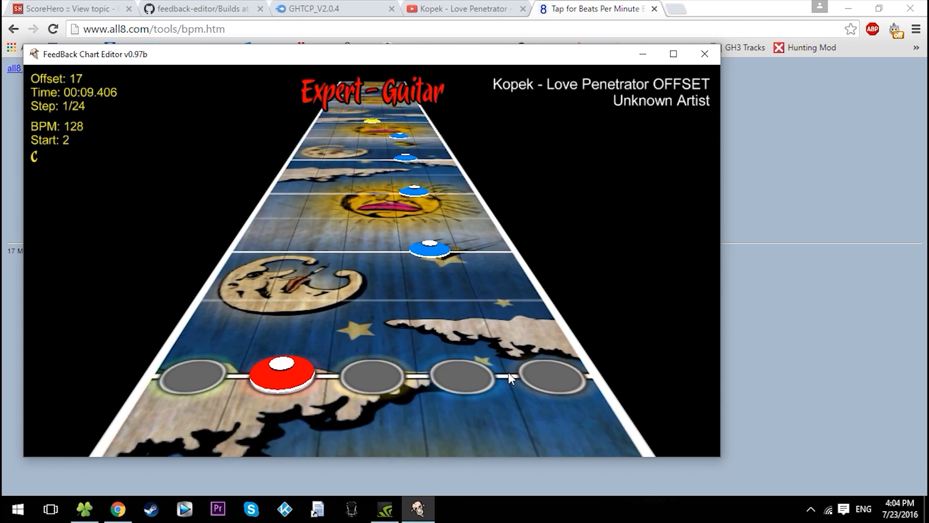
- Set the step size to 1/12, add blue notes at offsets 18.6667, 19.6667, 20.6667 and 21.6667, and move to offset 22
{"action": "key", "text": "Left"}
{"action": "key", "text": "Left"}
{"action": "scroll", "coordinate": [511, 379], "scroll_direction": "up", "scroll_amount": 2}
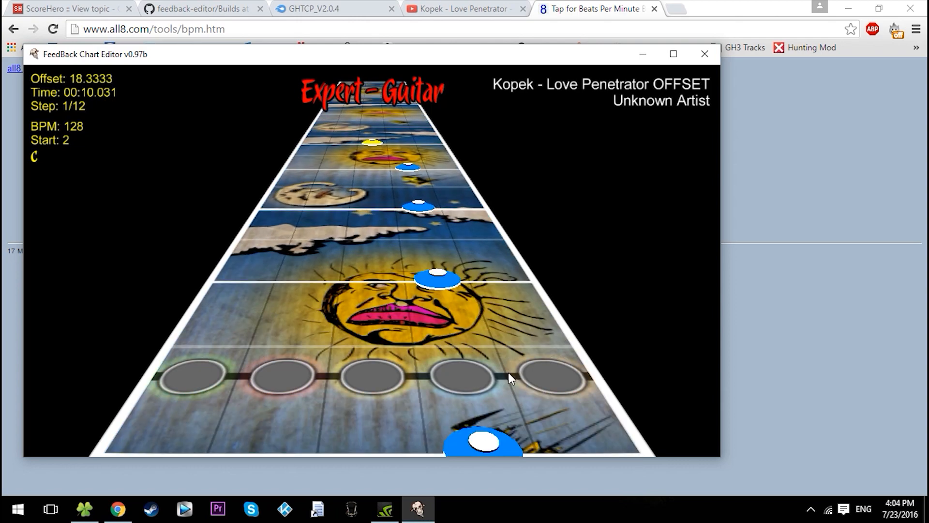
{"action": "scroll", "coordinate": [511, 378], "scroll_direction": "down", "scroll_amount": 1}
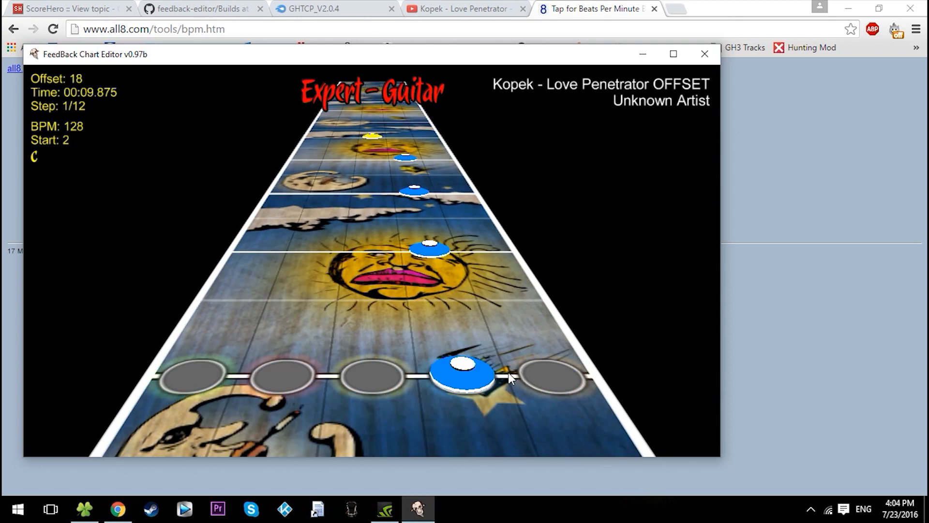
{"action": "scroll", "coordinate": [510, 378], "scroll_direction": "up", "scroll_amount": 2}
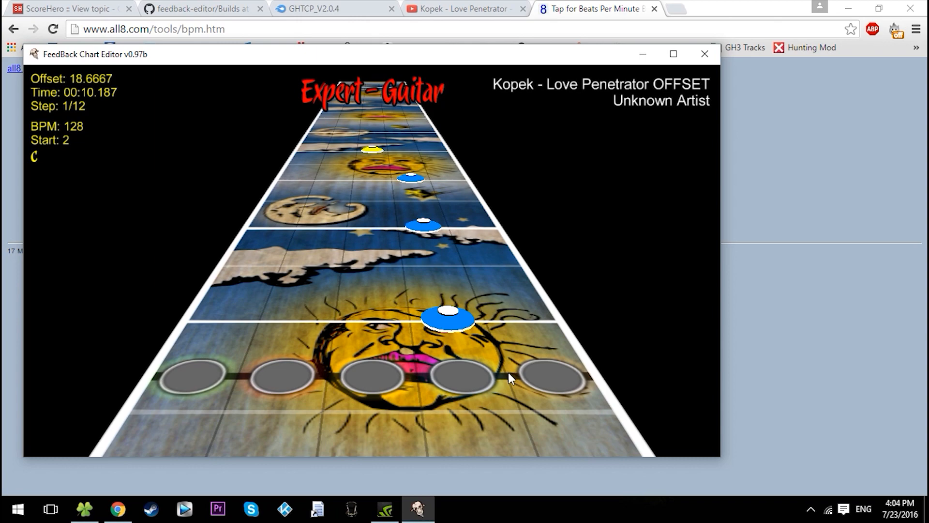
{"action": "scroll", "coordinate": [511, 378], "scroll_direction": "up", "scroll_amount": 3}
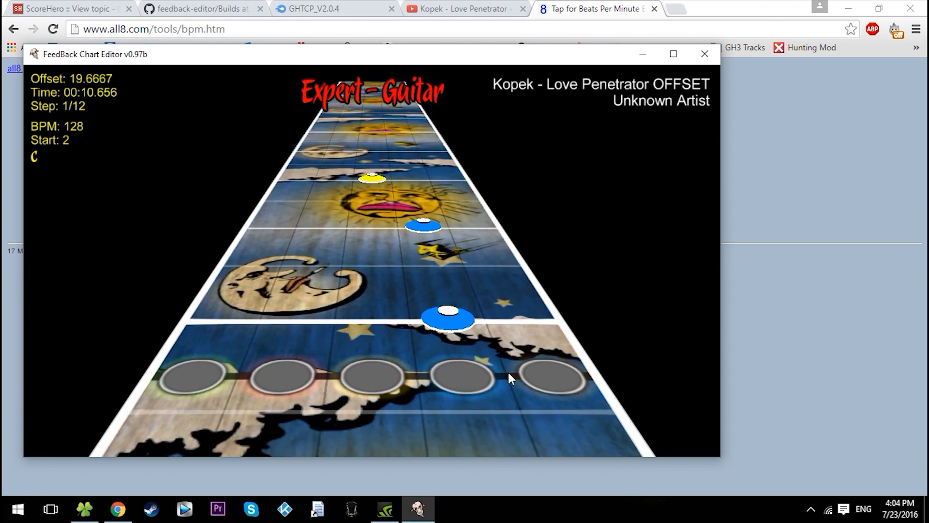
{"action": "scroll", "coordinate": [511, 379], "scroll_direction": "up", "scroll_amount": 1}
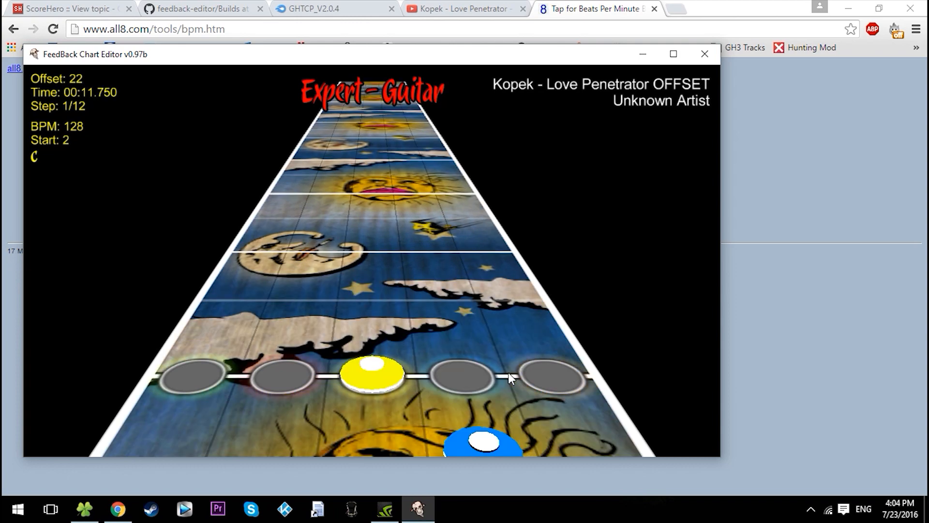
- Go back to the red note at offset 16 and set the step size to 1/8
{"action": "key", "text": "Down"}
{"action": "key", "text": "Down"}
{"action": "key", "text": "Down"}
{"action": "key", "text": "Down"}
{"action": "key", "text": "Down"}
{"action": "key", "text": "Down"}
{"action": "key", "text": "Down"}
{"action": "key", "text": "Down"}
{"action": "key", "text": "Down"}
{"action": "key", "text": "Down"}
{"action": "key", "text": "Down"}
{"action": "key", "text": "Left"}
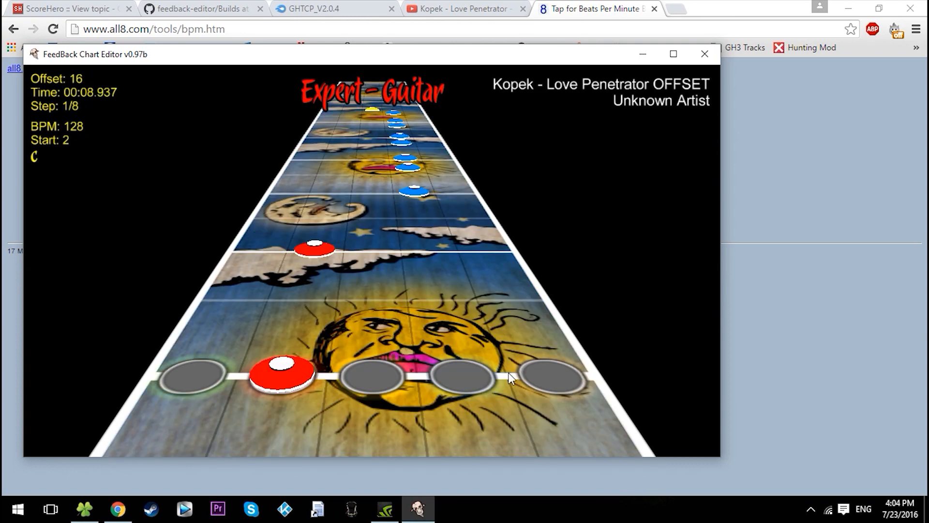
- Play the chart from before offset 16 to past offset 22, and return to offset 6 with step size 1/2
{"action": "key", "text": "Left"}
{"action": "key", "text": "Down"}
{"action": "key", "text": "Down"}
{"action": "key", "text": "Down"}
{"action": "key", "text": "Down"}
{"action": "key", "text": "space"}
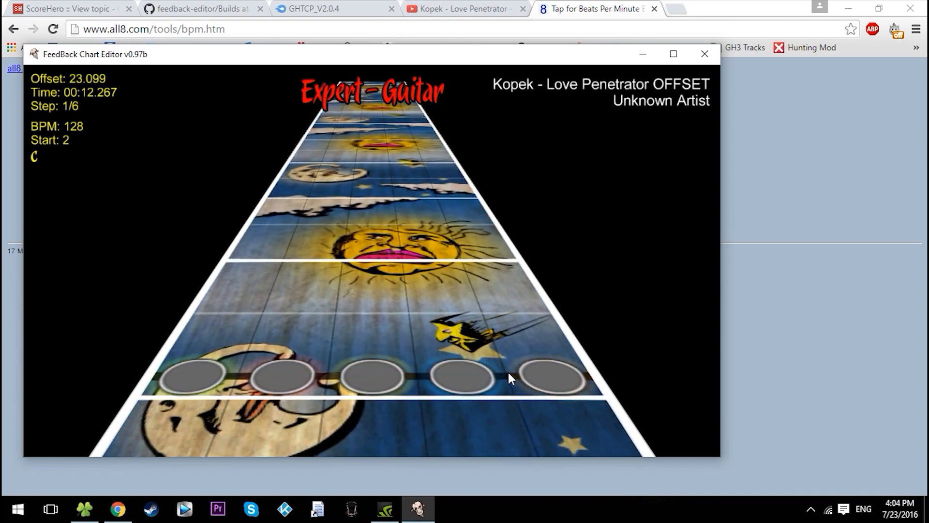
{"action": "scroll", "coordinate": [511, 379], "scroll_direction": "down", "scroll_amount": 18}
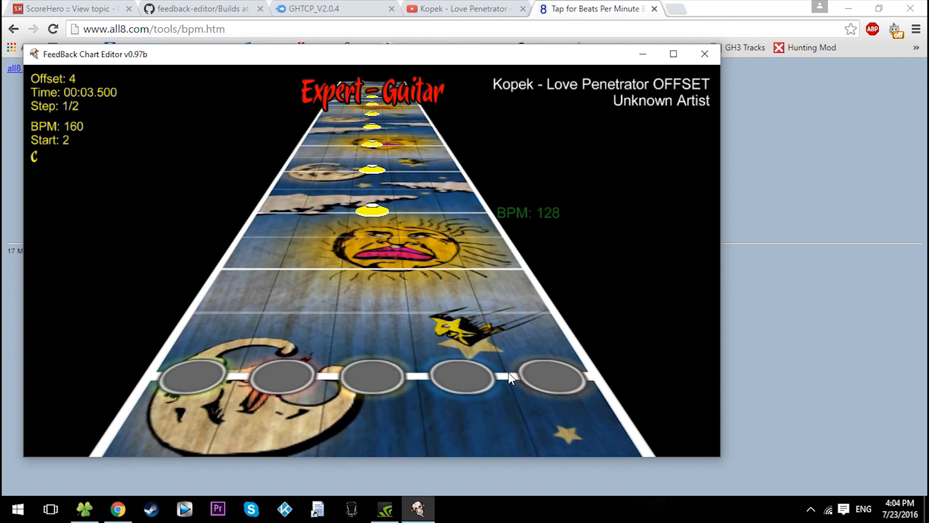
{"action": "scroll", "coordinate": [511, 379], "scroll_direction": "up", "scroll_amount": 2}
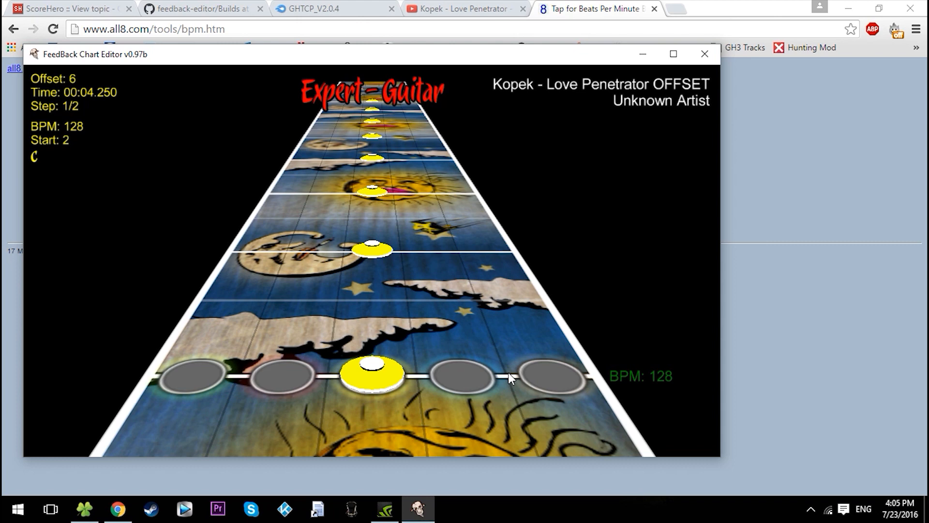
- Play the chart briefly from the yellow note at offset 6 and return to offset 6
{"action": "key", "text": "space"}
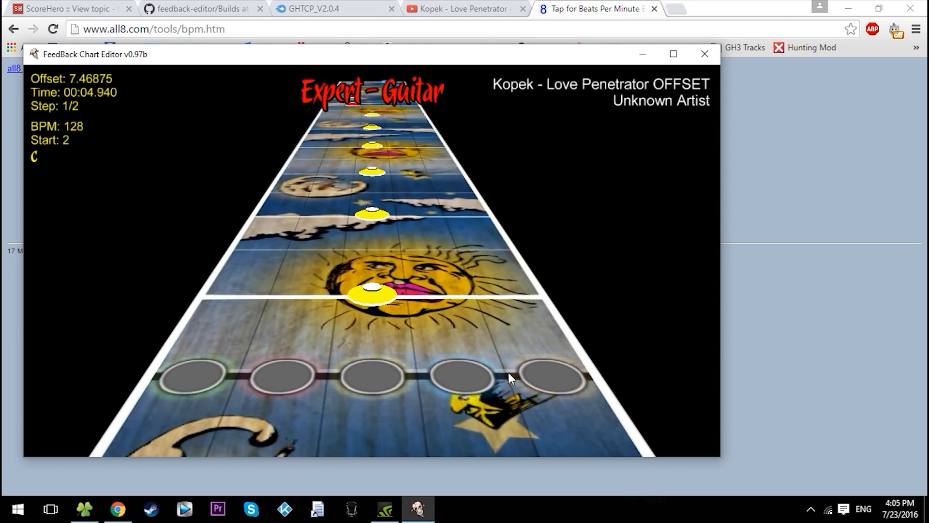
{"action": "key", "text": "space"}
{"action": "key", "text": "Down"}
{"action": "key", "text": "Down"}
{"action": "key", "text": "Down"}
{"action": "key", "text": "Down"}
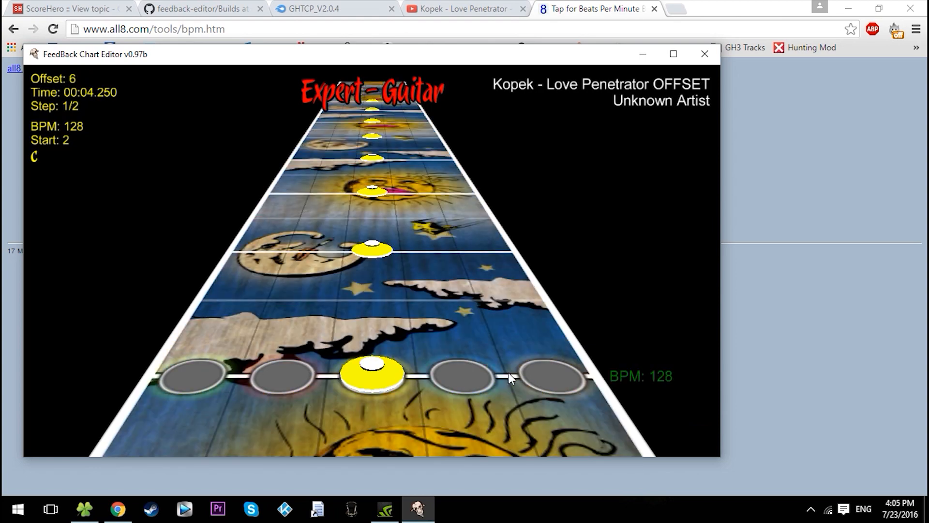
- Place the yellow note at offset 6 again and extend it as a sustain to offset 7, refining the step size to 1/4
{"action": "key", "text": "Up"}
{"action": "key", "text": "Up"}
{"action": "key", "text": "3"}
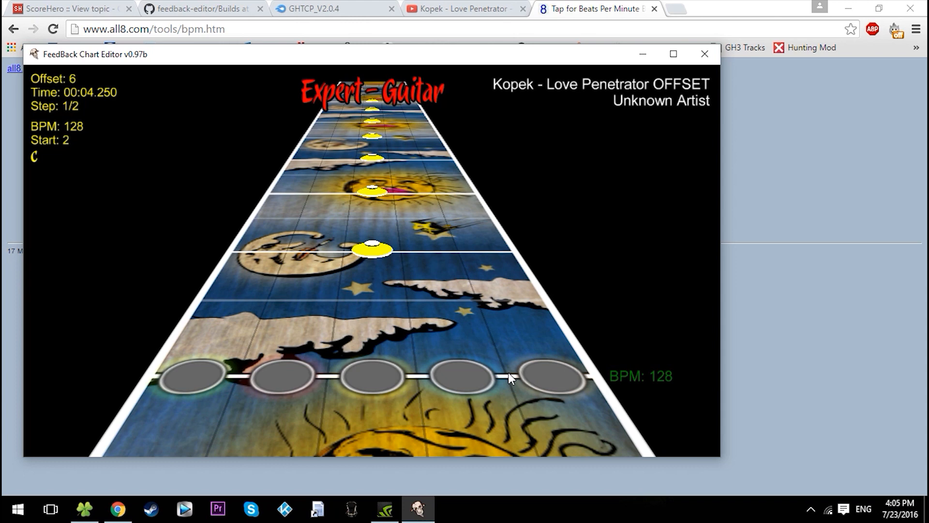
{"action": "key", "text": "3"}
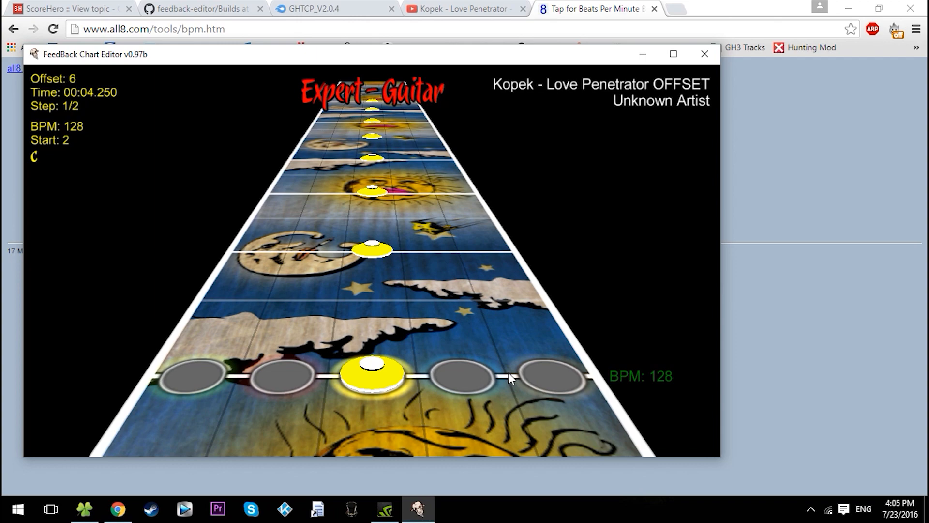
{"action": "key", "text": "Down"}
{"action": "key", "text": "Left"}
{"action": "key", "text": "Right"}
{"action": "key", "text": "Right"}
{"action": "key", "text": "Up"}
{"action": "key", "text": "Up"}
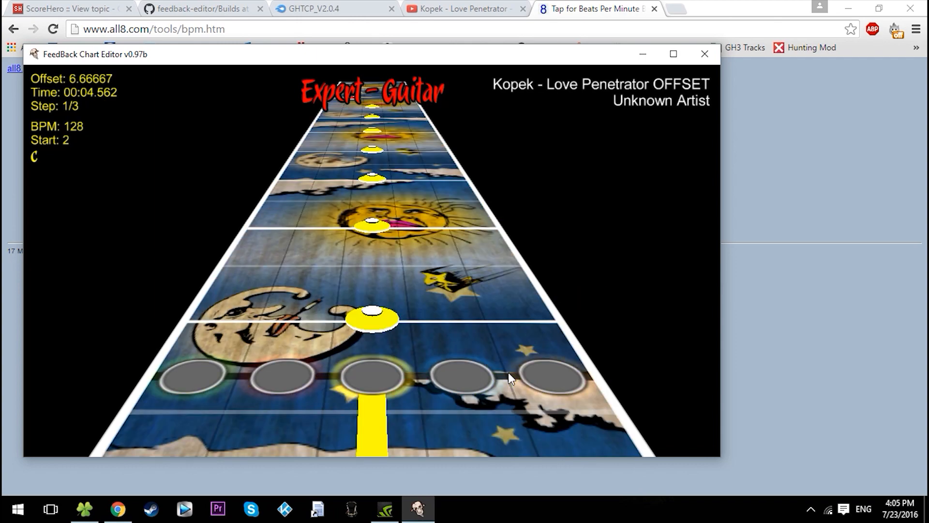
{"action": "key", "text": "Right"}
{"action": "key", "text": "Down"}
{"action": "key", "text": "Up"}
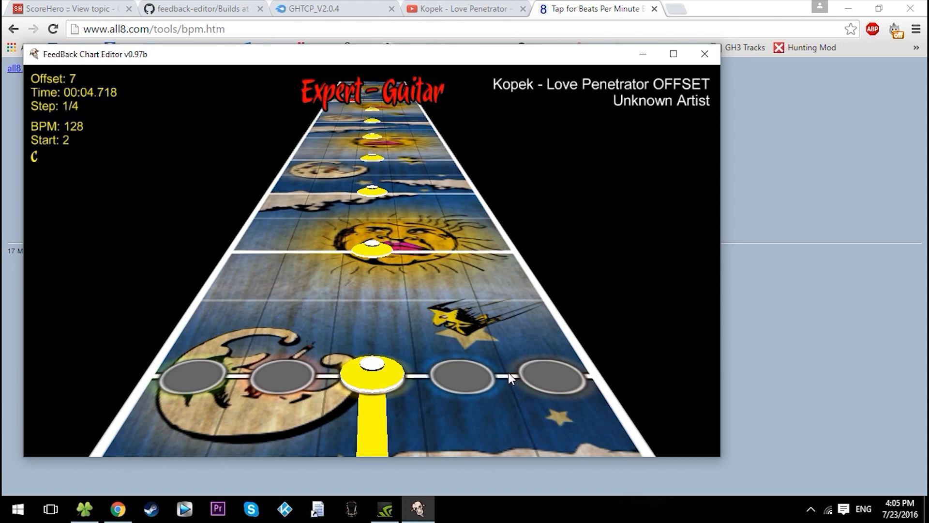
- Sustain the yellow notes at offsets 7 to 13, each up to the next note, ending at offset 14
{"action": "key", "text": "Down"}
{"action": "key", "text": "Up"}
{"action": "key", "text": "Up"}
{"action": "key", "text": "Up"}
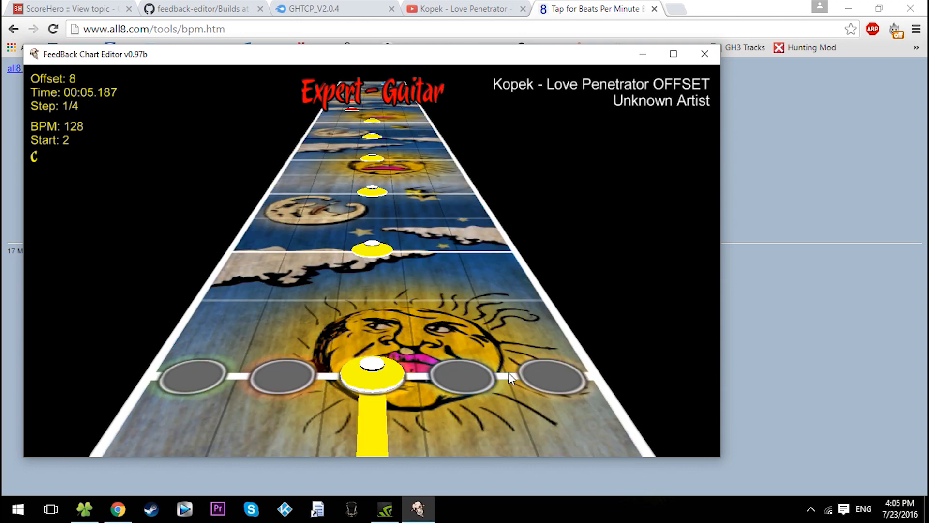
{"action": "key", "text": "Up"}
{"action": "key", "text": "Up"}
{"action": "key", "text": "Up"}
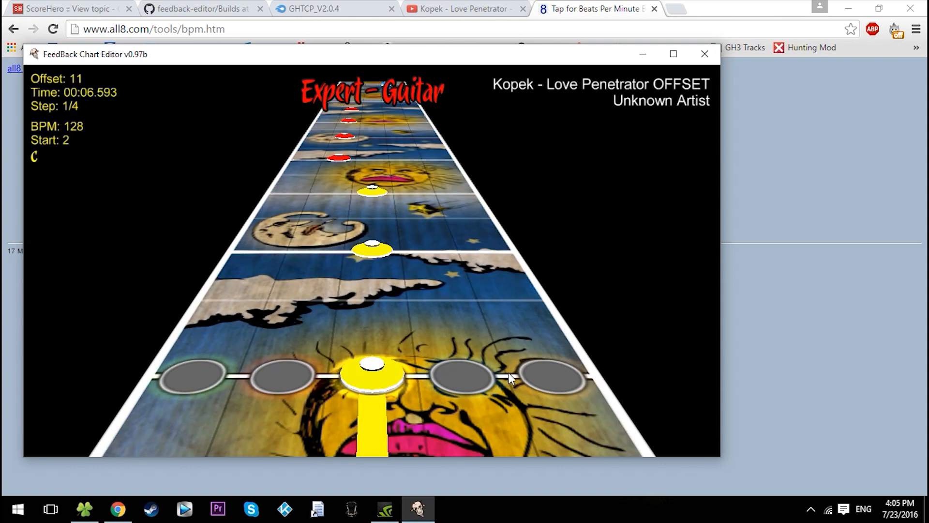
{"action": "key", "text": "Up"}
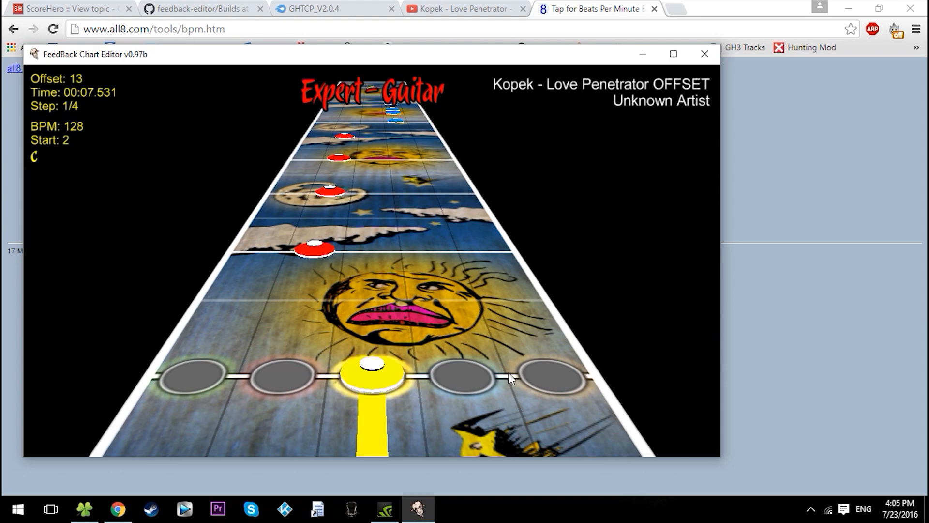
{"action": "key", "text": "Up"}
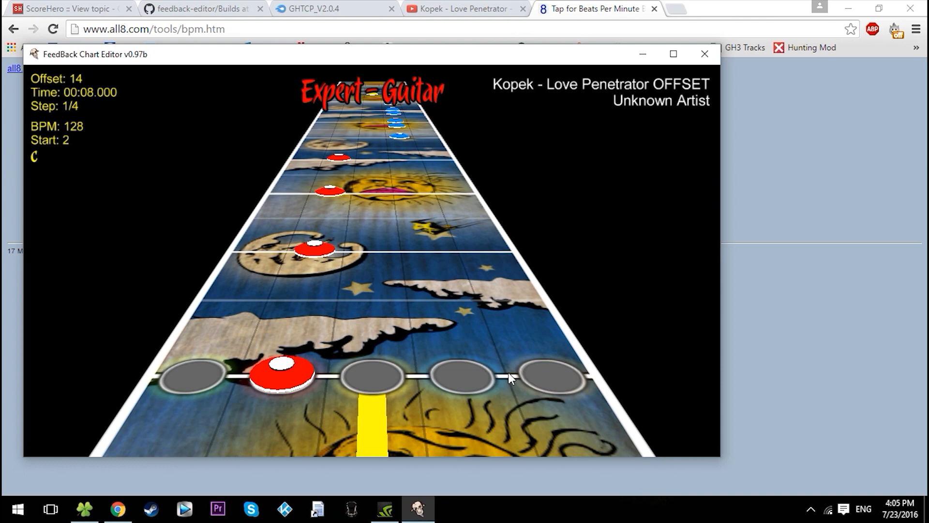
- Set the step size to 1/16 and cut the last yellow sustain so it ends at offset 13.75
{"action": "key", "text": "Right"}
{"action": "key", "text": "Right"}
{"action": "key", "text": "Right"}
{"action": "key", "text": "Down"}
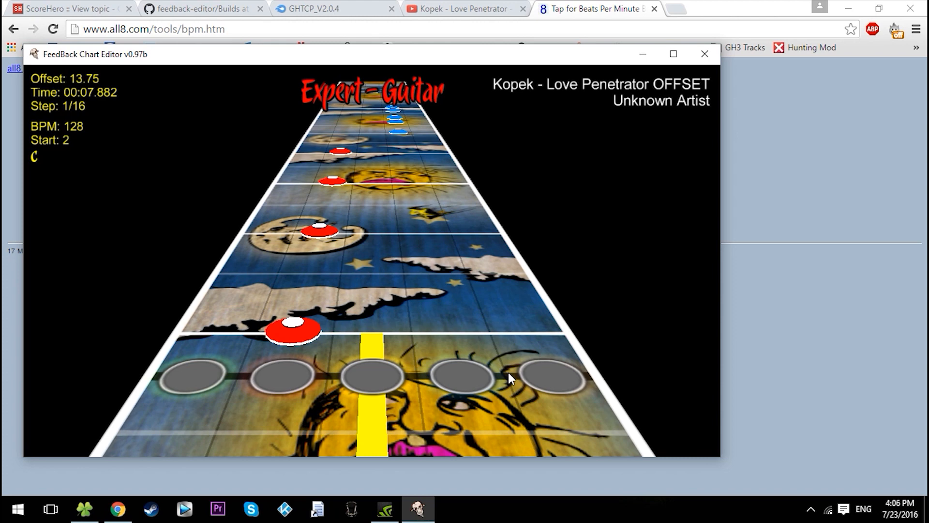
{"action": "key", "text": "3"}
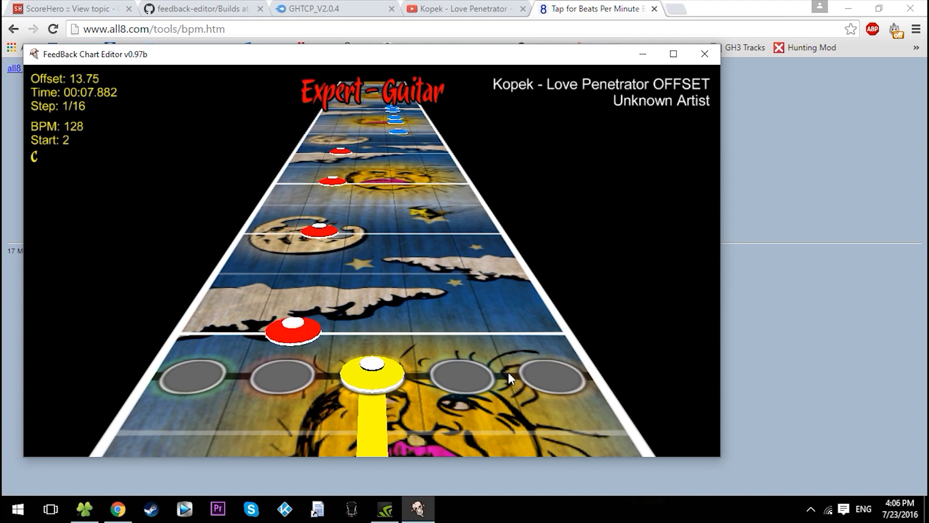
{"action": "key", "text": "3"}
{"action": "key", "text": "Down"}
{"action": "key", "text": "Up"}
{"action": "key", "text": "Down"}
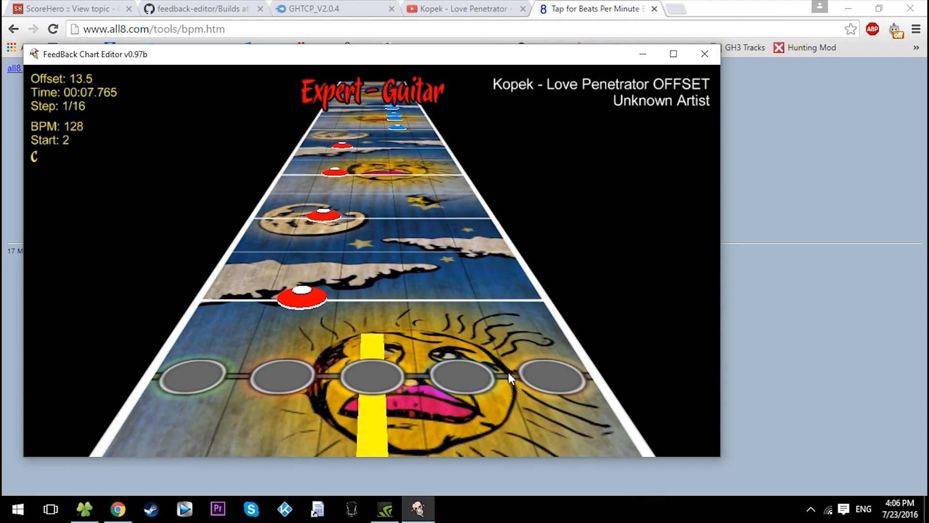
- Play the end of the yellow sustains past offset 14 and return to the red note at offset 14
{"action": "key", "text": "Down"}
{"action": "key", "text": "Down"}
{"action": "key", "text": "Down"}
{"action": "key", "text": "space"}
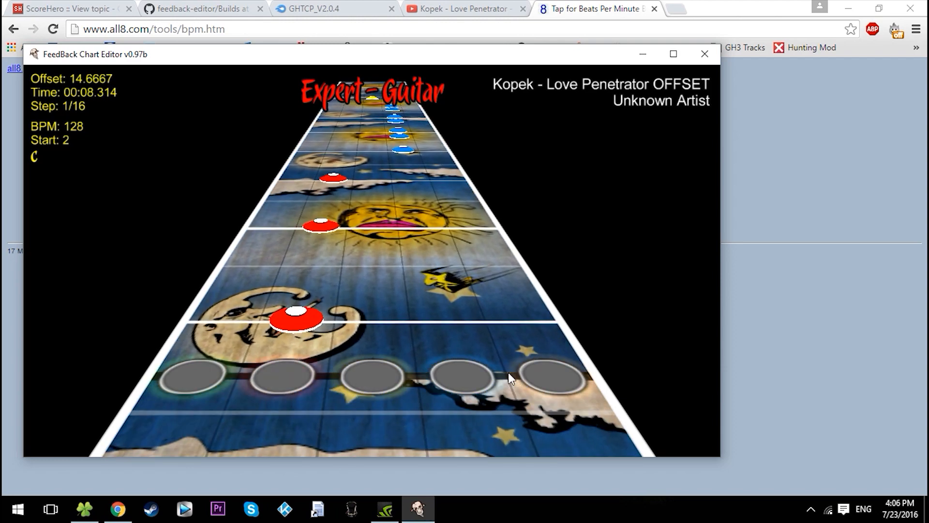
{"action": "key", "text": "space"}
{"action": "key", "text": "Down"}
{"action": "key", "text": "Down"}
{"action": "key", "text": "Down"}
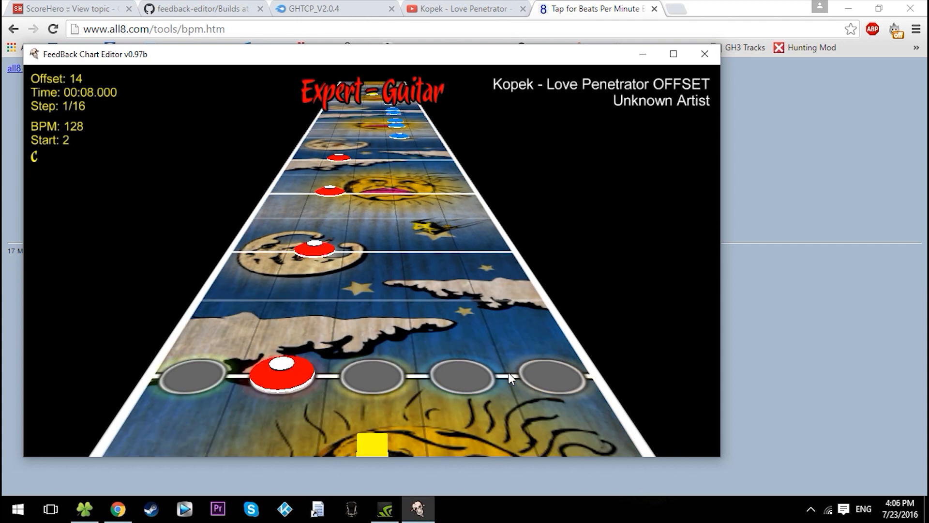
- Set the step size to 1/8 and sustain the red notes at offsets 14 and 15 up to offset 16
{"action": "key", "text": "Left"}
{"action": "key", "text": "Left"}
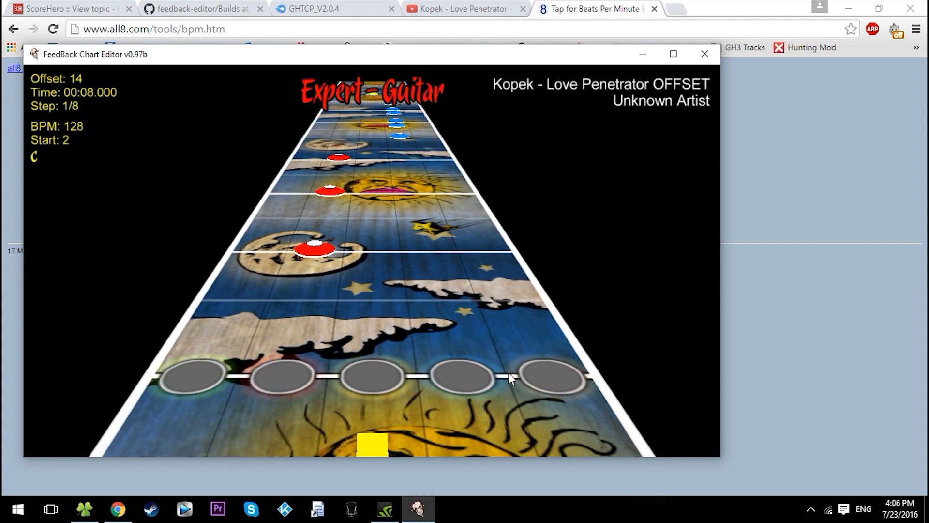
{"action": "key", "text": "Up"}
{"action": "key", "text": "Up"}
{"action": "key", "text": "Up"}
{"action": "key", "text": "Up"}
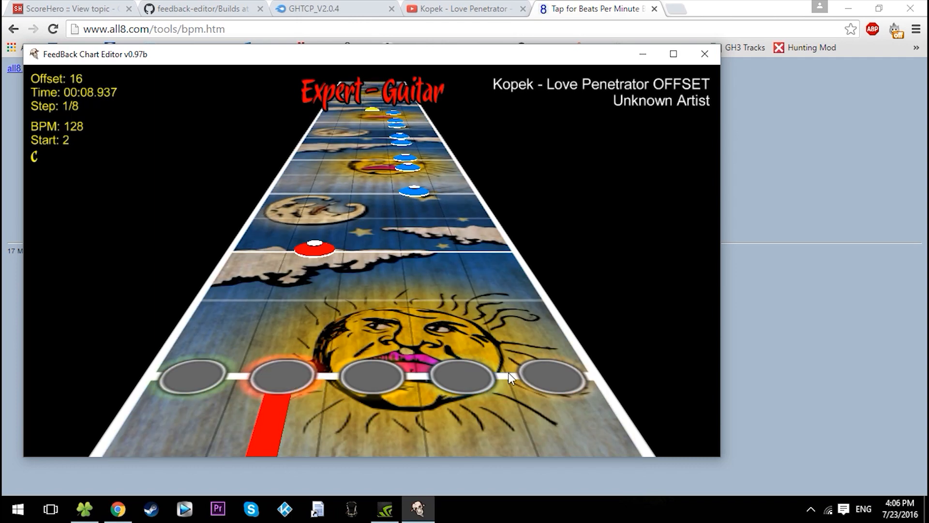
- Sustain the red notes at offsets 16 and 17, ending the last one at offset 17.75 with step size 1/16
{"action": "key", "text": "Right"}
{"action": "key", "text": "Right"}
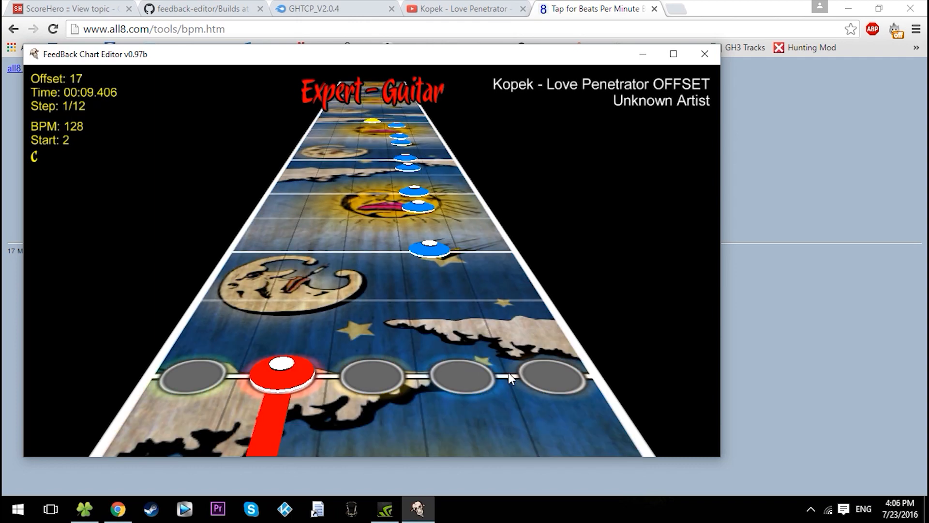
{"action": "key", "text": "Up"}
{"action": "key", "text": "Up"}
{"action": "key", "text": "Up"}
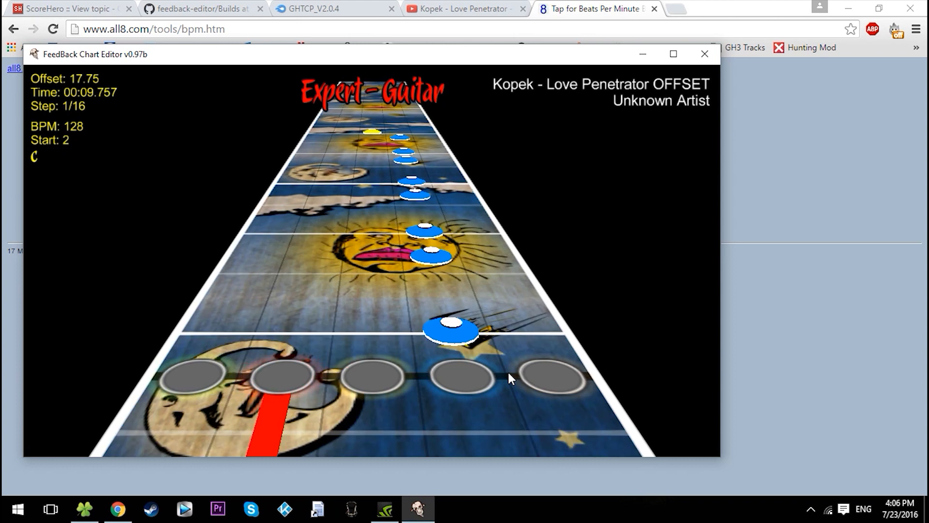
{"action": "key", "text": "Up"}
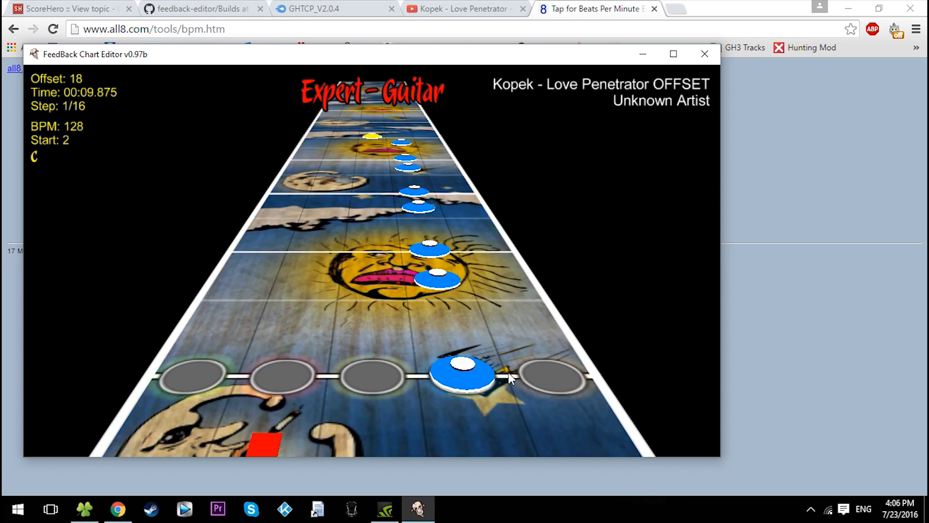
- Compare the 1/16 step positions at offsets 18.5 and 18.75 with the blue note between them
{"action": "key", "text": "Left"}
{"action": "key", "text": "Left"}
{"action": "key", "text": "Right"}
{"action": "key", "text": "Up"}
{"action": "key", "text": "Up"}
{"action": "key", "text": "Right"}
{"action": "key", "text": "Down"}
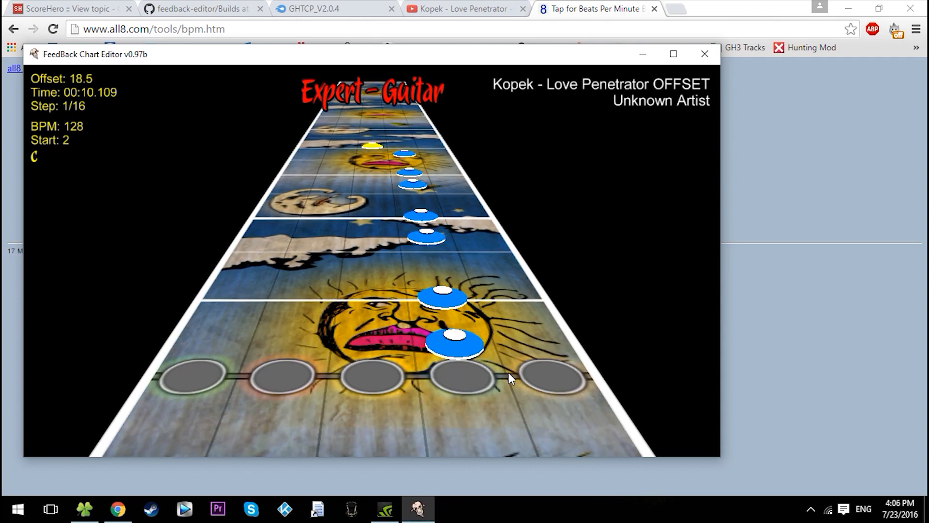
{"action": "key", "text": "Up"}
{"action": "key", "text": "Down"}
{"action": "key", "text": "Up"}
{"action": "key", "text": "Down"}
{"action": "key", "text": "Up"}
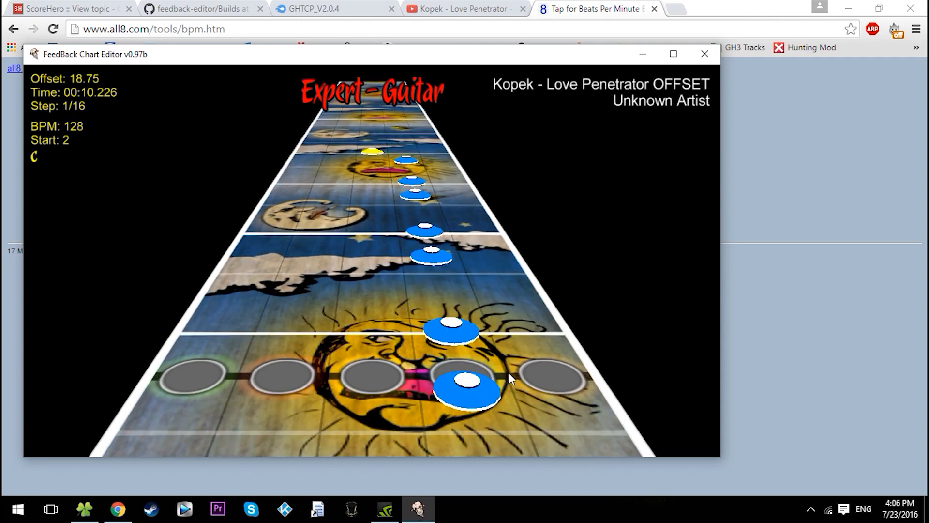
{"action": "key", "text": "Down"}
{"action": "key", "text": "Up"}
- Set the step size to 1/12 and sustain the blue notes at offsets 18, 19, 20 and 21 up to the blue notes that follow them
{"action": "key", "text": "Left"}
{"action": "key", "text": "Down"}
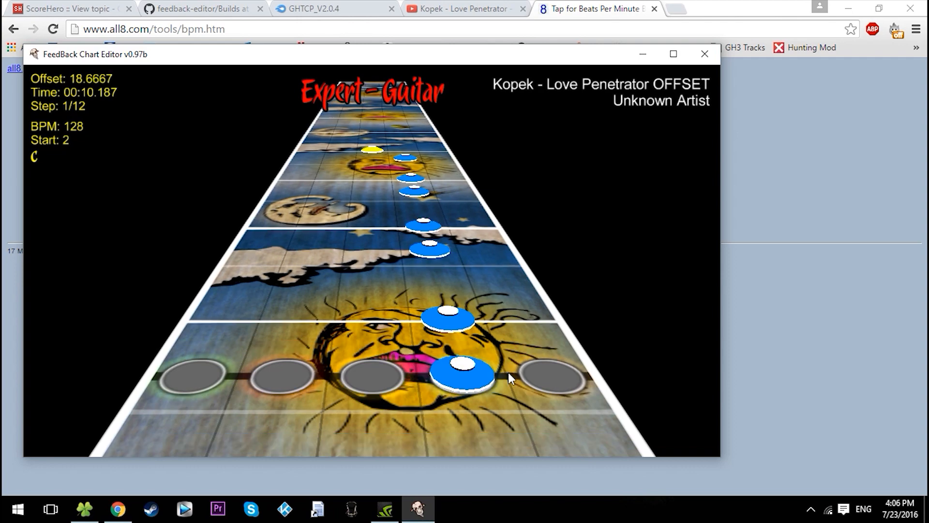
{"action": "key", "text": "Down"}
{"action": "key", "text": "Down"}
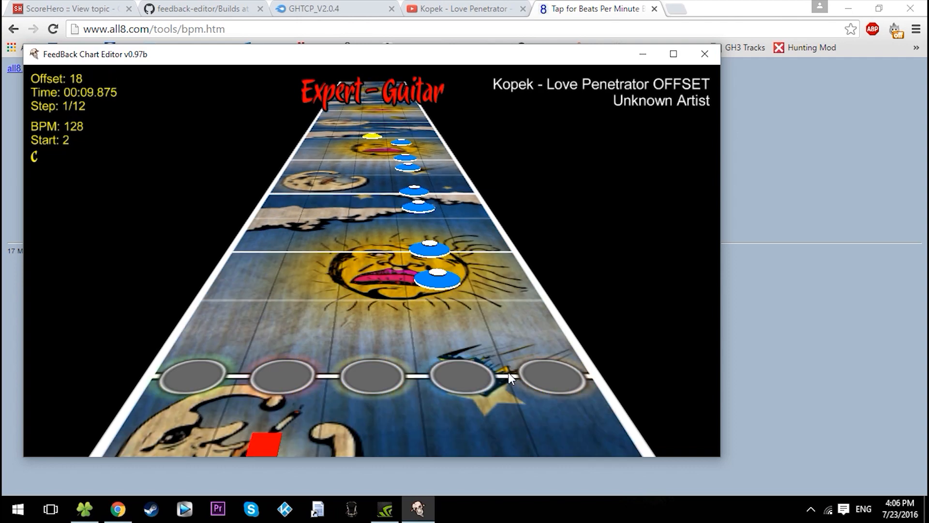
{"action": "key", "text": "Up"}
{"action": "key", "text": "Up"}
{"action": "key", "text": "Up"}
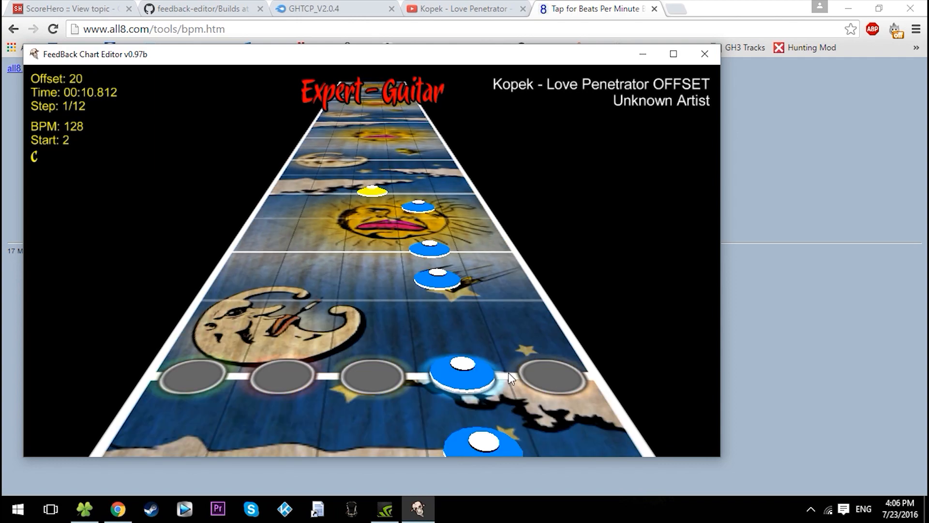
{"action": "key", "text": "Up"}
{"action": "key", "text": "Up"}
{"action": "key", "text": "Up"}
{"action": "key", "text": "Up"}
{"action": "key", "text": "Up"}
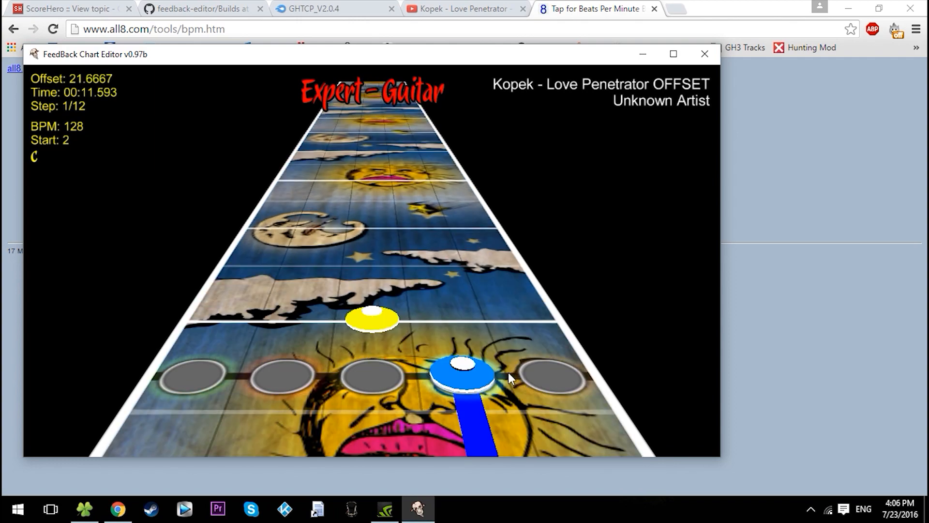
- Set the step size to 1/2, return to the yellow sustains near offset 8, and play the chart through to offset 22
{"action": "key", "text": "Left"}
{"action": "key", "text": "Down"}
{"action": "key", "text": "Down"}
{"action": "key", "text": "Left"}
{"action": "key", "text": "Down"}
{"action": "key", "text": "Down"}
{"action": "key", "text": "Down"}
{"action": "key", "text": "Down"}
{"action": "key", "text": "Down"}
{"action": "key", "text": "Left"}
{"action": "key", "text": "Down"}
{"action": "key", "text": "Down"}
{"action": "key", "text": "Down"}
{"action": "key", "text": "Down"}
{"action": "key", "text": "Down"}
{"action": "key", "text": "Down"}
{"action": "key", "text": "Down"}
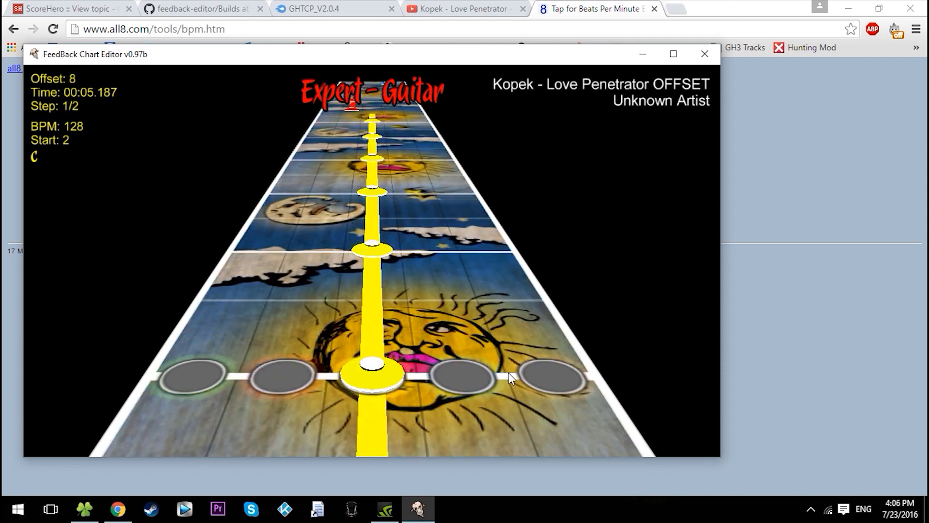
{"action": "key", "text": "space"}
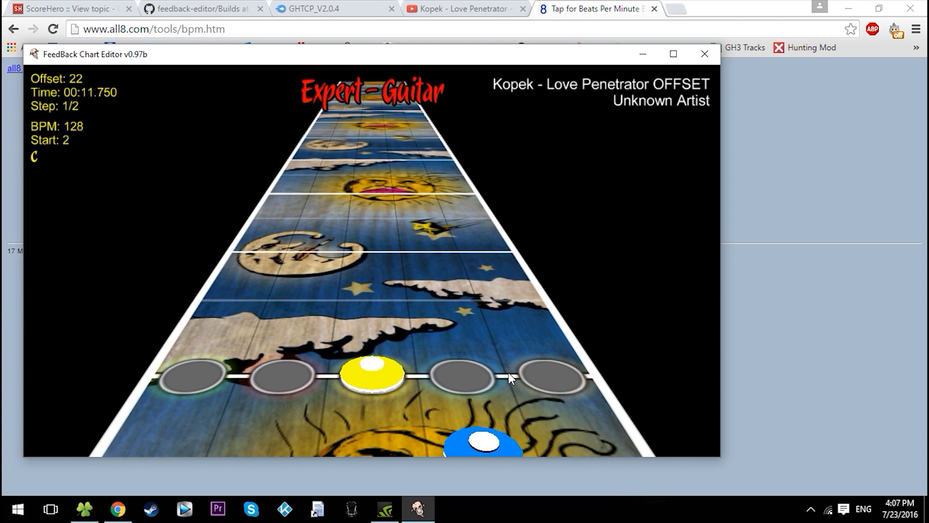
- Set the step size to 1/1, move ahead to about offset 84, and play the song from there
{"action": "key", "text": "Left"}
{"action": "key", "text": "Down"}
{"action": "key", "text": "Down"}
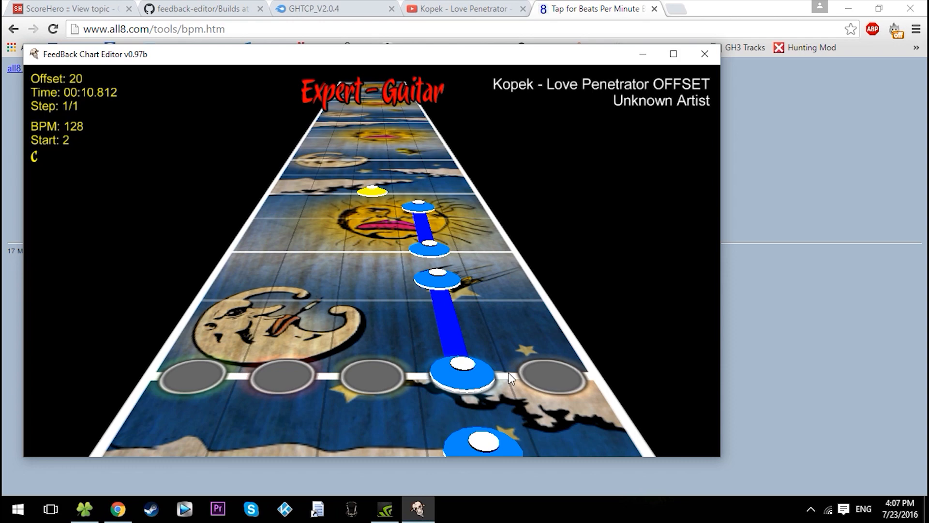
{"action": "key", "text": "Up"}
{"action": "key", "text": "Up"}
{"action": "key", "text": "Up"}
{"action": "key", "text": "Up"}
{"action": "key", "text": "Up"}
{"action": "key", "text": "Up"}
{"action": "key", "text": "Up"}
{"action": "key", "text": "Up"}
{"action": "key", "text": "Up"}
{"action": "key", "text": "Up"}
{"action": "key", "text": "Up"}
{"action": "key", "text": "Up"}
{"action": "key", "text": "Up"}
{"action": "key", "text": "space"}
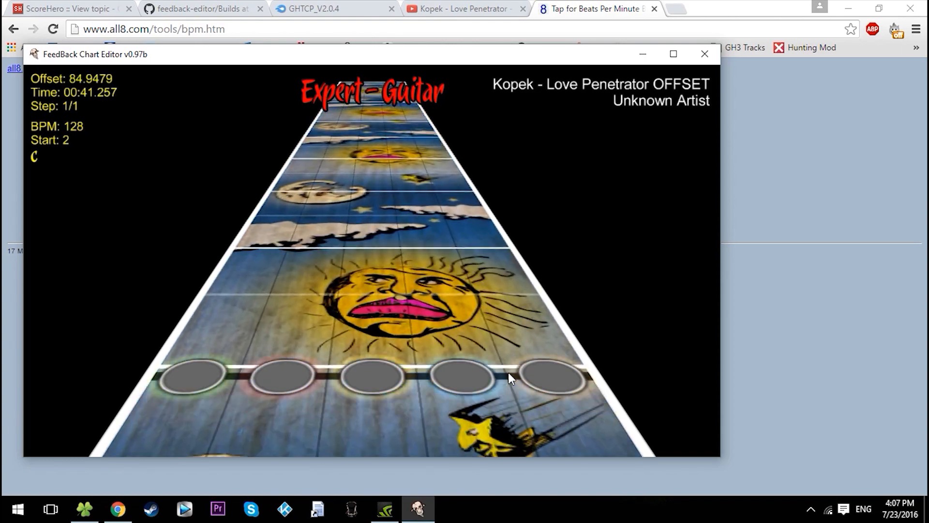
{"action": "key", "text": "space"}
- Set the step size to 1/8 and play the section from offset 84 to past offset 86
{"action": "key", "text": "Right"}
{"action": "key", "text": "Right"}
{"action": "key", "text": "Right"}
{"action": "key", "text": "Right"}
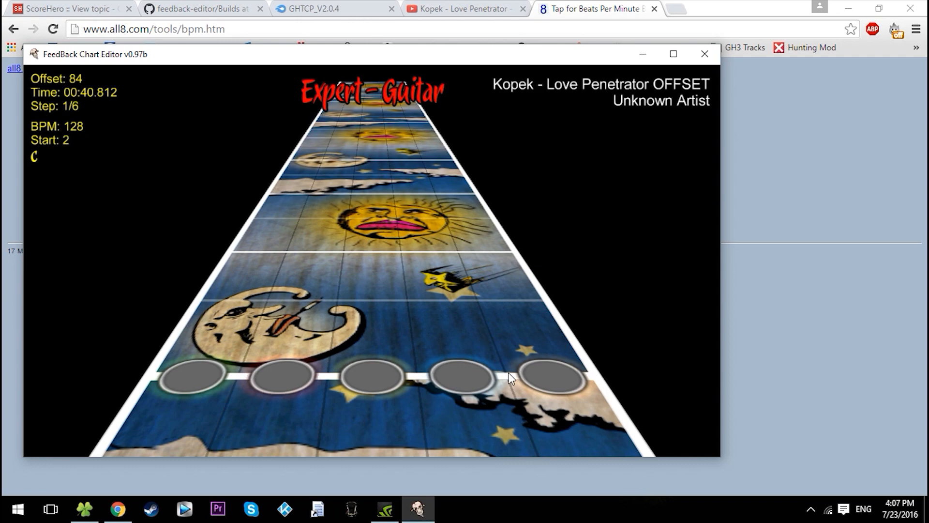
{"action": "key", "text": "Right"}
{"action": "key", "text": "space"}
{"action": "key", "text": "space"}
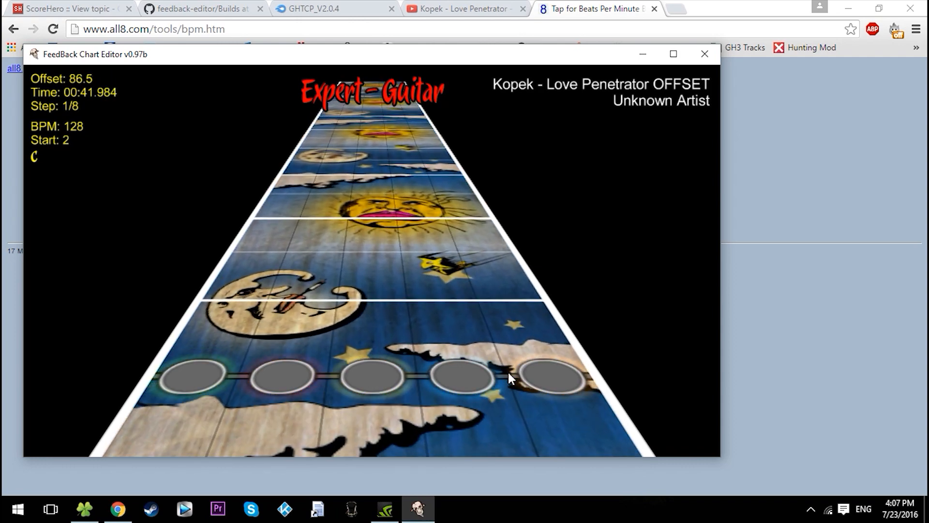
- Add a chord of red and blue notes at offset 86 and play it back to check its timing
{"action": "key", "text": "Down"}
{"action": "key", "text": "2"}
{"action": "key", "text": "4"}
{"action": "key", "text": "Down"}
{"action": "key", "text": "Down"}
{"action": "key", "text": "space"}
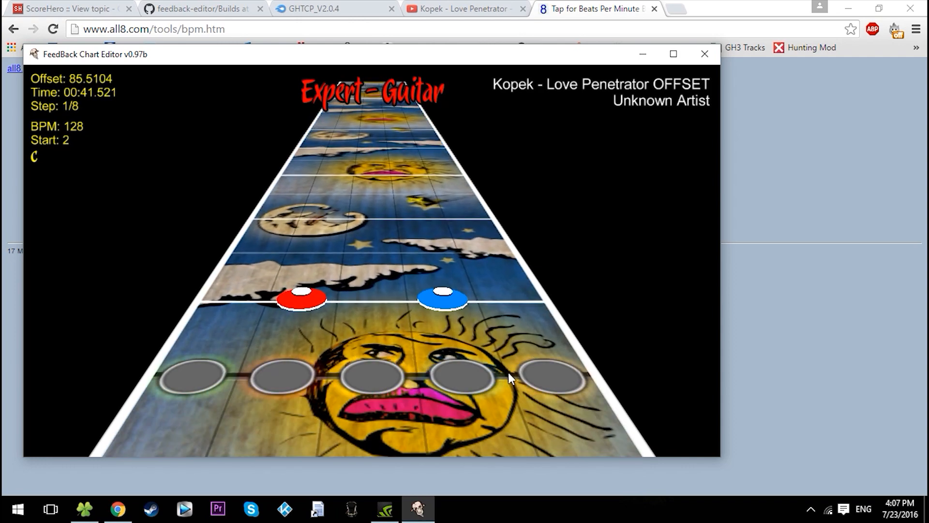
{"action": "key", "text": "space"}
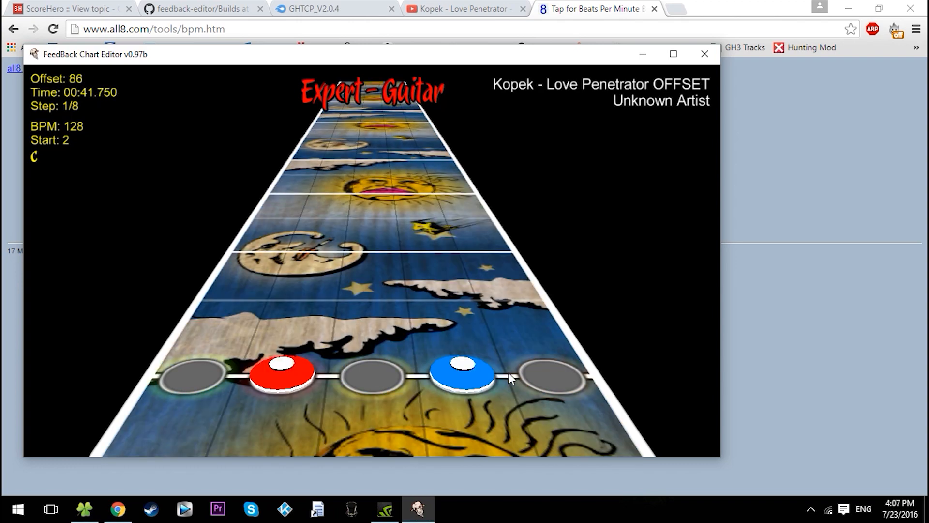
- Remove the red and blue notes at offset 86
{"action": "key", "text": "2"}
{"action": "key", "text": "4"}
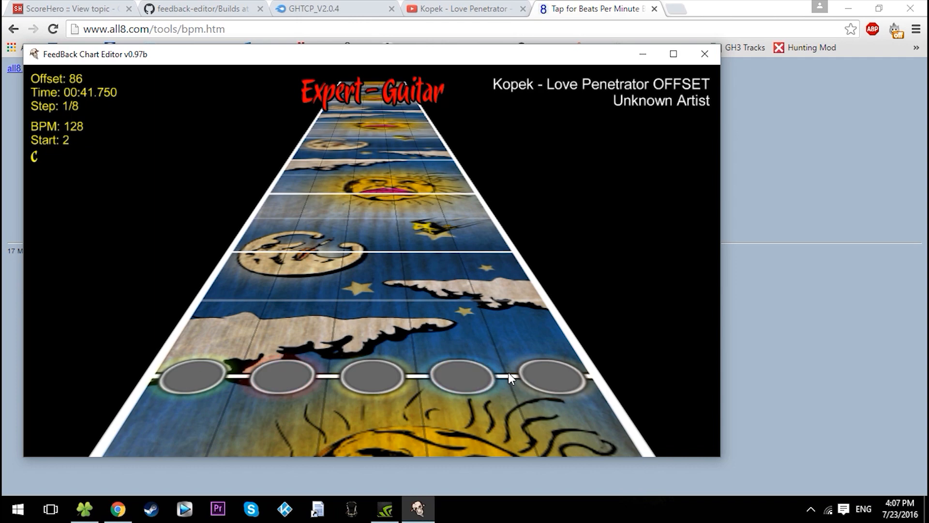
- Place red and blue notes at offset 86, each with a sustain reaching offset 87
{"action": "key", "text": "2"}
{"action": "key", "text": "Up"}
{"action": "key", "text": "Up"}
{"action": "key", "text": "Down"}
{"action": "key", "text": "Down"}
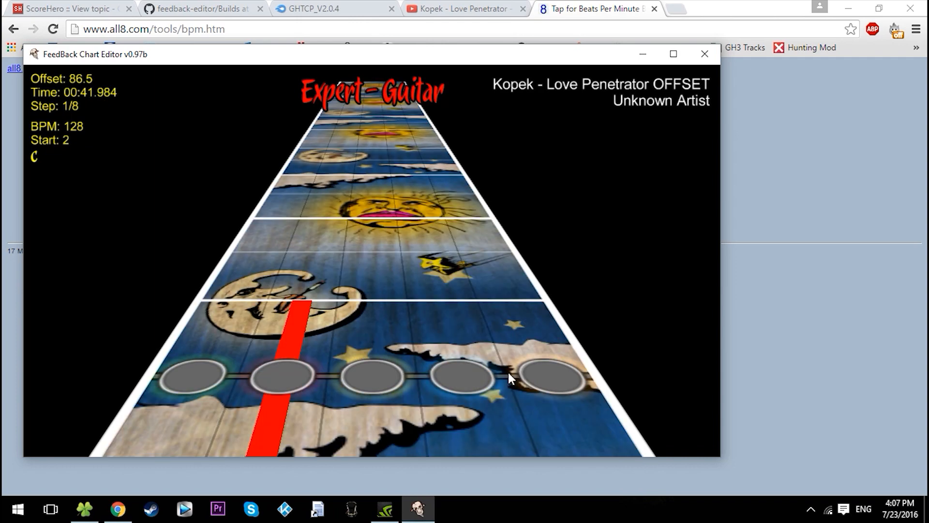
{"action": "key", "text": "4"}
{"action": "key", "text": "Up"}
{"action": "key", "text": "Up"}
{"action": "key", "text": "Down"}
{"action": "key", "text": "Down"}
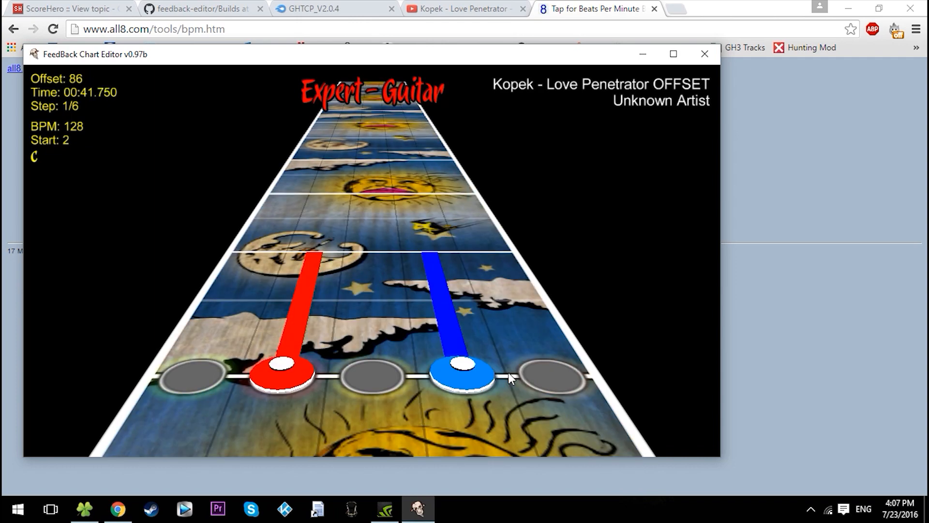
- Replace the notes at offset 86 with a red and blue chord sustained to offset 87.5 and play it back
{"action": "key", "text": "2"}
{"action": "key", "text": "4"}
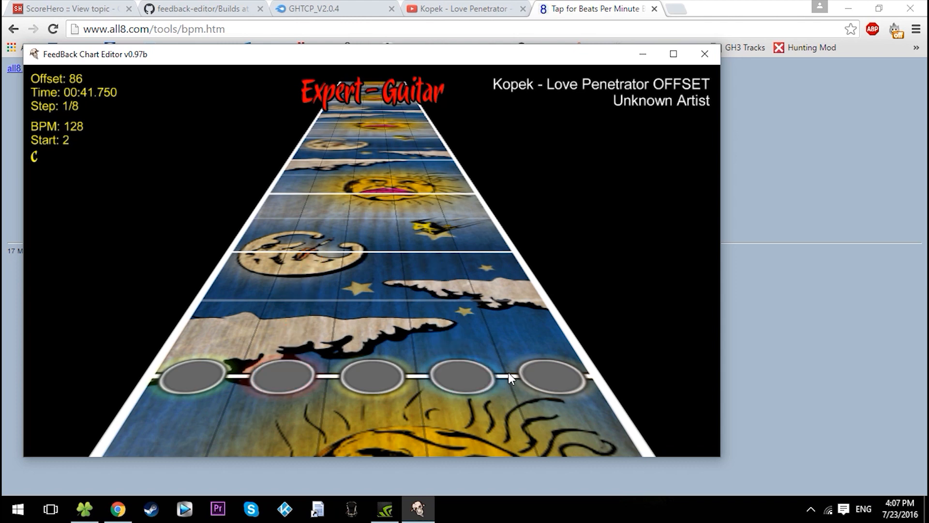
{"action": "key", "text": "2"}
{"action": "key", "text": "4"}
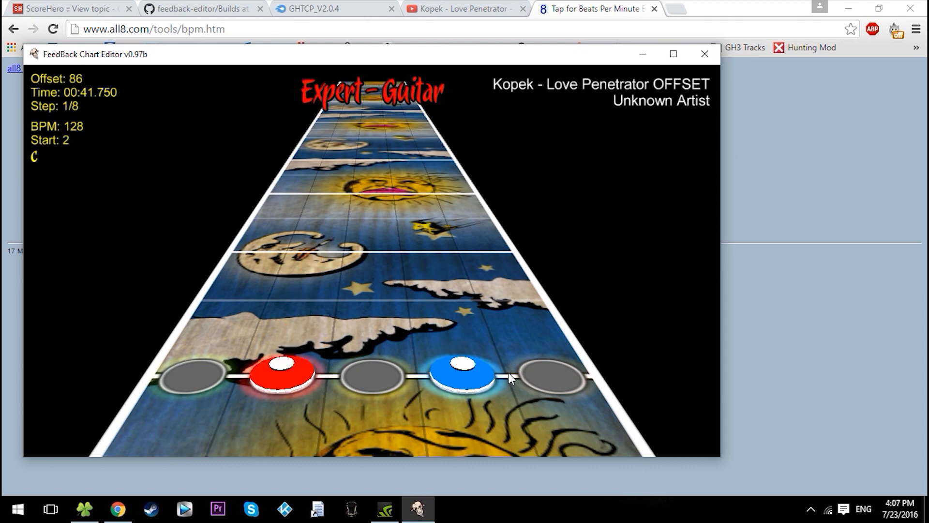
{"action": "key", "text": "Up"}
{"action": "key", "text": "Up"}
{"action": "key", "text": "Up"}
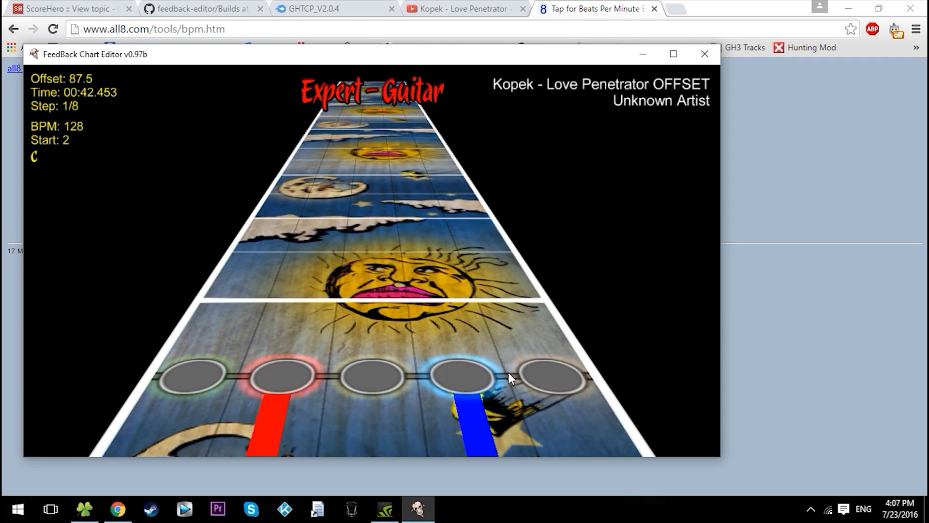
{"action": "key", "text": "Down"}
{"action": "key", "text": "Down"}
{"action": "key", "text": "space"}
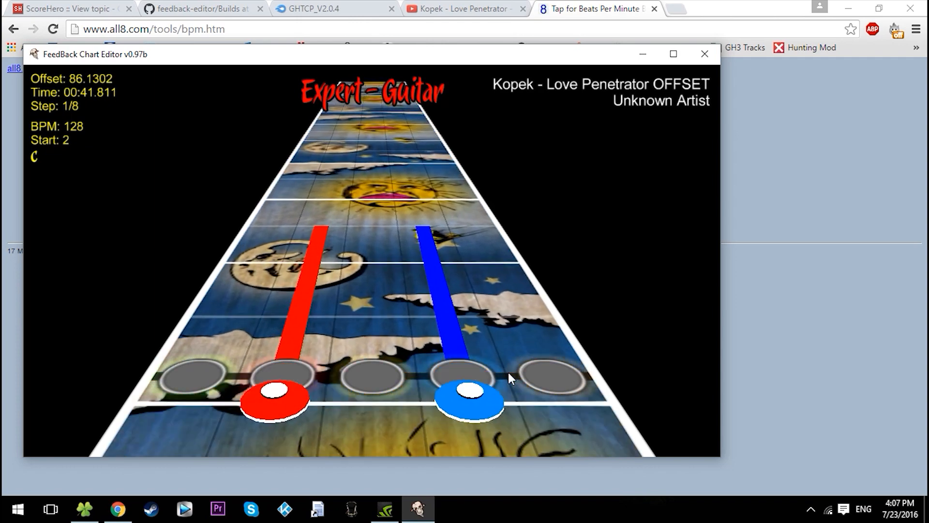
- Add red and blue chords up to offset 88.5 and yellow and orange chords at offsets 89, 89.5 and 90
{"action": "key", "text": "Down"}
{"action": "key", "text": "Down"}
{"action": "key", "text": "Up"}
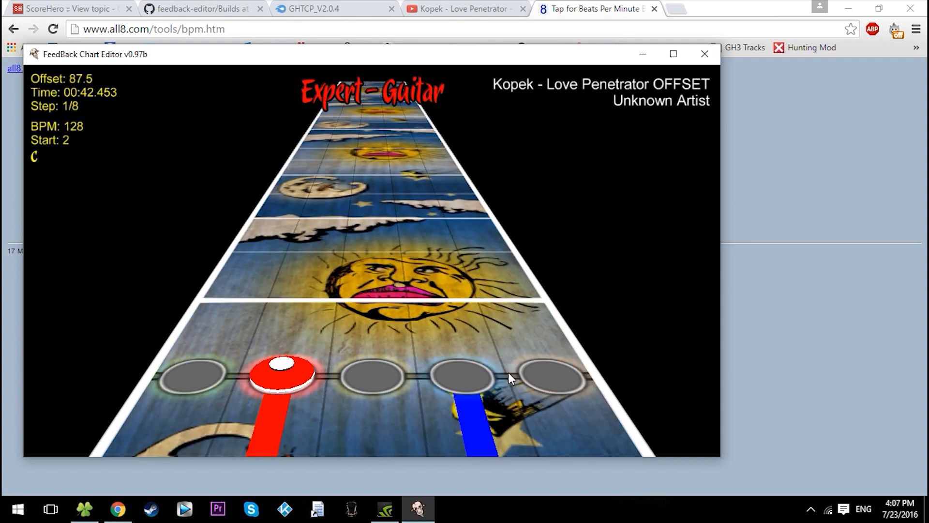
{"action": "key", "text": "Up"}
{"action": "key", "text": "Up"}
{"action": "key", "text": "Up"}
{"action": "key", "text": "3"}
{"action": "key", "text": "Up"}
{"action": "key", "text": "Up"}
{"action": "key", "text": "Up"}
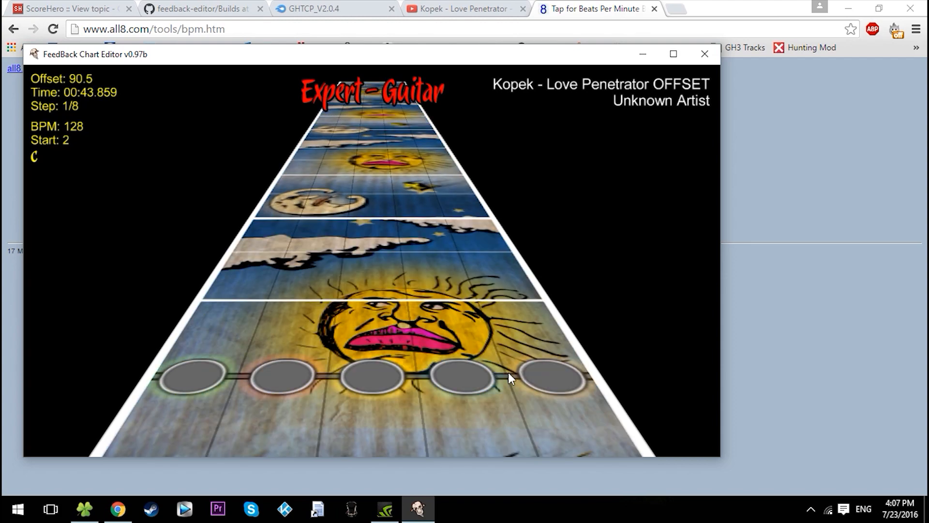
- Add green and yellow chords at offsets 90.5 and 91 and go back to offset 88 to review the sequence
{"action": "key", "text": "Up"}
{"action": "key", "text": "Up"}
{"action": "key", "text": "Down"}
{"action": "key", "text": "Down"}
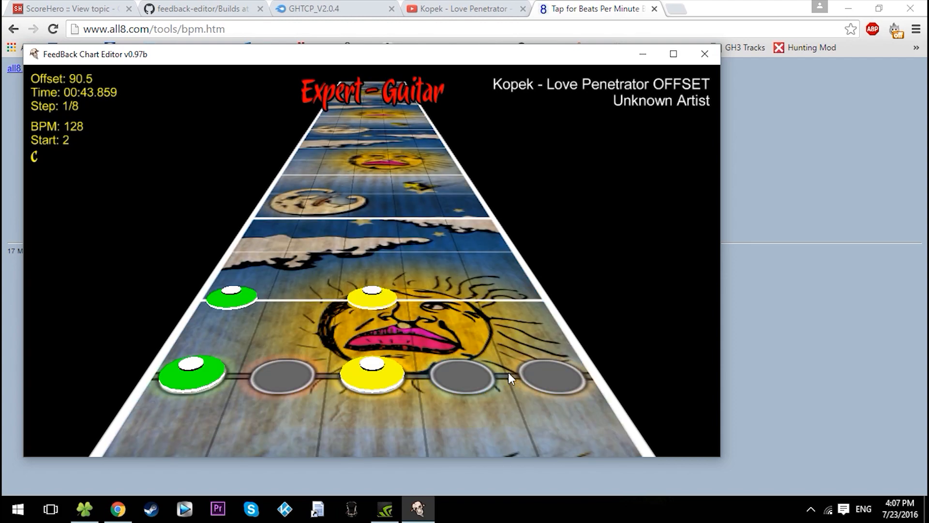
{"action": "key", "text": "Down"}
{"action": "key", "text": "Down"}
{"action": "key", "text": "Down"}
{"action": "key", "text": "Down"}
{"action": "key", "text": "Down"}
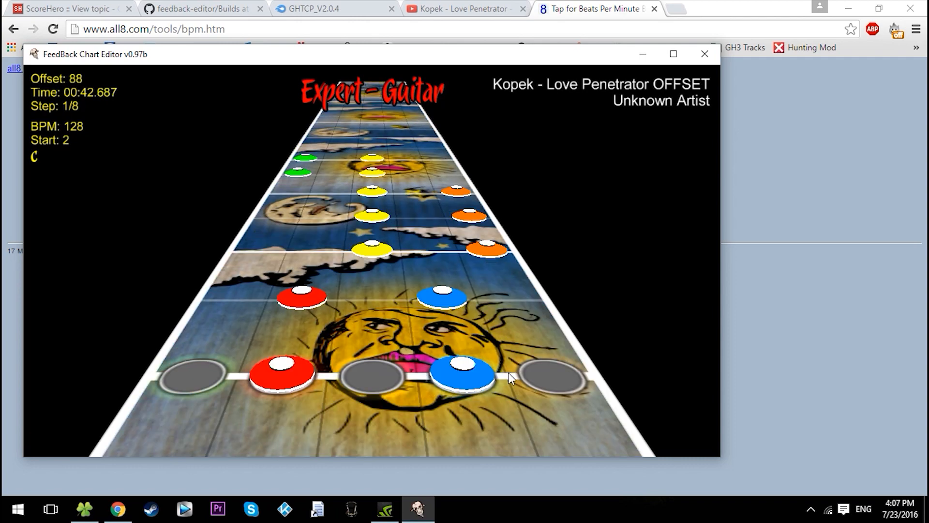
- Add three-note chords: green-blue-orange at offset 91.5, green-yellow-blue at 92, green-red-yellow at 92.5 and green-red-blue at 93
{"action": "key", "text": "Up"}
{"action": "key", "text": "Up"}
{"action": "key", "text": "Up"}
{"action": "key", "text": "Up"}
{"action": "key", "text": "Up"}
{"action": "key", "text": "Up"}
{"action": "key", "text": "Up"}
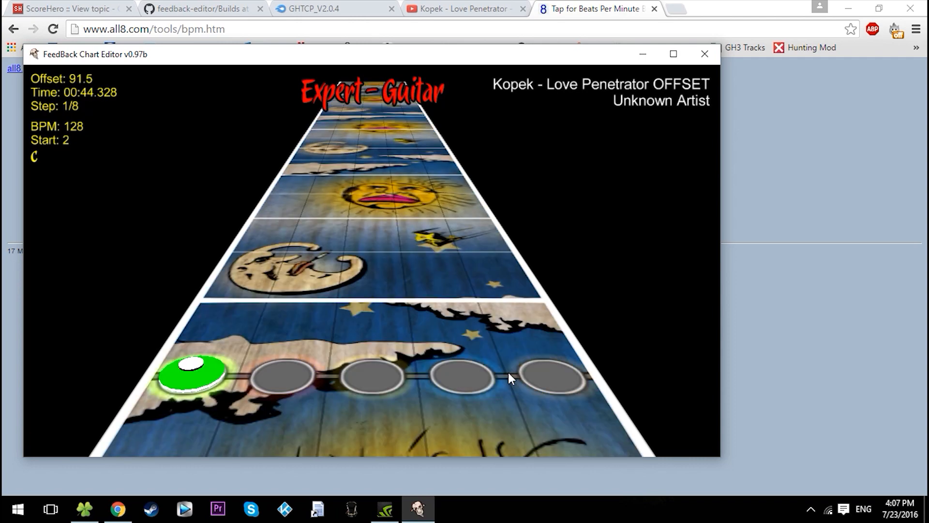
{"action": "key", "text": "Up"}
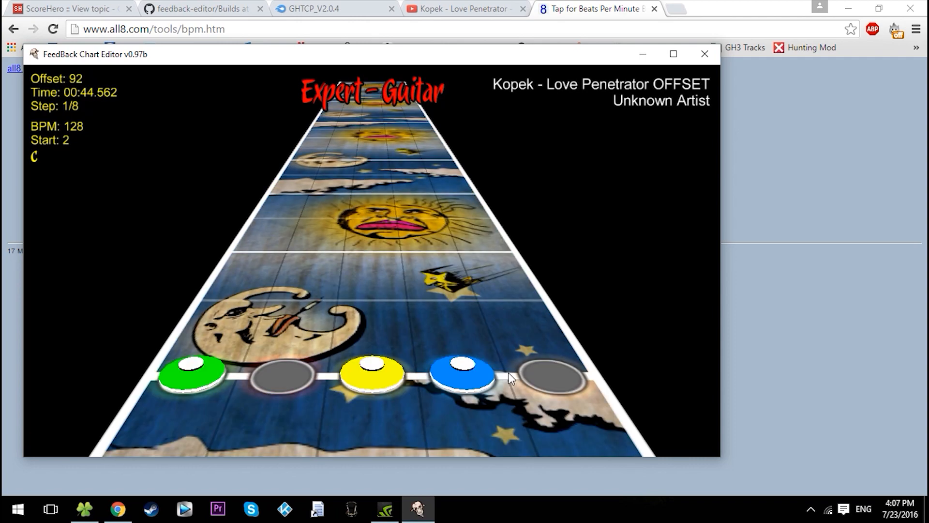
{"action": "key", "text": "Up"}
{"action": "key", "text": "Up"}
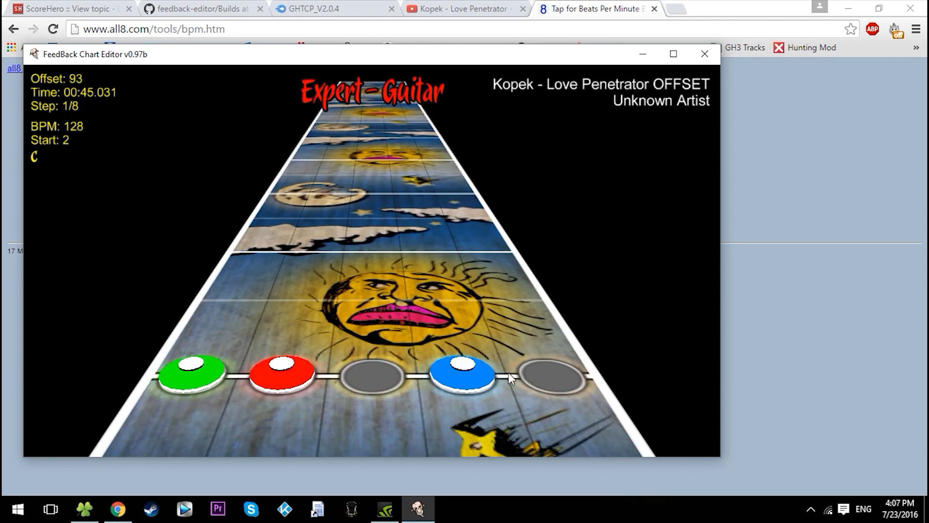
- Play back the chord sequence past offset 92 to check the three-note chords
{"action": "key", "text": "Down"}
{"action": "key", "text": "Down"}
{"action": "key", "text": "Down"}
{"action": "key", "text": "Down"}
{"action": "key", "text": "Down"}
{"action": "key", "text": "Down"}
{"action": "key", "text": "space"}
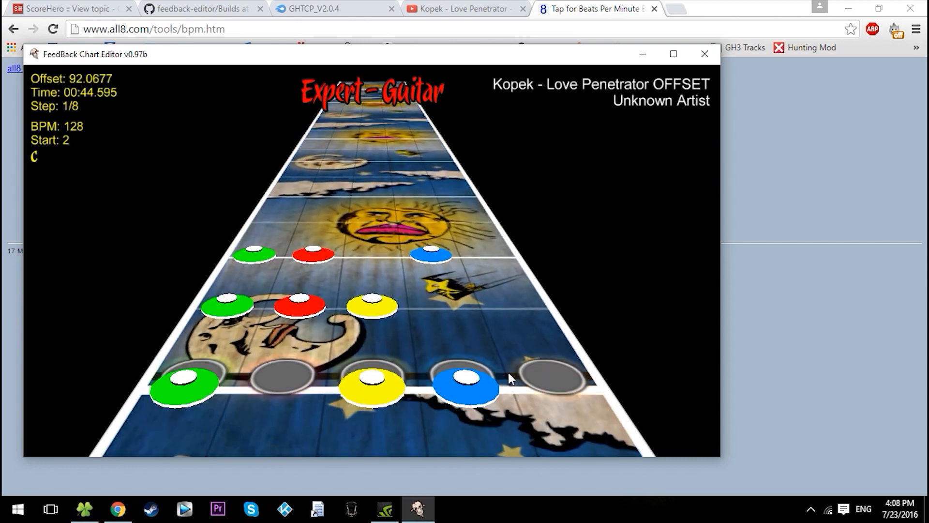
{"action": "key", "text": "space"}
- Set the step size to 1/3, select the charted section up to offset 93.3333, delete its notes and return to offset 88
{"action": "key", "text": "Down"}
{"action": "key", "text": "Down"}
{"action": "key", "text": "Down"}
{"action": "key", "text": "Down"}
{"action": "key", "text": "Down"}
{"action": "key", "text": "Down"}
{"action": "key", "text": "Left"}
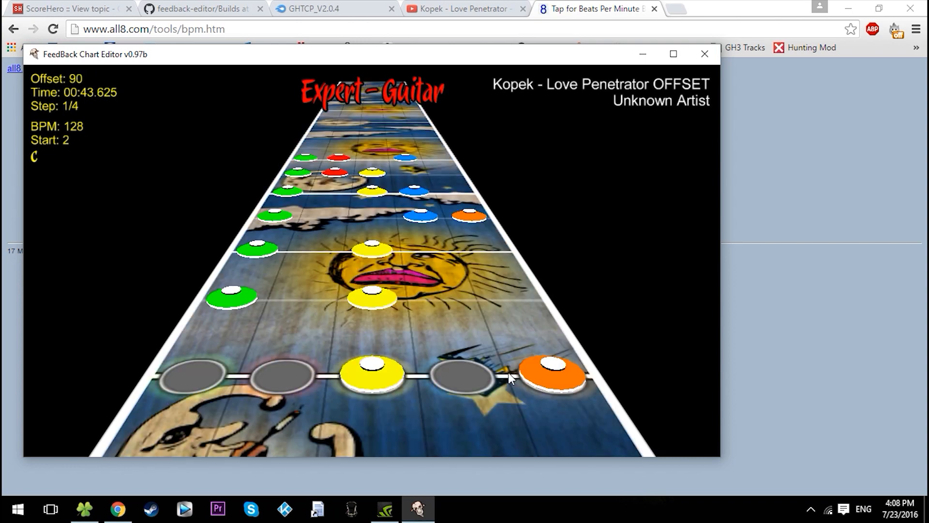
{"action": "key", "text": "Left"}
{"action": "key", "text": "Down"}
{"action": "key", "text": "Down"}
{"action": "key", "text": "Down"}
{"action": "key", "text": "Down"}
{"action": "key", "text": "Up"}
{"action": "key", "text": "Up"}
{"action": "key", "text": "Up"}
{"action": "key", "text": "Up"}
{"action": "key", "text": "Up"}
{"action": "key", "text": "Up"}
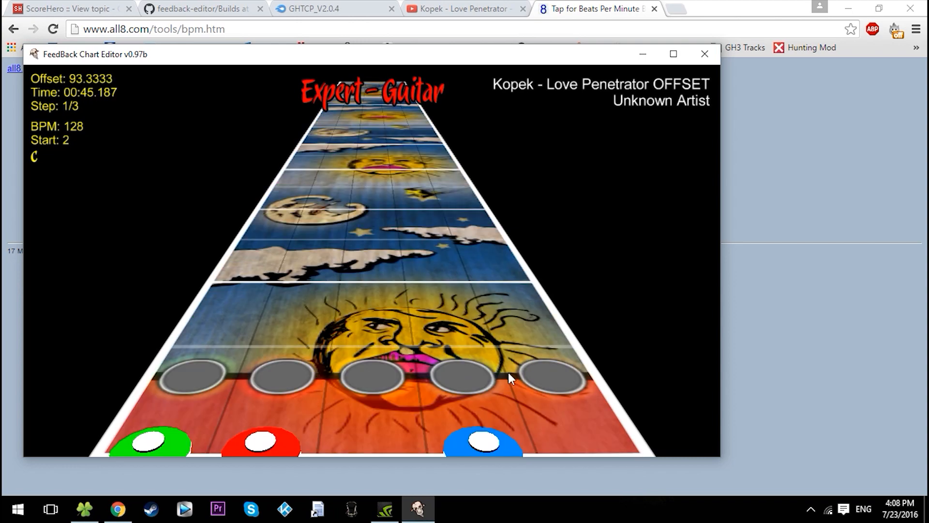
{"action": "key", "text": "Down"}
{"action": "key", "text": "Down"}
{"action": "key", "text": "Down"}
{"action": "key", "text": "Down"}
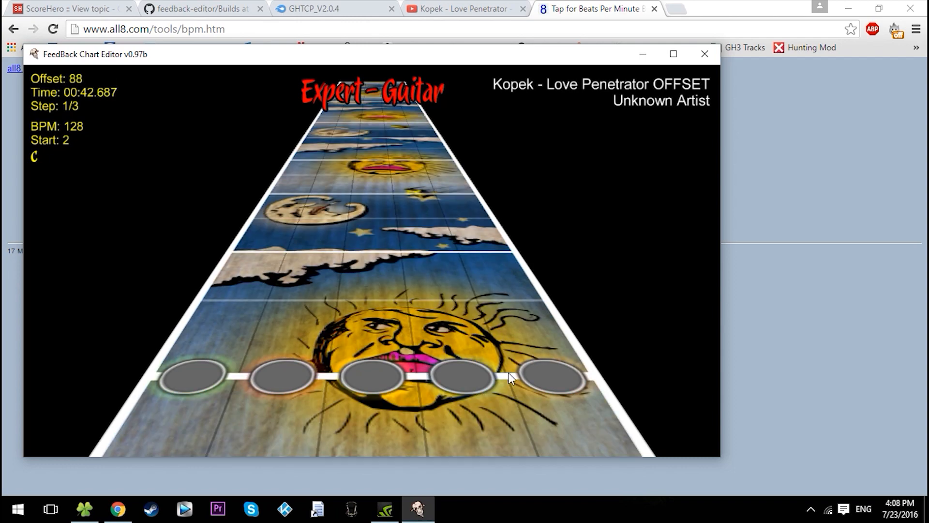
- Place a single red note at offset 88
{"action": "key", "text": "Right"}
{"action": "key", "text": "Right"}
{"action": "key", "text": "Up"}
{"action": "key", "text": "Up"}
{"action": "key", "text": "2"}
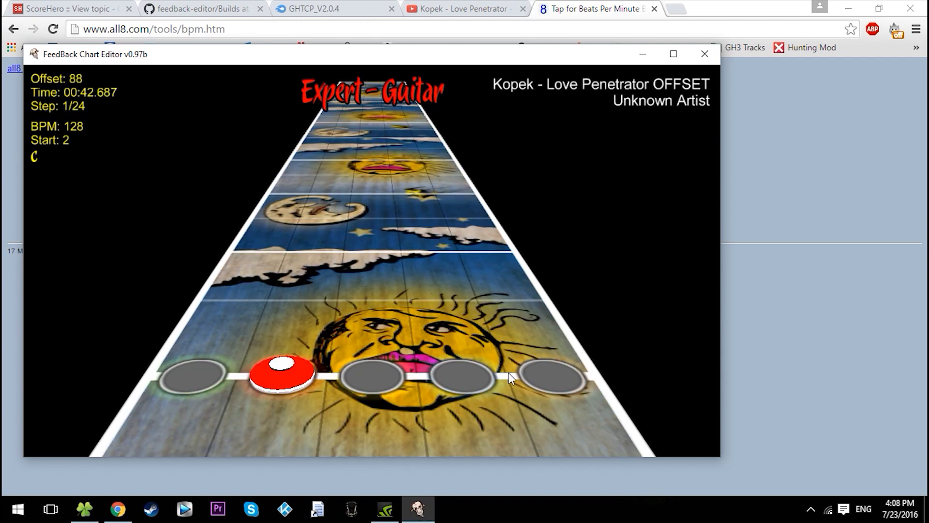
{"action": "key", "text": "Up"}
{"action": "key", "text": "Down"}
- Set the step size to 1/16, add a yellow note at offset 88.25 and compare its spacing with the red note
{"action": "key", "text": "Left"}
{"action": "key", "text": "Up"}
{"action": "key", "text": "3"}
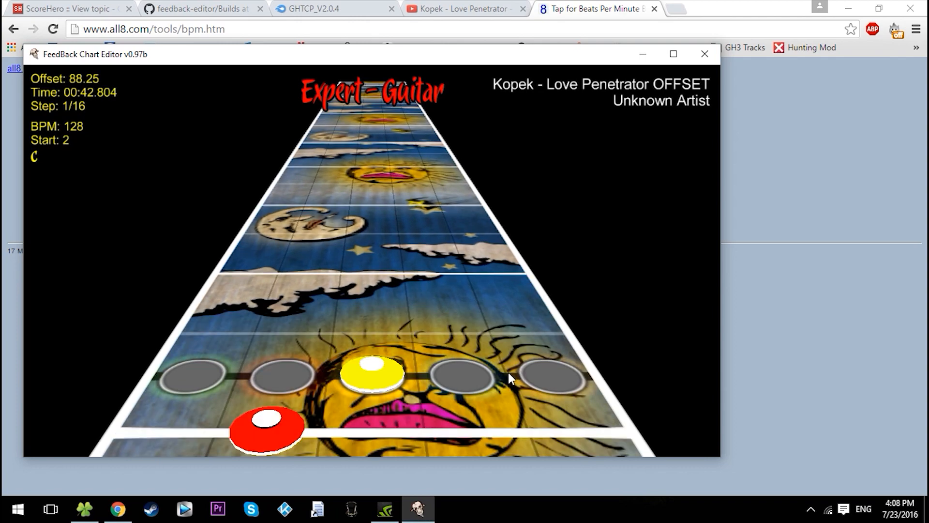
{"action": "key", "text": "Down"}
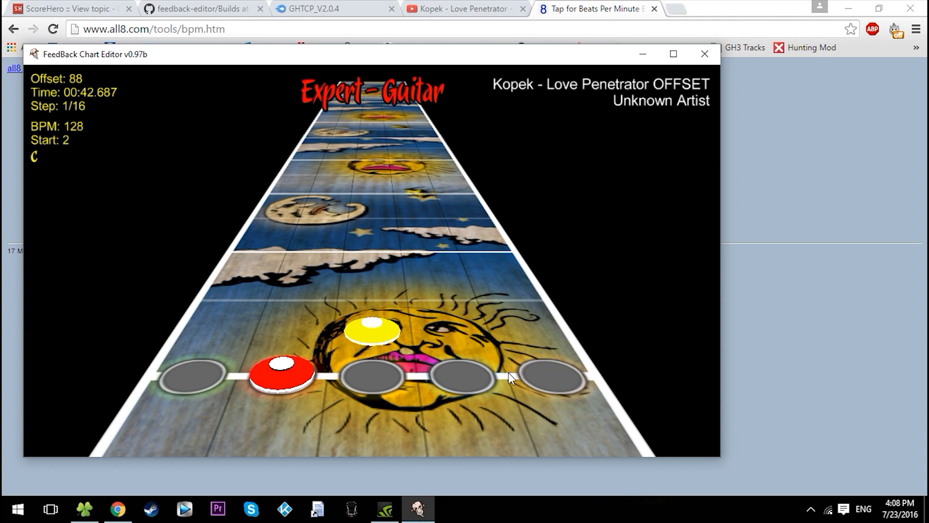
{"action": "key", "text": "Up"}
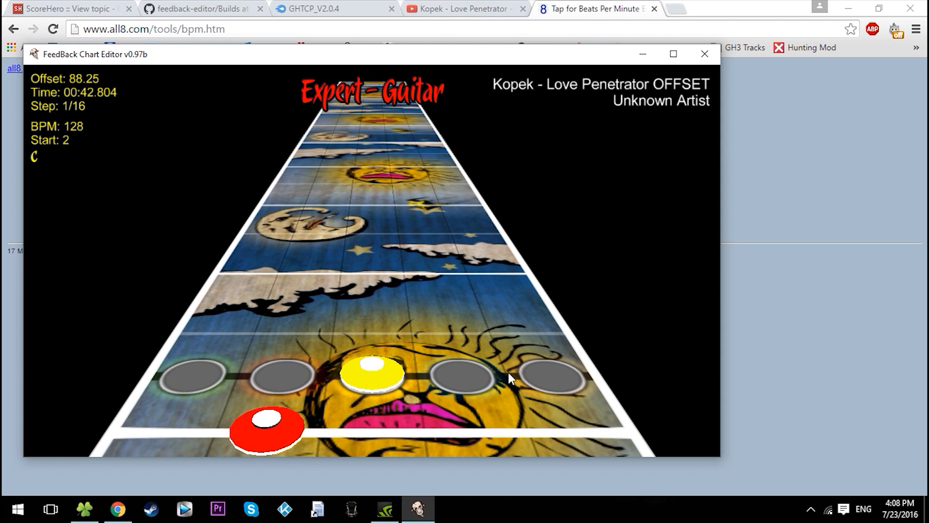
{"action": "scroll", "coordinate": [510, 378], "scroll_direction": "down", "scroll_amount": 1}
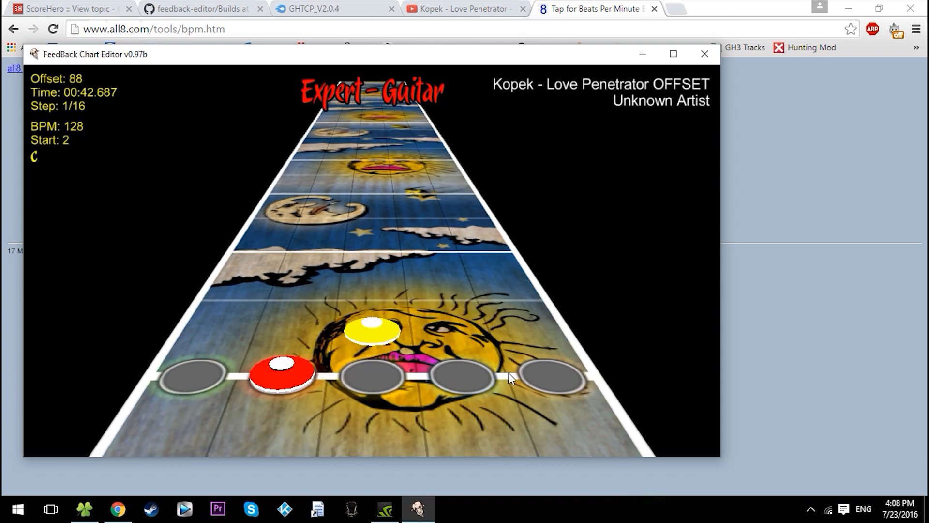
- Set the step size to 1/12, add a yellow note at offset 88.3333 and remove the yellow note at 88.25
{"action": "key", "text": "Right"}
{"action": "key", "text": "Left"}
{"action": "scroll", "coordinate": [510, 378], "scroll_direction": "up", "scroll_amount": 1}
{"action": "key", "text": "2"}
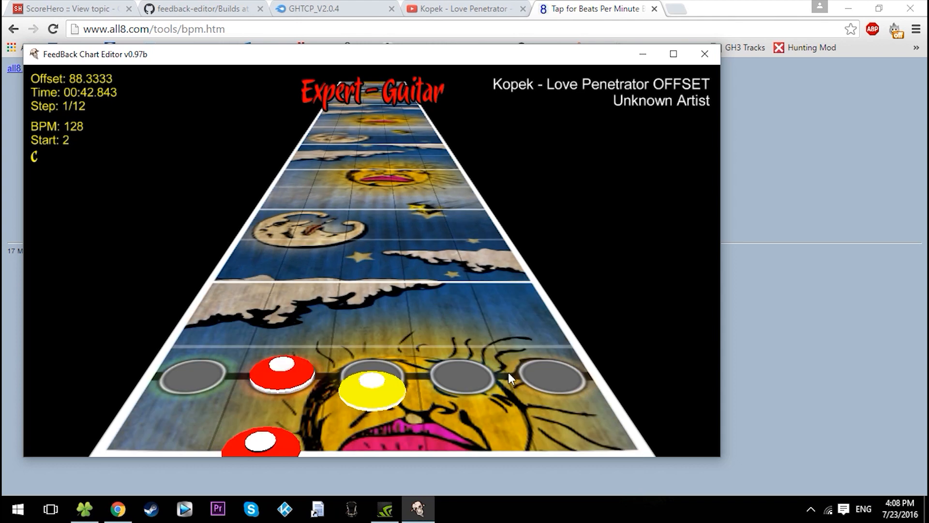
{"action": "key", "text": "2"}
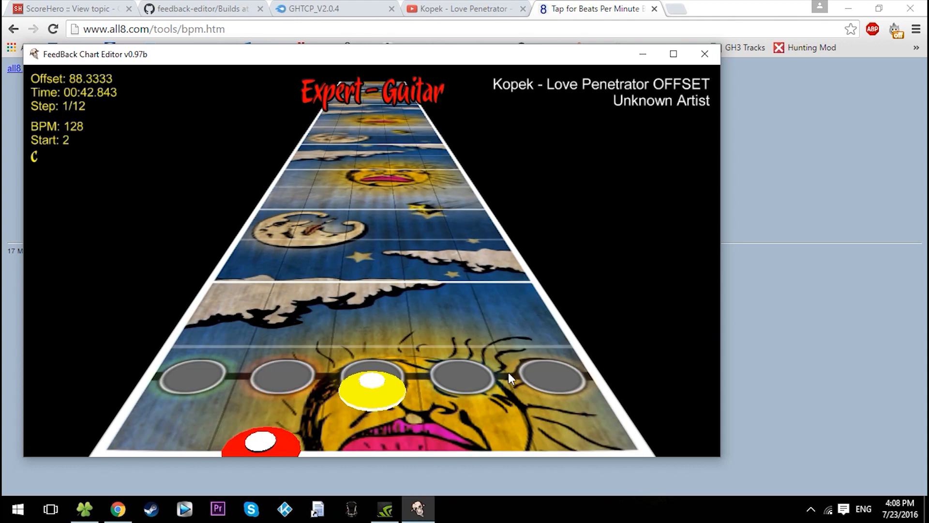
{"action": "key", "text": "3"}
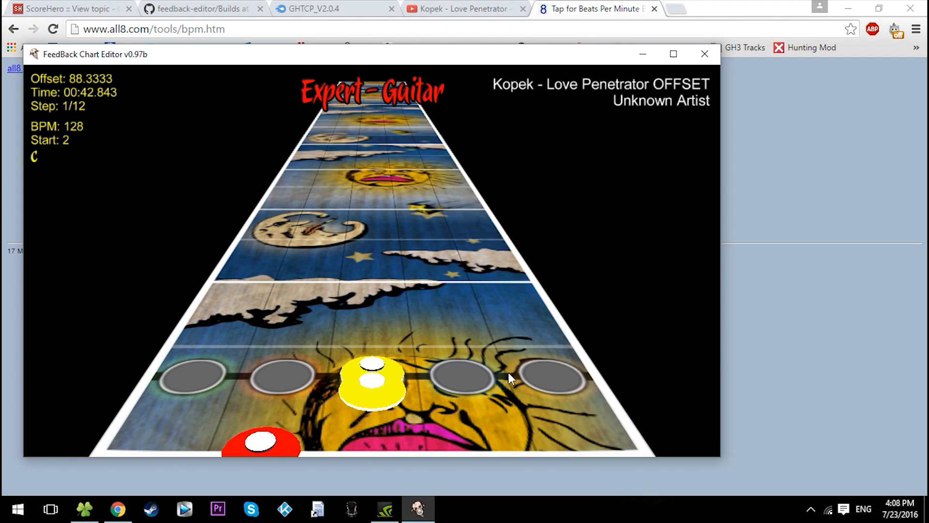
{"action": "key", "text": "Right"}
{"action": "scroll", "coordinate": [511, 379], "scroll_direction": "down", "scroll_amount": 2}
{"action": "scroll", "coordinate": [510, 378], "scroll_direction": "up", "scroll_amount": 1}
{"action": "scroll", "coordinate": [510, 378], "scroll_direction": "down", "scroll_amount": 1}
{"action": "key", "text": "Left"}
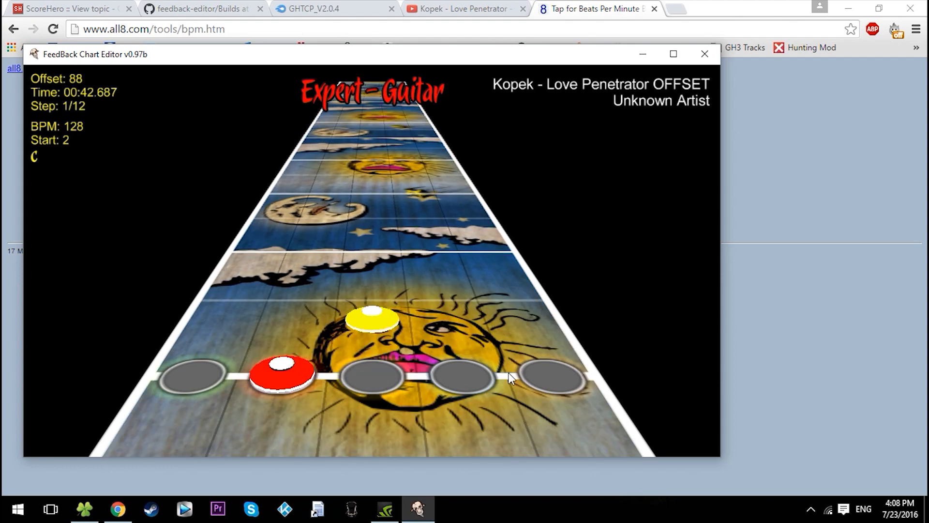
- Remove the yellow note at offset 88.3333 and set the step size to 1/8
{"action": "scroll", "coordinate": [510, 378], "scroll_direction": "up", "scroll_amount": 1}
{"action": "key", "text": "3"}
{"action": "scroll", "coordinate": [511, 378], "scroll_direction": "up", "scroll_amount": 1}
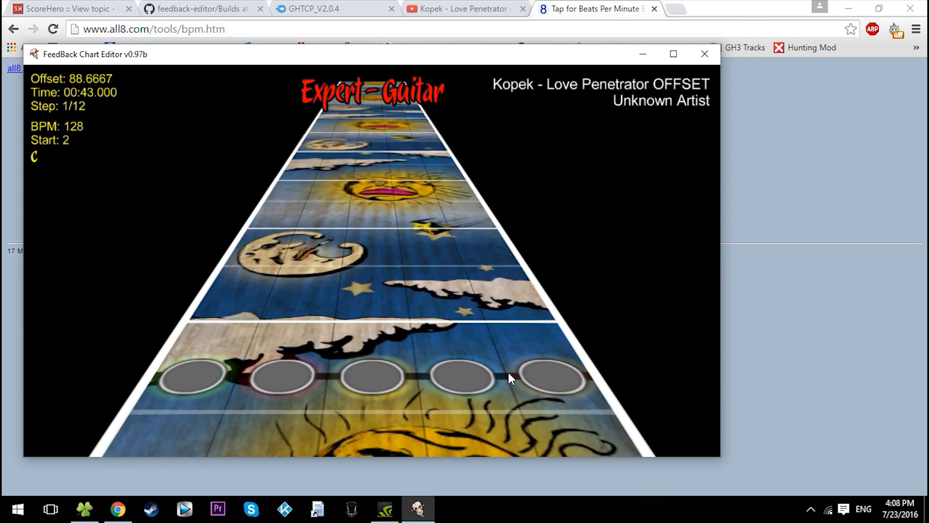
{"action": "key", "text": "3"}
{"action": "key", "text": "3"}
{"action": "scroll", "coordinate": [511, 378], "scroll_direction": "down", "scroll_amount": 1}
{"action": "scroll", "coordinate": [510, 378], "scroll_direction": "down", "scroll_amount": 1}
{"action": "key", "text": "Left"}
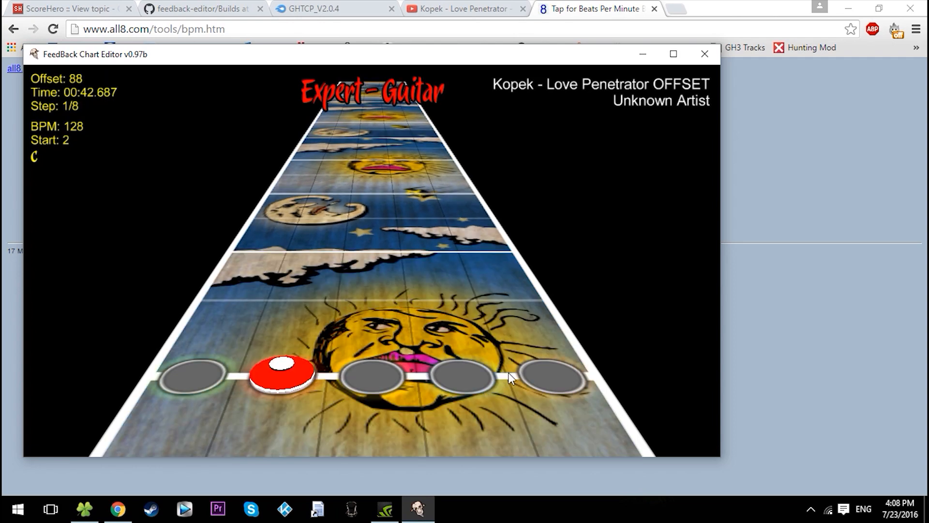
- Add a yellow note at offset 88.5, one 1/8 step after the red note
{"action": "scroll", "coordinate": [510, 378], "scroll_direction": "up", "scroll_amount": 1}
{"action": "key", "text": "3"}
{"action": "scroll", "coordinate": [510, 379], "scroll_direction": "down", "scroll_amount": 1}
{"action": "key", "text": "2"}
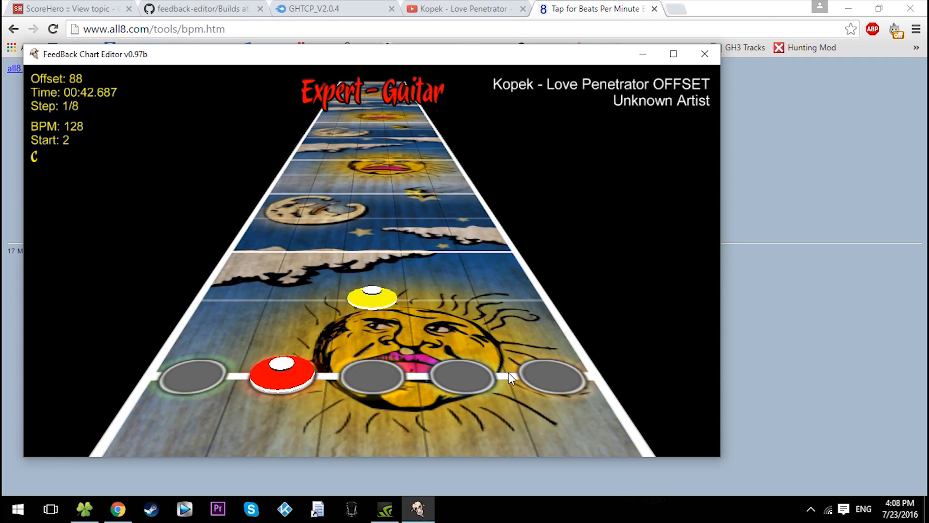
{"action": "scroll", "coordinate": [510, 379], "scroll_direction": "up", "scroll_amount": 1}
{"action": "scroll", "coordinate": [511, 378], "scroll_direction": "down", "scroll_amount": 1}
- Set the step size to 1/24 and add a yellow note at offset 88.1667 and a blue note at 88.3333
{"action": "key", "text": "Right"}
{"action": "key", "text": "Right"}
{"action": "key", "text": "Right"}
{"action": "scroll", "coordinate": [511, 379], "scroll_direction": "up", "scroll_amount": 1}
{"action": "key", "text": "3"}
{"action": "scroll", "coordinate": [510, 378], "scroll_direction": "up", "scroll_amount": 1}
{"action": "key", "text": "4"}
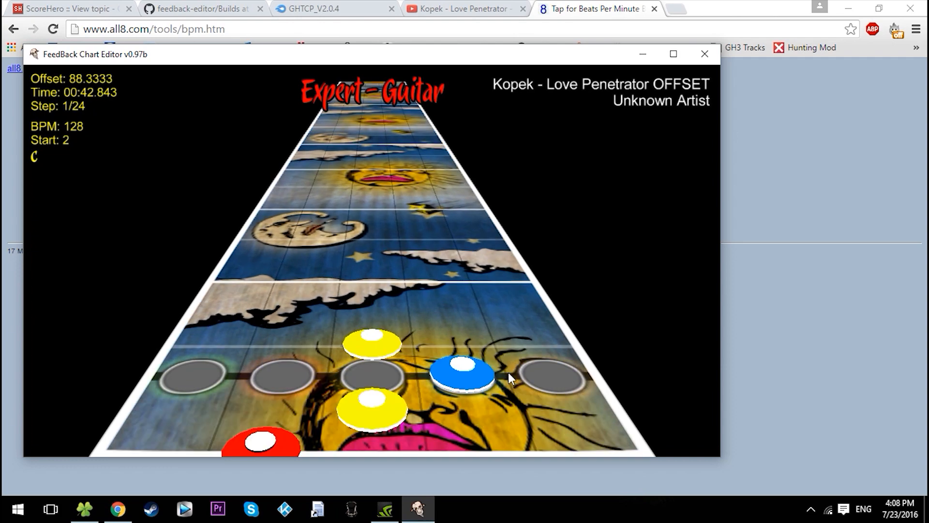
- Replace the yellow note at offset 88.5 with an orange note
{"action": "scroll", "coordinate": [511, 379], "scroll_direction": "up", "scroll_amount": 1}
{"action": "key", "text": "5"}
{"action": "key", "text": "4"}
{"action": "key", "text": "4"}
{"action": "key", "text": "3"}
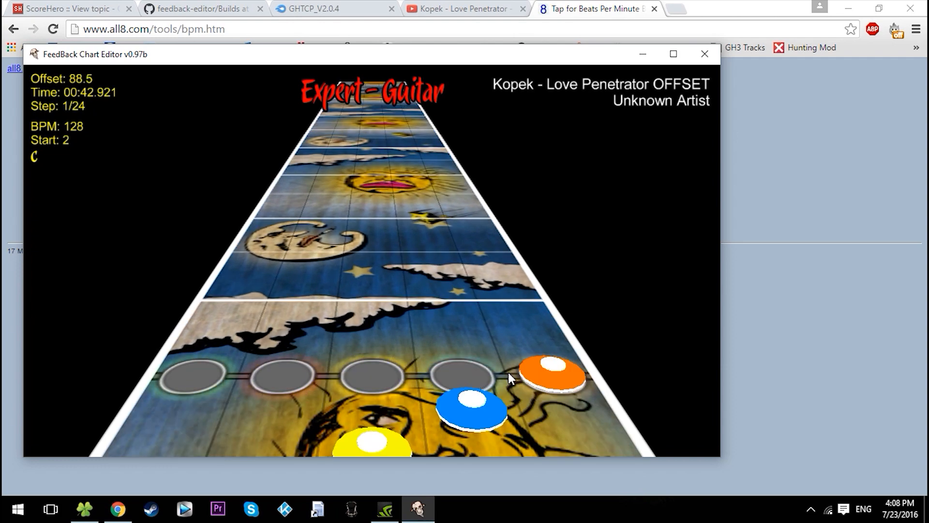
- Complete the descending run in 1/24 steps with blue, yellow and red notes ending at offset 89, and review it
{"action": "scroll", "coordinate": [511, 378], "scroll_direction": "up", "scroll_amount": 1}
{"action": "key", "text": "4"}
{"action": "scroll", "coordinate": [510, 379], "scroll_direction": "up", "scroll_amount": 1}
{"action": "key", "text": "3"}
{"action": "scroll", "coordinate": [511, 379], "scroll_direction": "up", "scroll_amount": 1}
{"action": "key", "text": "2"}
{"action": "scroll", "coordinate": [510, 379], "scroll_direction": "down", "scroll_amount": 7}
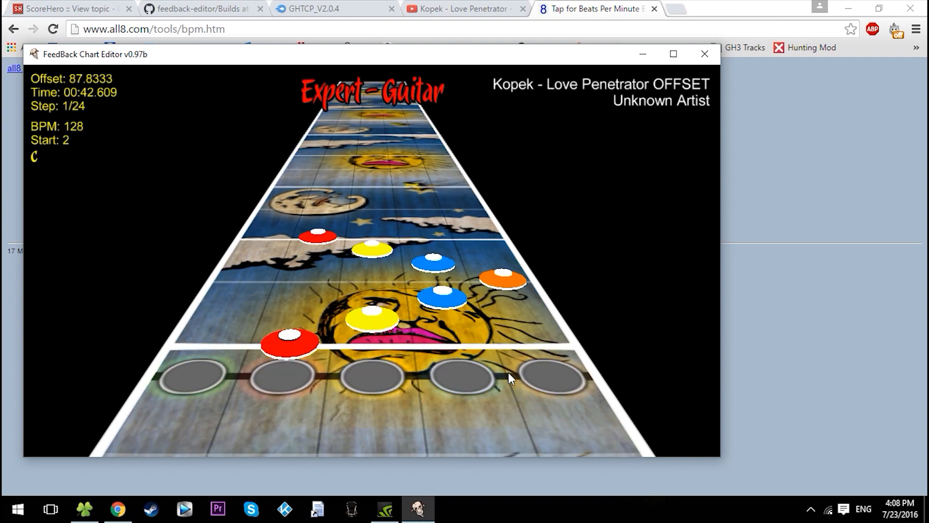
{"action": "scroll", "coordinate": [511, 379], "scroll_direction": "up", "scroll_amount": 7}
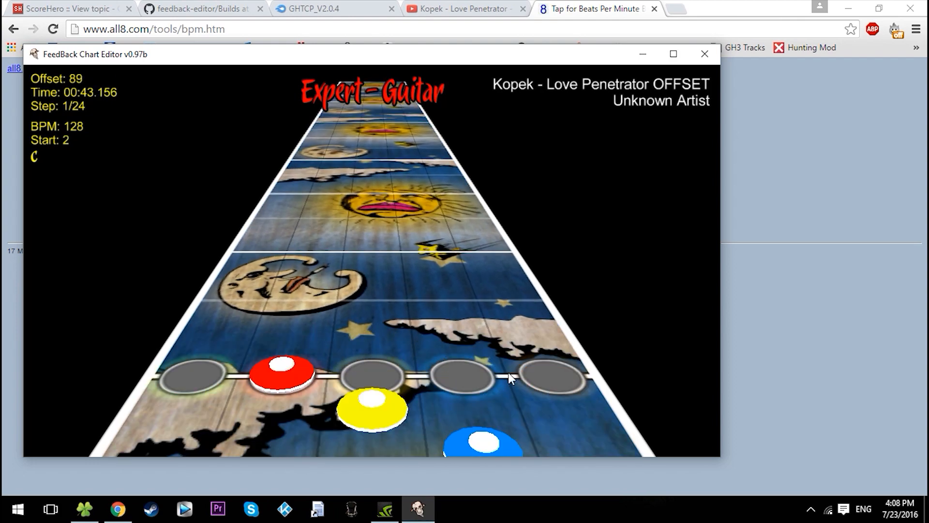
- Add a yellow note at offset 89.5 after the run and set the step size to 1/12
{"action": "key", "text": "Right"}
{"action": "key", "text": "Right"}
{"action": "key", "text": "Left"}
{"action": "key", "text": "Left"}
{"action": "key", "text": "Left"}
{"action": "scroll", "coordinate": [511, 379], "scroll_direction": "up", "scroll_amount": 2}
{"action": "key", "text": "3"}
{"action": "key", "text": "Left"}
- Go back before offset 88, set the step size to 1/8 and play the run of single notes
{"action": "scroll", "coordinate": [511, 379], "scroll_direction": "down", "scroll_amount": 6}
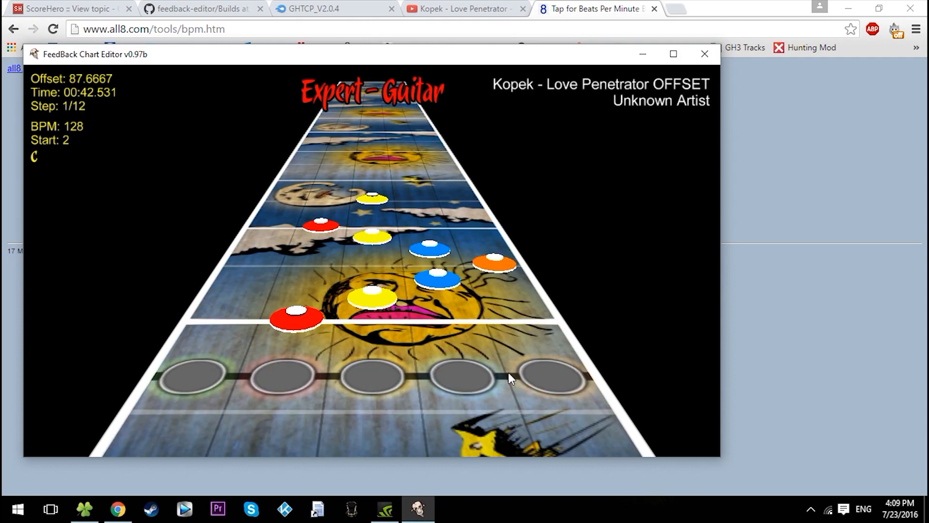
{"action": "key", "text": "Left"}
{"action": "key", "text": "space"}
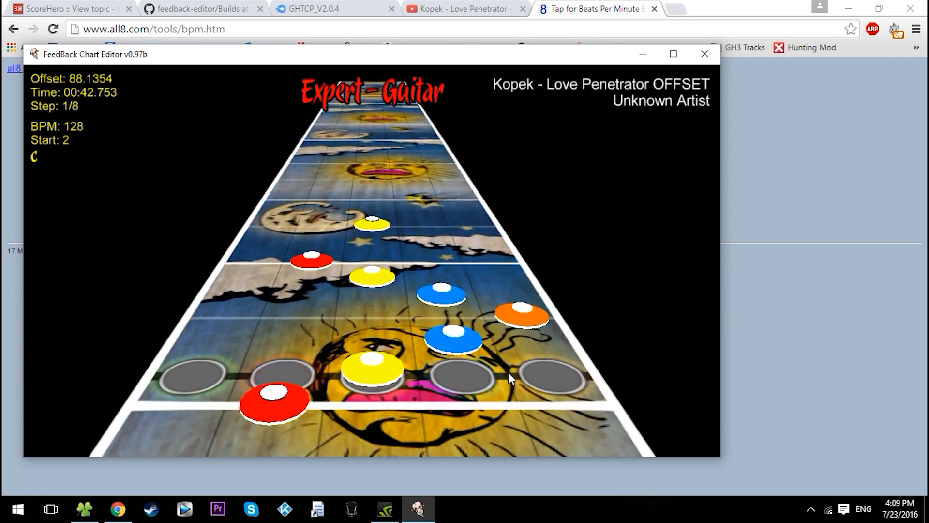
- Stop playback, return to the red note at offset 88 and set the step size to 1/4
{"action": "key", "text": "space"}
{"action": "scroll", "coordinate": [510, 379], "scroll_direction": "down", "scroll_amount": 3}
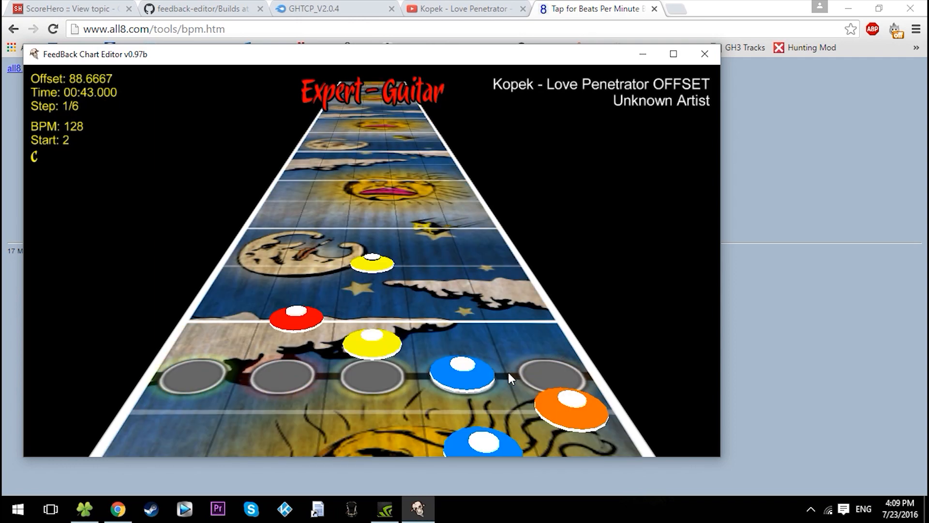
{"action": "key", "text": "Left"}
{"action": "scroll", "coordinate": [511, 379], "scroll_direction": "down", "scroll_amount": 2}
{"action": "scroll", "coordinate": [511, 378], "scroll_direction": "up", "scroll_amount": 1}
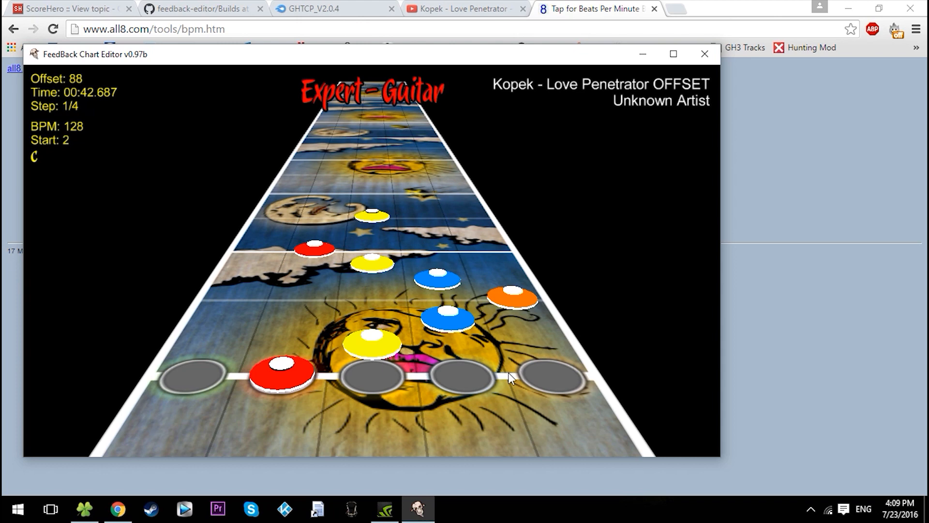
- Load the finished chart Kopek - Love Penetrator OFFSET.chart from the songs folder
{"action": "key", "text": "Escape"}
{"action": "key", "text": "Down"}
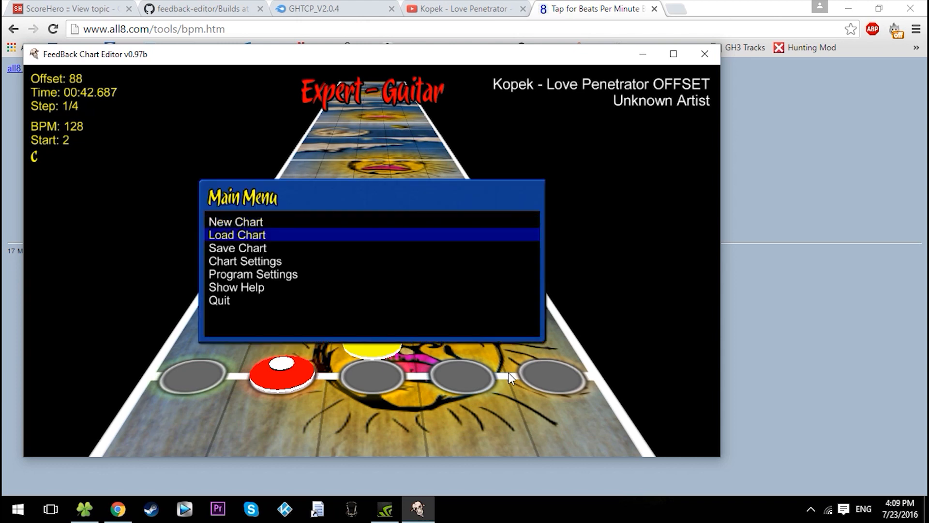
{"action": "key", "text": "Return"}
{"action": "key", "text": "Down"}
{"action": "key", "text": "Down"}
{"action": "key", "text": "Down"}
{"action": "key", "text": "Down"}
{"action": "key", "text": "Down"}
{"action": "key", "text": "Down"}
{"action": "key", "text": "Down"}
{"action": "key", "text": "Down"}
{"action": "key", "text": "Down"}
{"action": "key", "text": "Down"}
{"action": "key", "text": "Down"}
{"action": "key", "text": "Down"}
{"action": "key", "text": "Down"}
{"action": "key", "text": "Down"}
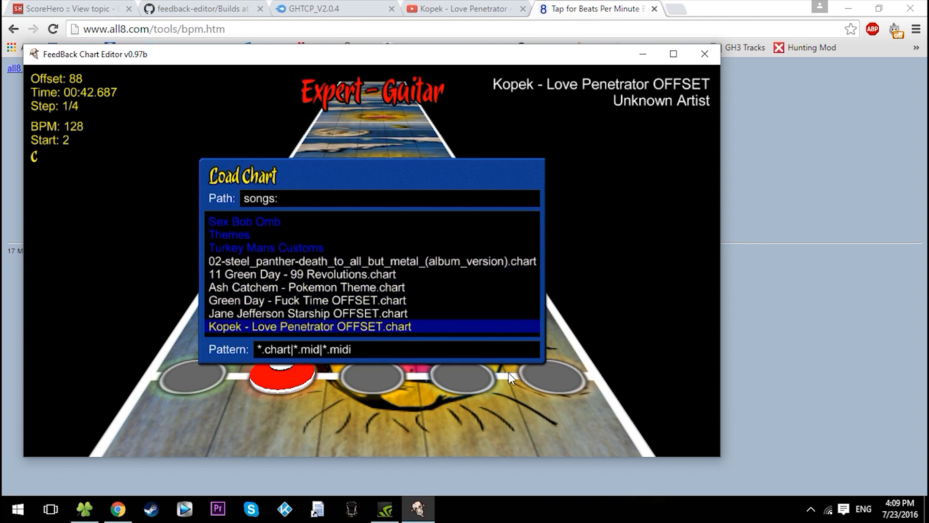
{"action": "key", "text": "Down"}
{"action": "key", "text": "Up"}
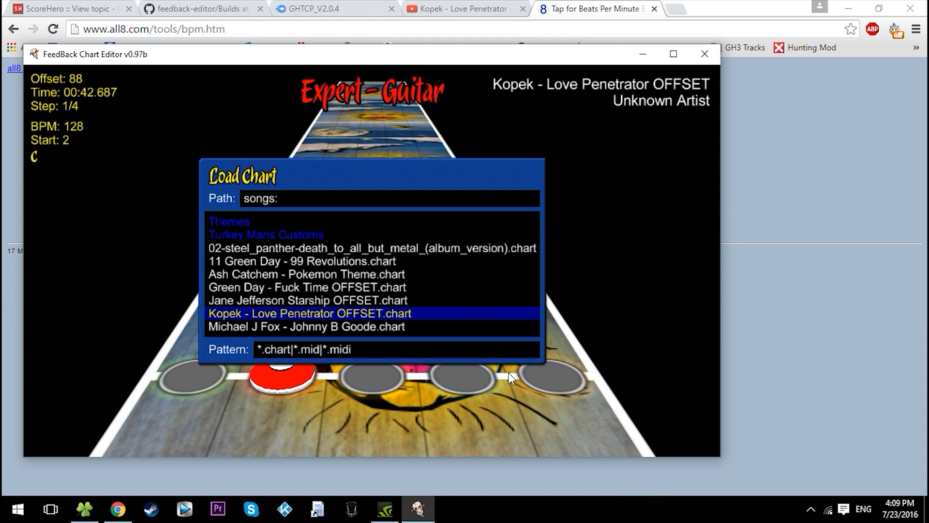
{"action": "key", "text": "Return"}
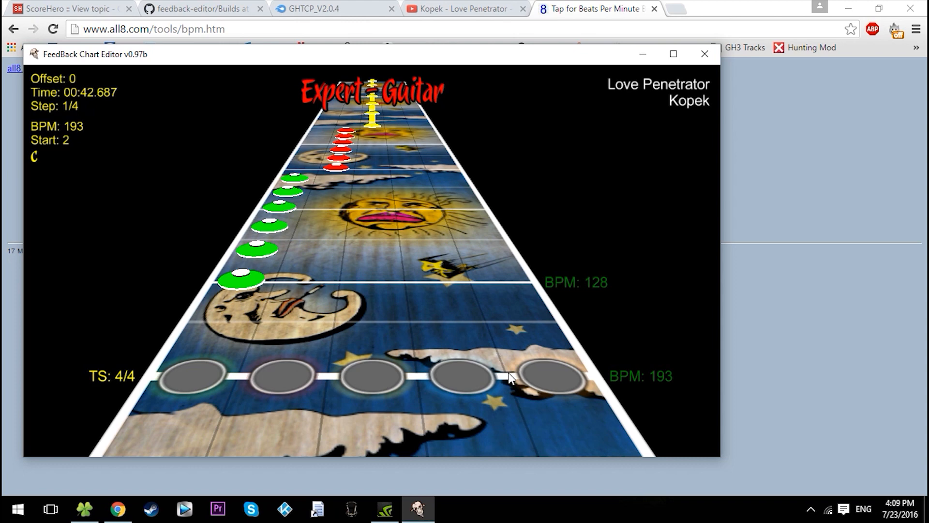
- Play the loaded chart from its beginning to about offset 25, stop playback and return to offset 0
{"action": "key", "text": "Up"}
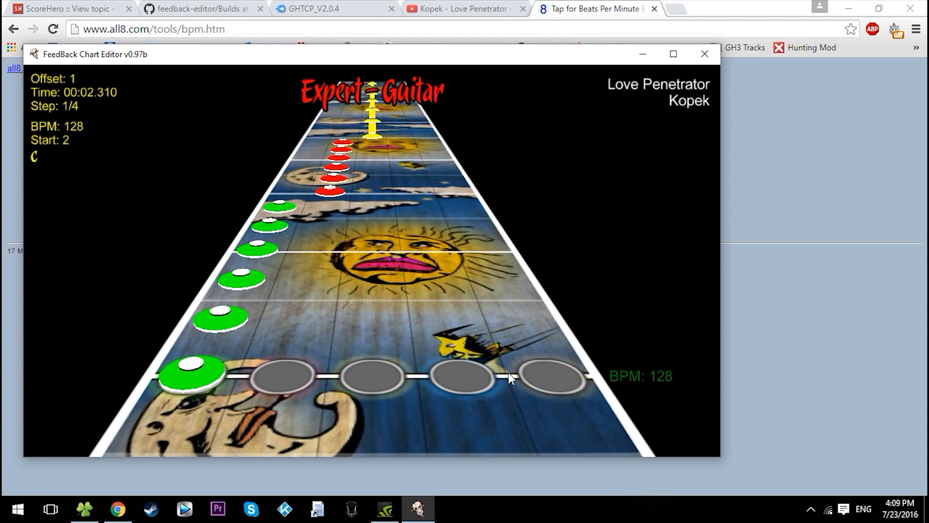
{"action": "key", "text": "Down"}
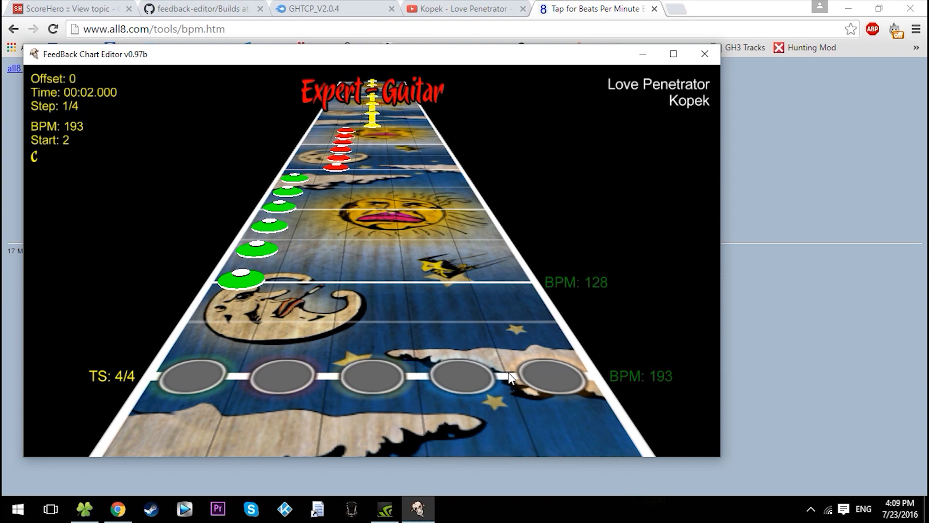
{"action": "key", "text": "space"}
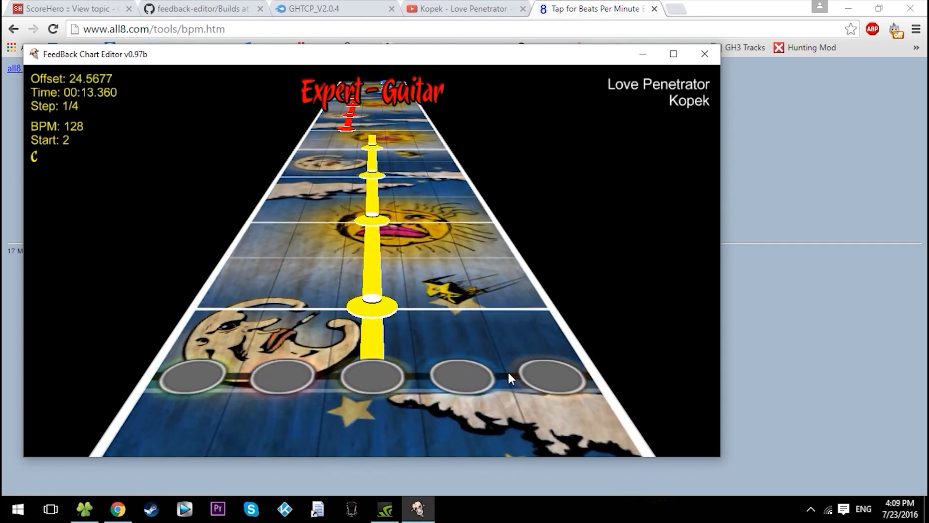
{"action": "key", "text": "space"}
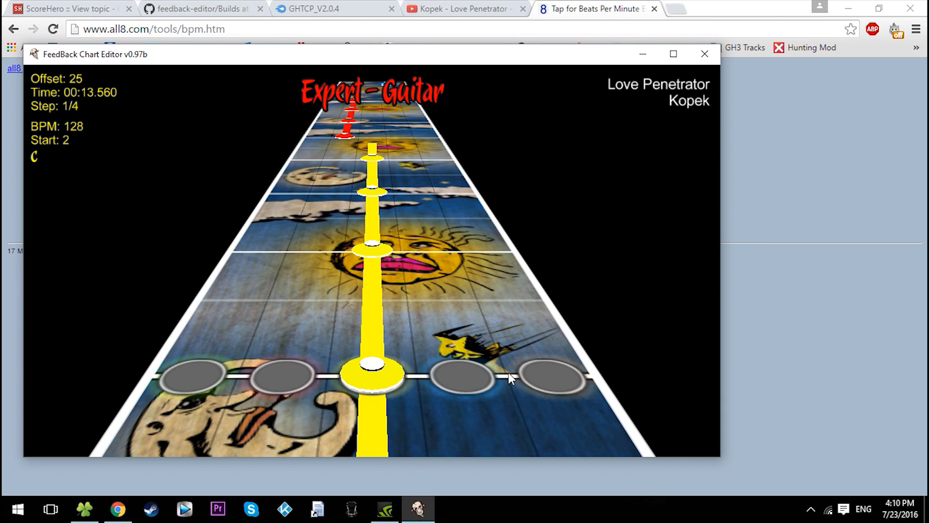
{"action": "key", "text": "Home"}
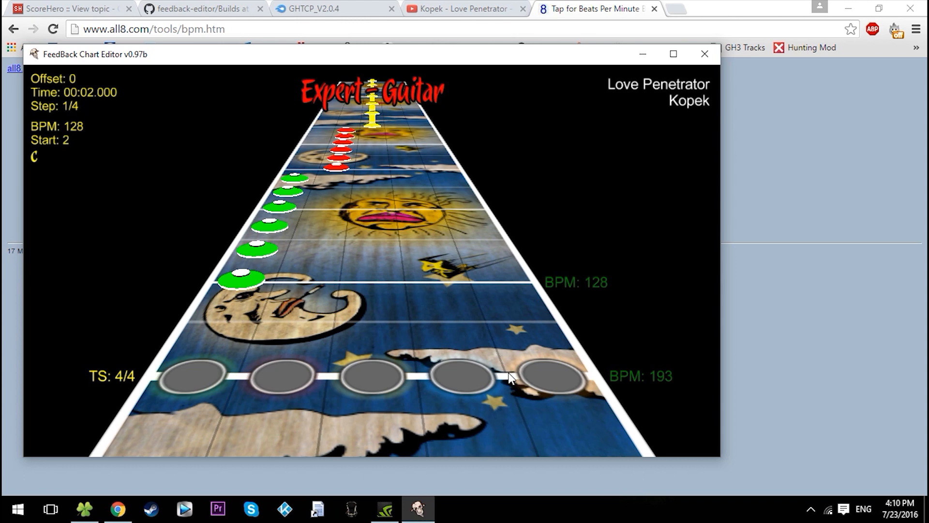
- Set the step size to 1/8 and move to the first green note at offset 1
{"action": "key", "text": "Right"}
{"action": "key", "text": "Right"}
{"action": "key", "text": "Left"}
{"action": "scroll", "coordinate": [510, 378], "scroll_direction": "up", "scroll_amount": 2}
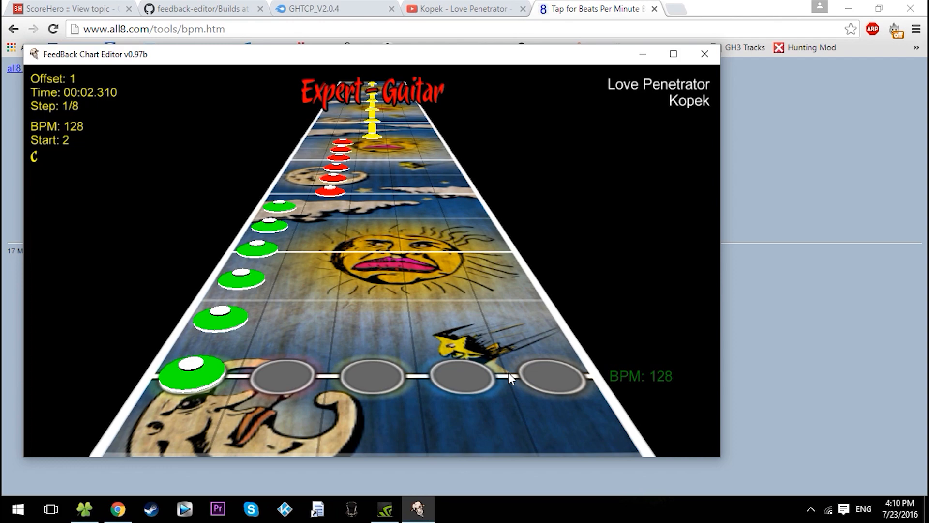
- Try a star power phrase from offset 1 to offset 13, go back to its start and remove it
{"action": "scroll", "coordinate": [510, 378], "scroll_direction": "up", "scroll_amount": 11}
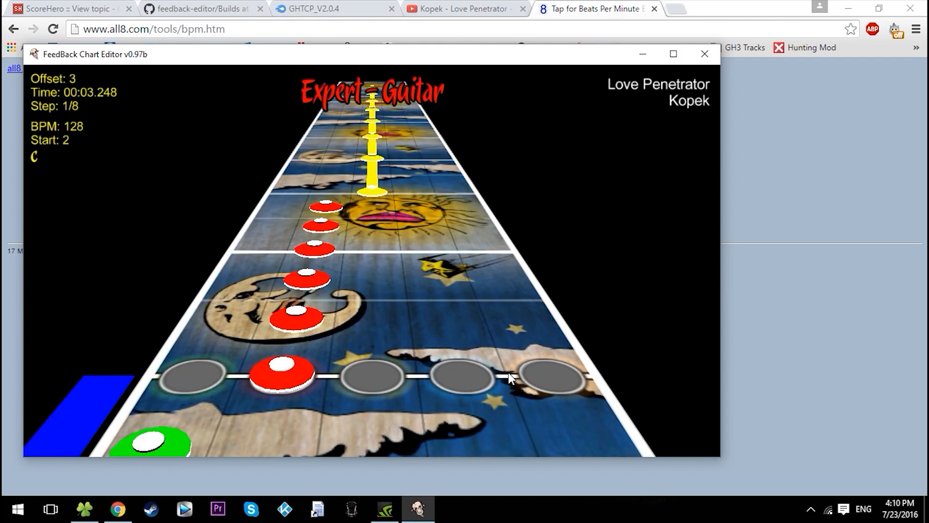
{"action": "scroll", "coordinate": [509, 378], "scroll_direction": "up", "scroll_amount": 13}
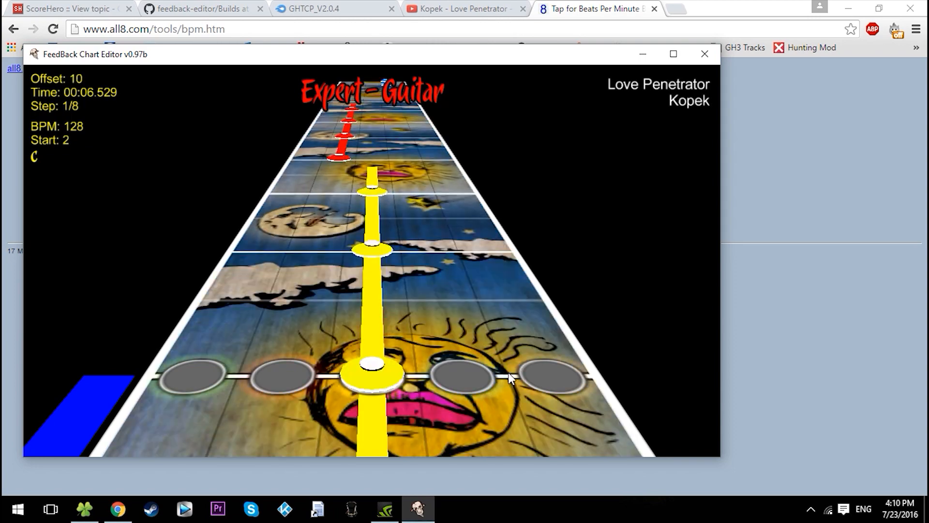
{"action": "scroll", "coordinate": [510, 377], "scroll_direction": "down", "scroll_amount": 15}
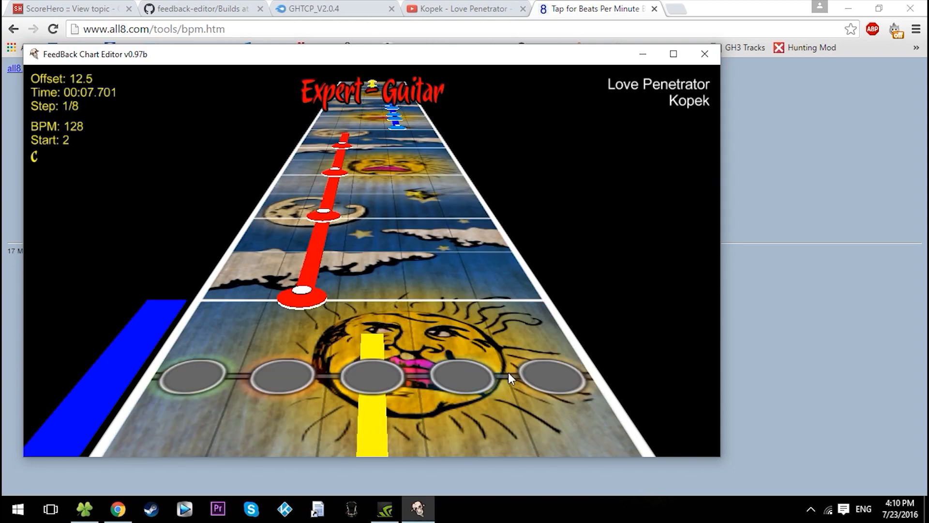
{"action": "scroll", "coordinate": [510, 378], "scroll_direction": "down", "scroll_amount": 9}
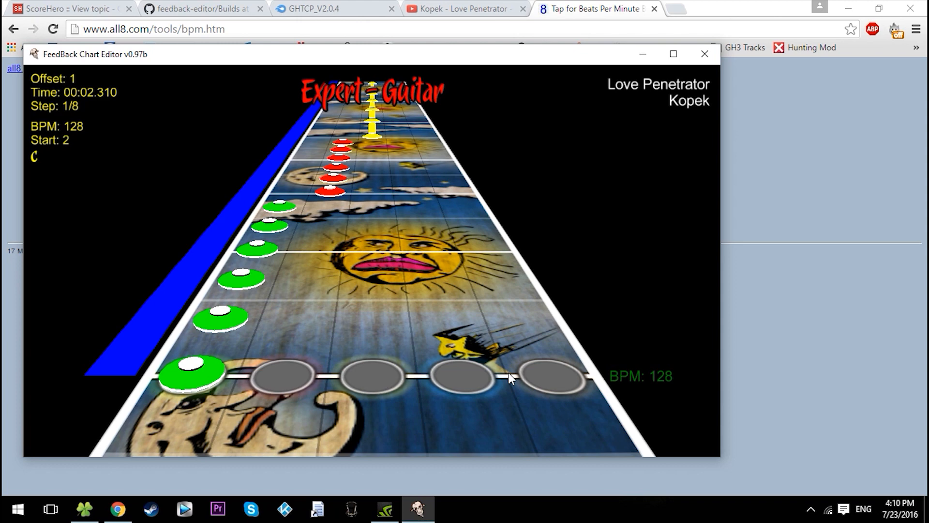
{"action": "key", "text": "9"}
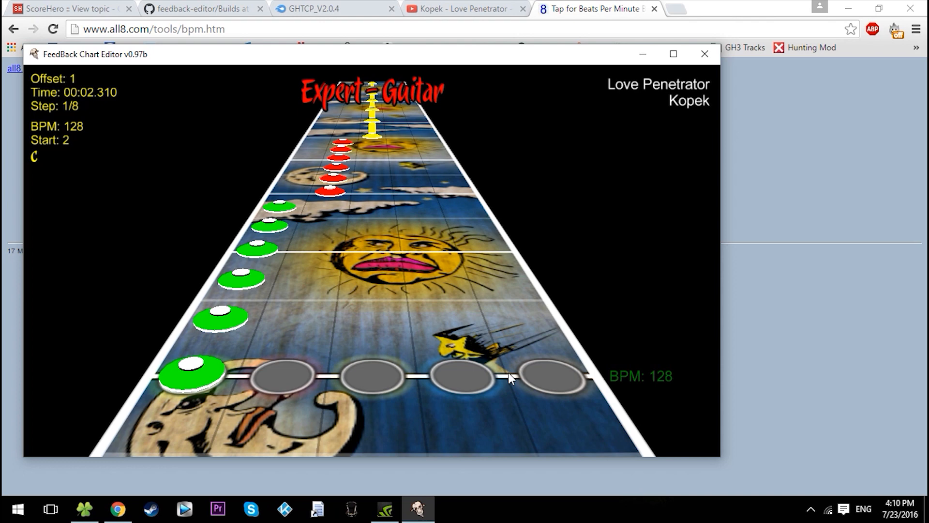
- Play on to offset 37 and mark a star power phrase from there to offset 53
{"action": "key", "text": "space"}
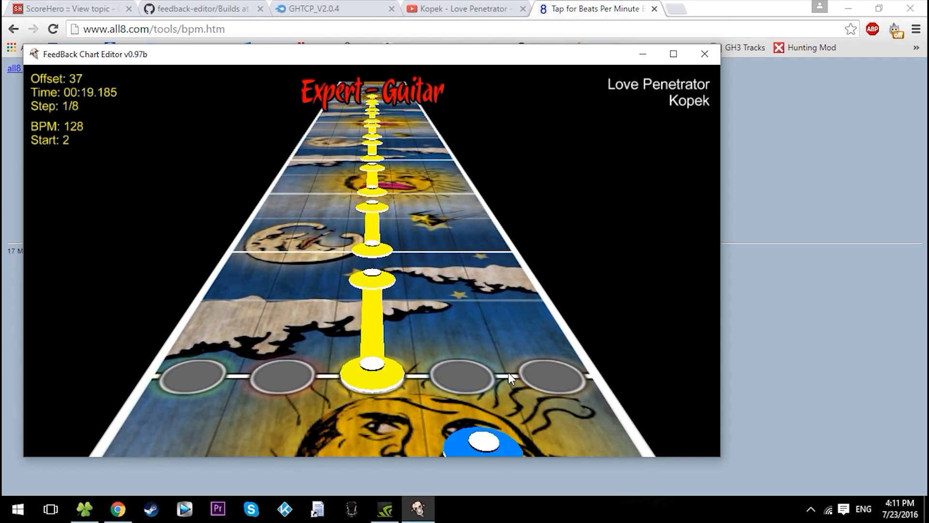
{"action": "key", "text": "shift+Up"}
{"action": "key", "text": "shift+Up"}
{"action": "key", "text": "shift+Up"}
{"action": "key", "text": "shift+Up"}
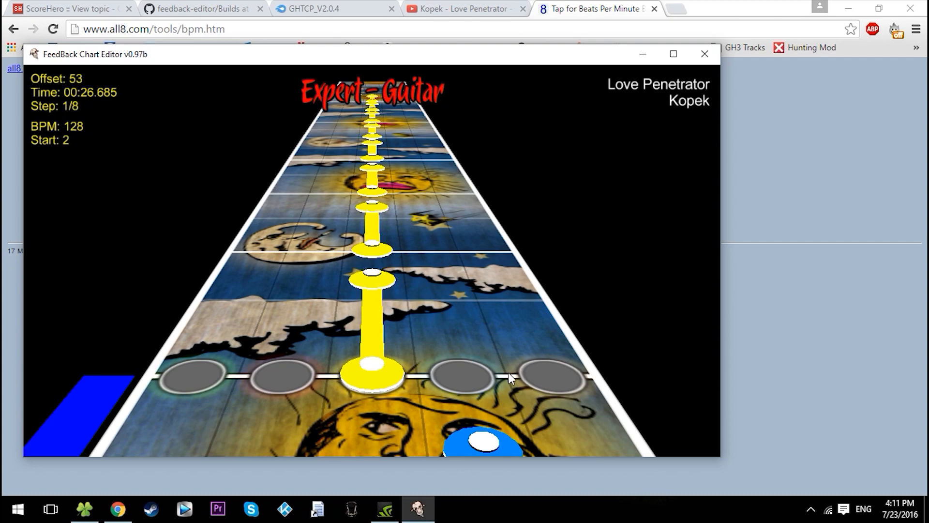
- Mark a star power phrase ending at offset 77 and another over the chords from offset 117 to 133
{"action": "key", "text": "space"}
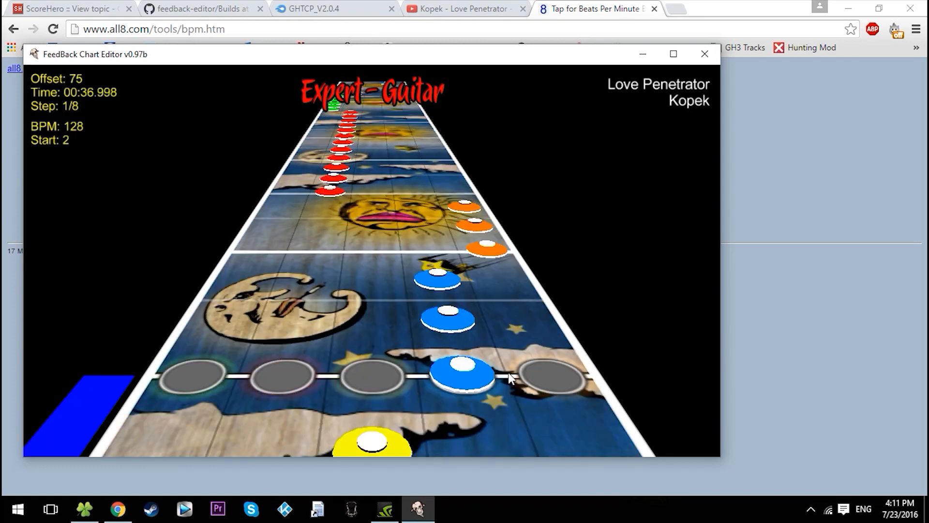
{"action": "scroll", "coordinate": [511, 379], "scroll_direction": "up", "scroll_amount": 6}
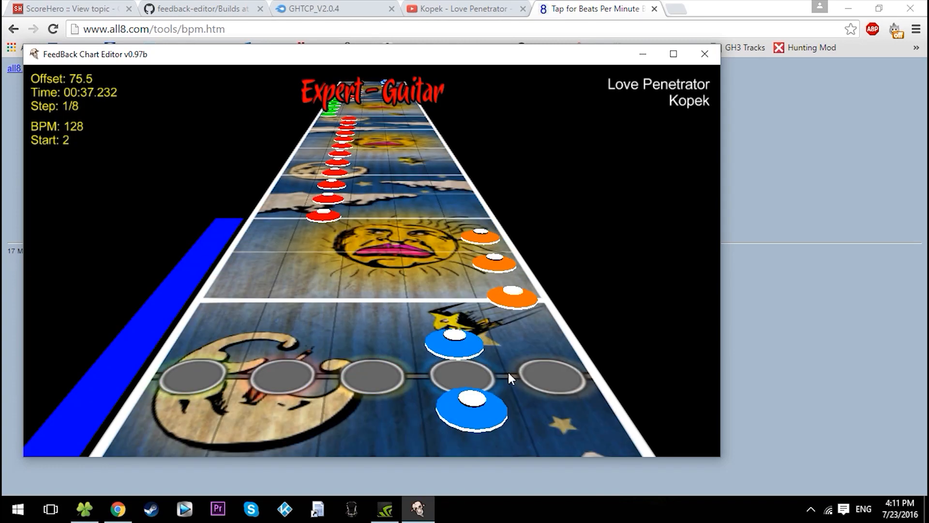
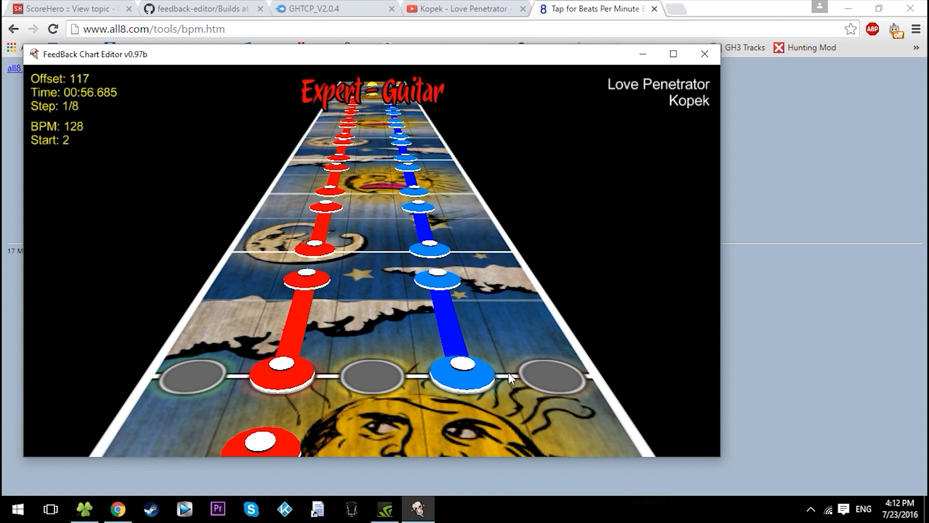
{"action": "key", "text": "Up"}
{"action": "key", "text": "Up"}
{"action": "key", "text": "Up"}
{"action": "key", "text": "Up"}
{"action": "key", "text": "Up"}
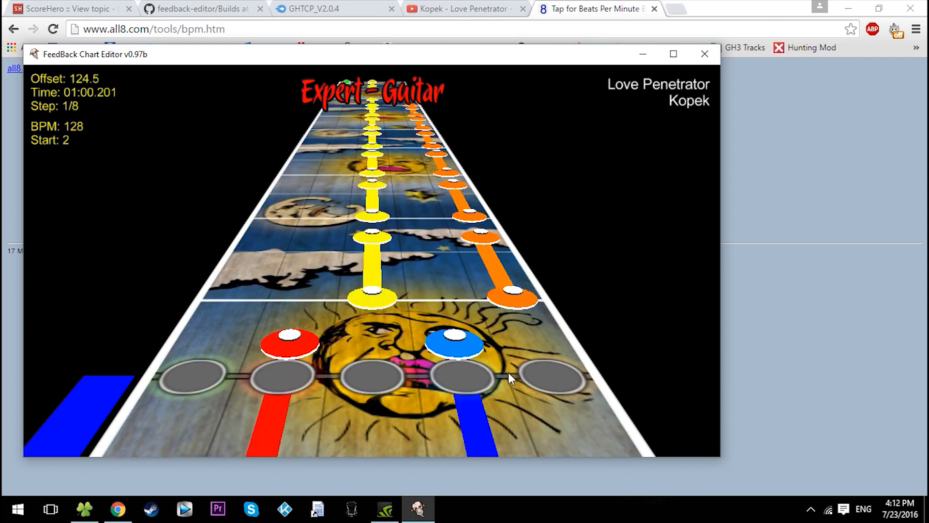
{"action": "key", "text": "Up"}
{"action": "key", "text": "Up"}
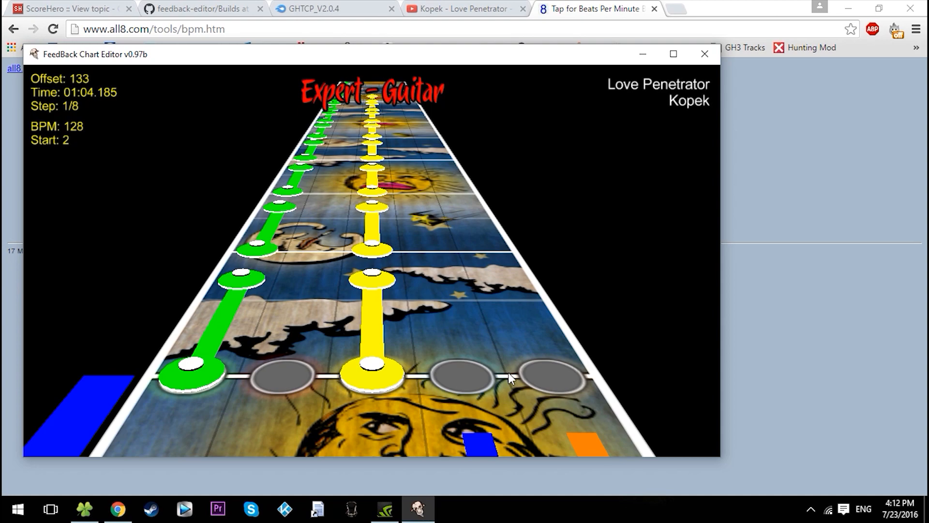
- Play on from offset 133, move ahead to the red note at offset 217 and set the step size to 1/8
{"action": "key", "text": "space"}
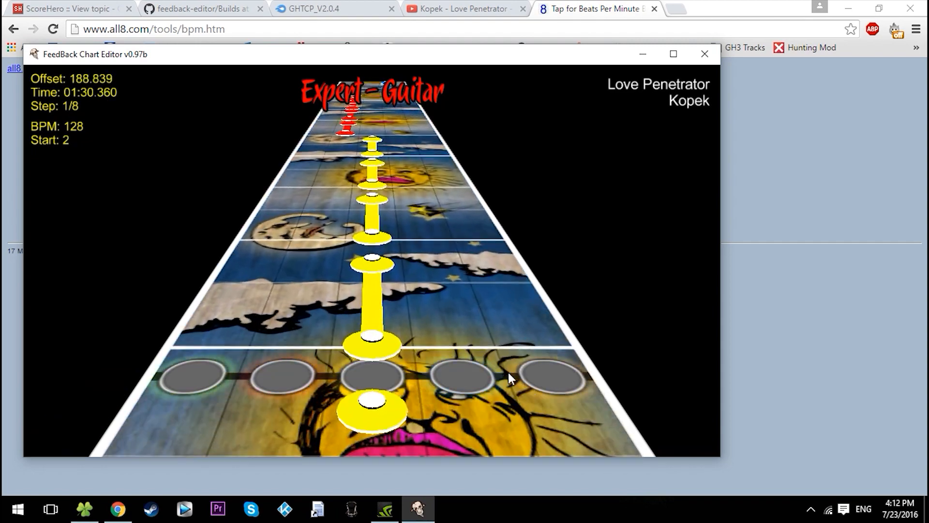
{"action": "key", "text": "Up"}
{"action": "key", "text": "Up"}
{"action": "key", "text": "Up"}
{"action": "key", "text": "Up"}
{"action": "key", "text": "Up"}
{"action": "key", "text": "Up"}
{"action": "key", "text": "Left"}
{"action": "key", "text": "Left"}
{"action": "key", "text": "Left"}
{"action": "key", "text": "Up"}
{"action": "key", "text": "Up"}
{"action": "key", "text": "Up"}
{"action": "key", "text": "Up"}
{"action": "key", "text": "Up"}
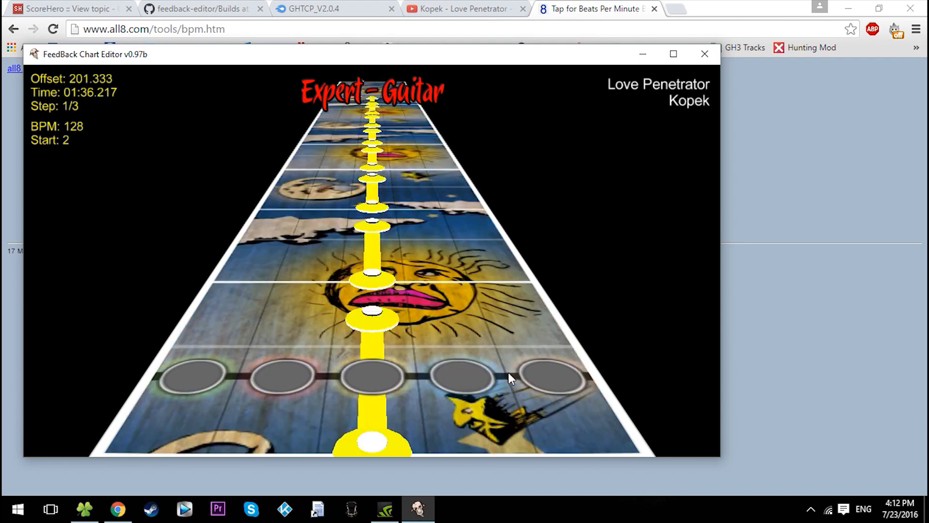
{"action": "key", "text": "Up"}
{"action": "key", "text": "Up"}
{"action": "key", "text": "Up"}
{"action": "key", "text": "Up"}
{"action": "key", "text": "Up"}
{"action": "key", "text": "Right"}
{"action": "key", "text": "Right"}
{"action": "key", "text": "Down"}
{"action": "key", "text": "Down"}
{"action": "key", "text": "Down"}
{"action": "key", "text": "Down"}
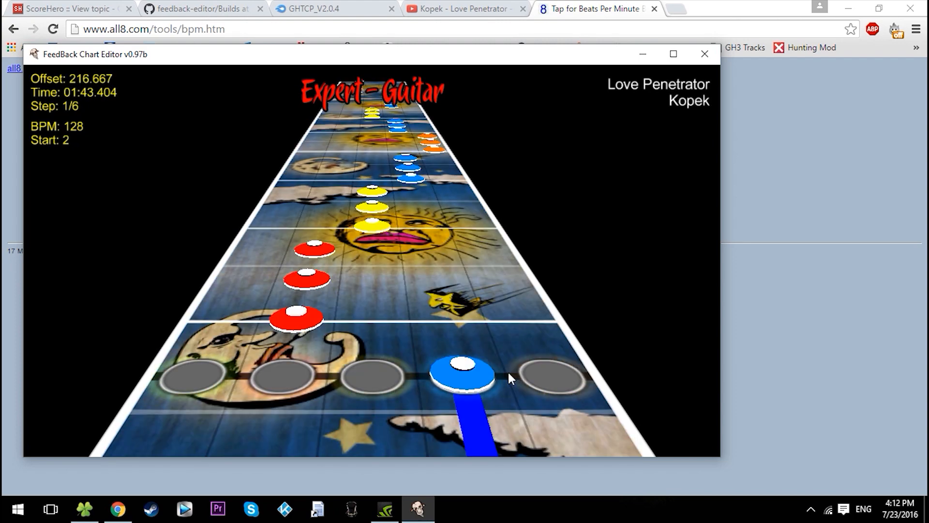
{"action": "key", "text": "Right"}
{"action": "key", "text": "Up"}
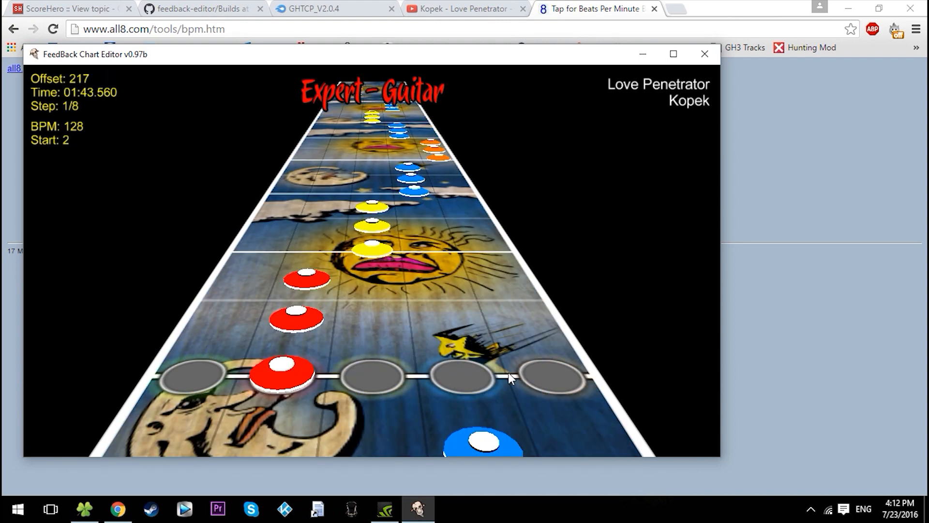
- Mark a star power phrase over the single-note run from offset 217 through offset 230
{"action": "key", "text": "Up"}
{"action": "key", "text": "Up"}
{"action": "key", "text": "Up"}
{"action": "key", "text": "Up"}
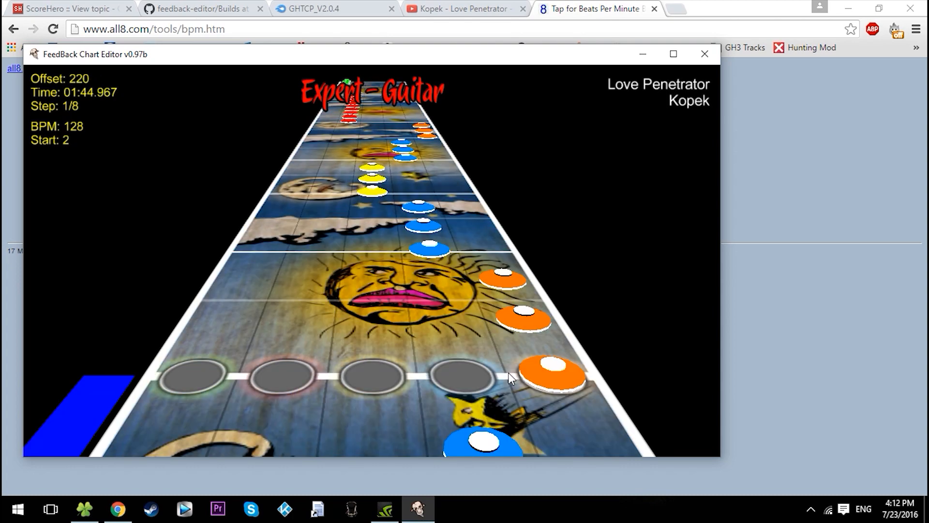
{"action": "key", "text": "Up"}
{"action": "key", "text": "Up"}
{"action": "key", "text": "Up"}
{"action": "key", "text": "Up"}
{"action": "key", "text": "Up"}
{"action": "key", "text": "Up"}
{"action": "key", "text": "Up"}
{"action": "key", "text": "Up"}
{"action": "key", "text": "Up"}
{"action": "key", "text": "Up"}
{"action": "key", "text": "Up"}
{"action": "key", "text": "Up"}
{"action": "key", "text": "Up"}
{"action": "key", "text": "Up"}
{"action": "key", "text": "Up"}
{"action": "key", "text": "Up"}
{"action": "key", "text": "Up"}
{"action": "key", "text": "Up"}
{"action": "key", "text": "Up"}
{"action": "key", "text": "Up"}
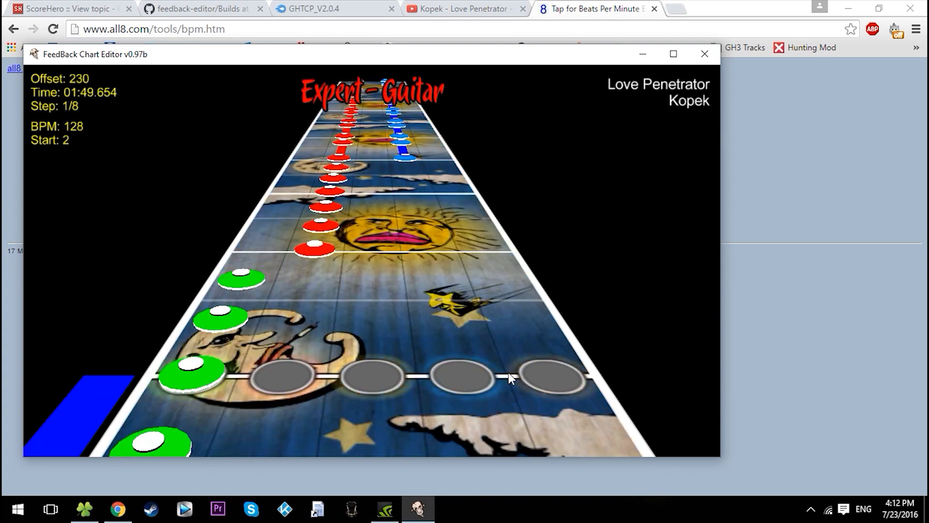
- Move ahead through the chord sections to the green and yellow chord at offset 251 and set the step size to 1/4
{"action": "key", "text": "Up"}
{"action": "key", "text": "Up"}
{"action": "key", "text": "Up"}
{"action": "key", "text": "Up"}
{"action": "key", "text": "Up"}
{"action": "key", "text": "Up"}
{"action": "key", "text": "Up"}
{"action": "key", "text": "Up"}
{"action": "key", "text": "Up"}
{"action": "key", "text": "Up"}
{"action": "key", "text": "Up"}
{"action": "key", "text": "Up"}
{"action": "key", "text": "Up"}
{"action": "key", "text": "Up"}
{"action": "key", "text": "Up"}
{"action": "key", "text": "Up"}
{"action": "key", "text": "Up"}
{"action": "key", "text": "Up"}
{"action": "key", "text": "Up"}
{"action": "key", "text": "Up"}
{"action": "key", "text": "Up"}
{"action": "key", "text": "Up"}
{"action": "key", "text": "Up"}
{"action": "key", "text": "Up"}
{"action": "key", "text": "Up"}
{"action": "key", "text": "Up"}
{"action": "key", "text": "Up"}
{"action": "key", "text": "Up"}
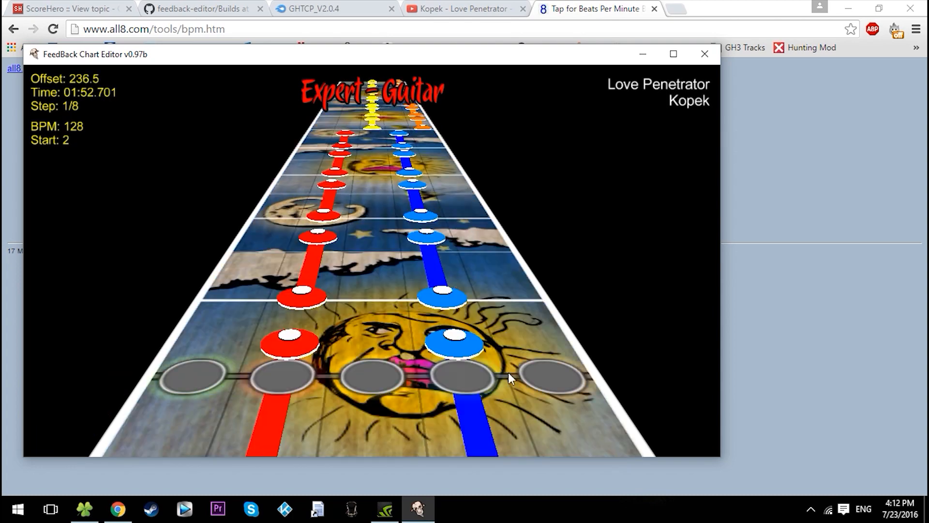
{"action": "key", "text": "Right"}
{"action": "key", "text": "Up"}
{"action": "key", "text": "Up"}
{"action": "key", "text": "Up"}
{"action": "key", "text": "Up"}
{"action": "key", "text": "Up"}
{"action": "key", "text": "Up"}
{"action": "key", "text": "Up"}
{"action": "key", "text": "Up"}
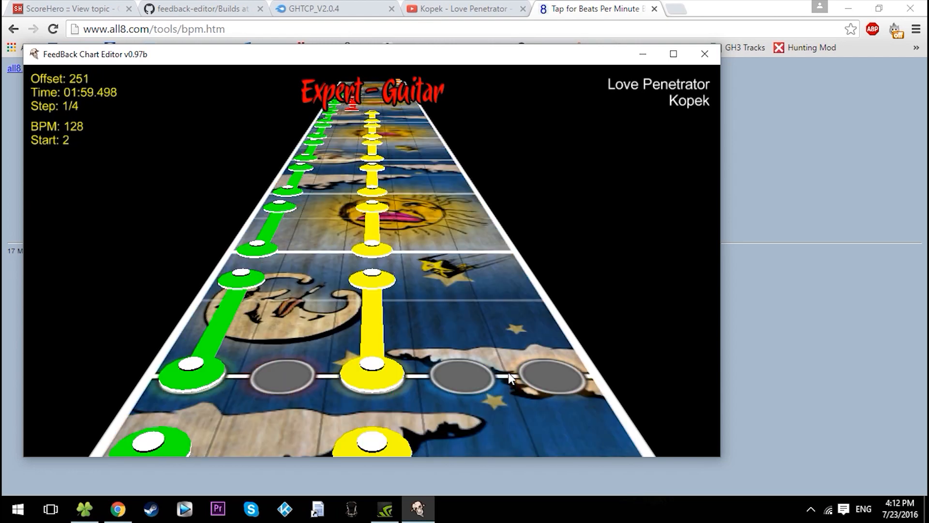
- Move ahead through the chord sections from offset 251 to beyond offset 266, checking where another star power phrase could go
{"action": "key", "text": "Up"}
{"action": "key", "text": "Up"}
{"action": "key", "text": "Up"}
{"action": "key", "text": "Up"}
{"action": "key", "text": "Up"}
{"action": "key", "text": "Up"}
{"action": "key", "text": "Up"}
{"action": "key", "text": "Up"}
{"action": "key", "text": "Up"}
{"action": "key", "text": "Up"}
{"action": "key", "text": "Up"}
{"action": "key", "text": "Up"}
{"action": "key", "text": "Up"}
{"action": "key", "text": "Up"}
{"action": "key", "text": "Up"}
{"action": "key", "text": "Up"}
{"action": "key", "text": "Up"}
{"action": "key", "text": "Up"}
{"action": "key", "text": "Up"}
{"action": "key", "text": "Up"}
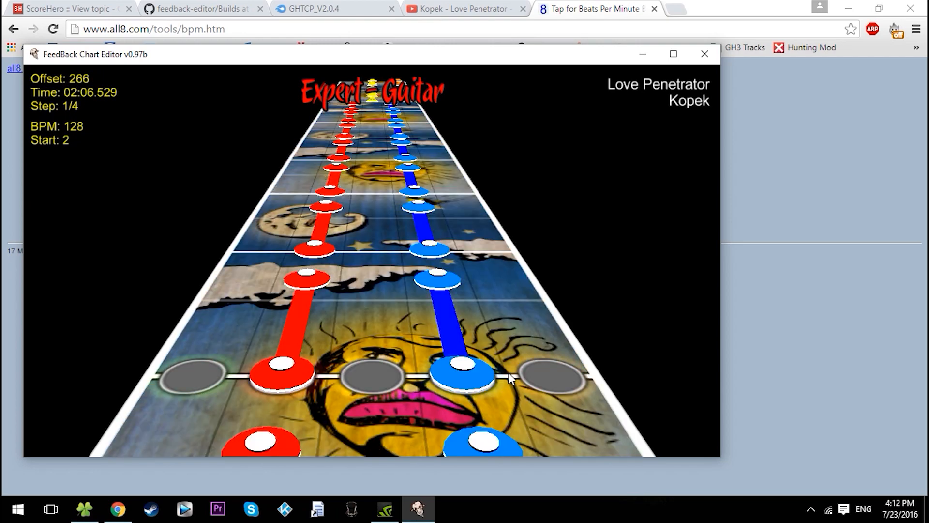
{"action": "key", "text": "Up"}
{"action": "key", "text": "Up"}
{"action": "key", "text": "Up"}
{"action": "key", "text": "Up"}
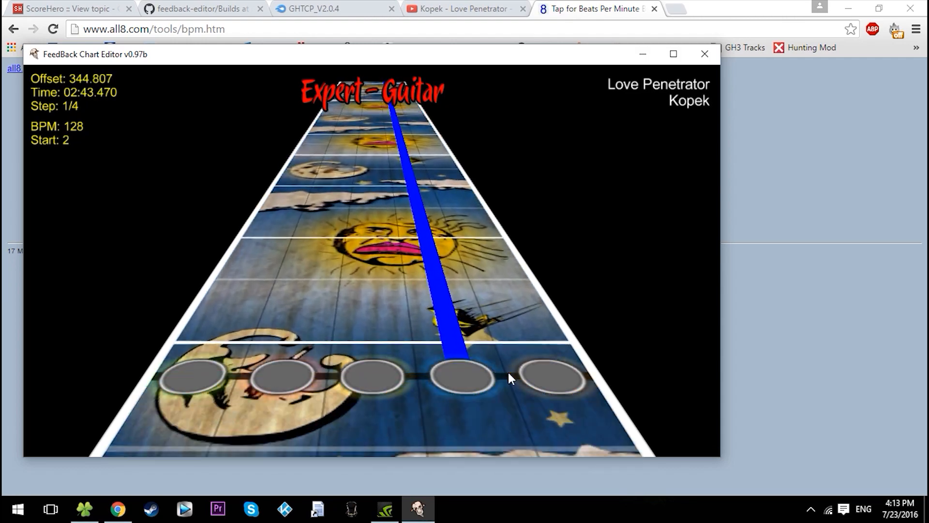
- Set the step size to 1/1 and look back and forth through the single-note run around offsets 384 to 392
{"action": "key", "text": "Left"}
{"action": "key", "text": "Left"}
{"action": "key", "text": "Up"}
{"action": "key", "text": "Up"}
{"action": "key", "text": "Up"}
{"action": "key", "text": "Up"}
{"action": "key", "text": "Up"}
{"action": "key", "text": "Up"}
{"action": "key", "text": "Up"}
{"action": "key", "text": "Up"}
{"action": "key", "text": "Up"}
{"action": "key", "text": "Up"}
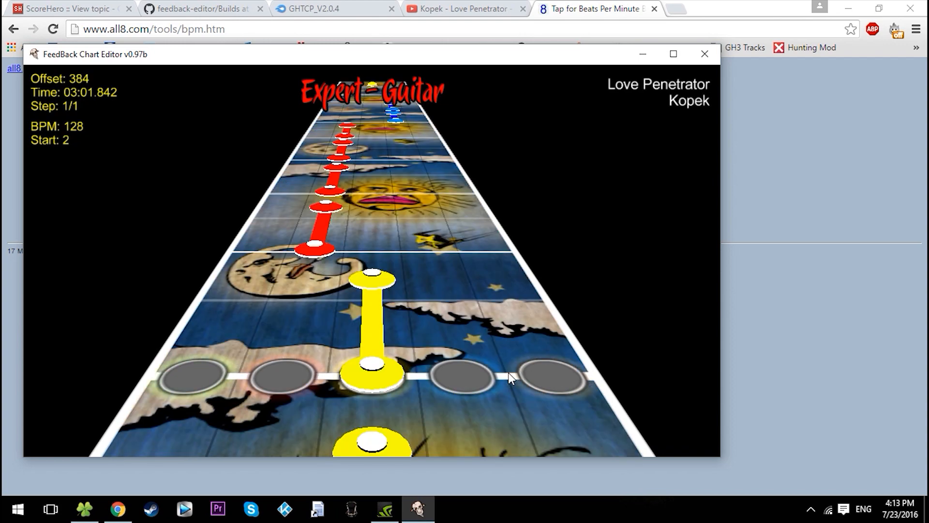
{"action": "key", "text": "Down"}
{"action": "key", "text": "Down"}
{"action": "key", "text": "Down"}
{"action": "key", "text": "Down"}
{"action": "key", "text": "Down"}
{"action": "key", "text": "Down"}
{"action": "key", "text": "Down"}
{"action": "key", "text": "Down"}
{"action": "key", "text": "Down"}
{"action": "key", "text": "Down"}
{"action": "key", "text": "Down"}
{"action": "key", "text": "Down"}
{"action": "key", "text": "Up"}
{"action": "key", "text": "Up"}
{"action": "key", "text": "Up"}
{"action": "key", "text": "Up"}
{"action": "key", "text": "Up"}
{"action": "key", "text": "Up"}
{"action": "key", "text": "Up"}
{"action": "key", "text": "Up"}
{"action": "key", "text": "Up"}
{"action": "key", "text": "Up"}
{"action": "key", "text": "Up"}
{"action": "key", "text": "Up"}
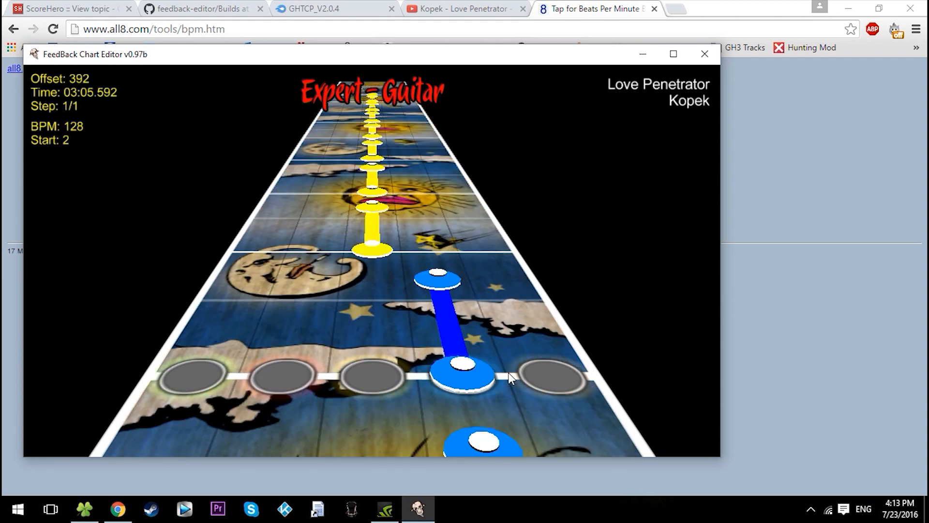
- Move ahead to the red and blue chord at offset 409 and set the step size to 1/4
{"action": "key", "text": "Up"}
{"action": "key", "text": "Up"}
{"action": "key", "text": "Up"}
{"action": "key", "text": "Up"}
{"action": "key", "text": "Up"}
{"action": "key", "text": "Up"}
{"action": "key", "text": "Up"}
{"action": "key", "text": "Up"}
{"action": "key", "text": "Right"}
{"action": "key", "text": "Right"}
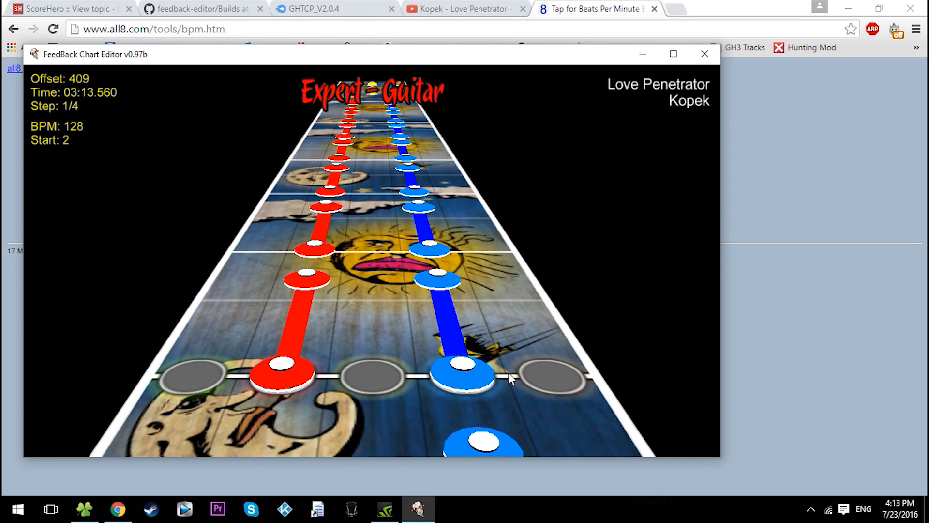
- Mark a star power phrase over the chords from offset 409 to offset 425
{"action": "key", "text": "Up"}
{"action": "key", "text": "Up"}
{"action": "key", "text": "Up"}
{"action": "key", "text": "Up"}
{"action": "key", "text": "Up"}
{"action": "key", "text": "Up"}
{"action": "key", "text": "Up"}
{"action": "key", "text": "Up"}
{"action": "key", "text": "Up"}
{"action": "key", "text": "Up"}
{"action": "key", "text": "Up"}
{"action": "key", "text": "Up"}
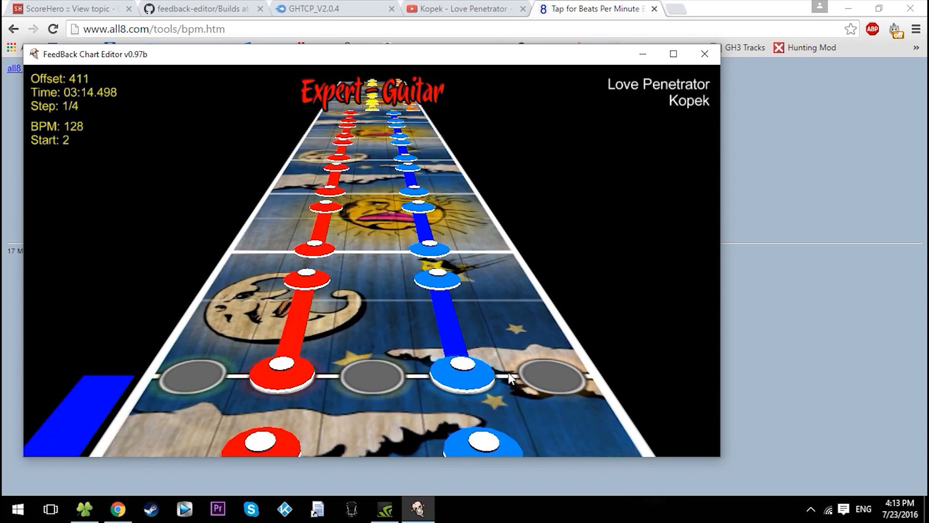
{"action": "key", "text": "Up"}
{"action": "key", "text": "Up"}
{"action": "key", "text": "Up"}
{"action": "key", "text": "Up"}
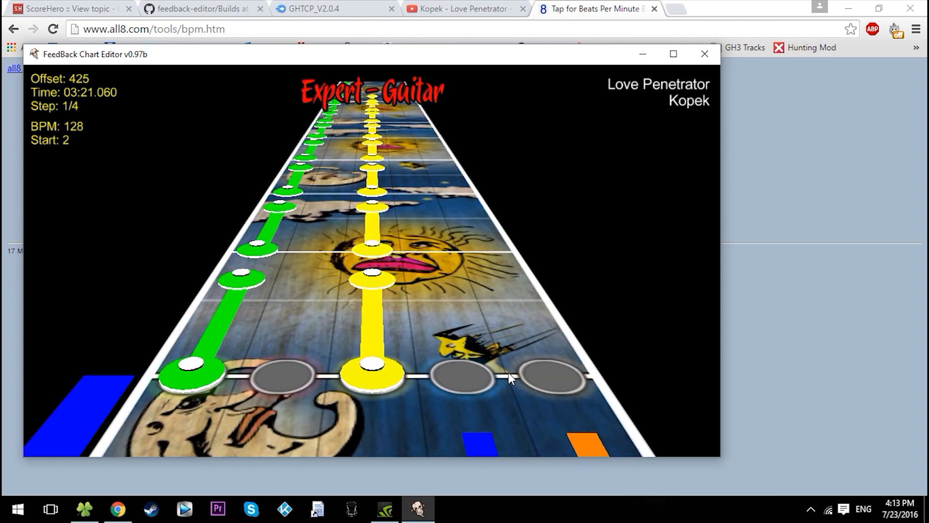
- Look through the remaining chord sections from offset 425 up to the yellow and orange chord at offset 455
{"action": "key", "text": "Up"}
{"action": "key", "text": "Up"}
{"action": "key", "text": "Up"}
{"action": "key", "text": "Up"}
{"action": "key", "text": "Up"}
{"action": "key", "text": "Up"}
{"action": "key", "text": "Up"}
{"action": "key", "text": "Up"}
{"action": "key", "text": "Up"}
{"action": "key", "text": "Up"}
{"action": "key", "text": "Up"}
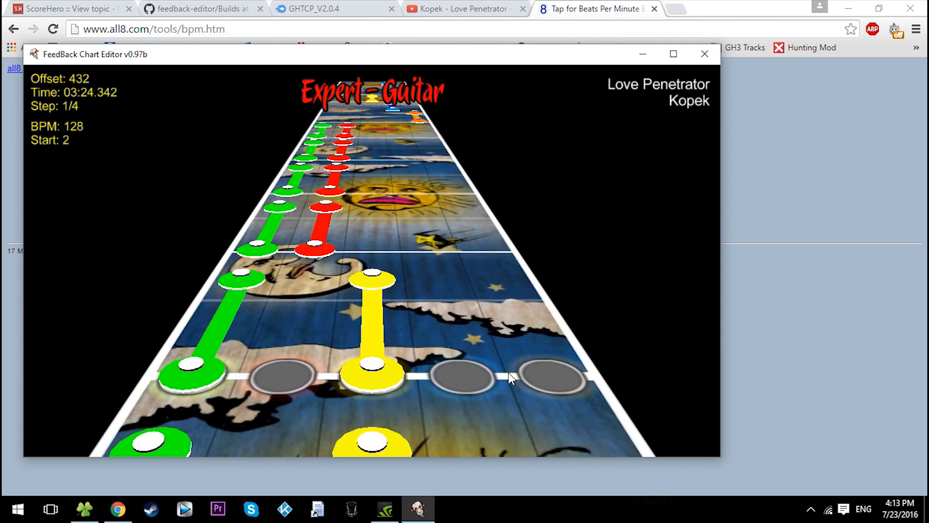
{"action": "key", "text": "Up"}
{"action": "key", "text": "Up"}
{"action": "key", "text": "Up"}
{"action": "key", "text": "Up"}
{"action": "key", "text": "Up"}
{"action": "key", "text": "Up"}
{"action": "key", "text": "Up"}
{"action": "key", "text": "Up"}
{"action": "key", "text": "Up"}
{"action": "key", "text": "Up"}
{"action": "key", "text": "Up"}
{"action": "key", "text": "Up"}
{"action": "key", "text": "Up"}
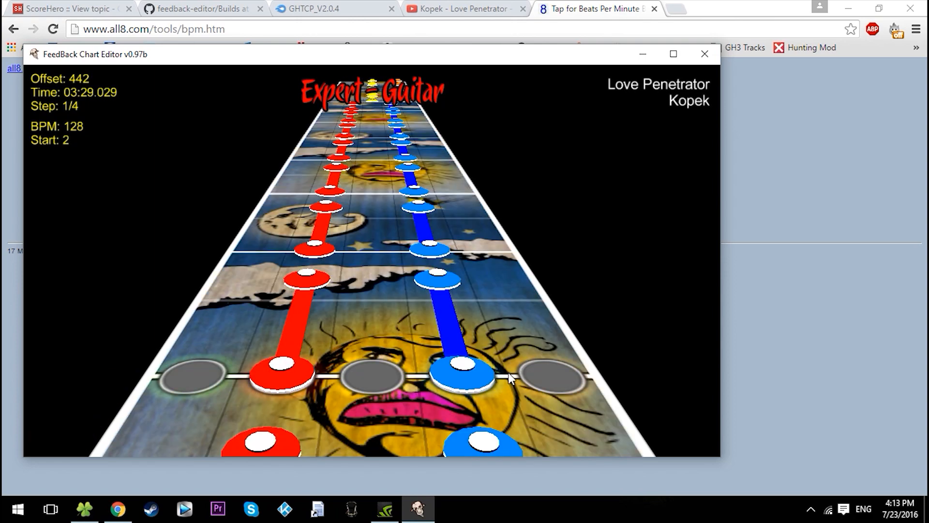
{"action": "key", "text": "Up"}
{"action": "key", "text": "Up"}
{"action": "key", "text": "Up"}
{"action": "key", "text": "Up"}
{"action": "key", "text": "Up"}
{"action": "key", "text": "Up"}
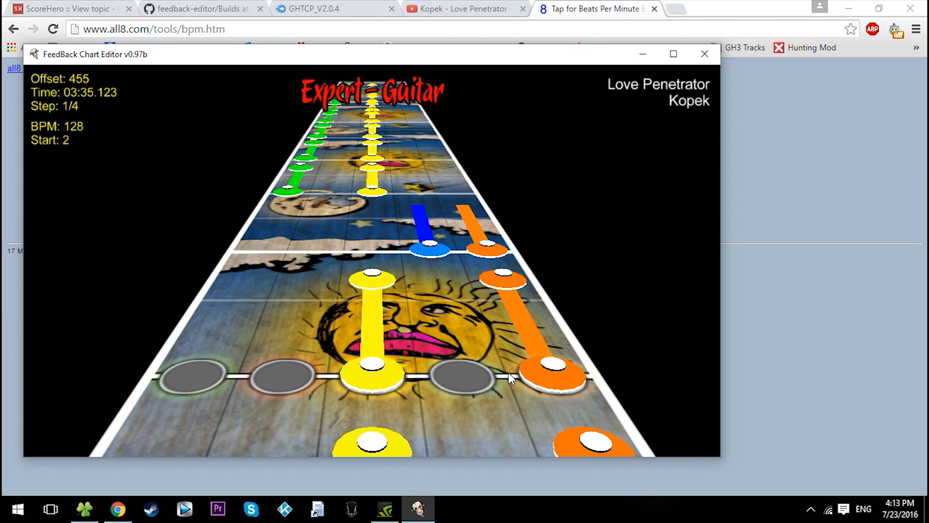
- Return to the chart's start, set the step size to 1/8 and add a section named "Intro" at the first green note, offset 1
{"action": "key", "text": "Home"}
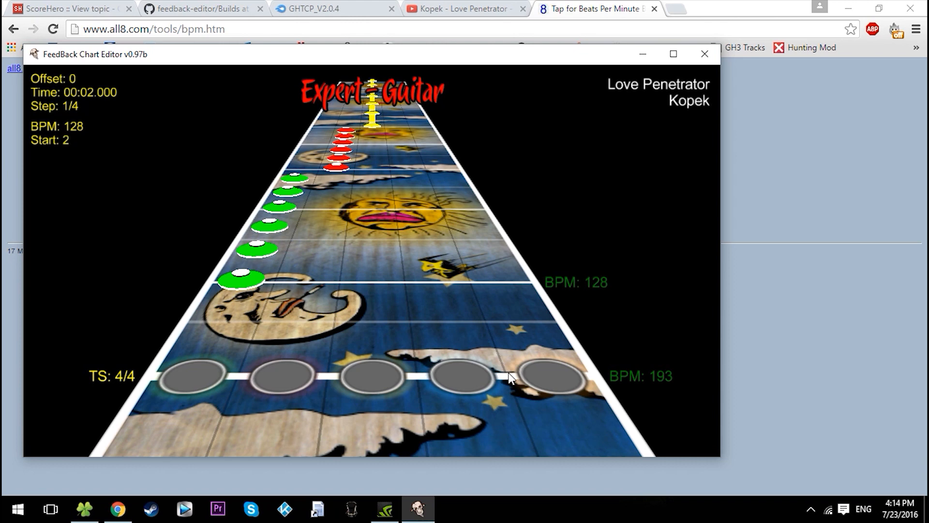
{"action": "key", "text": "Right"}
{"action": "key", "text": "Right"}
{"action": "key", "text": "Right"}
{"action": "key", "text": "Left"}
{"action": "key", "text": "Up"}
{"action": "key", "text": "Up"}
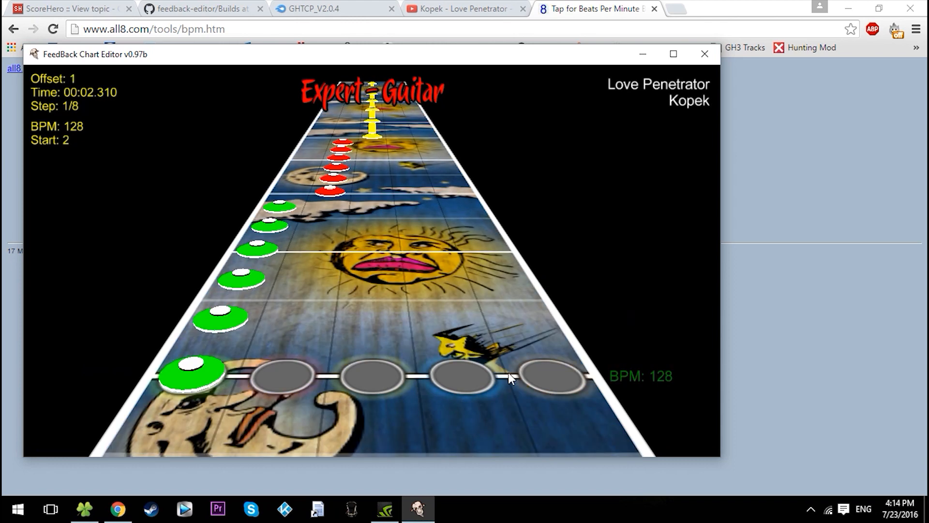
{"action": "key", "text": "s"}
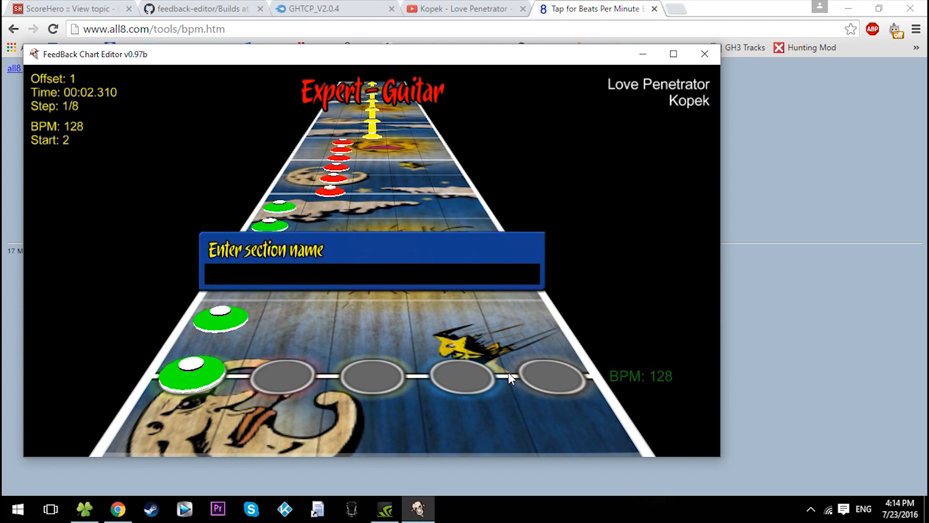
{"action": "type", "text": "Intro"}
{"action": "key", "text": "Return"}
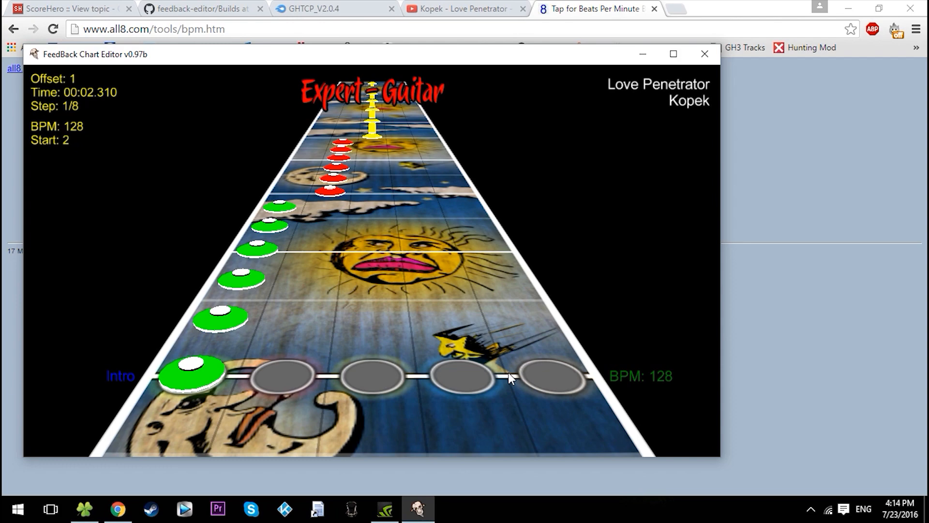
- Play on to the first yellow sustained note at offset 5 and add a section named "Verse 1" there
{"action": "key", "text": "space"}
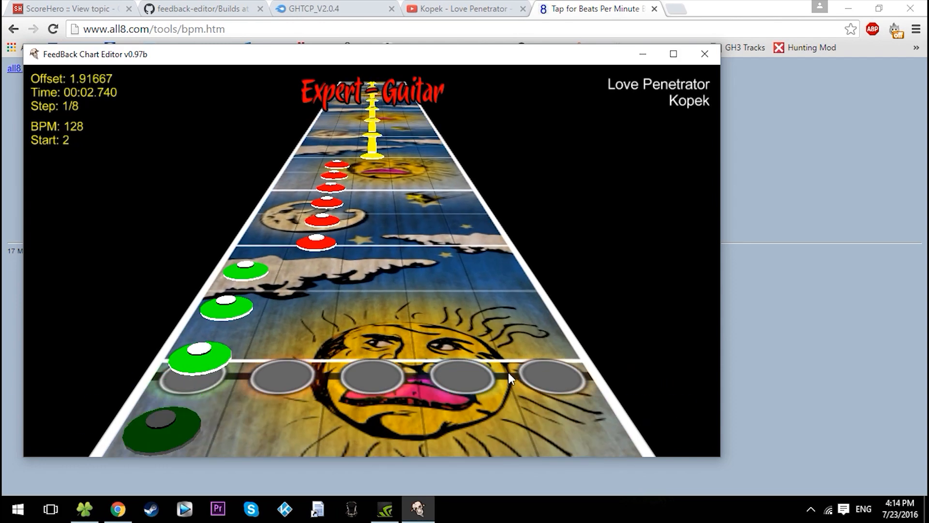
{"action": "key", "text": "space"}
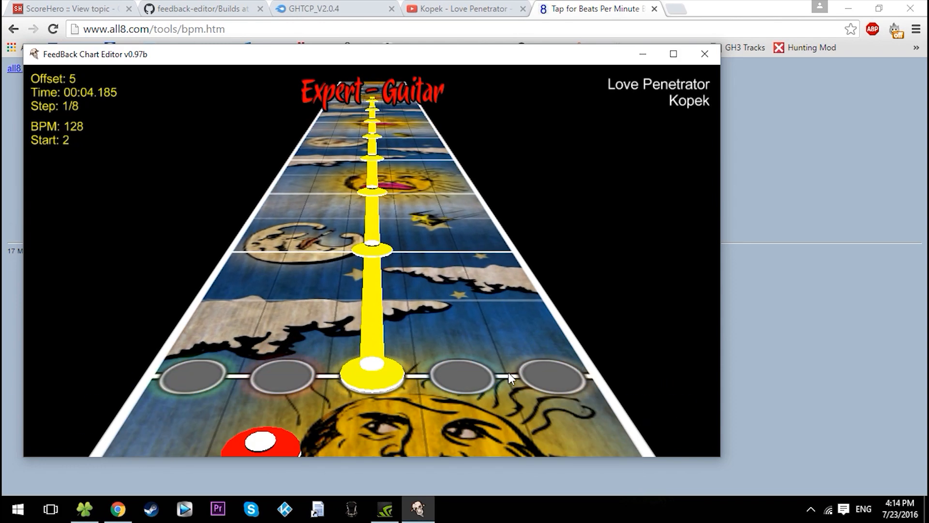
{"action": "type", "text": "s"}
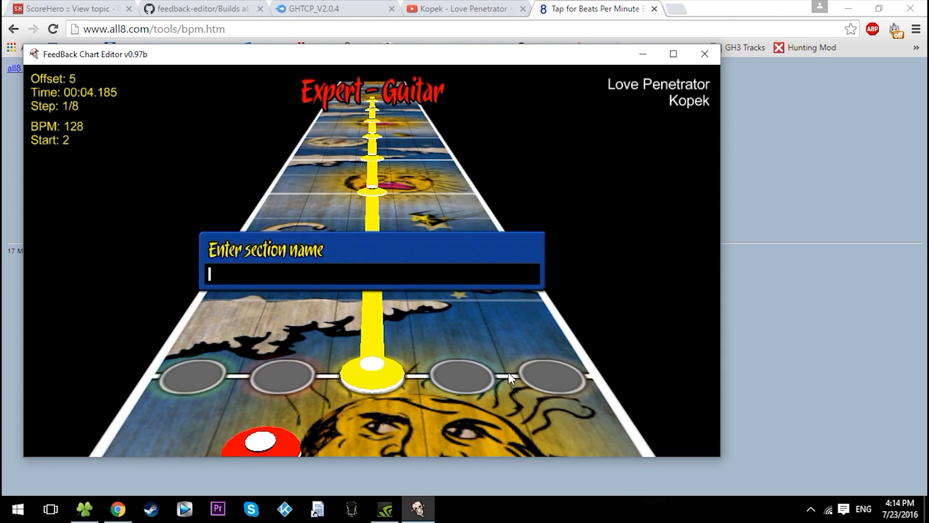
{"action": "type", "text": "Verse 1"}
{"action": "key", "text": "Return"}
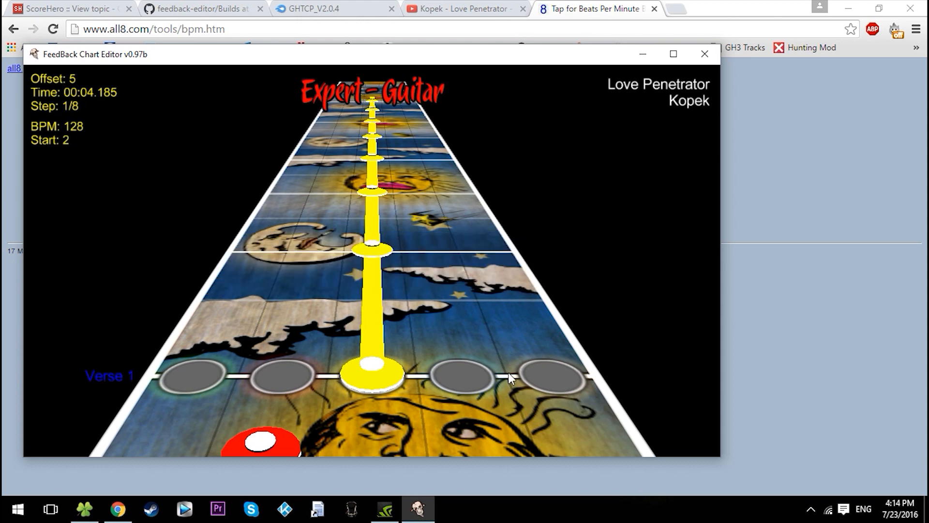
- Advance to the first red note after the yellow verse notes, set the step size to 1/4 and add a pre-chorus section at offset 69
{"action": "key", "text": "Up"}
{"action": "key", "text": "Up"}
{"action": "key", "text": "Up"}
{"action": "key", "text": "Up"}
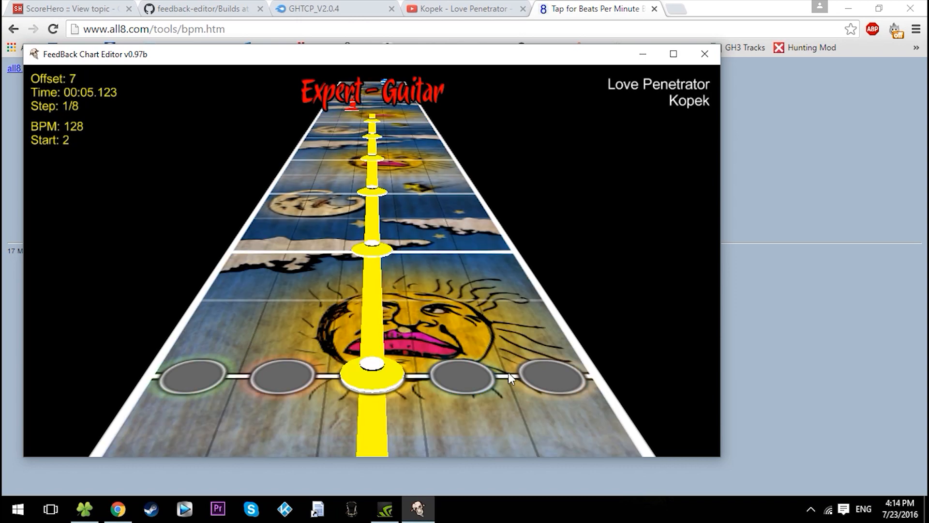
{"action": "key", "text": "Left"}
{"action": "key", "text": "Left"}
{"action": "key", "text": "Left"}
{"action": "key", "text": "Up"}
{"action": "key", "text": "Up"}
{"action": "key", "text": "Up"}
{"action": "key", "text": "Up"}
{"action": "key", "text": "Up"}
{"action": "key", "text": "Up"}
{"action": "key", "text": "Up"}
{"action": "key", "text": "Up"}
{"action": "key", "text": "Up"}
{"action": "key", "text": "Up"}
{"action": "key", "text": "Up"}
{"action": "key", "text": "Up"}
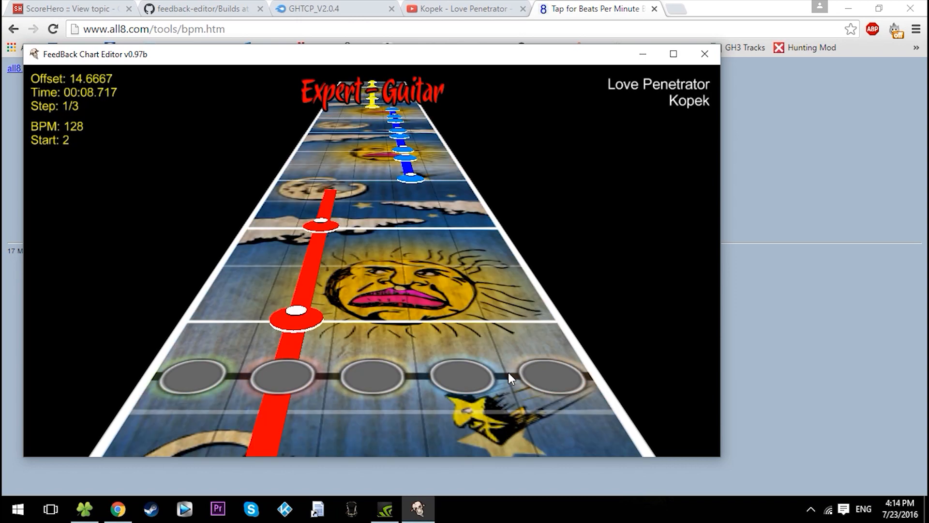
{"action": "key", "text": "Up"}
{"action": "key", "text": "Up"}
{"action": "key", "text": "Up"}
{"action": "key", "text": "Up"}
{"action": "key", "text": "Up"}
{"action": "key", "text": "Up"}
{"action": "key", "text": "Up"}
{"action": "key", "text": "Up"}
{"action": "key", "text": "Up"}
{"action": "key", "text": "Up"}
{"action": "key", "text": "Up"}
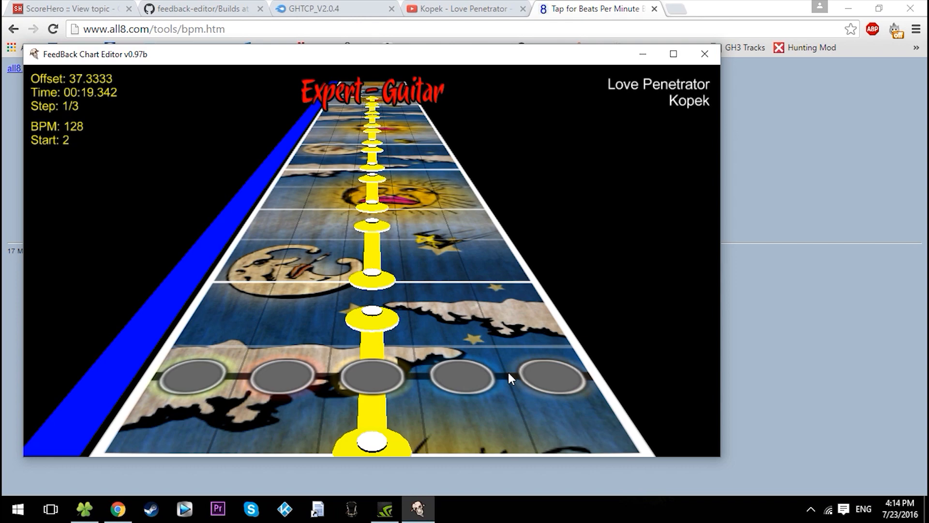
{"action": "key", "text": "Up"}
{"action": "key", "text": "Up"}
{"action": "key", "text": "Up"}
{"action": "key", "text": "Up"}
{"action": "key", "text": "Up"}
{"action": "key", "text": "Up"}
{"action": "key", "text": "Up"}
{"action": "key", "text": "Up"}
{"action": "key", "text": "Up"}
{"action": "key", "text": "Up"}
{"action": "key", "text": "Up"}
{"action": "key", "text": "Up"}
{"action": "key", "text": "Up"}
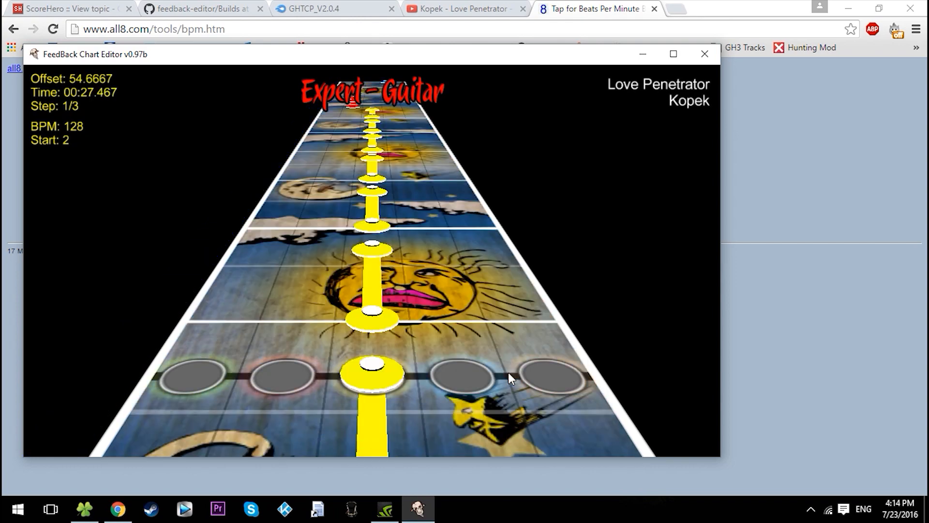
{"action": "key", "text": "Up"}
{"action": "key", "text": "Up"}
{"action": "key", "text": "Up"}
{"action": "key", "text": "Up"}
{"action": "key", "text": "Up"}
{"action": "key", "text": "Up"}
{"action": "key", "text": "Up"}
{"action": "key", "text": "Up"}
{"action": "key", "text": "Up"}
{"action": "key", "text": "Up"}
{"action": "key", "text": "Up"}
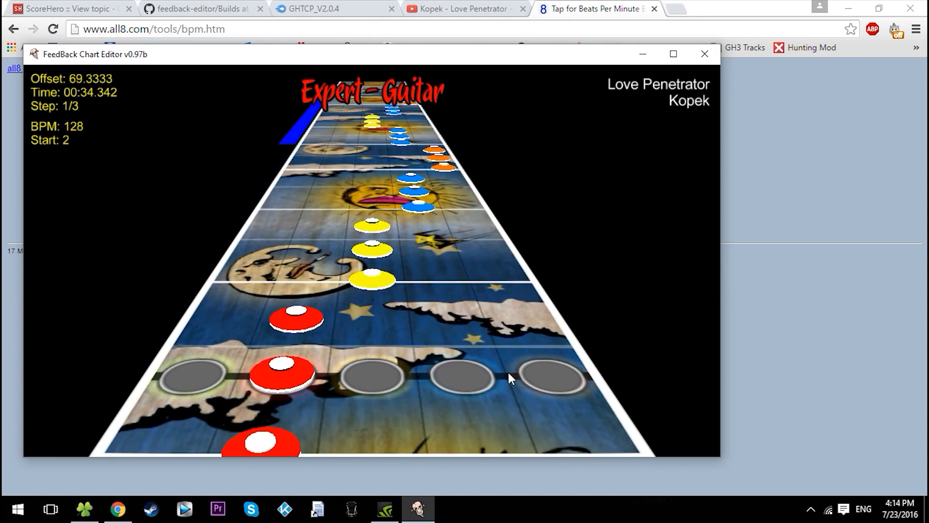
{"action": "key", "text": "Down"}
{"action": "key", "text": "Right"}
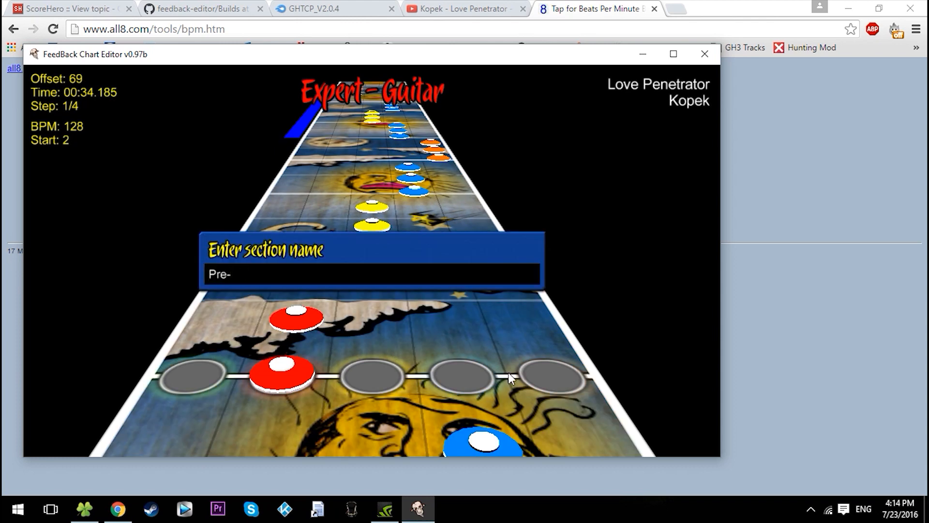
{"action": "key", "text": "Return"}
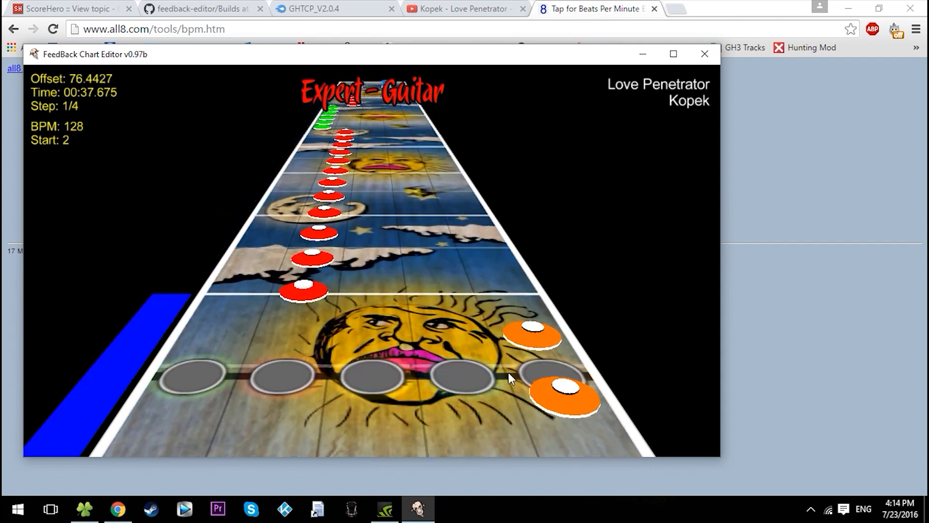
- Add a section named "Chorus 1" at the first red and blue sustained chord, offset 85
{"action": "key", "text": "Up"}
{"action": "key", "text": "Up"}
{"action": "key", "text": "Up"}
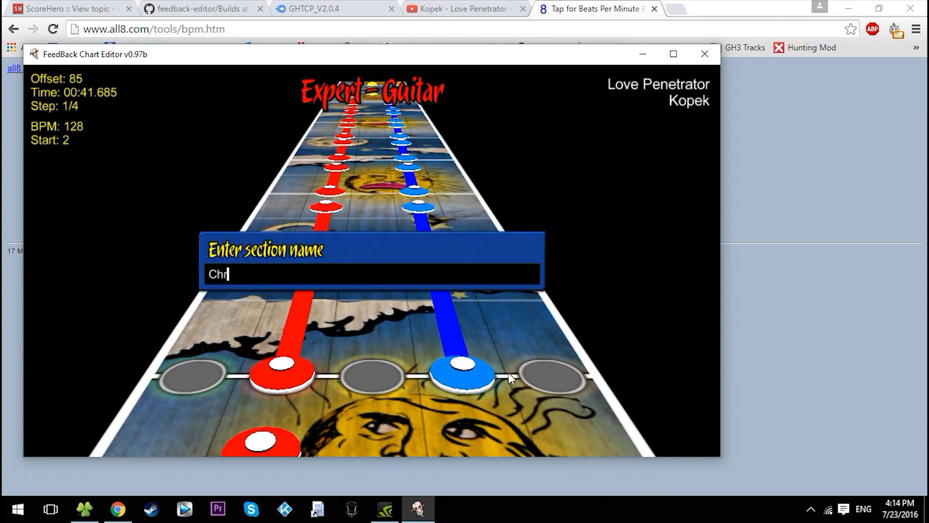
{"action": "key", "text": "Return"}
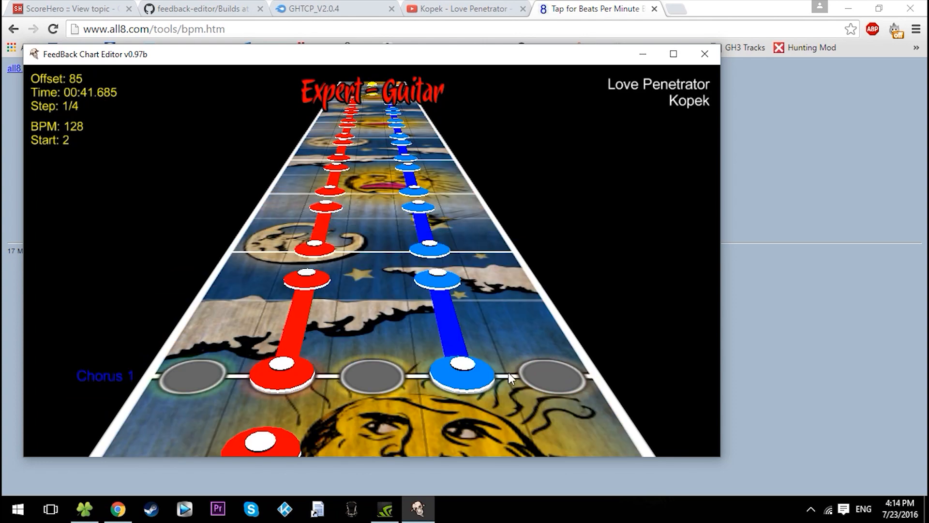
- Advance past the first chorus and add a named section at the long yellow sustained note, offset 153, with the step size at 1/4
{"action": "key", "text": "Up"}
{"action": "key", "text": "Up"}
{"action": "key", "text": "Left"}
{"action": "key", "text": "Left"}
{"action": "key", "text": "Up"}
{"action": "key", "text": "Up"}
{"action": "key", "text": "Up"}
{"action": "key", "text": "Up"}
{"action": "key", "text": "Up"}
{"action": "key", "text": "Up"}
{"action": "key", "text": "Up"}
{"action": "key", "text": "Up"}
{"action": "key", "text": "Up"}
{"action": "key", "text": "Up"}
{"action": "key", "text": "Up"}
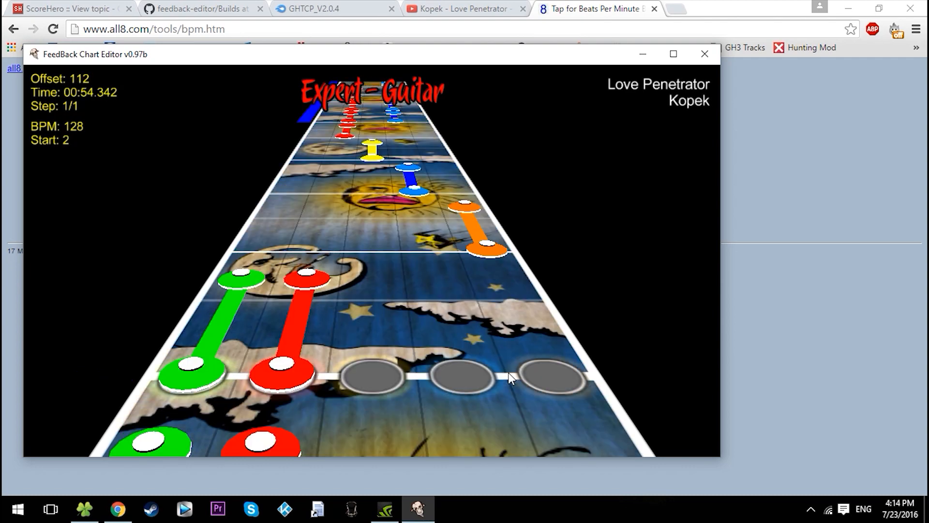
{"action": "key", "text": "Down"}
{"action": "key", "text": "Down"}
{"action": "key", "text": "Down"}
{"action": "key", "text": "Down"}
{"action": "key", "text": "Up"}
{"action": "key", "text": "Up"}
{"action": "key", "text": "Up"}
{"action": "key", "text": "Up"}
{"action": "key", "text": "Up"}
{"action": "key", "text": "Up"}
{"action": "key", "text": "Up"}
{"action": "key", "text": "Up"}
{"action": "key", "text": "Up"}
{"action": "key", "text": "Up"}
{"action": "key", "text": "Up"}
{"action": "key", "text": "Up"}
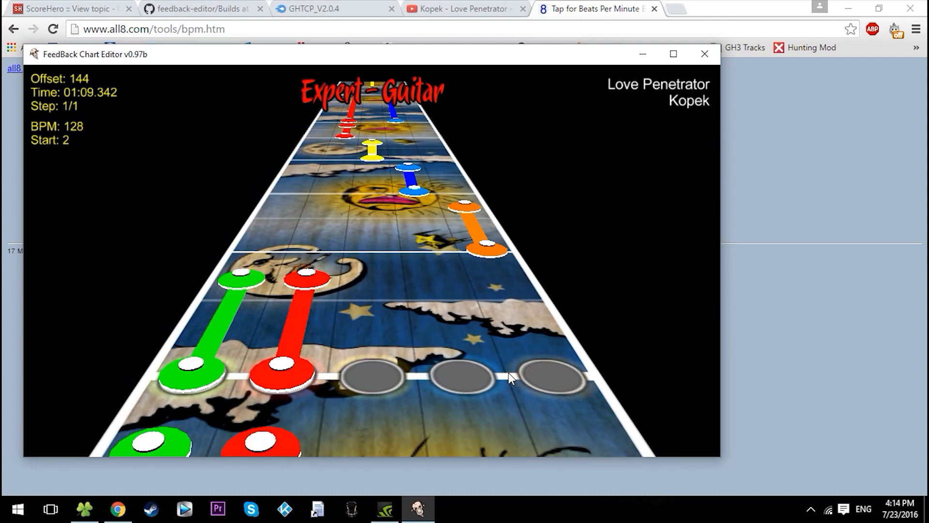
{"action": "key", "text": "Up"}
{"action": "key", "text": "Up"}
{"action": "key", "text": "Up"}
{"action": "key", "text": "Up"}
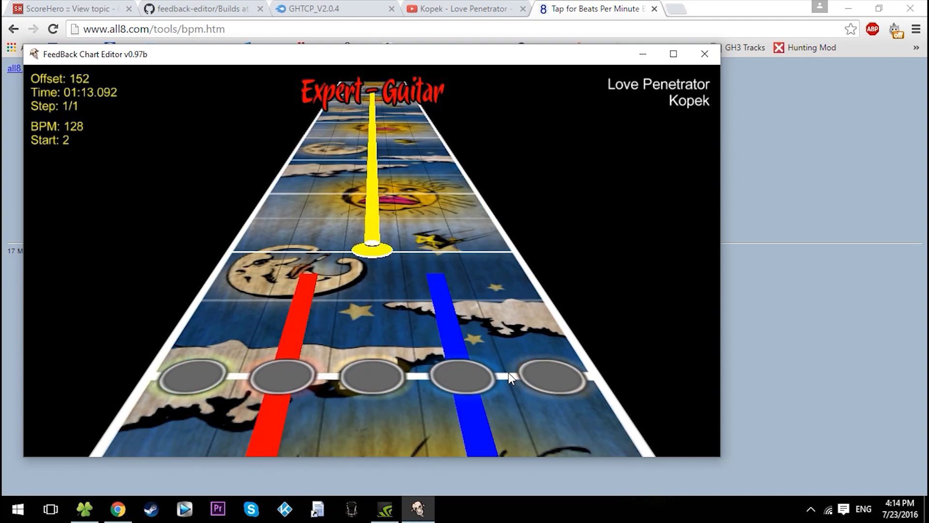
{"action": "key", "text": "Right"}
{"action": "key", "text": "Right"}
{"action": "key", "text": "Down"}
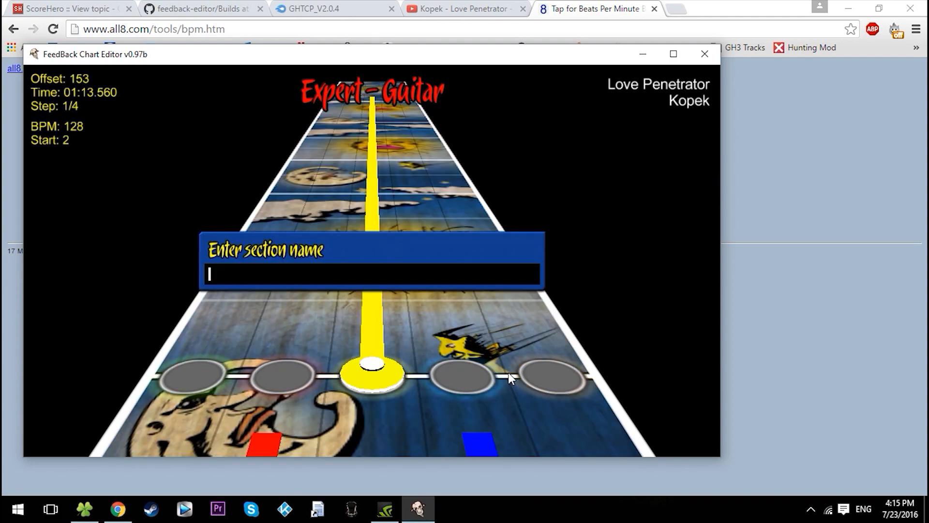
{"action": "key", "text": "Return"}
- Advance past the second run of yellow verse notes and add a pre-chorus section at the red note, offset 217
{"action": "key", "text": "Up"}
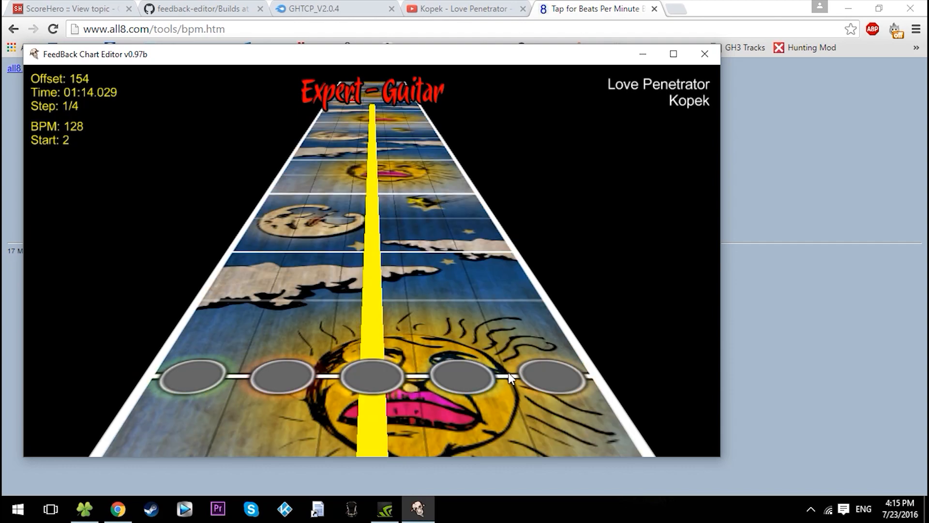
{"action": "key", "text": "Up"}
{"action": "key", "text": "Up"}
{"action": "key", "text": "Up"}
{"action": "key", "text": "Up"}
{"action": "key", "text": "Up"}
{"action": "key", "text": "Up"}
{"action": "key", "text": "Up"}
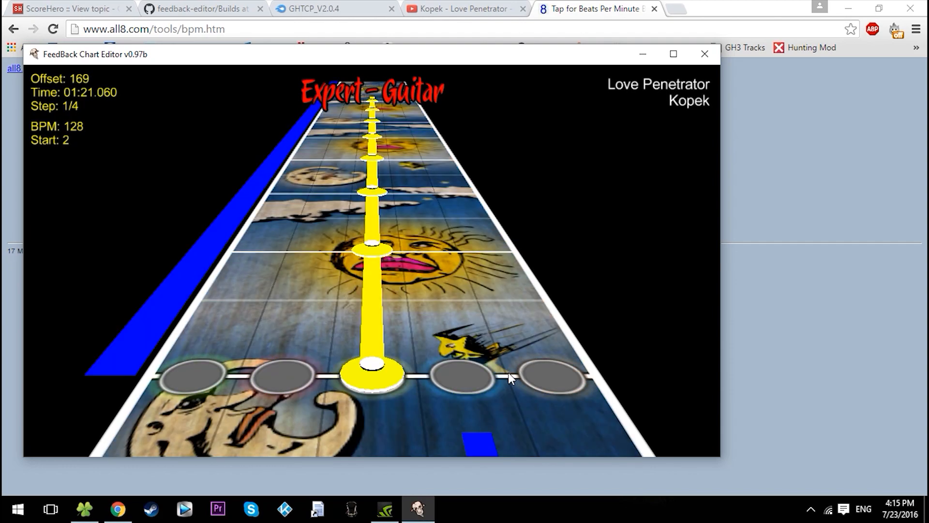
{"action": "key", "text": "Up"}
{"action": "key", "text": "Up"}
{"action": "key", "text": "Up"}
{"action": "key", "text": "Up"}
{"action": "key", "text": "Up"}
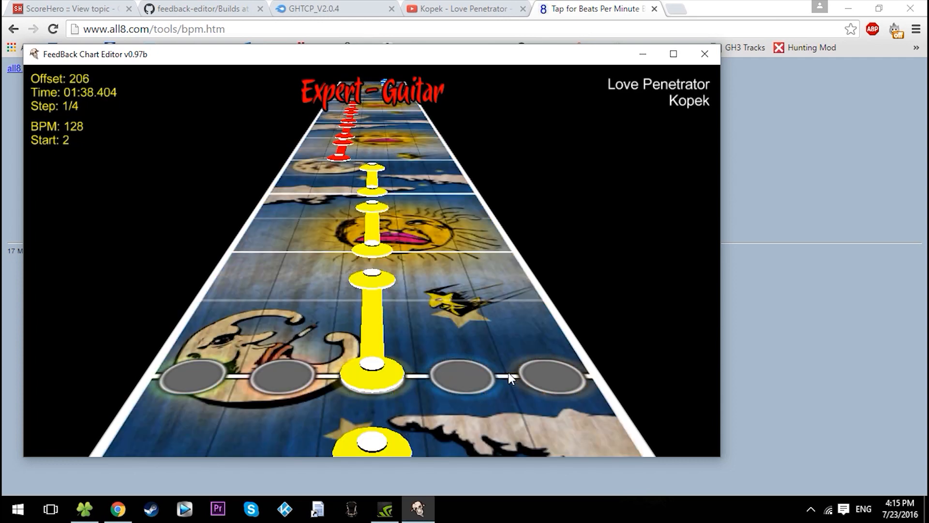
{"action": "key", "text": "Up"}
{"action": "key", "text": "Up"}
{"action": "key", "text": "Up"}
{"action": "key", "text": "Up"}
{"action": "key", "text": "Up"}
{"action": "key", "text": "Up"}
{"action": "key", "text": "Up"}
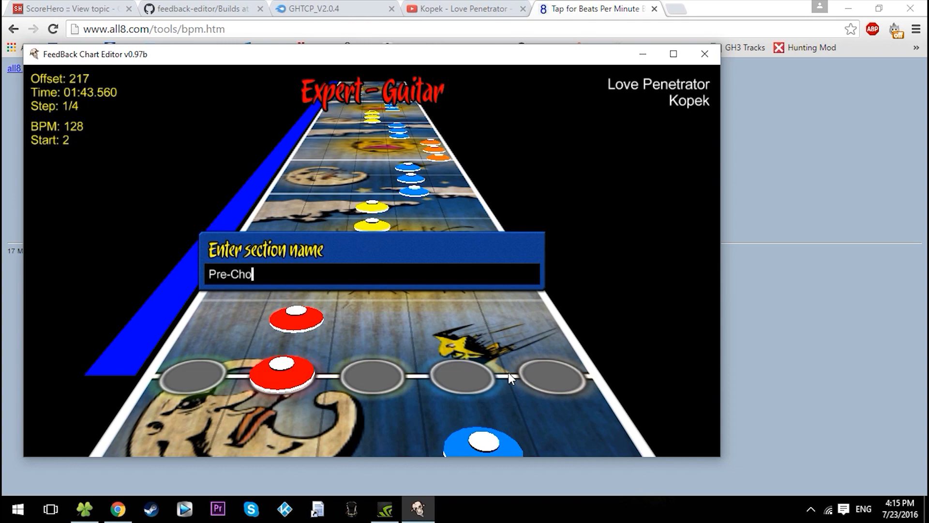
{"action": "key", "text": "Return"}
- Advance to the red and blue sustained chord at offset 233 and add the second chorus section there
{"action": "key", "text": "Up"}
{"action": "key", "text": "Up"}
{"action": "key", "text": "Up"}
{"action": "key", "text": "Up"}
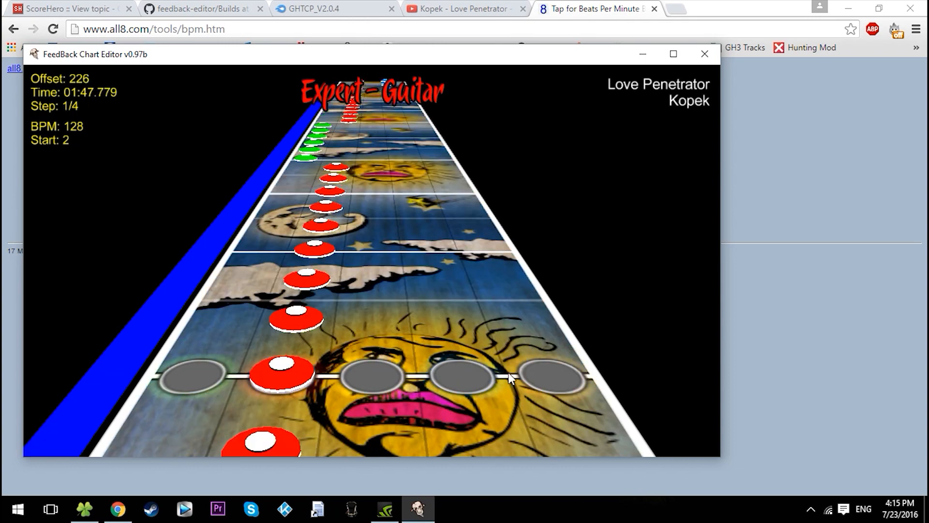
{"action": "key", "text": "Up"}
{"action": "key", "text": "Up"}
{"action": "key", "text": "Up"}
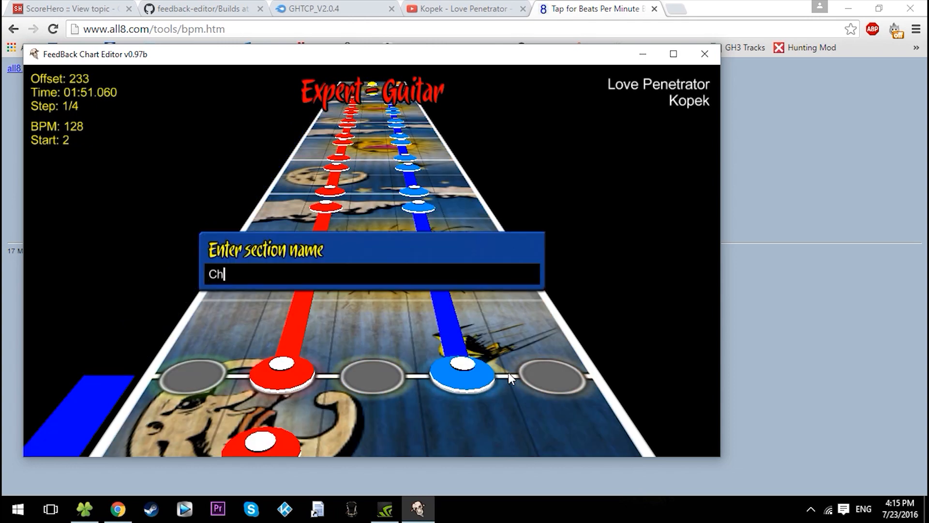
{"action": "key", "text": "Return"}
- Advance through the second chorus and add a section named "Interlude" at the orange sustained note, offset 293
{"action": "key", "text": "Up"}
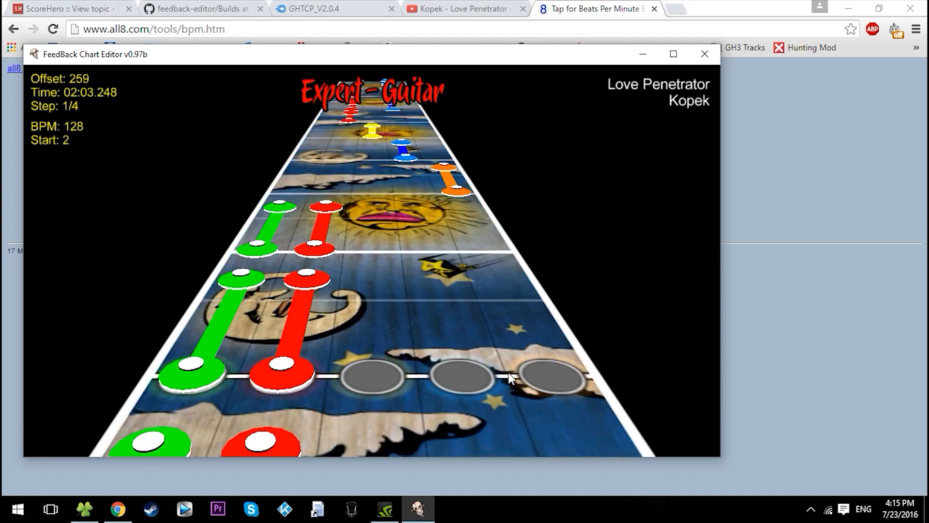
{"action": "key", "text": "Up"}
{"action": "key", "text": "Up"}
{"action": "key", "text": "Up"}
{"action": "key", "text": "Up"}
{"action": "key", "text": "Up"}
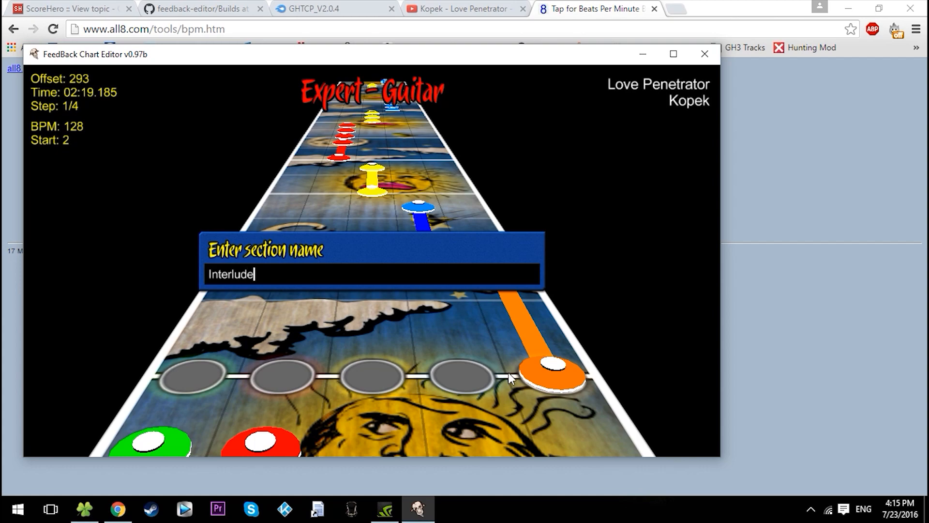
{"action": "key", "text": "Return"}
- Advance past the interlude and the long blue sustain, and add a verse section at the yellow sustained note, offset 377
{"action": "key", "text": "Up"}
{"action": "key", "text": "Up"}
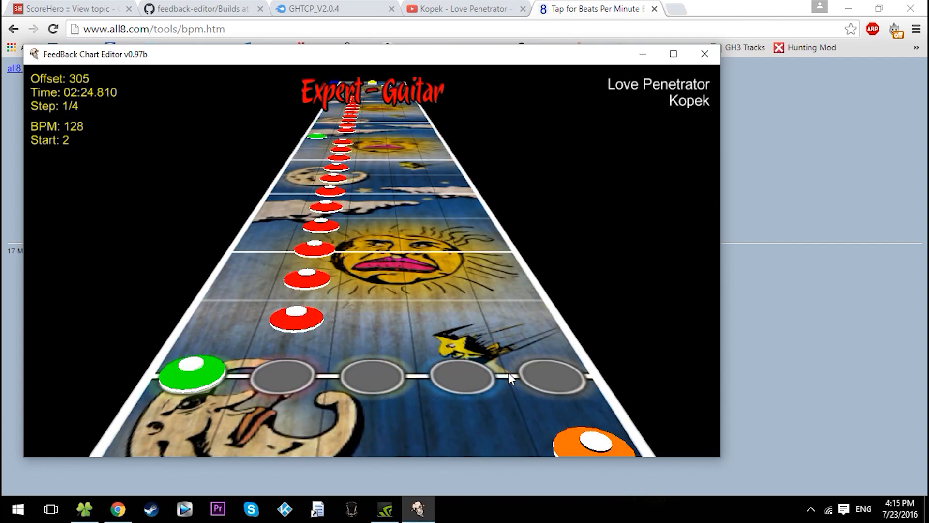
{"action": "key", "text": "Up"}
{"action": "key", "text": "Up"}
{"action": "key", "text": "Up"}
{"action": "key", "text": "Up"}
{"action": "key", "text": "Up"}
{"action": "key", "text": "Up"}
{"action": "key", "text": "Up"}
{"action": "key", "text": "Up"}
{"action": "key", "text": "Up"}
{"action": "key", "text": "Up"}
{"action": "key", "text": "Up"}
{"action": "key", "text": "Up"}
{"action": "key", "text": "Up"}
{"action": "key", "text": "Up"}
{"action": "key", "text": "Up"}
{"action": "key", "text": "Up"}
{"action": "key", "text": "Up"}
{"action": "key", "text": "Up"}
{"action": "key", "text": "Up"}
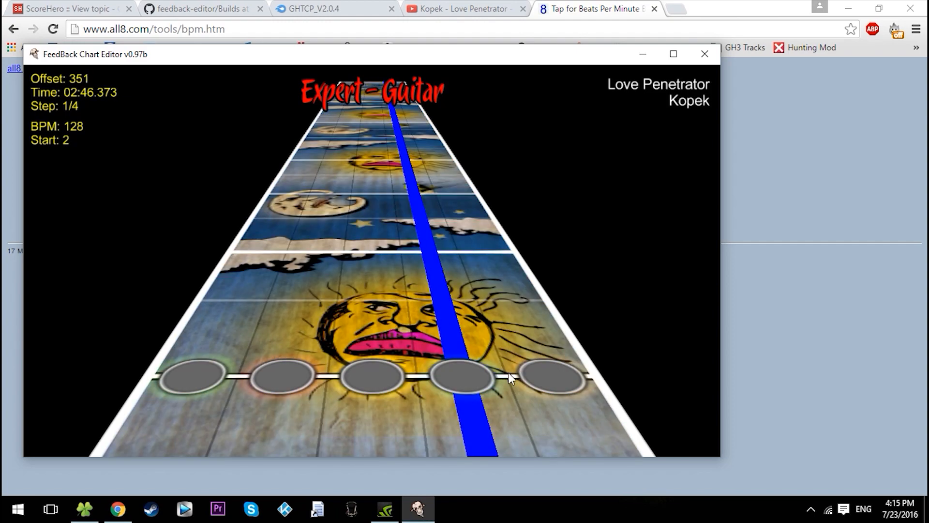
{"action": "key", "text": "Up"}
{"action": "key", "text": "Up"}
{"action": "key", "text": "Up"}
{"action": "key", "text": "Up"}
{"action": "key", "text": "Up"}
{"action": "key", "text": "Up"}
{"action": "key", "text": "Up"}
{"action": "key", "text": "Up"}
{"action": "key", "text": "Up"}
{"action": "key", "text": "Up"}
{"action": "key", "text": "Up"}
{"action": "key", "text": "Up"}
{"action": "key", "text": "Up"}
{"action": "key", "text": "Up"}
{"action": "key", "text": "Up"}
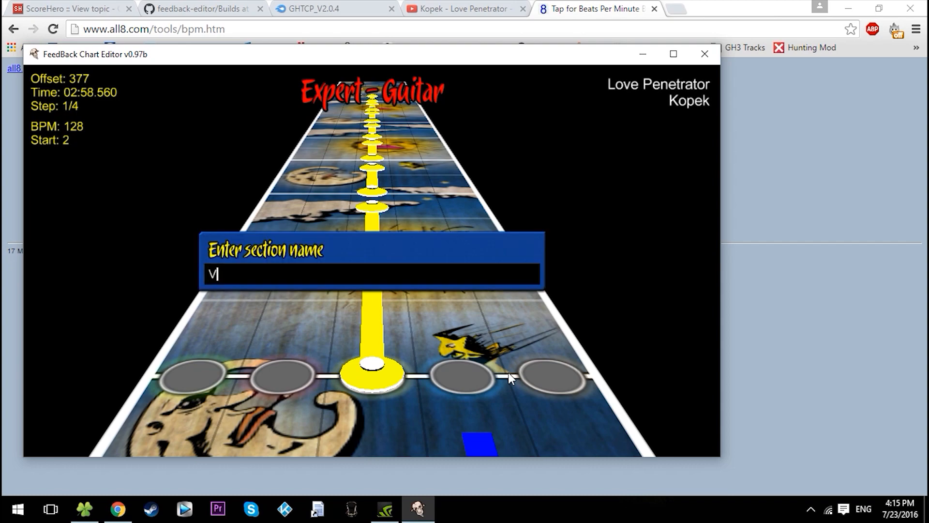
{"action": "key", "text": "Return"}
- Move on to the red and blue sustained chord at offset 409 and add a chorus section there
{"action": "key", "text": "space"}
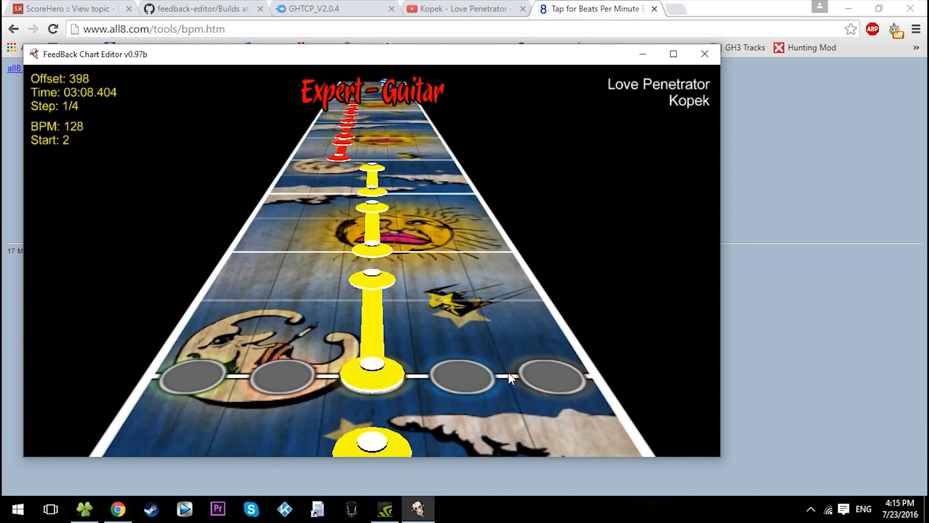
{"action": "key", "text": "Up"}
{"action": "key", "text": "Up"}
{"action": "key", "text": "Up"}
{"action": "key", "text": "Up"}
{"action": "key", "text": "Up"}
{"action": "key", "text": "Up"}
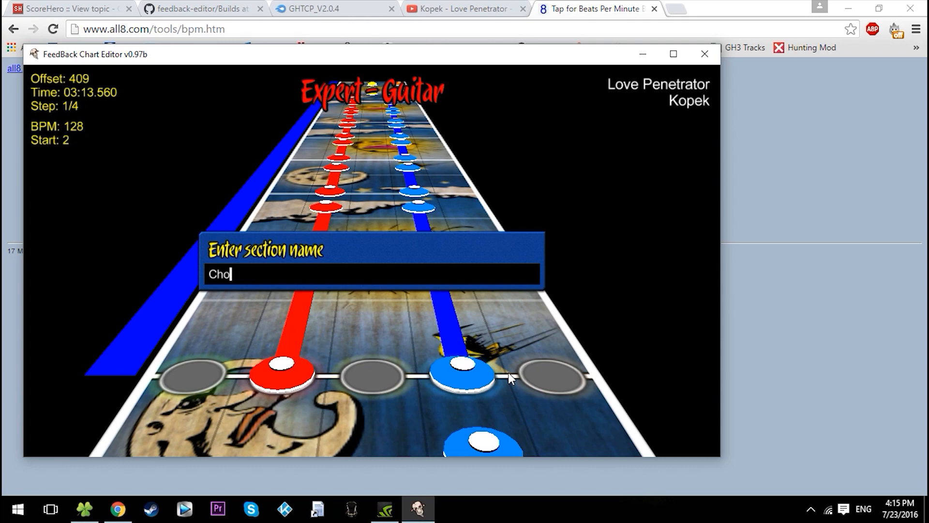
{"action": "key", "text": "Return"}
- Advance through the final chorus to the red notes, set the step size to 1/12, and add a section named "Outro" at offset 473
{"action": "key", "text": "Up"}
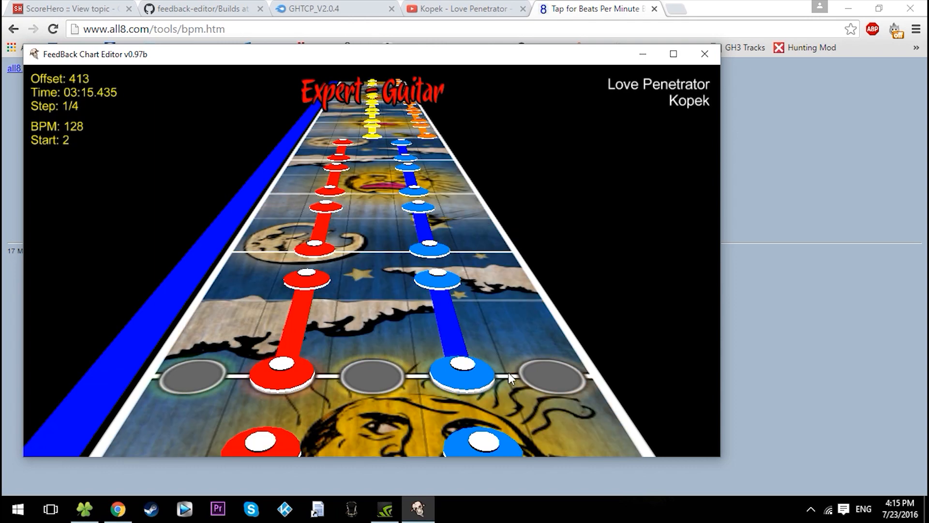
{"action": "key", "text": "Up"}
{"action": "key", "text": "Up"}
{"action": "key", "text": "Up"}
{"action": "key", "text": "Up"}
{"action": "key", "text": "Up"}
{"action": "key", "text": "Up"}
{"action": "key", "text": "Up"}
{"action": "key", "text": "Up"}
{"action": "key", "text": "Up"}
{"action": "key", "text": "Up"}
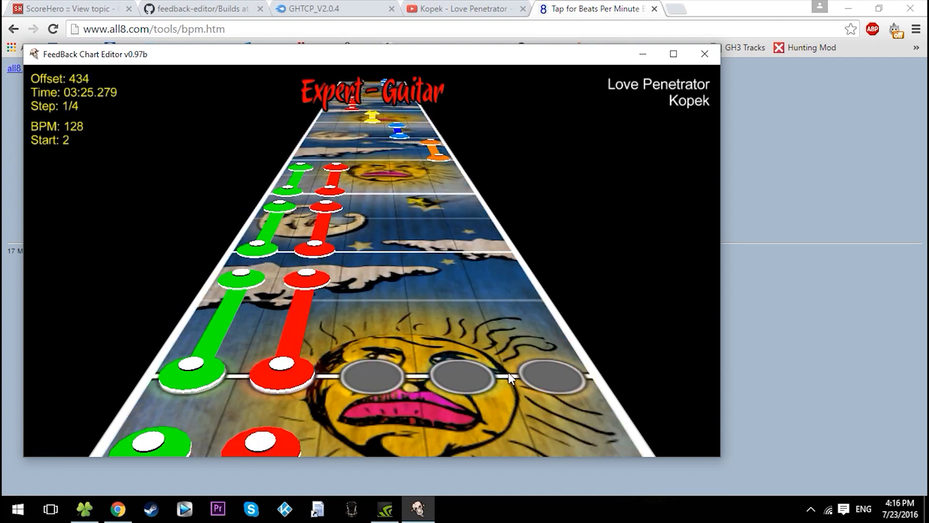
{"action": "key", "text": "Up"}
{"action": "key", "text": "Up"}
{"action": "key", "text": "Up"}
{"action": "key", "text": "Up"}
{"action": "key", "text": "Up"}
{"action": "key", "text": "Up"}
{"action": "key", "text": "Up"}
{"action": "key", "text": "Up"}
{"action": "key", "text": "Up"}
{"action": "key", "text": "Up"}
{"action": "key", "text": "Up"}
{"action": "key", "text": "Up"}
{"action": "key", "text": "Up"}
{"action": "key", "text": "Up"}
{"action": "key", "text": "Up"}
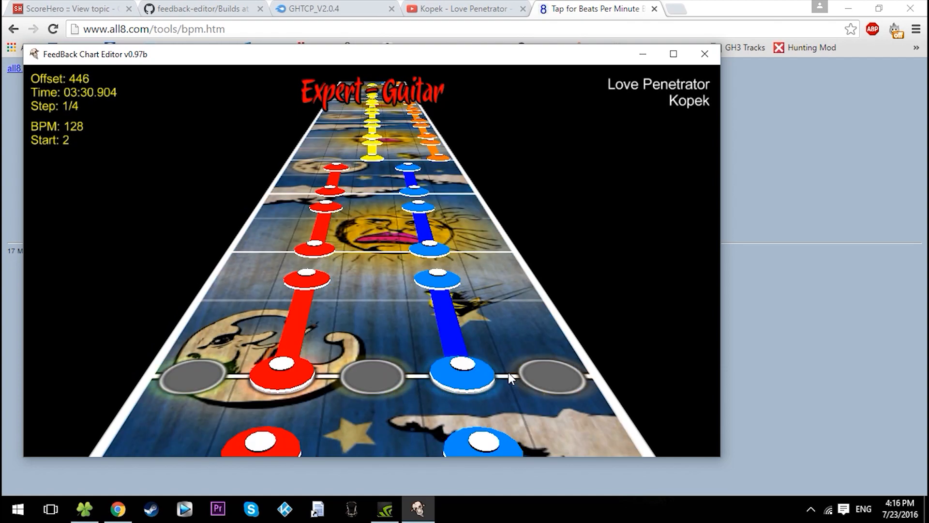
{"action": "key", "text": "Up"}
{"action": "key", "text": "Up"}
{"action": "key", "text": "Up"}
{"action": "key", "text": "Up"}
{"action": "key", "text": "Up"}
{"action": "key", "text": "Up"}
{"action": "key", "text": "Up"}
{"action": "key", "text": "Up"}
{"action": "key", "text": "Up"}
{"action": "key", "text": "Up"}
{"action": "key", "text": "Up"}
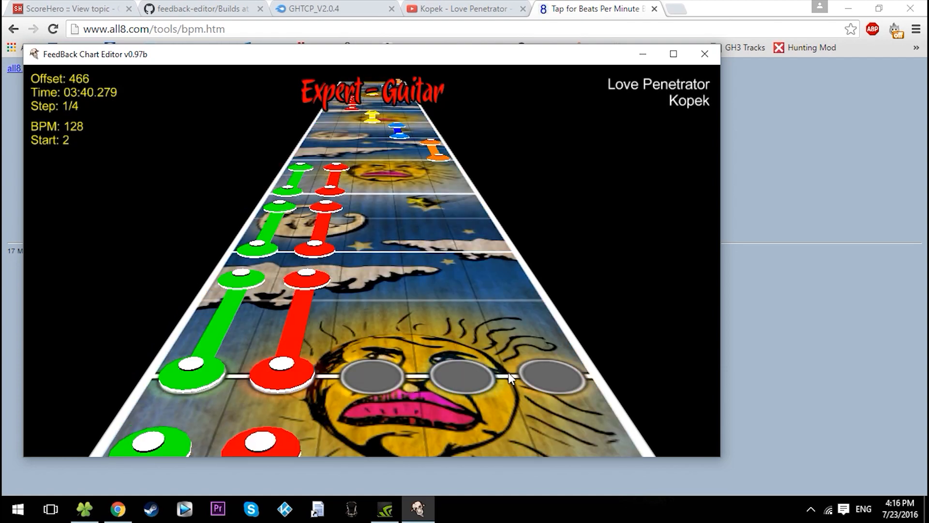
{"action": "key", "text": "Up"}
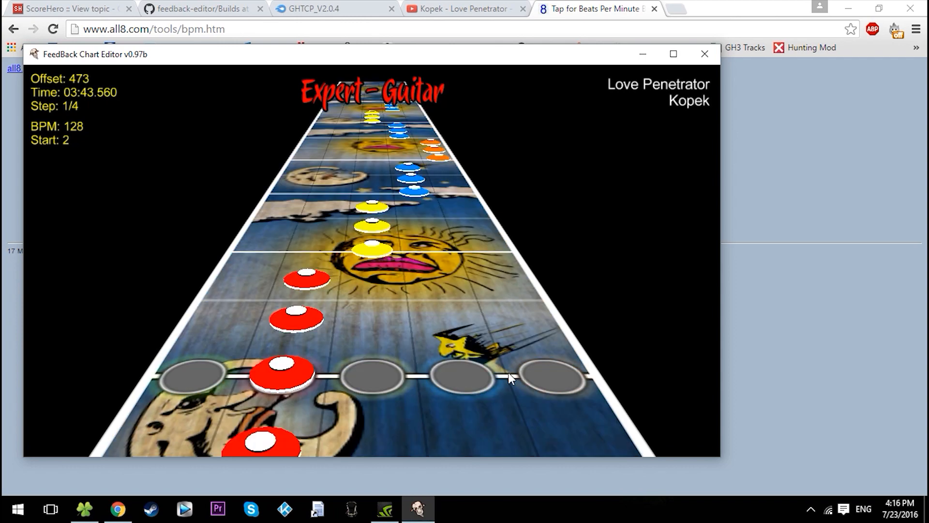
{"action": "key", "text": "Down"}
{"action": "key", "text": "Right"}
{"action": "key", "text": "Right"}
{"action": "key", "text": "Up"}
{"action": "key", "text": "Up"}
{"action": "key", "text": "Up"}
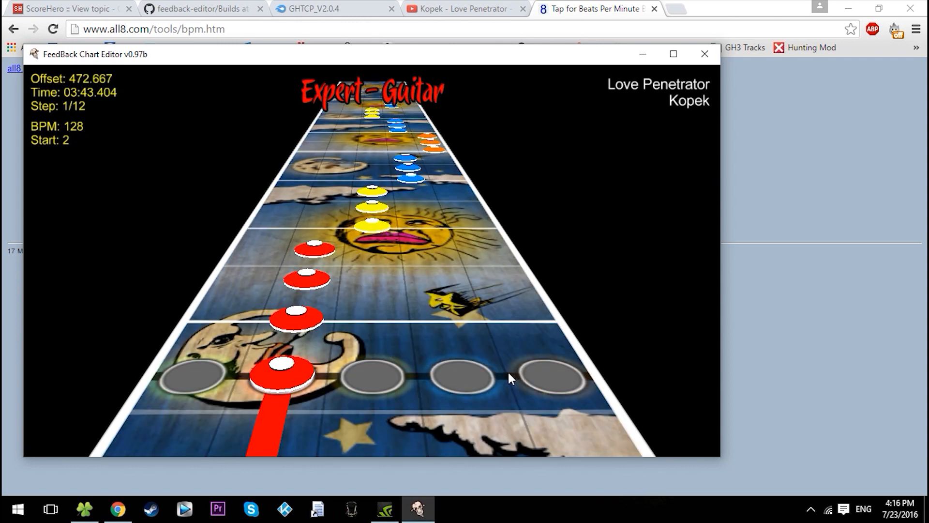
{"action": "type", "text": "s"}
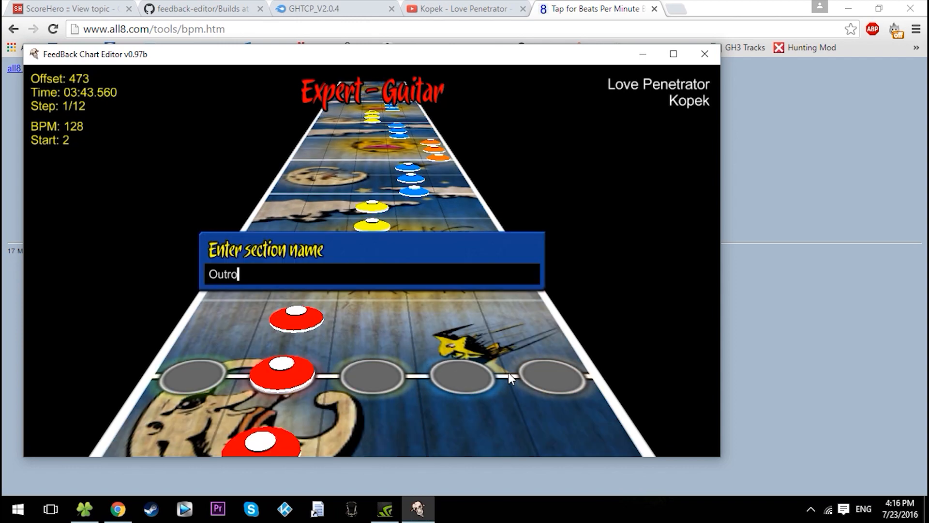
{"action": "type", "text": "Outro"}
{"action": "key", "text": "Return"}
- Play through the song's ending past the last sustained chord and add an "end" event at offset 485
{"action": "key", "text": "space"}
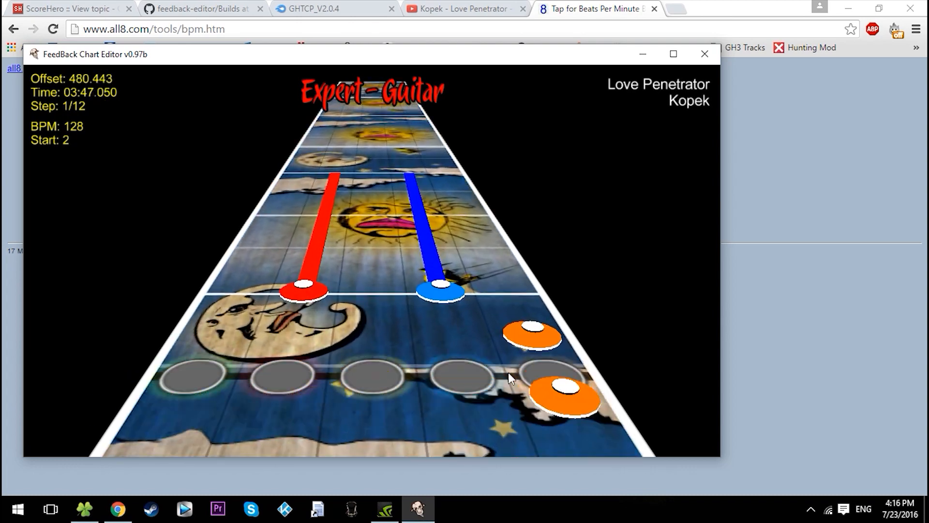
{"action": "key", "text": "space"}
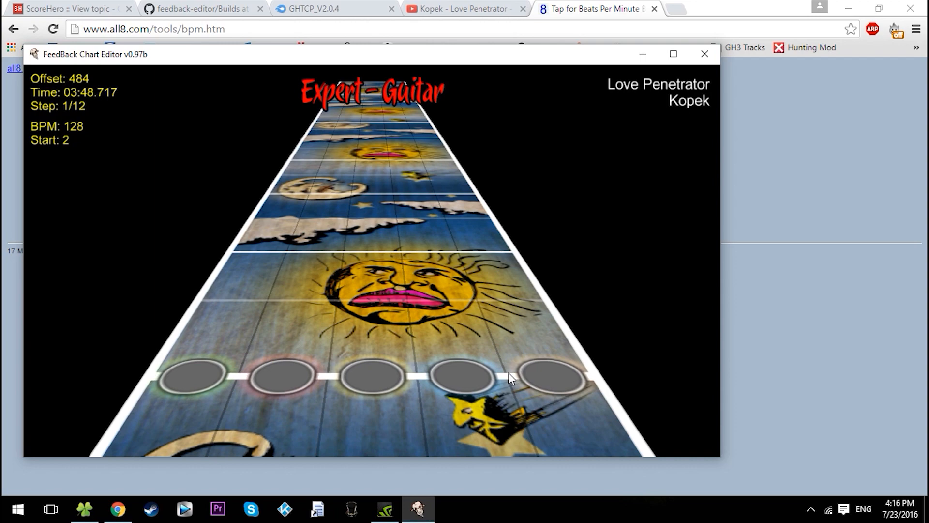
{"action": "scroll", "coordinate": [512, 379], "scroll_direction": "down", "scroll_amount": 16}
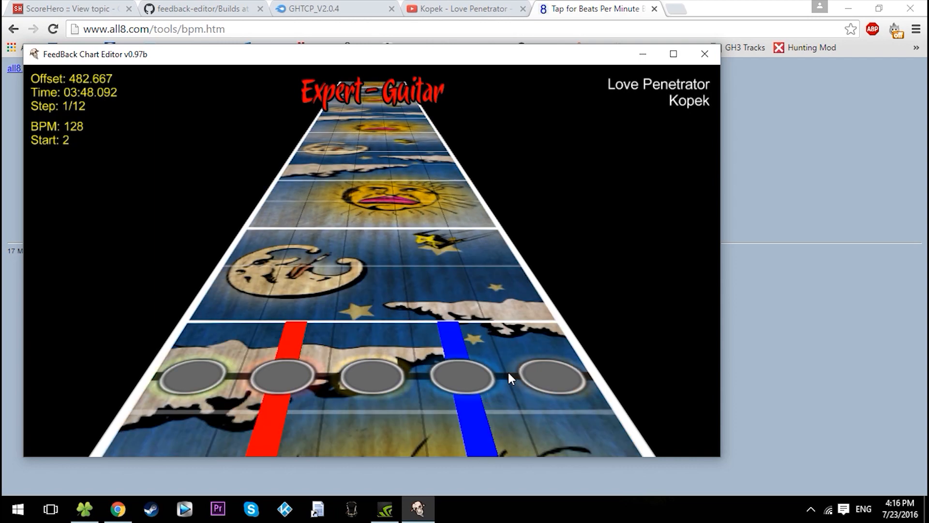
{"action": "key", "text": "space"}
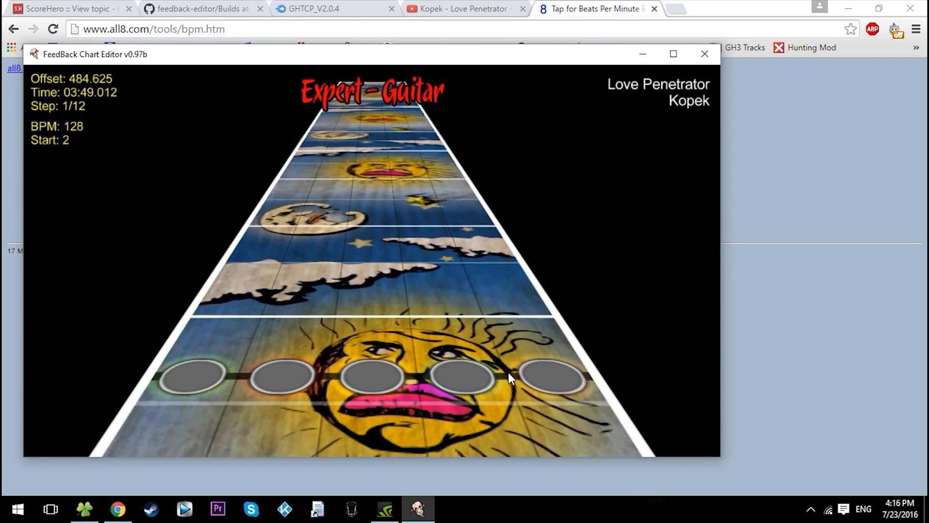
{"action": "key", "text": "space"}
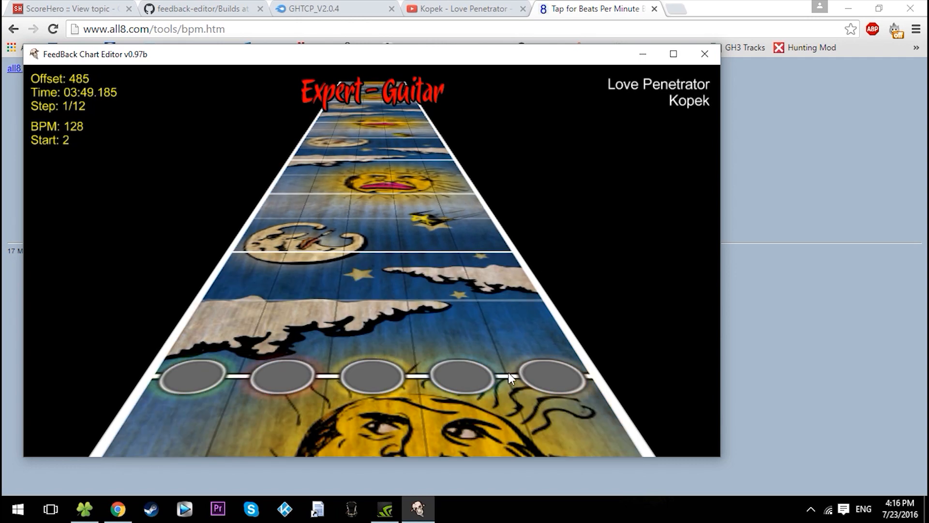
{"action": "scroll", "coordinate": [511, 378], "scroll_direction": "down", "scroll_amount": 20}
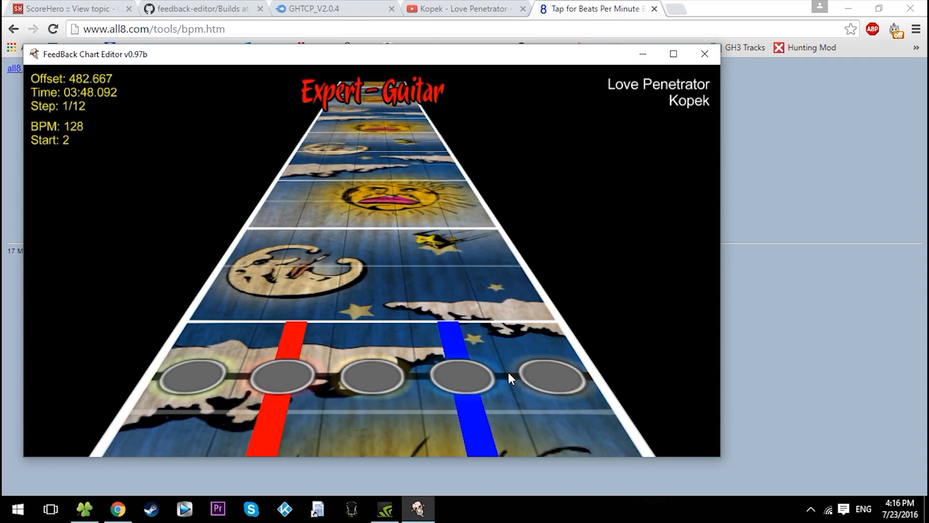
{"action": "scroll", "coordinate": [511, 378], "scroll_direction": "up", "scroll_amount": 4}
{"action": "scroll", "coordinate": [511, 379], "scroll_direction": "up", "scroll_amount": 20}
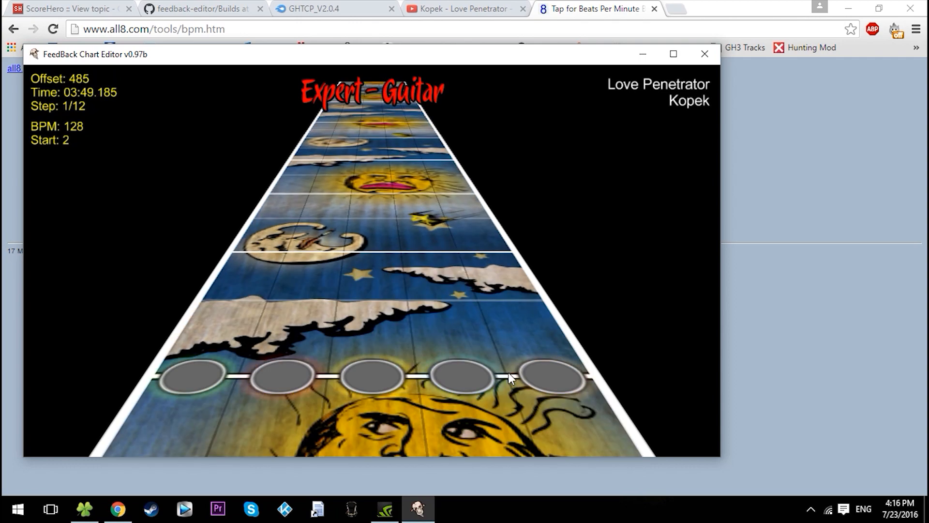
{"action": "type", "text": "e"}
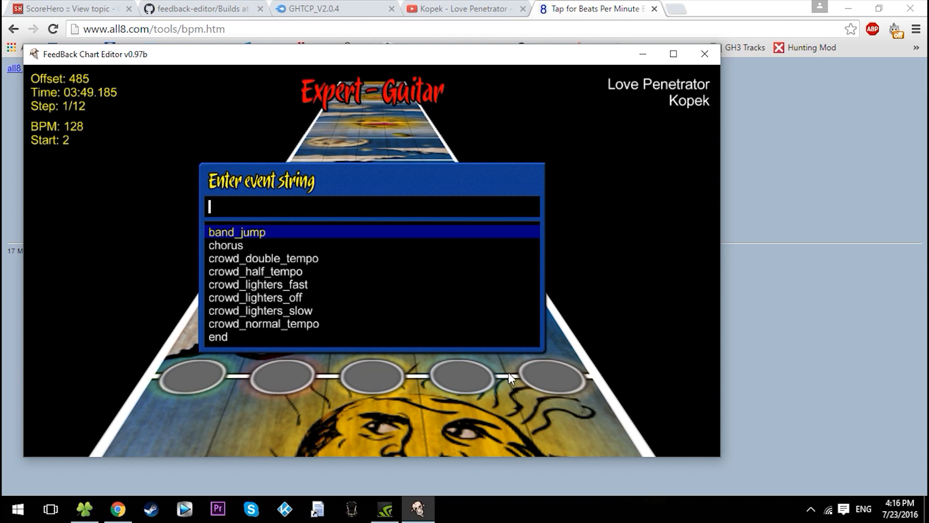
{"action": "type", "text": "end"}
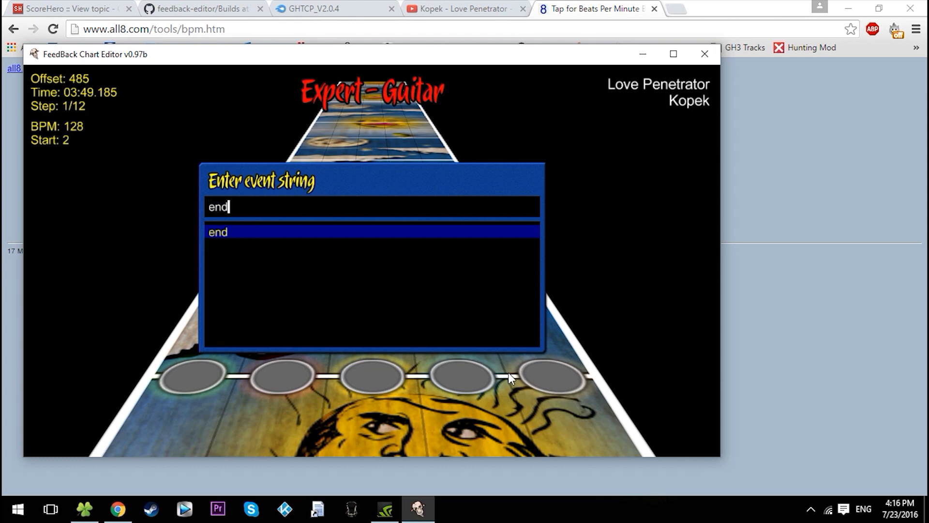
{"action": "key", "text": "Return"}
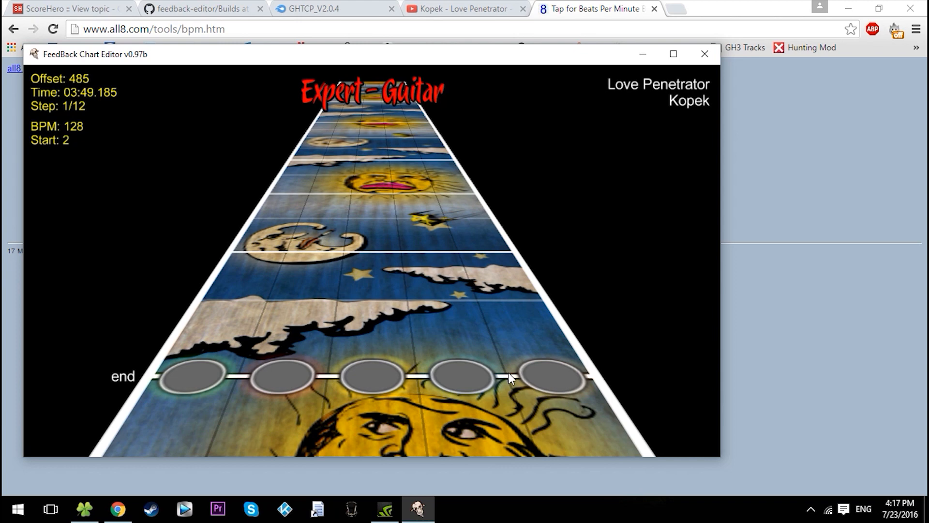
- Cycle through the Expert instrument tracks, including Enhanced Guitar, Coop-Bass and Drums, and return to Expert - Guitar
{"action": "key", "text": "Tab"}
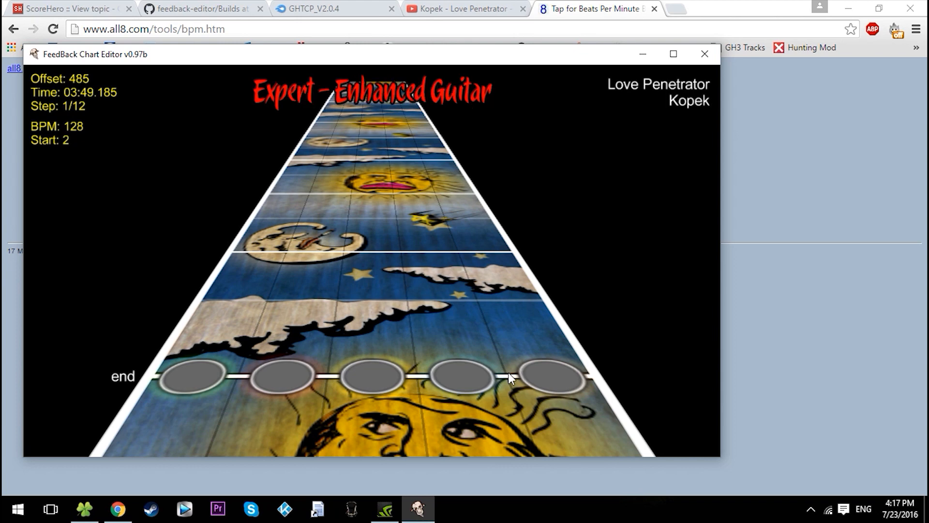
{"action": "key", "text": "Tab"}
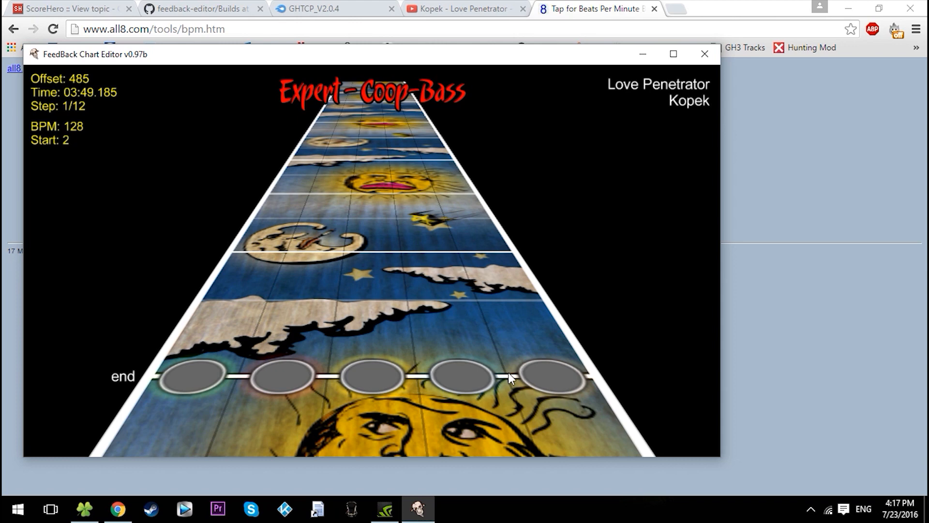
{"action": "key", "text": "Tab"}
{"action": "key", "text": "Tab"}
{"action": "key", "text": "Tab"}
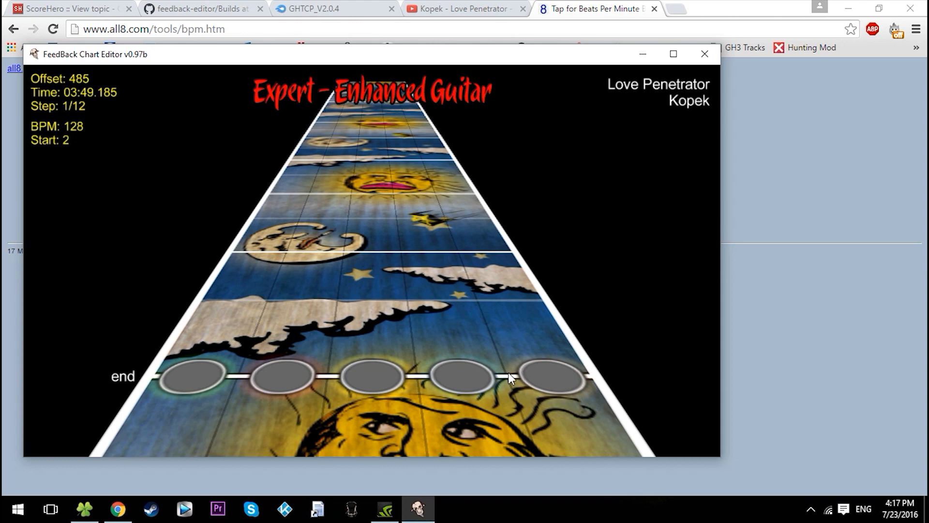
{"action": "key", "text": "Tab"}
{"action": "key", "text": "Tab"}
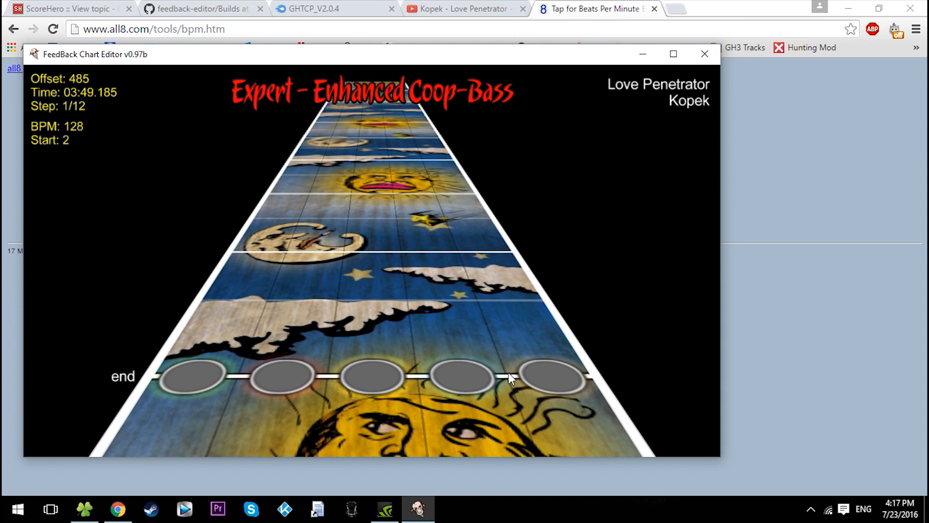
{"action": "key", "text": "Tab"}
{"action": "key", "text": "Tab"}
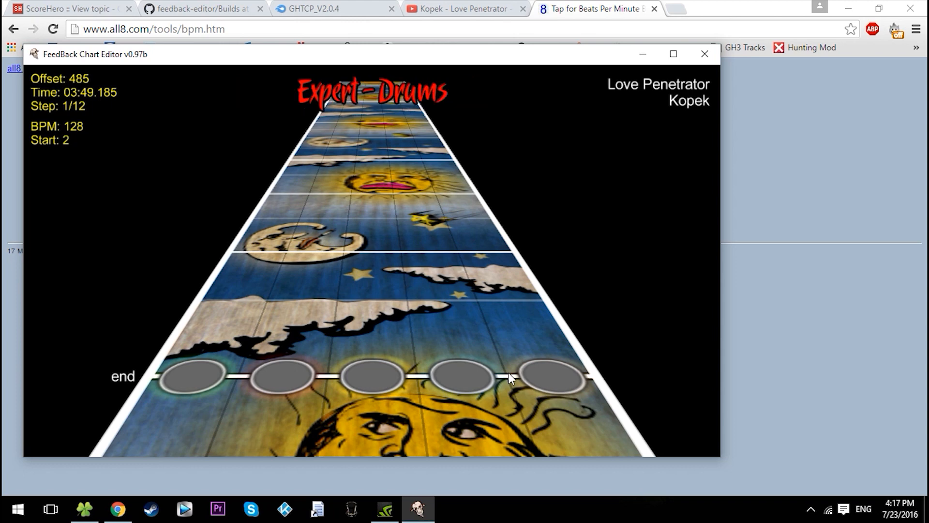
{"action": "key", "text": "Tab"}
{"action": "key", "text": "Tab"}
{"action": "key", "text": "Tab"}
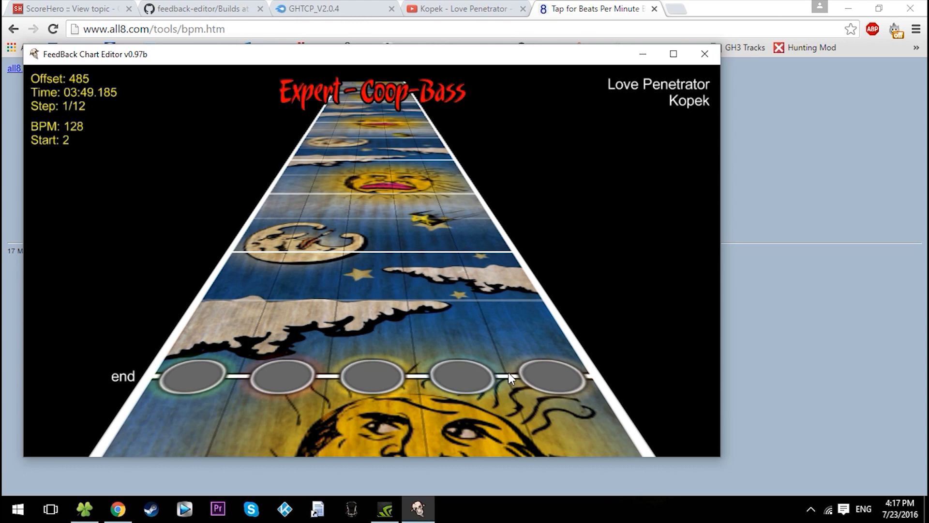
{"action": "key", "text": "Tab"}
{"action": "key", "text": "Tab"}
{"action": "key", "text": "Tab"}
{"action": "key", "text": "Tab"}
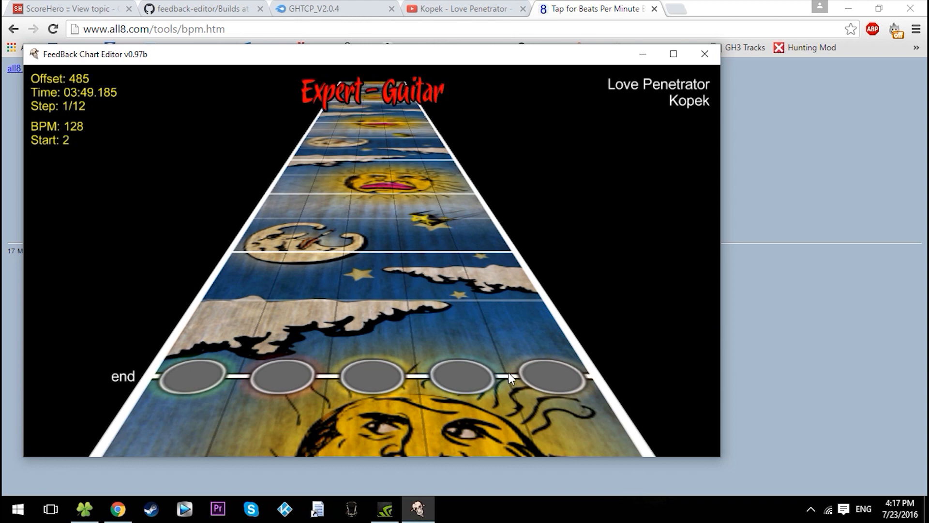
- Review the chart settings, including player 2 type, difficulty and audio file, and return to the chart
{"action": "key", "text": "Escape"}
{"action": "key", "text": "Down"}
{"action": "key", "text": "Down"}
{"action": "key", "text": "Down"}
{"action": "key", "text": "Return"}
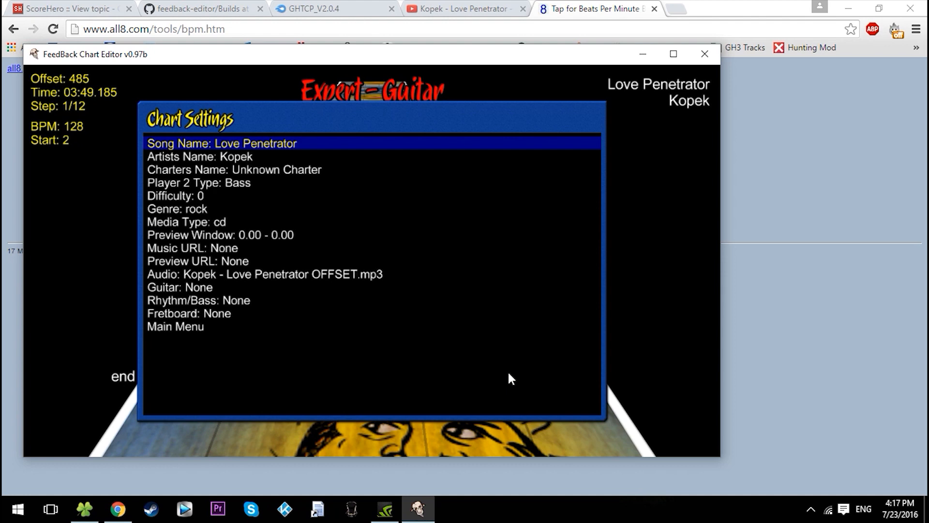
{"action": "key", "text": "Down"}
{"action": "key", "text": "Down"}
{"action": "key", "text": "Down"}
{"action": "key", "text": "Down"}
{"action": "key", "text": "Down"}
{"action": "key", "text": "Up"}
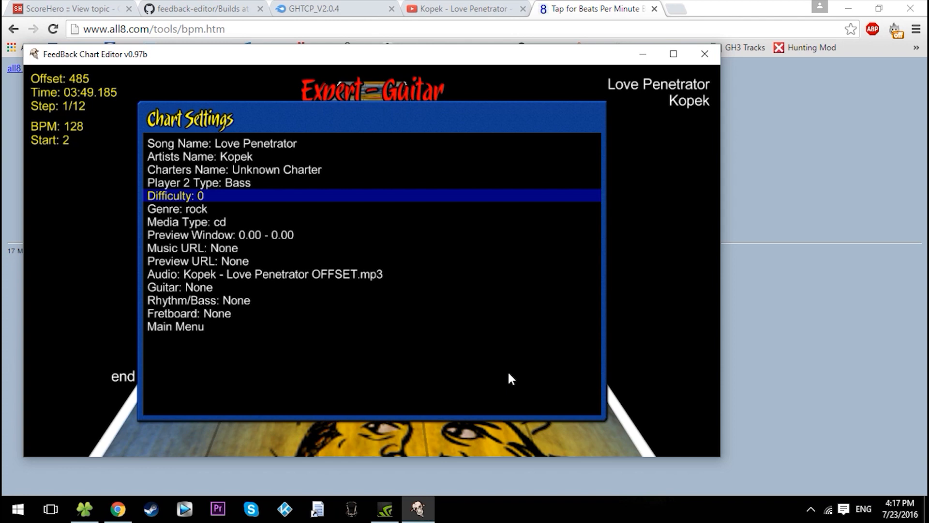
{"action": "key", "text": "Escape"}
{"action": "key", "text": "Escape"}
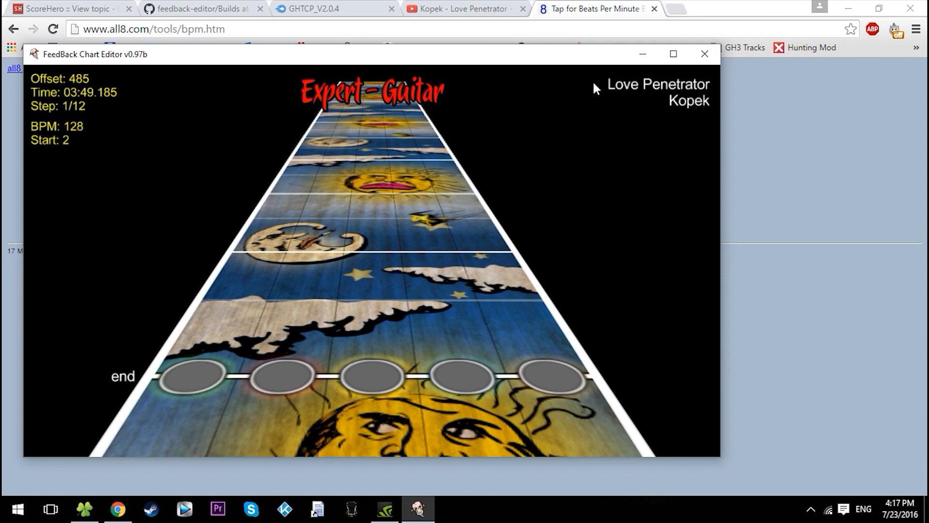
- Close the FeedBack chart editor, launch Guitar Hero Three Control Panel with permission to make changes, and accept its user agreement
{"action": "left_click", "coordinate": [708, 55]}
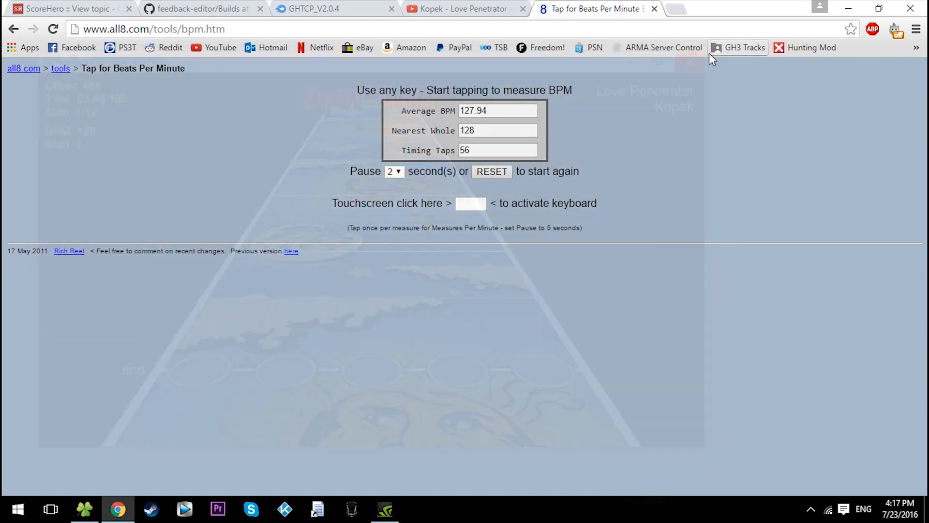
{"action": "left_click", "coordinate": [97, 503]}
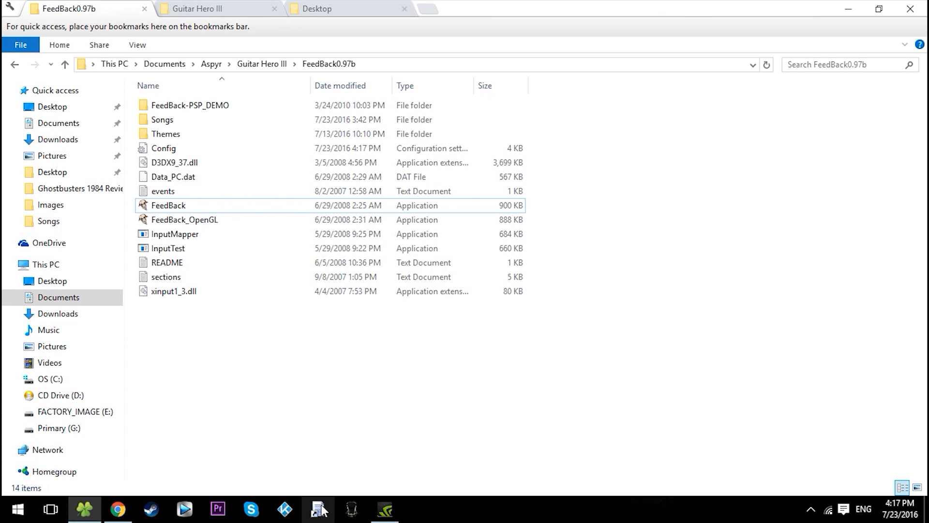
{"action": "left_click", "coordinate": [320, 507]}
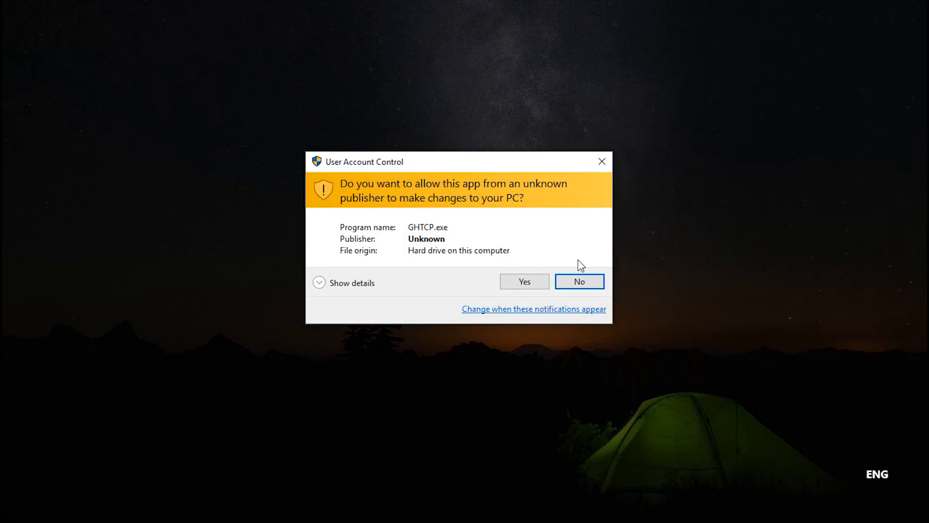
{"action": "left_click", "coordinate": [525, 283]}
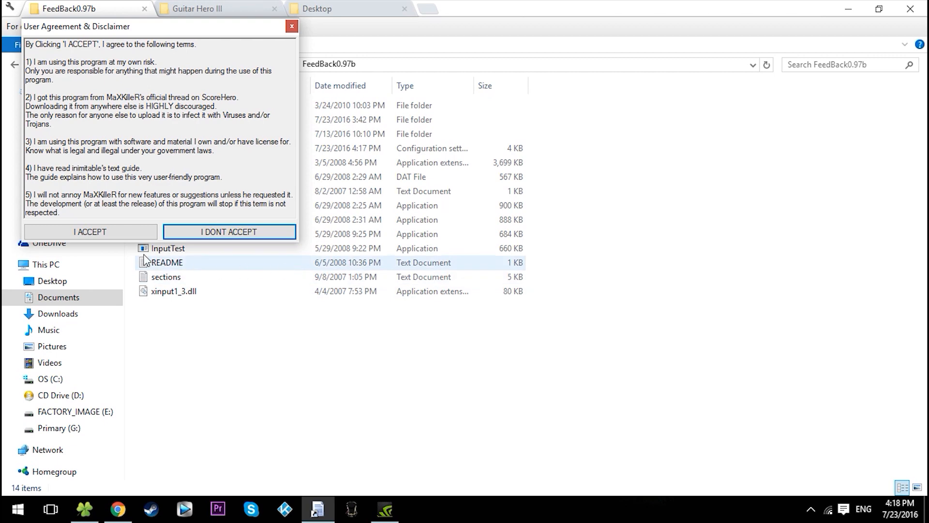
{"action": "left_click", "coordinate": [125, 231]}
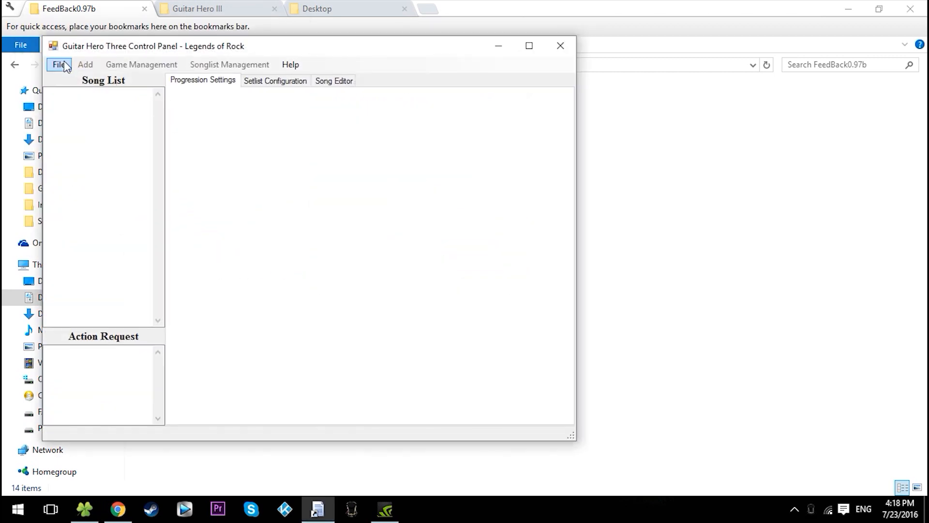
- Open the game settings for Guitar Hero III (English)
{"action": "left_click", "coordinate": [63, 65]}
{"action": "left_click", "coordinate": [67, 78]}
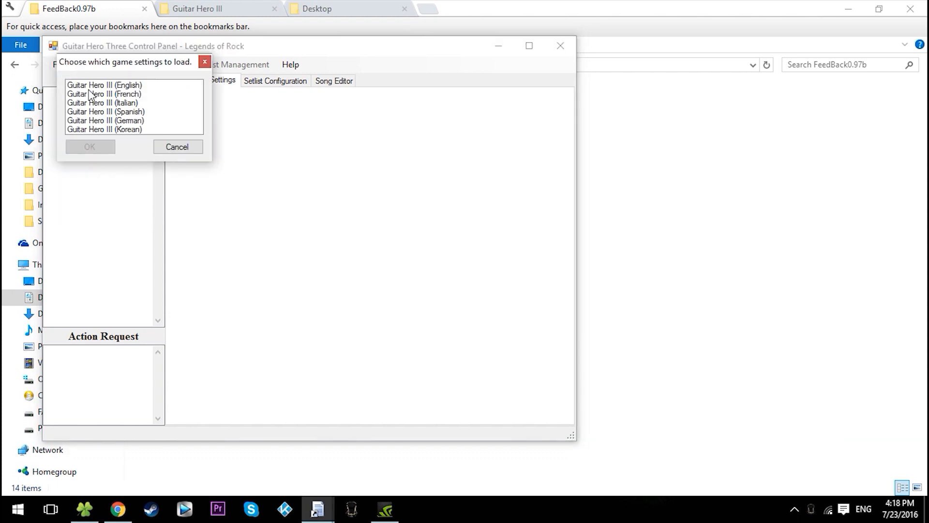
{"action": "left_click", "coordinate": [100, 85]}
{"action": "left_click", "coordinate": [93, 146]}
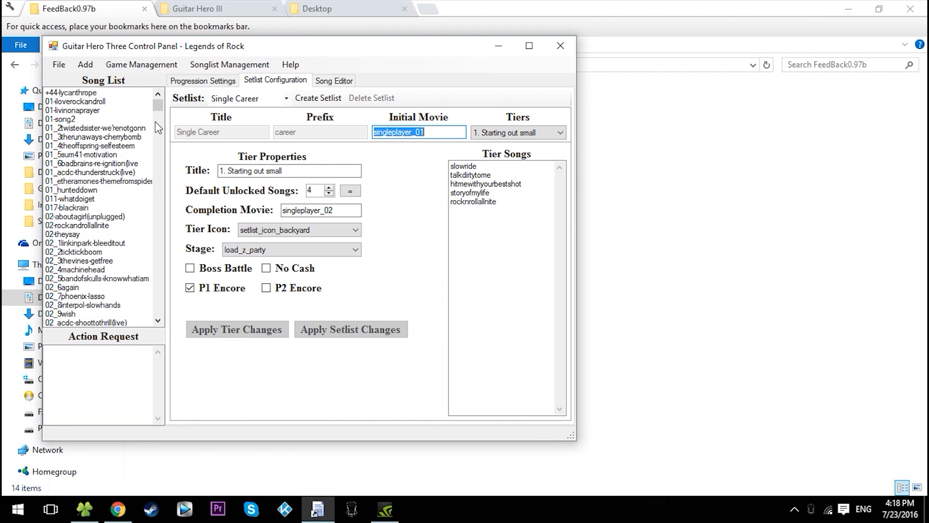
- Look over the song list and switch the setlist being configured to Download
{"action": "mouse_move", "coordinate": [158, 107]}
{"action": "left_mouse_down"}
{"action": "mouse_move", "coordinate": [158, 264]}
{"action": "mouse_move", "coordinate": [147, 312]}
{"action": "mouse_move", "coordinate": [158, 128]}
{"action": "mouse_move", "coordinate": [153, 104]}
{"action": "mouse_move", "coordinate": [151, 207]}
{"action": "mouse_move", "coordinate": [145, 103]}
{"action": "left_mouse_up"}
{"action": "left_click", "coordinate": [286, 99]}
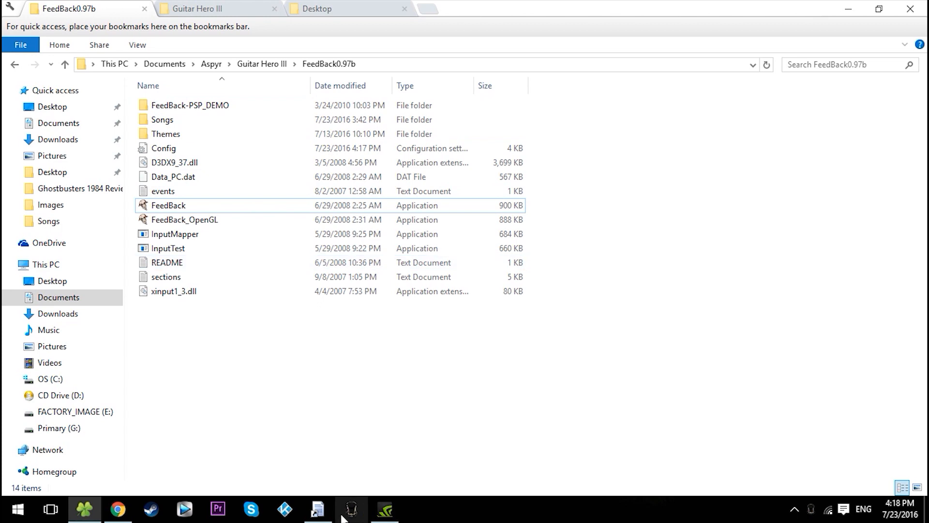
{"action": "left_click", "coordinate": [318, 509]}
{"action": "left_click", "coordinate": [274, 98]}
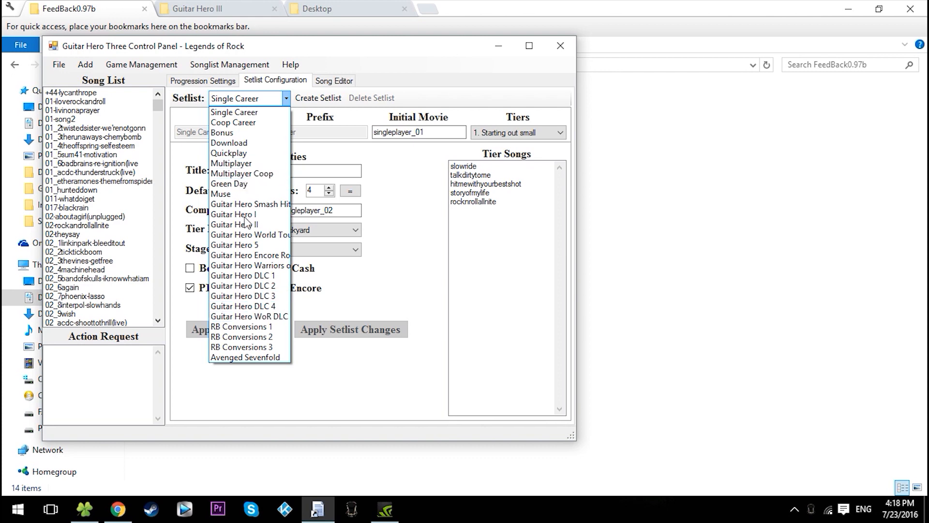
{"action": "left_click", "coordinate": [246, 144]}
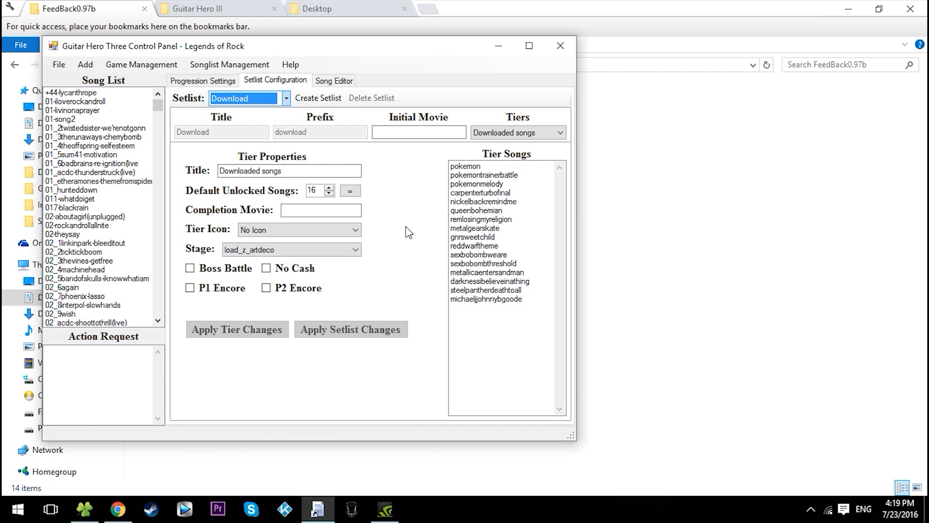
- Start a new song entry and name it "kopeklovepenetrator"
{"action": "left_click", "coordinate": [85, 65]}
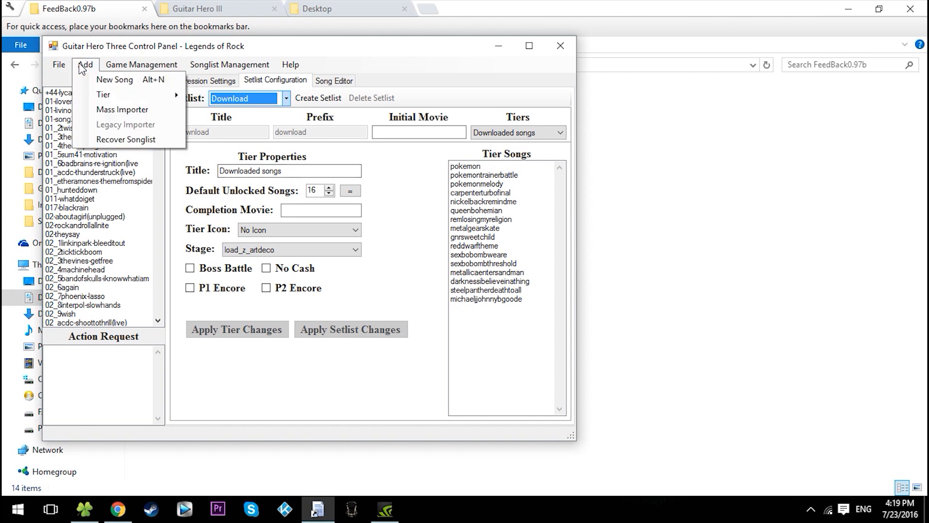
{"action": "left_click", "coordinate": [95, 79]}
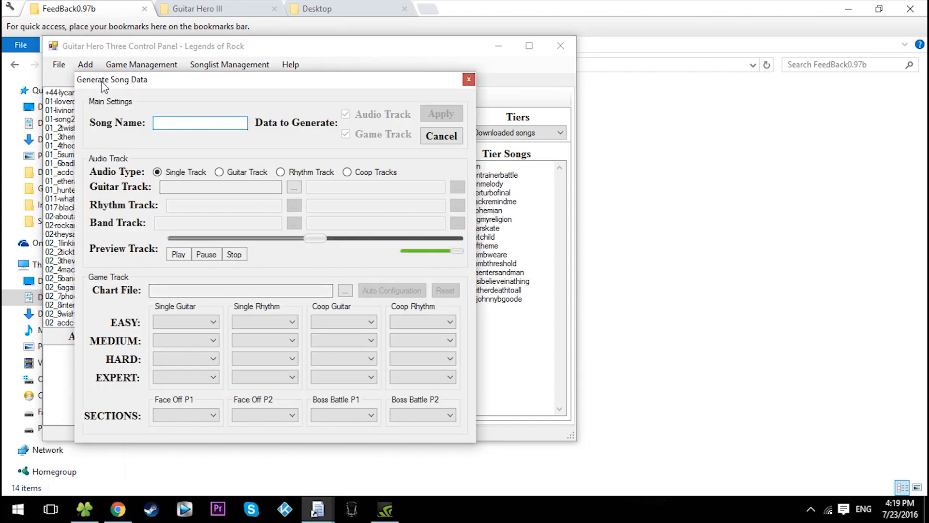
{"action": "type", "text": "kopeklovepenetrator"}
{"action": "left_click_drag", "start_coordinate": [140, 77], "coordinate": [266, 74]}
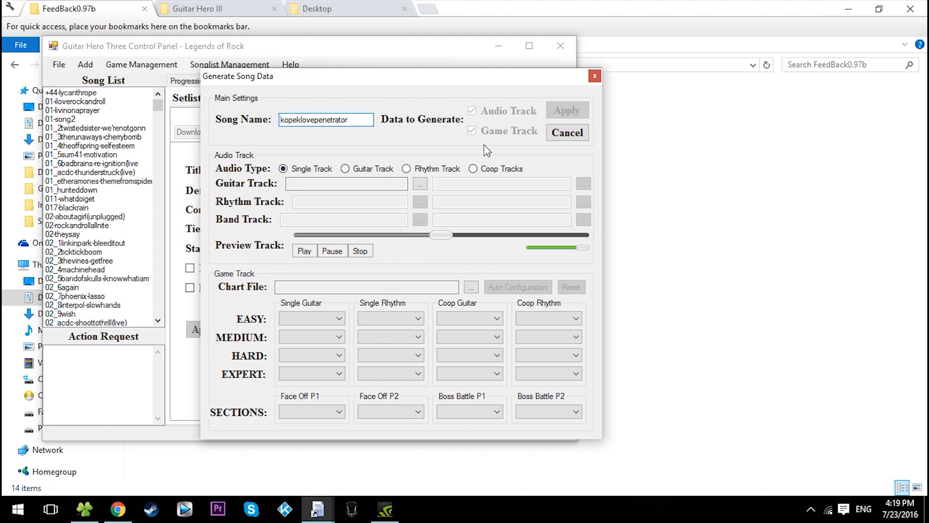
- Load the MP3 file "Kopek - Love Penetrator OFFSET" as the song's guitar audio track
{"action": "left_click", "coordinate": [419, 183]}
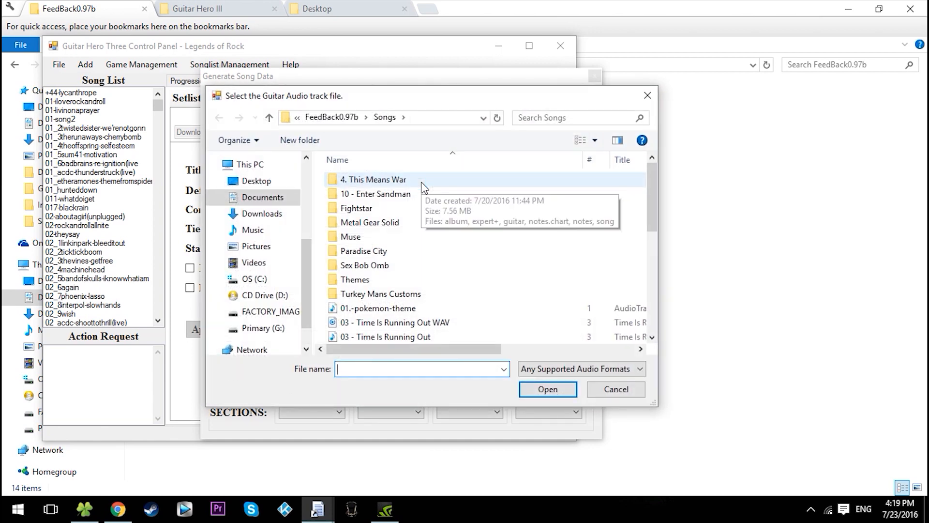
{"action": "scroll", "coordinate": [423, 187], "scroll_direction": "down", "scroll_amount": 6}
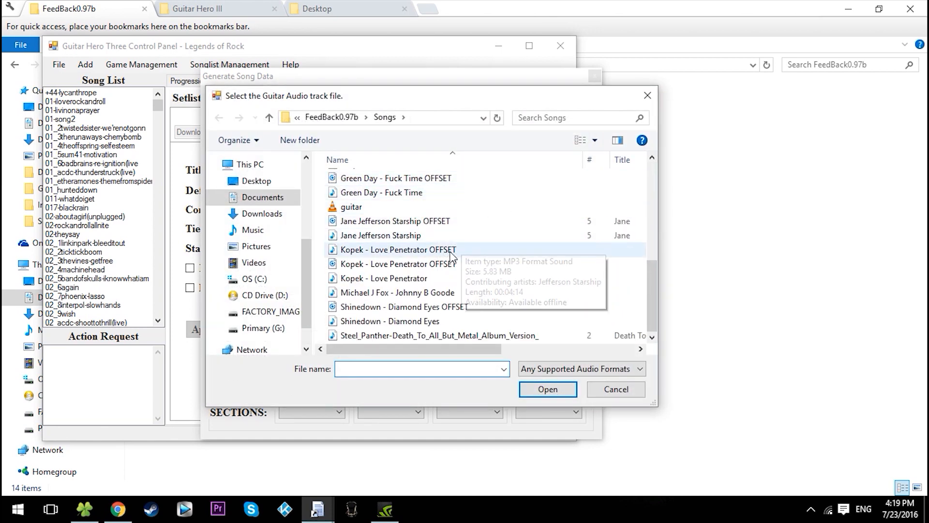
{"action": "left_click", "coordinate": [450, 252]}
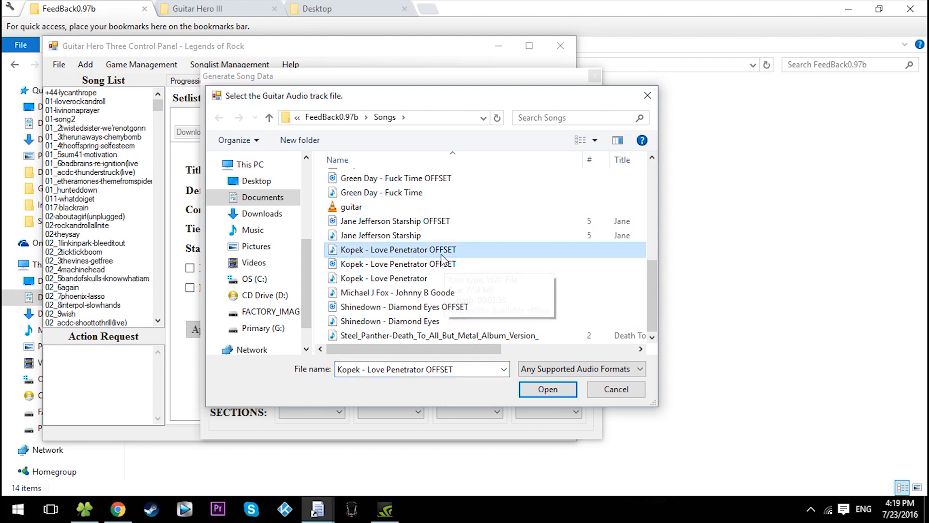
{"action": "left_click", "coordinate": [555, 383]}
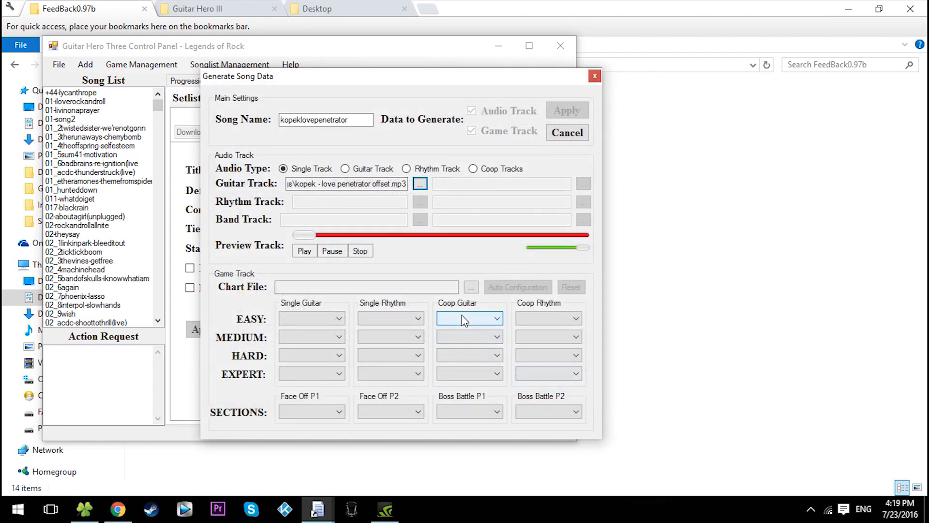
- Load "Kopek - Love Penetrator OFFSET.chart" as the chart file and apply the song data
{"action": "left_click", "coordinate": [470, 287]}
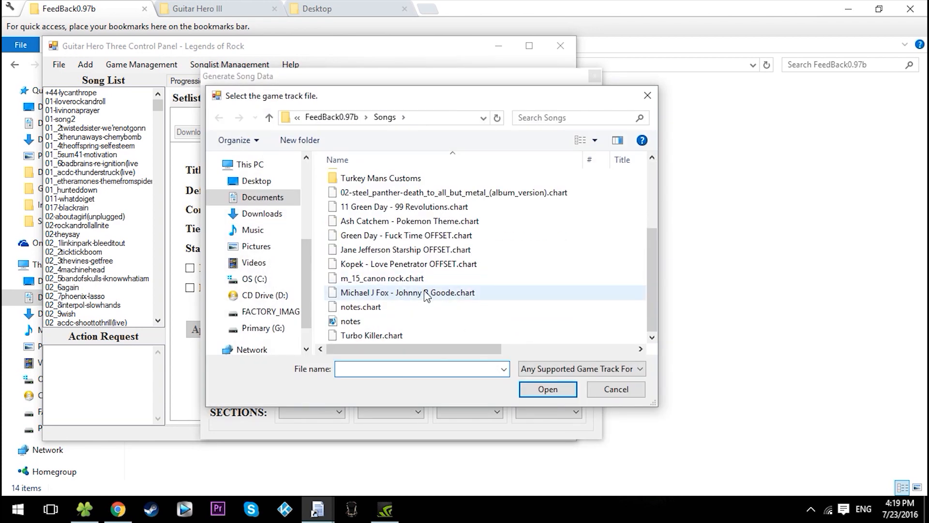
{"action": "left_click", "coordinate": [414, 264]}
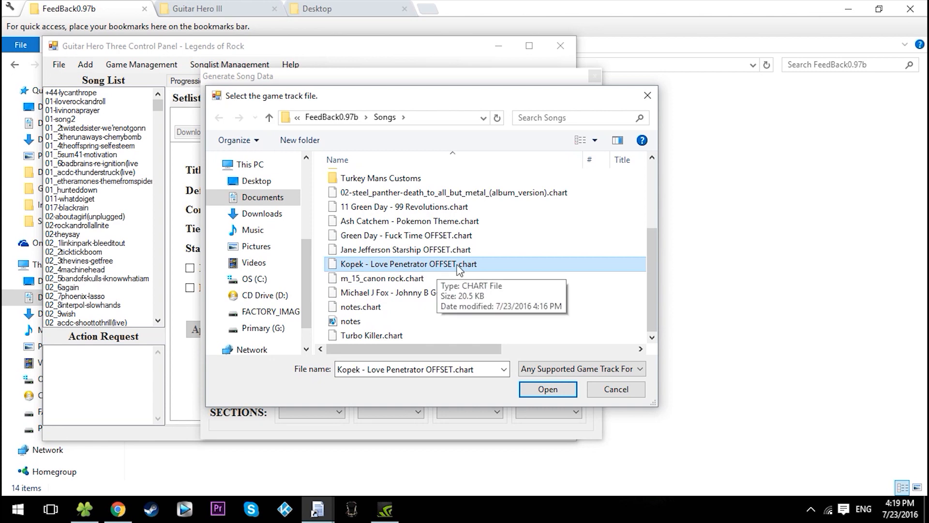
{"action": "left_click_drag", "start_coordinate": [468, 93], "coordinate": [616, 100]}
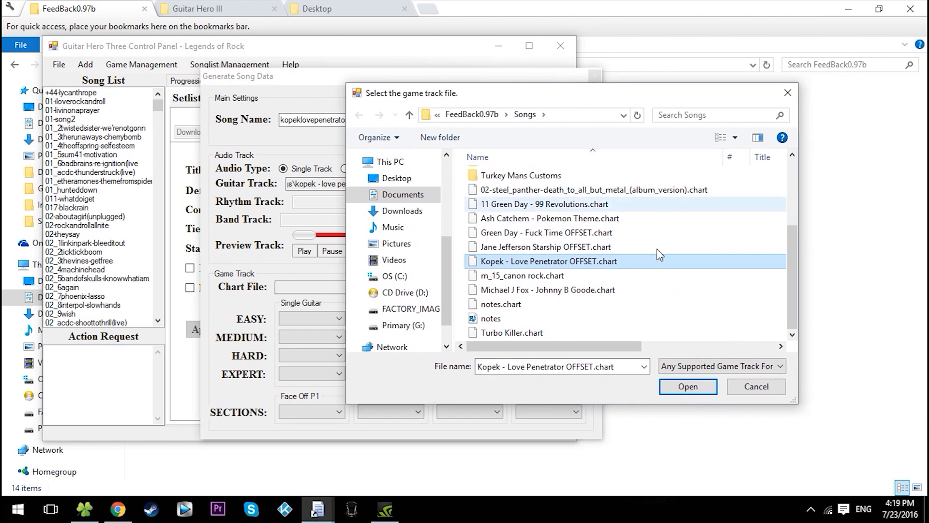
{"action": "left_click", "coordinate": [682, 386]}
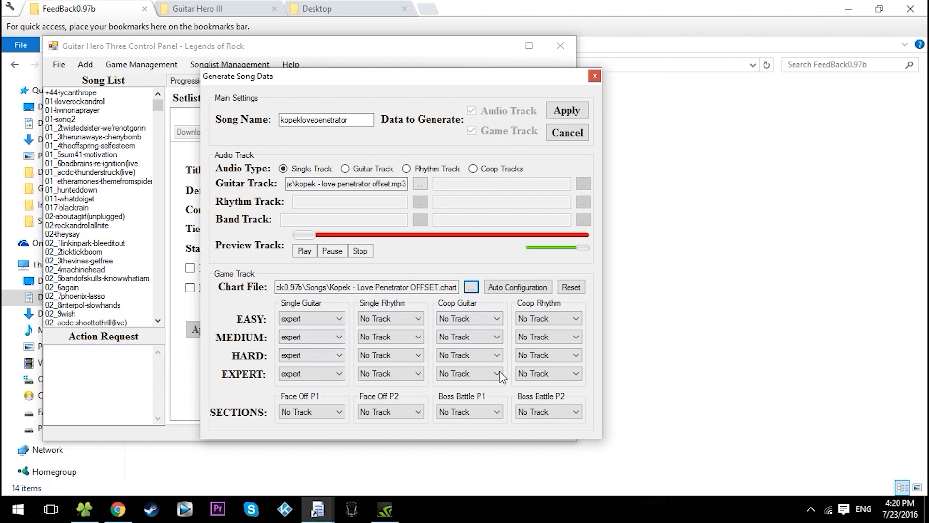
{"action": "left_click", "coordinate": [566, 111]}
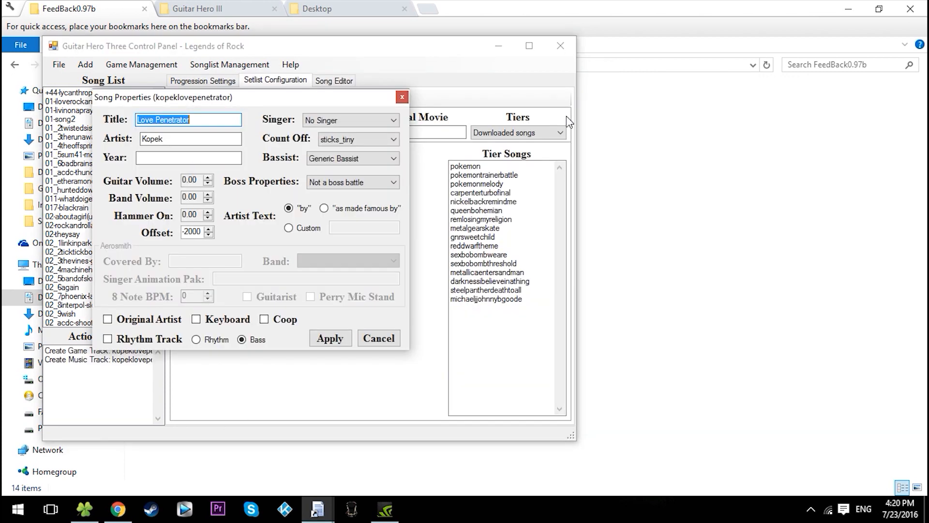
- Enter ", 2014" as the song's year, check its offset, and apply the song properties
{"action": "left_click", "coordinate": [193, 122]}
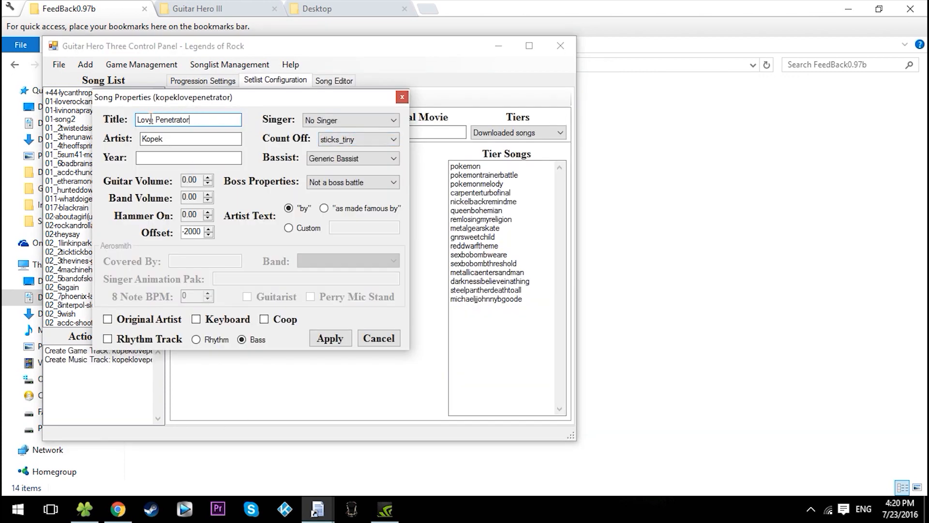
{"action": "left_click", "coordinate": [155, 159]}
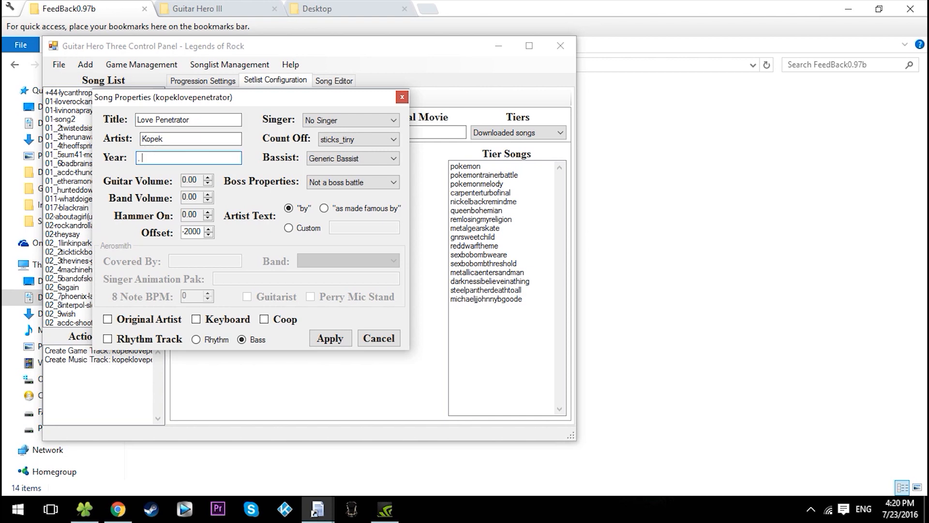
{"action": "type", "text": ".2014"}
{"action": "left_click_drag", "start_coordinate": [201, 233], "coordinate": [34, 237]}
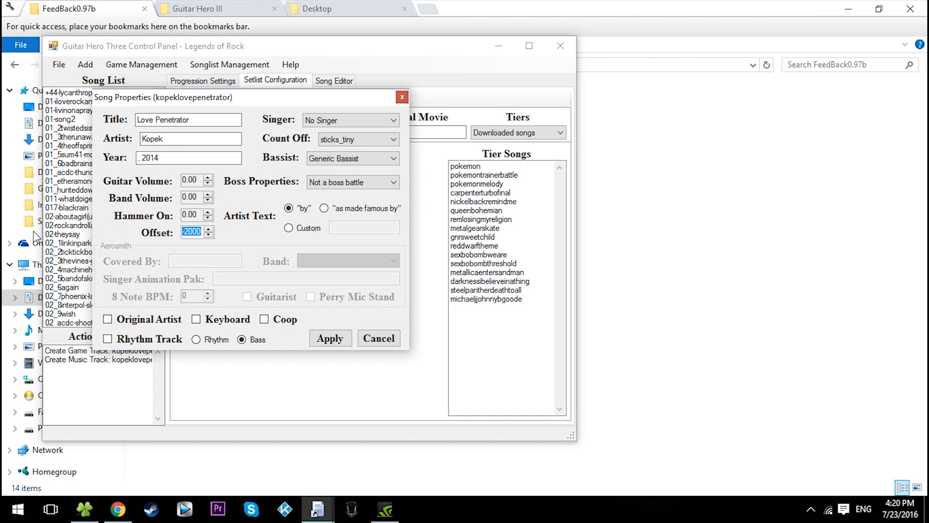
{"action": "left_click", "coordinate": [202, 233]}
{"action": "left_click", "coordinate": [331, 338]}
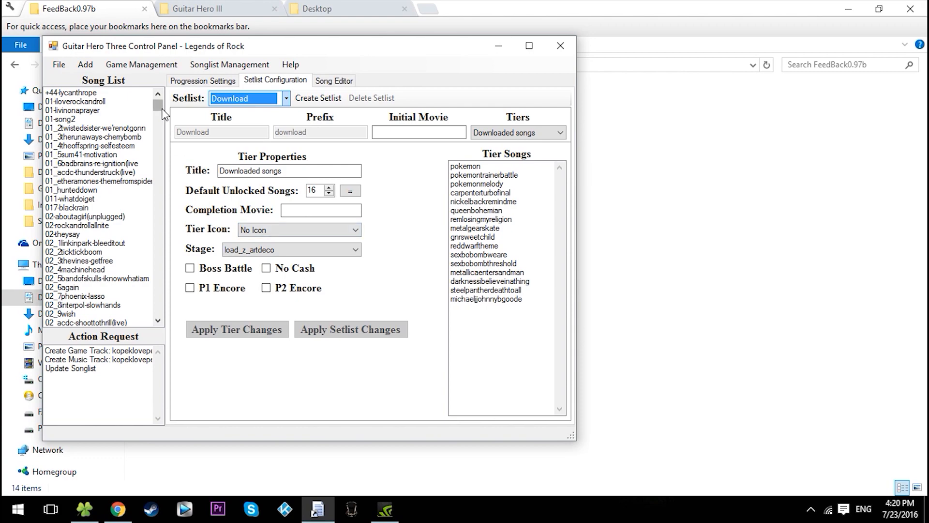
- Add kopeklovepenetrator to the Downloaded songs tier, set its default unlocked songs to 17, and apply the tier changes
{"action": "left_click_drag", "start_coordinate": [163, 110], "coordinate": [153, 237]}
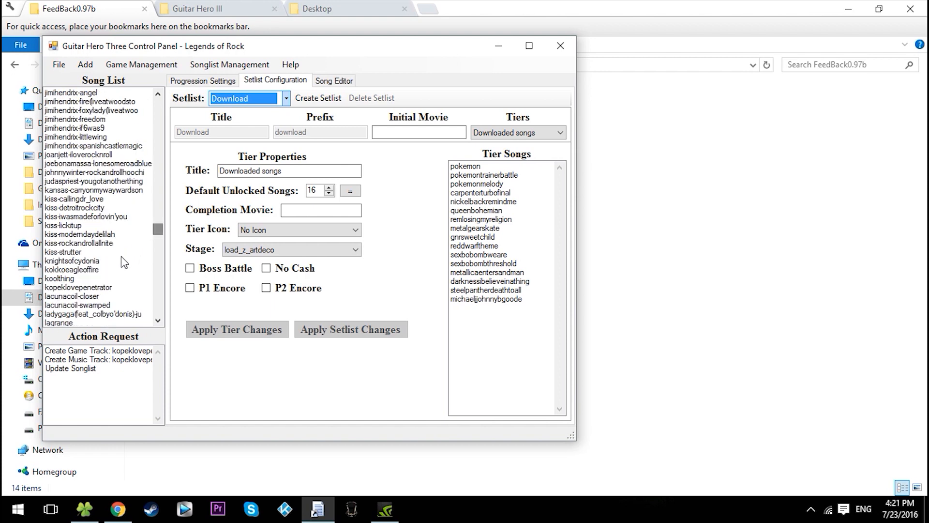
{"action": "left_click", "coordinate": [112, 287]}
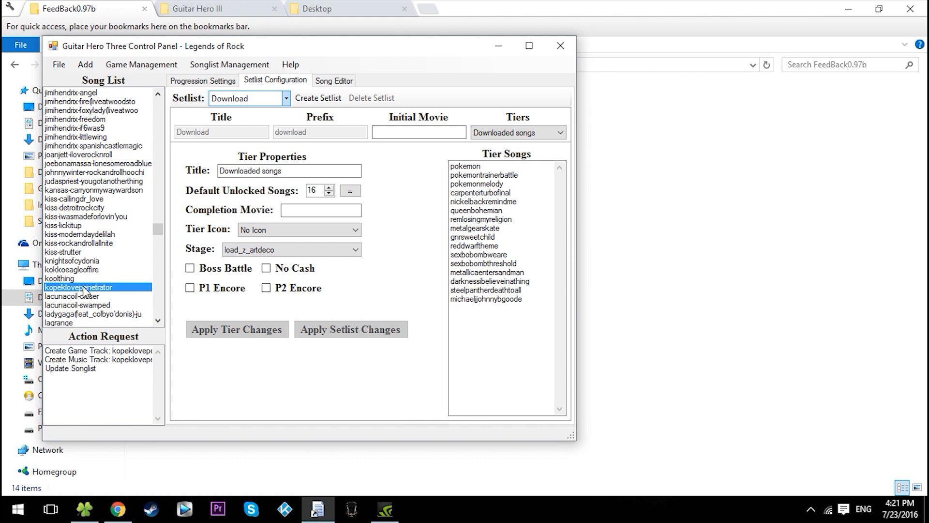
{"action": "left_click_drag", "start_coordinate": [87, 289], "coordinate": [507, 333]}
{"action": "left_click_drag", "start_coordinate": [506, 334], "coordinate": [507, 336]}
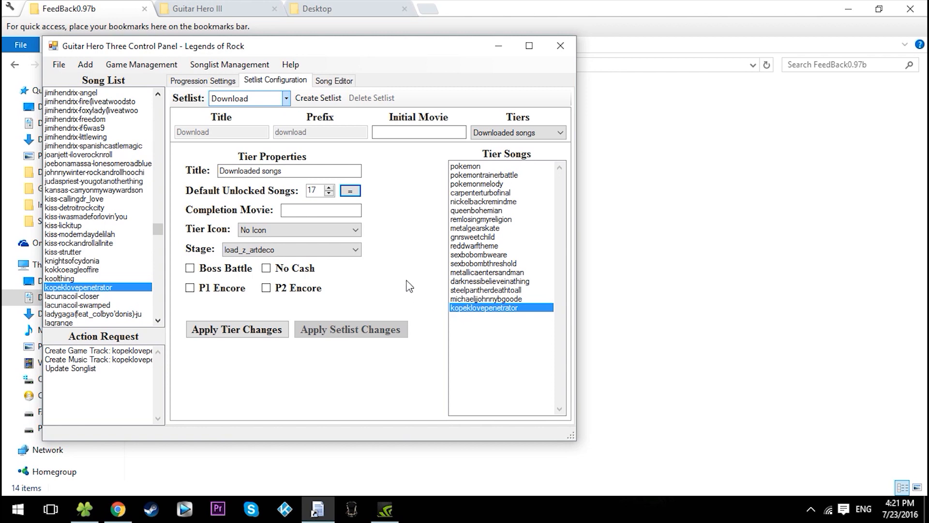
{"action": "left_click", "coordinate": [264, 333]}
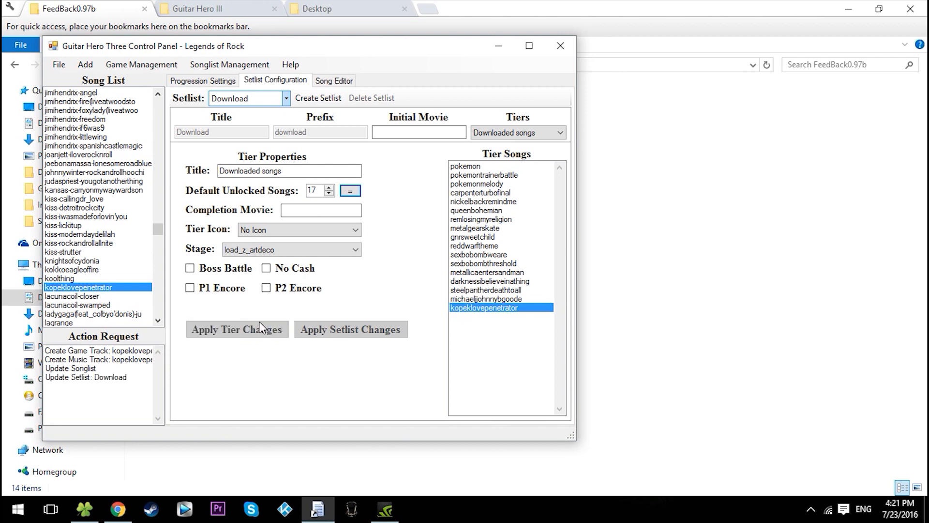
- Dismiss the request to clear game settings, execute the queued actions instead, and close the progress report once processing finishes
{"action": "left_click", "coordinate": [60, 68]}
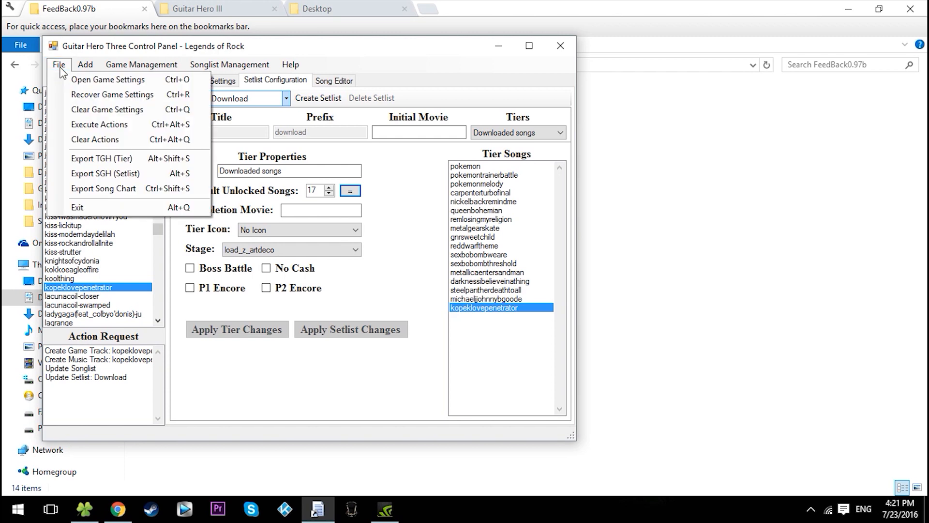
{"action": "left_click", "coordinate": [75, 110]}
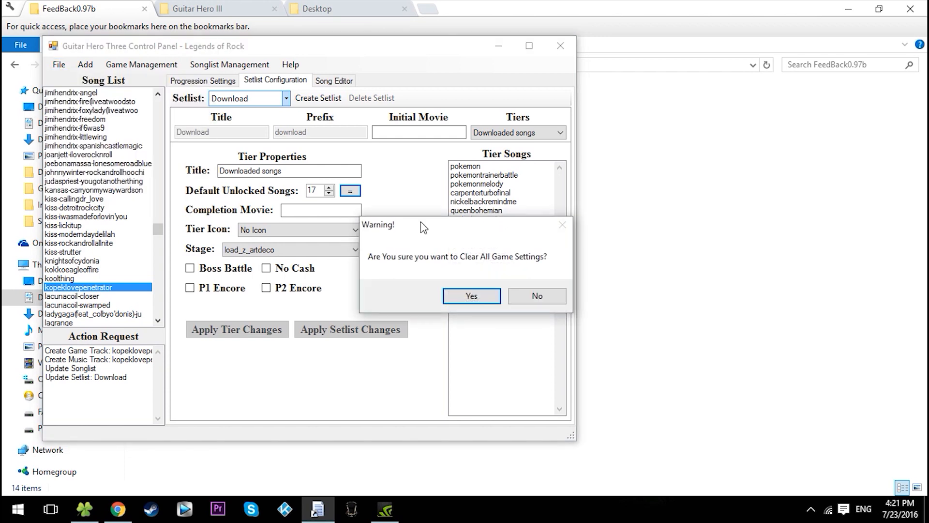
{"action": "left_click", "coordinate": [59, 64]}
{"action": "left_click", "coordinate": [97, 125]}
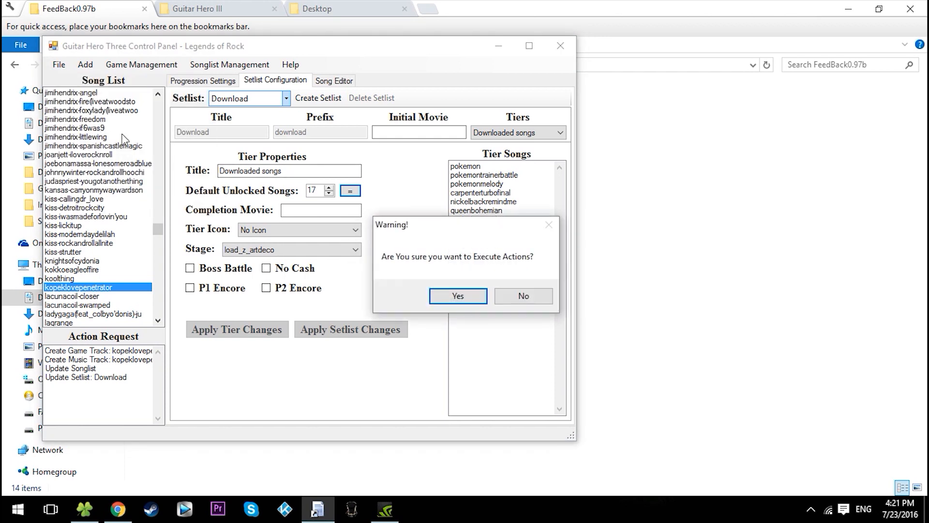
{"action": "left_click", "coordinate": [465, 301]}
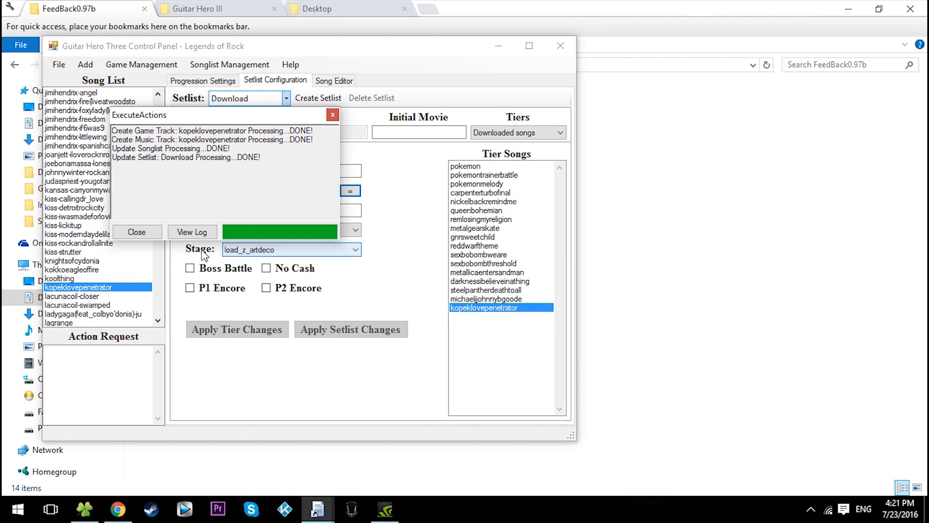
{"action": "left_click", "coordinate": [136, 232]}
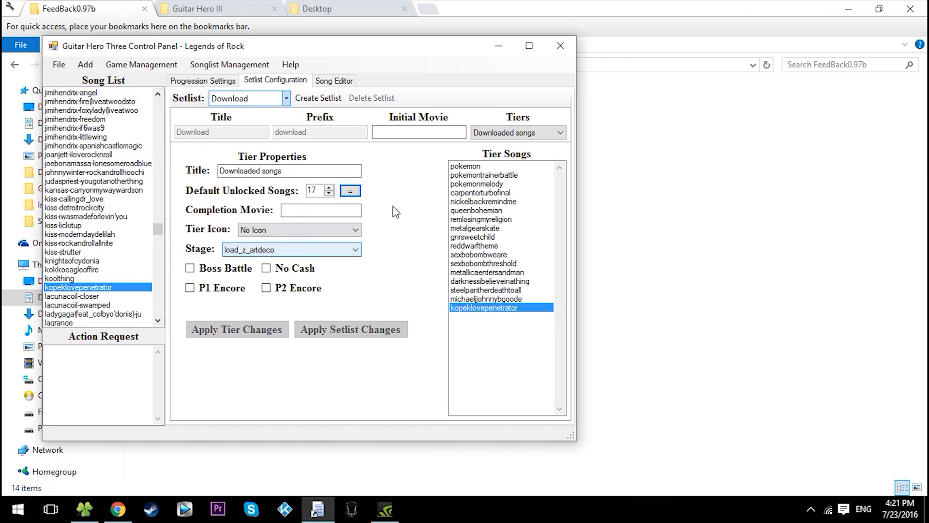
- Close the Guitar Hero Three Control Panel, switch to Guitar Hero III and enter Quickplay to reach the song setlist
{"action": "left_click", "coordinate": [561, 46]}
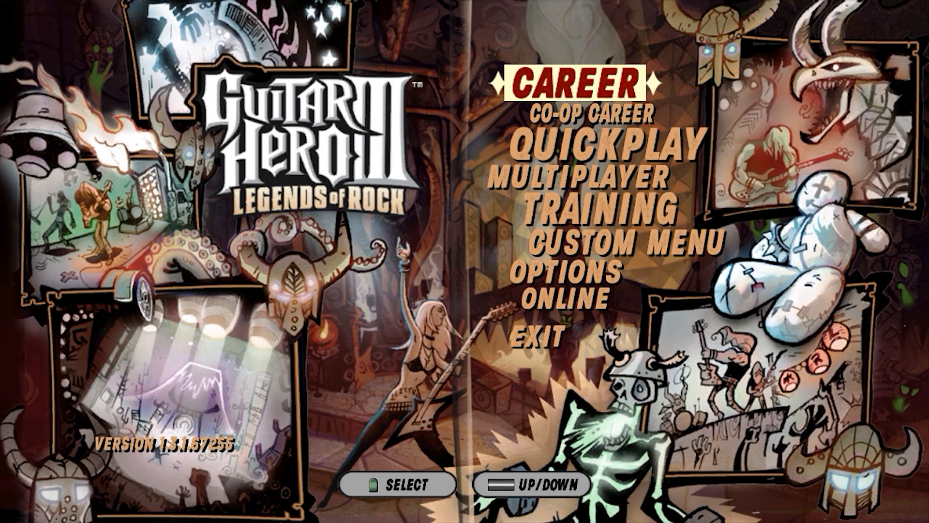
{"action": "key", "text": "Down"}
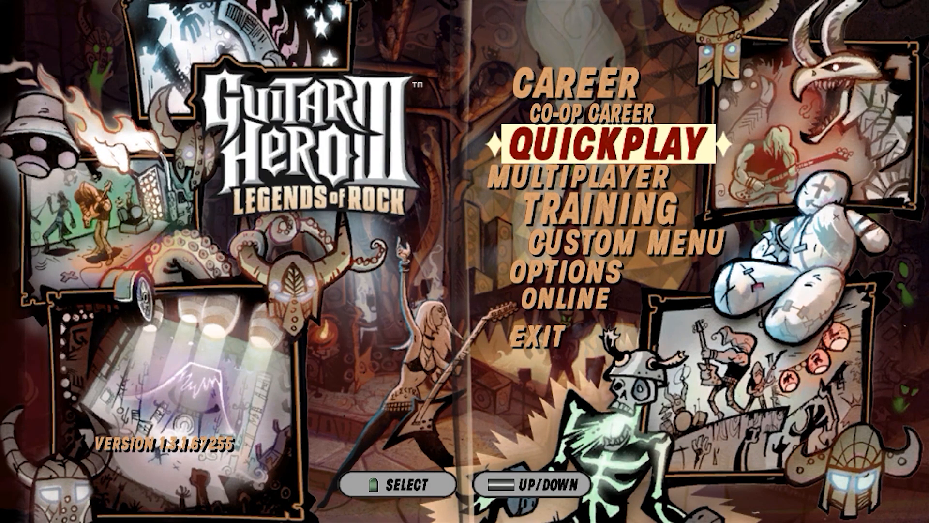
{"action": "key", "text": "Return"}
{"action": "key", "text": "Return"}
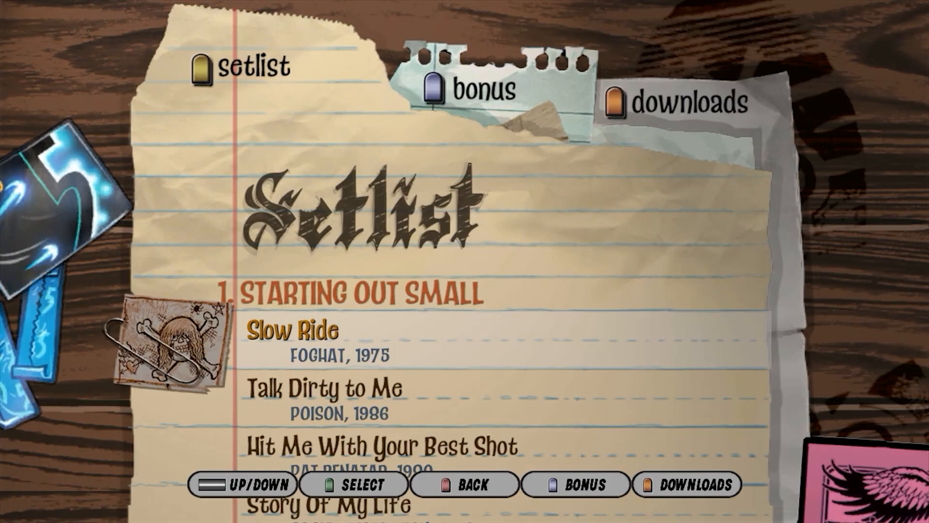
- Switch to the downloads setlist and start the song Love Penetrator by Kopek
{"action": "key", "text": "shift"}
{"action": "key", "text": "Down"}
{"action": "key", "text": "Down"}
{"action": "key", "text": "Down"}
{"action": "key", "text": "Down"}
{"action": "key", "text": "Down"}
{"action": "key", "text": "Down"}
{"action": "key", "text": "Down"}
{"action": "key", "text": "Down"}
{"action": "key", "text": "Down"}
{"action": "key", "text": "Down"}
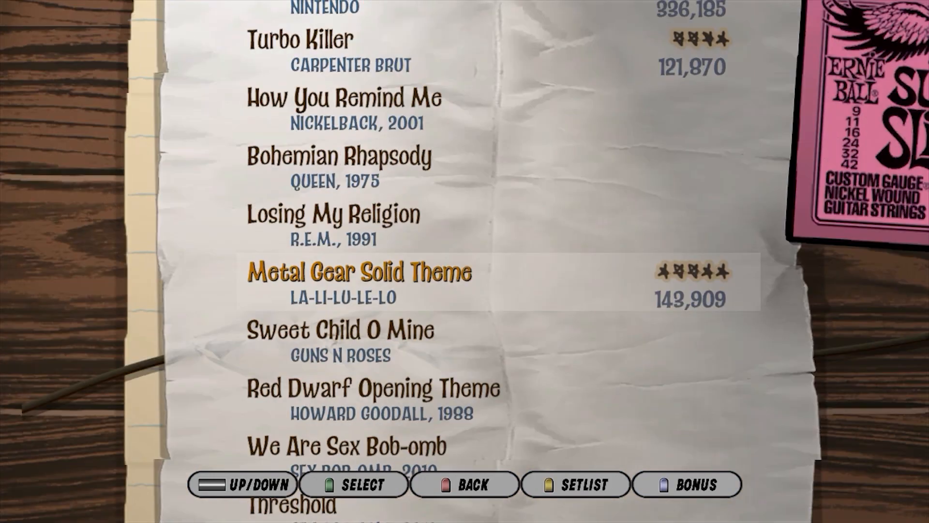
{"action": "key", "text": "Down"}
{"action": "key", "text": "Down"}
{"action": "key", "text": "Down"}
{"action": "key", "text": "Down"}
{"action": "key", "text": "Down"}
{"action": "key", "text": "Down"}
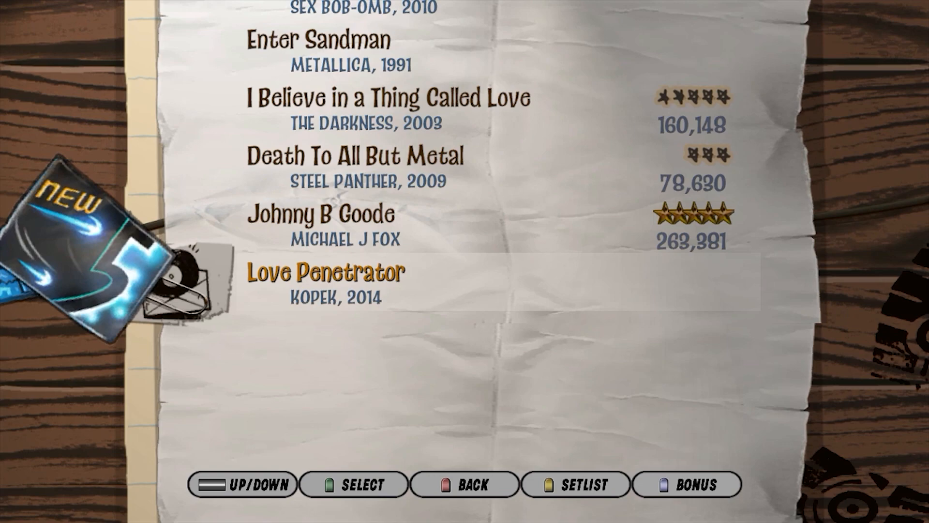
{"action": "key", "text": "Return"}
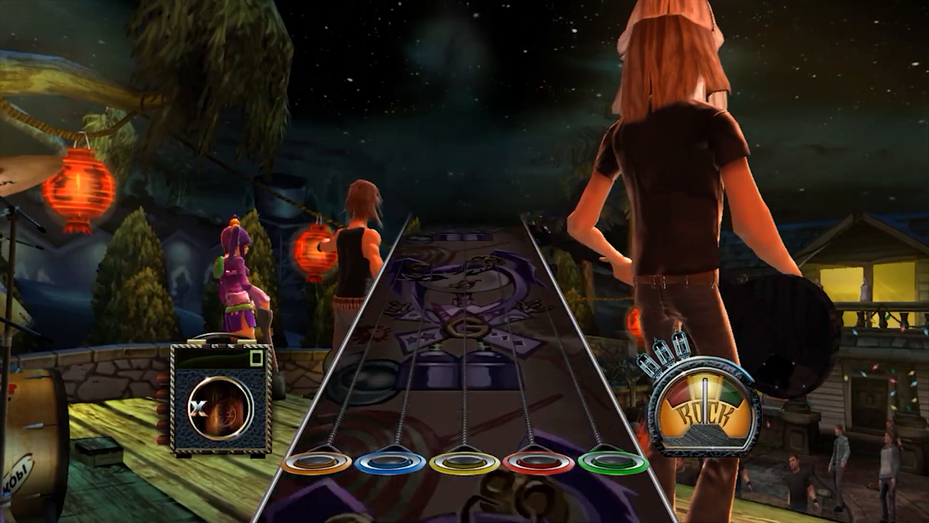
- Pause the song, turn off the lefty flip setting with the required restart, and restart the song once more
{"action": "key", "text": "Escape"}
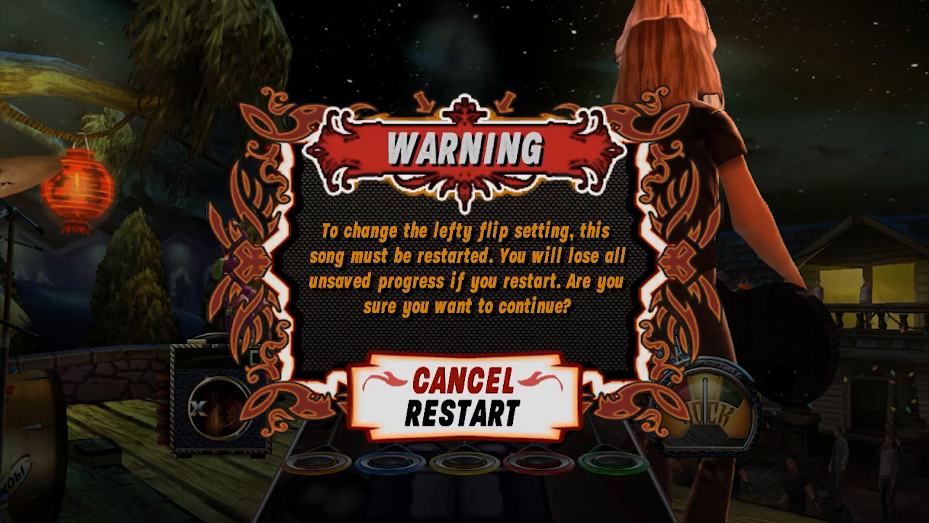
{"action": "key", "text": "Down"}
{"action": "key", "text": "Return"}
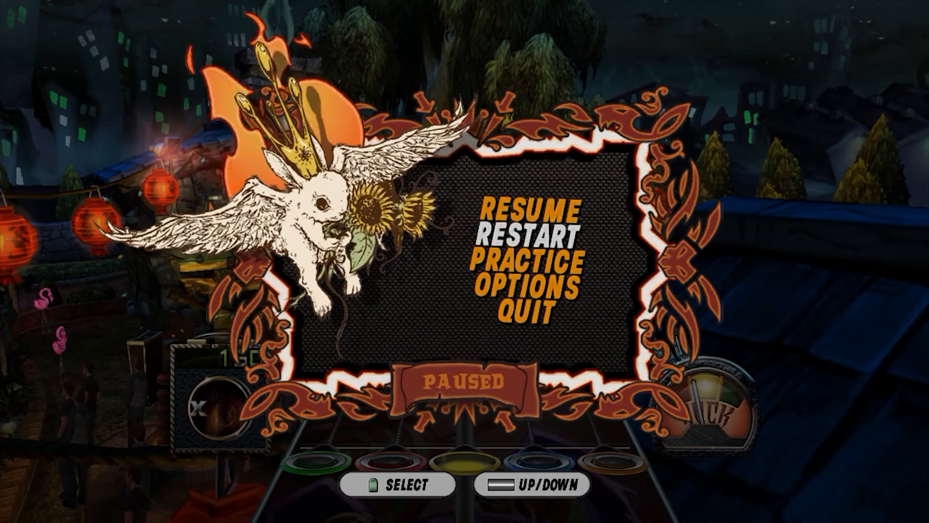
{"action": "key", "text": "Down"}
{"action": "key", "text": "Return"}
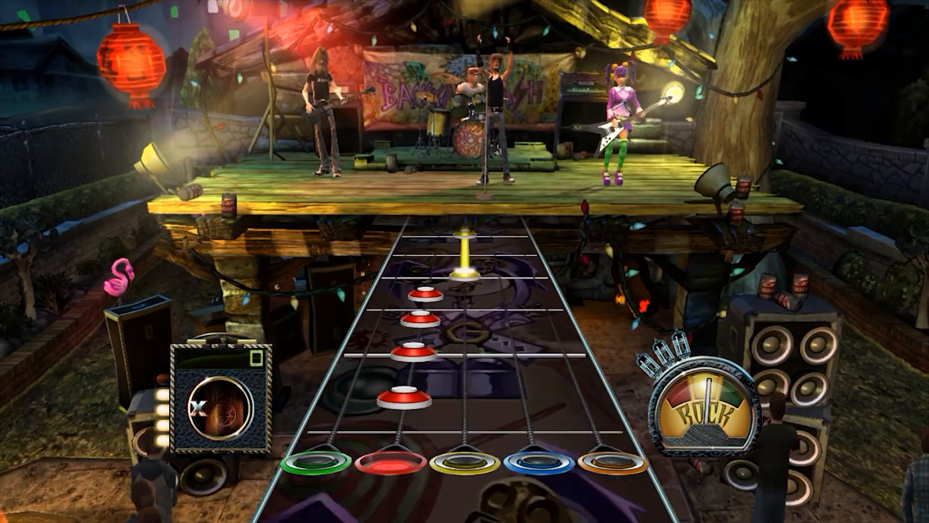
- Play the opening part of Love Penetrator to test the imported chart, and pause the song
{"action": "key", "text": "Down"}
{"action": "key", "text": "Down"}
{"action": "key", "text": "Down"}
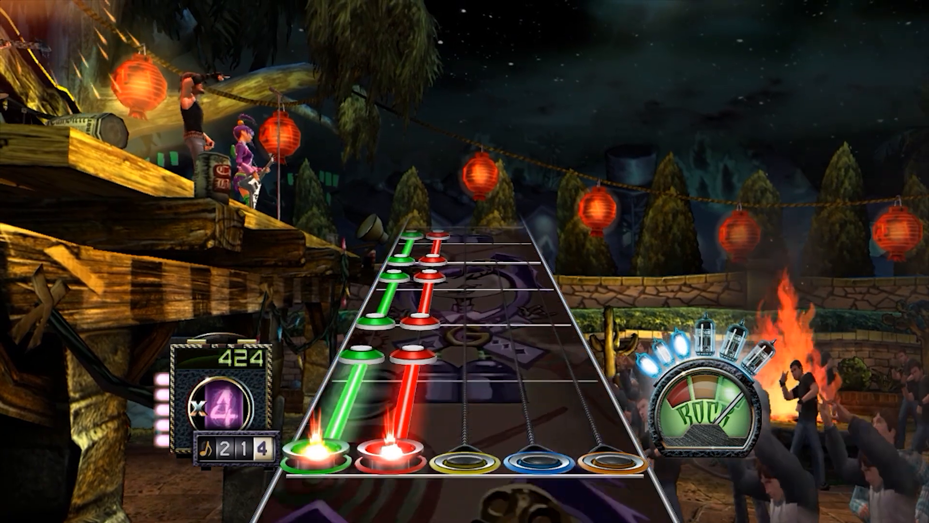
{"action": "key", "text": "Escape"}
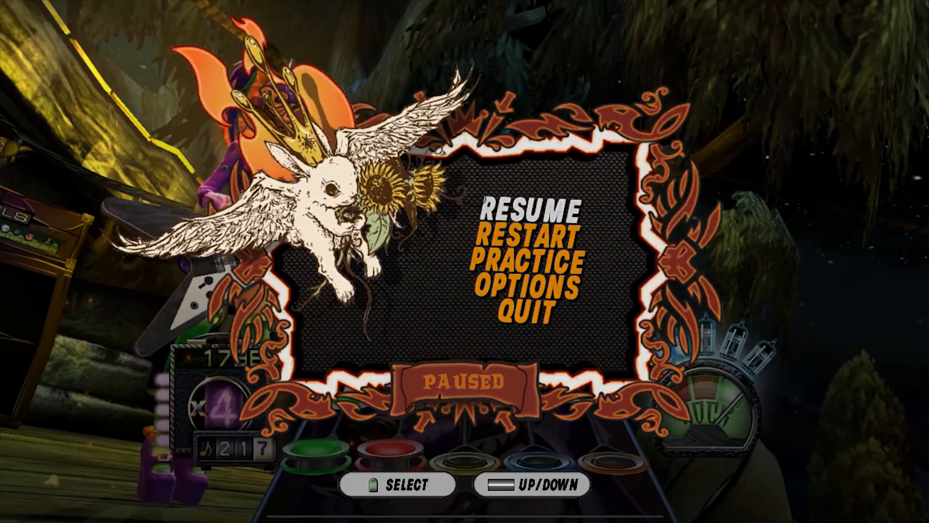